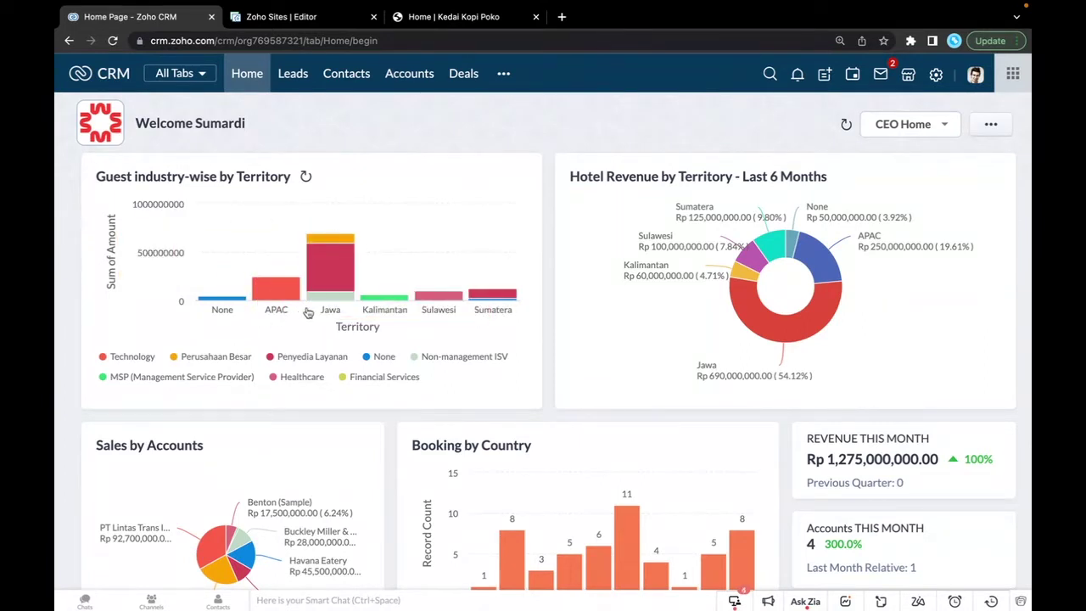
Step: Examine the CEO Home charts for guest industry, hotel revenue by territory, sales by accounts and booking by country
{"action": "mouse_move", "coordinate": [348, 265]}
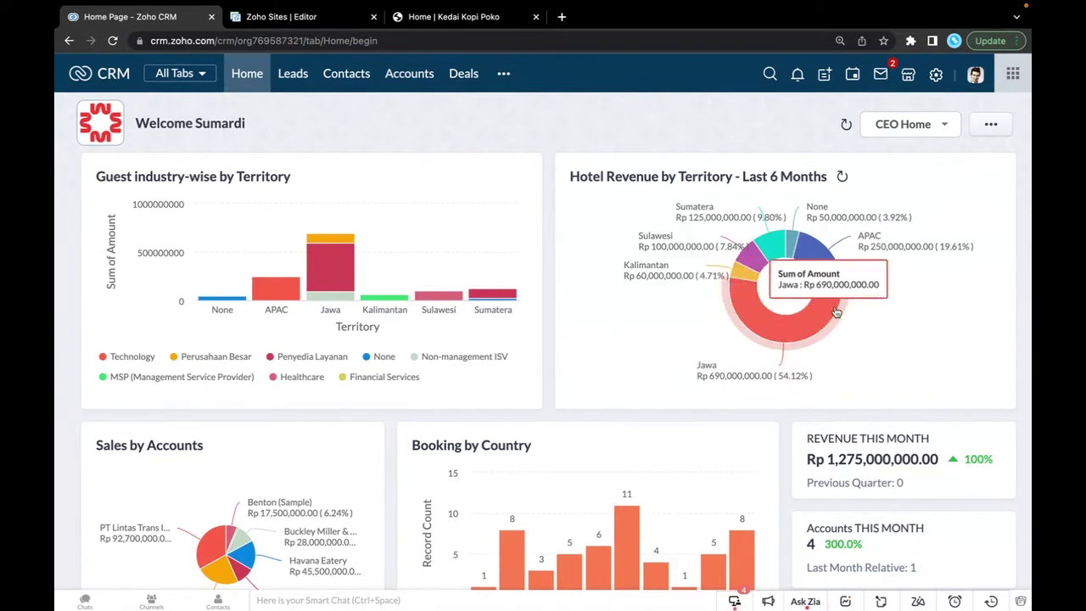
{"action": "scroll", "coordinate": [718, 384], "scroll_direction": "down", "scroll_amount": 2}
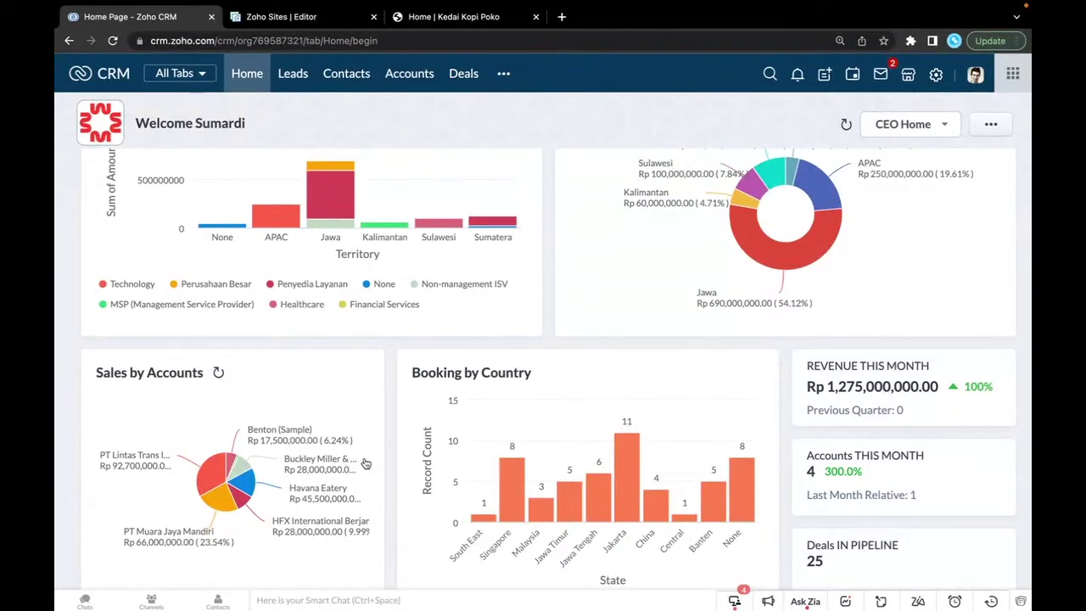
{"action": "mouse_move", "coordinate": [279, 418]}
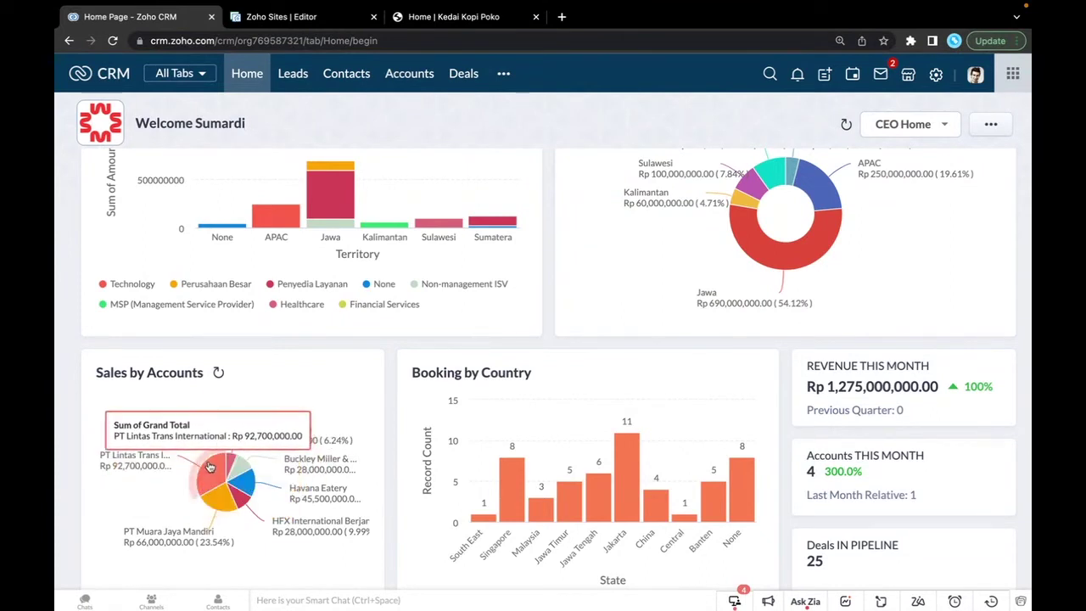
{"action": "mouse_move", "coordinate": [625, 432]}
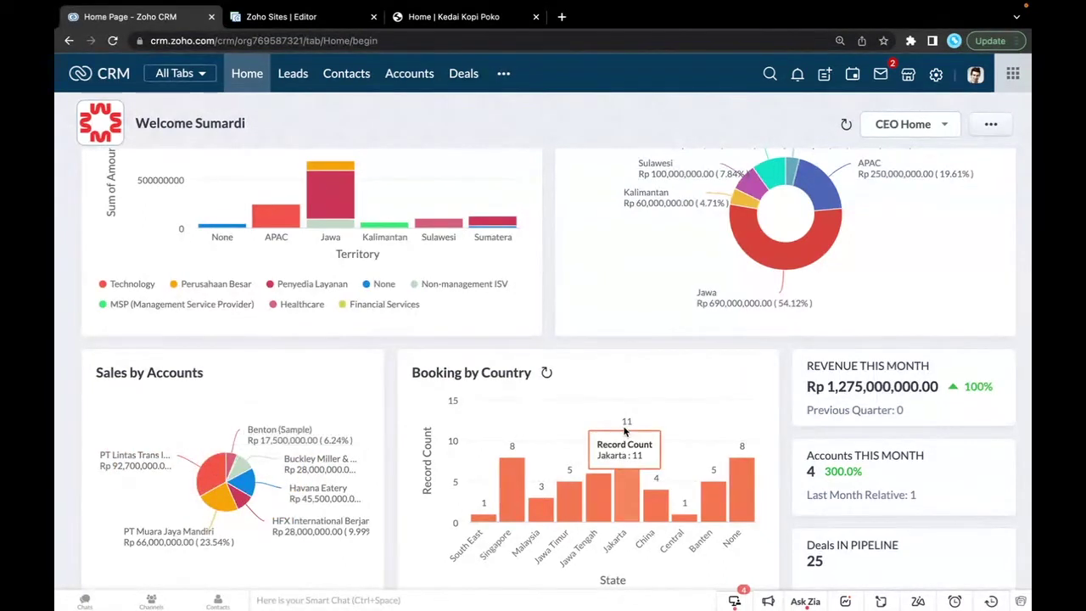
{"action": "scroll", "coordinate": [625, 432], "scroll_direction": "down", "scroll_amount": 2}
{"action": "scroll", "coordinate": [624, 432], "scroll_direction": "up", "scroll_amount": 3}
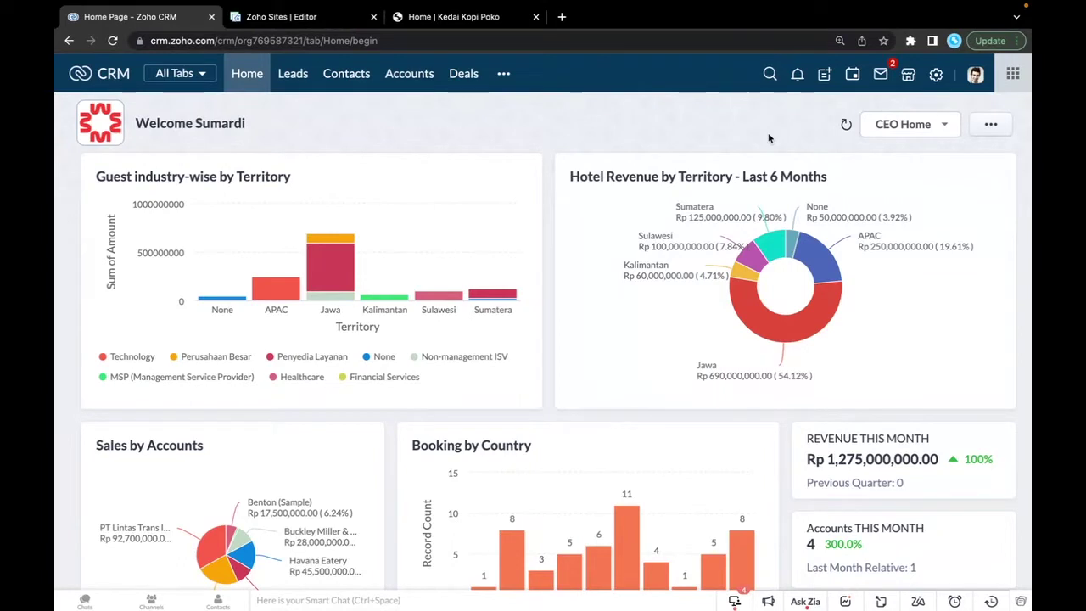
Step: Show the Manager's Home dashboard, followed by the account owner's personal home view
{"action": "left_click", "coordinate": [948, 127]}
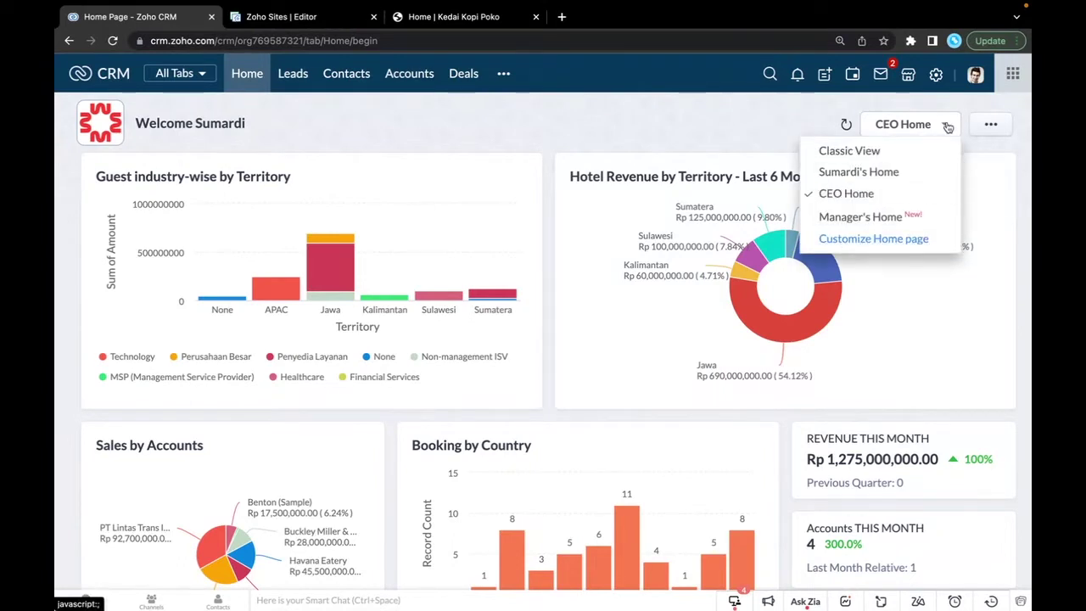
{"action": "left_click", "coordinate": [880, 218]}
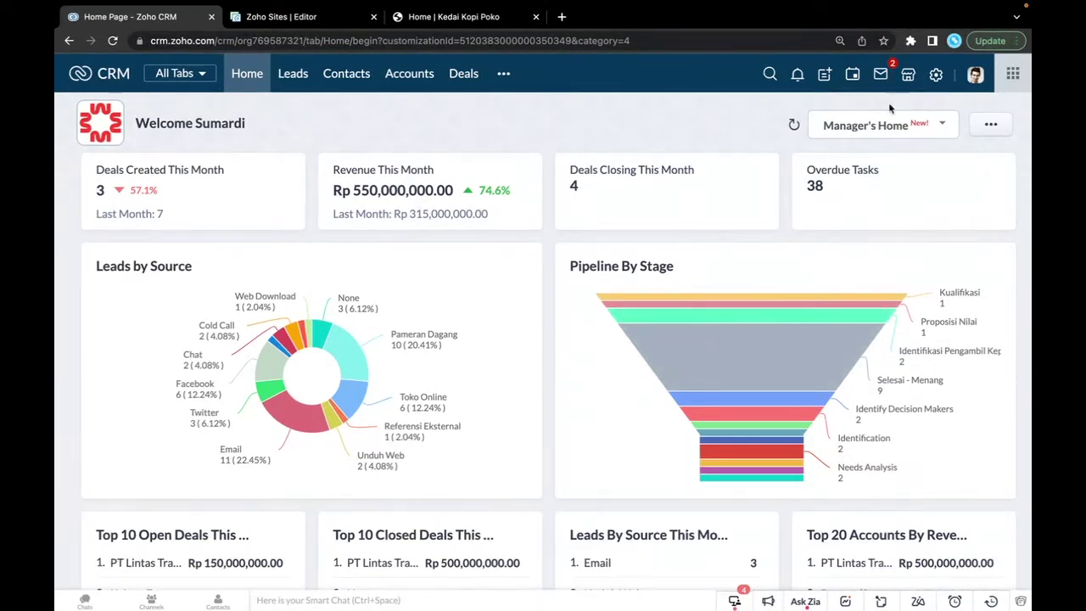
{"action": "left_click", "coordinate": [944, 126]}
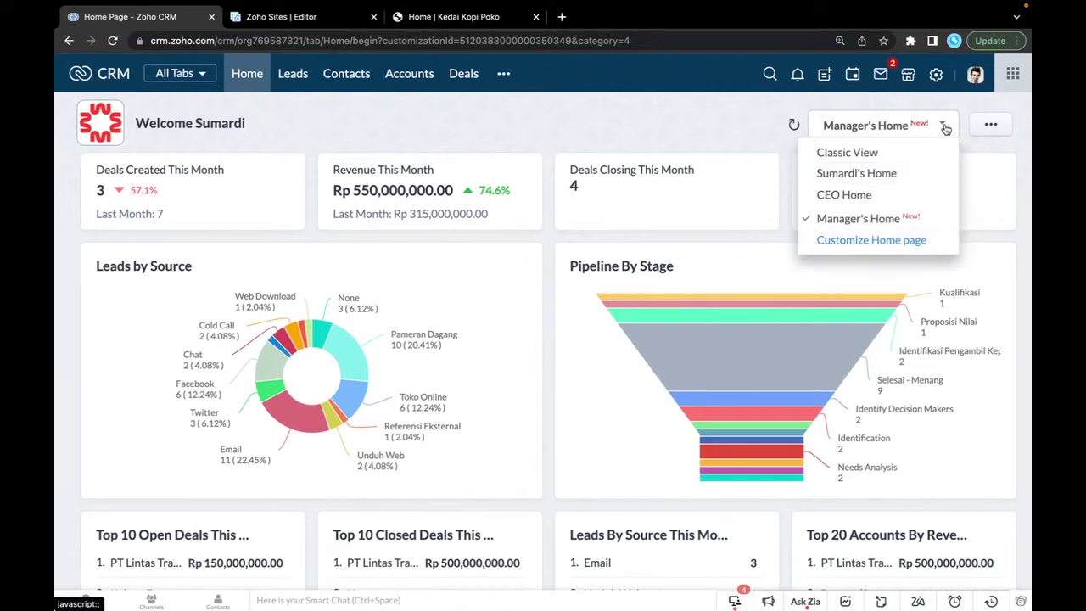
{"action": "left_click", "coordinate": [883, 175]}
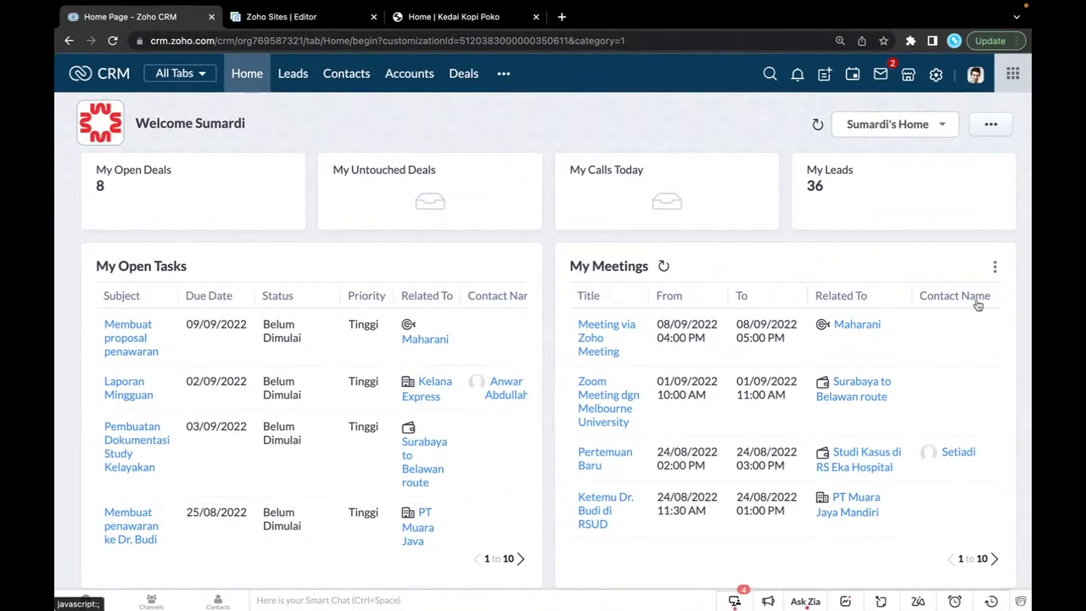
Step: Review the meetings list and the remaining components of the personal home page
{"action": "scroll", "coordinate": [843, 470], "scroll_direction": "down", "scroll_amount": 5}
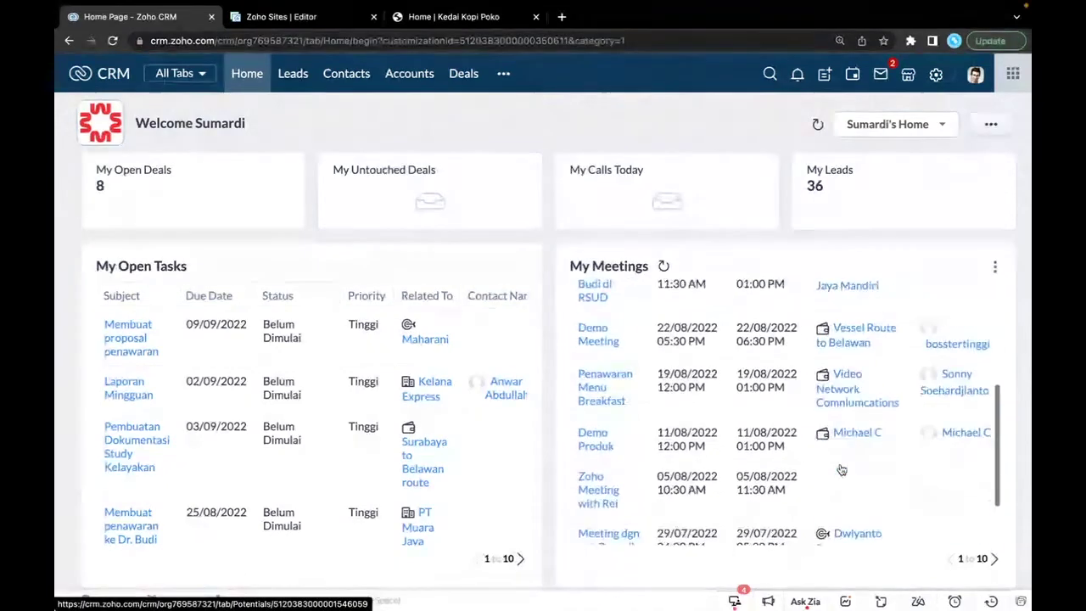
{"action": "scroll", "coordinate": [840, 469], "scroll_direction": "down", "scroll_amount": 2}
{"action": "scroll", "coordinate": [549, 476], "scroll_direction": "down", "scroll_amount": 2}
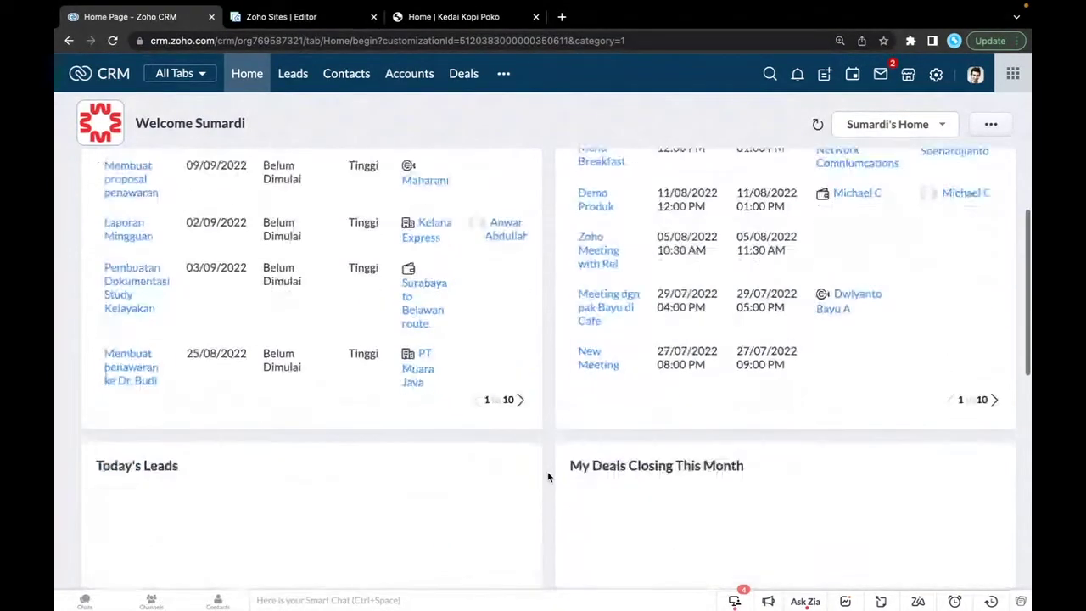
{"action": "scroll", "coordinate": [547, 476], "scroll_direction": "down", "scroll_amount": 4}
{"action": "scroll", "coordinate": [548, 476], "scroll_direction": "up", "scroll_amount": 10}
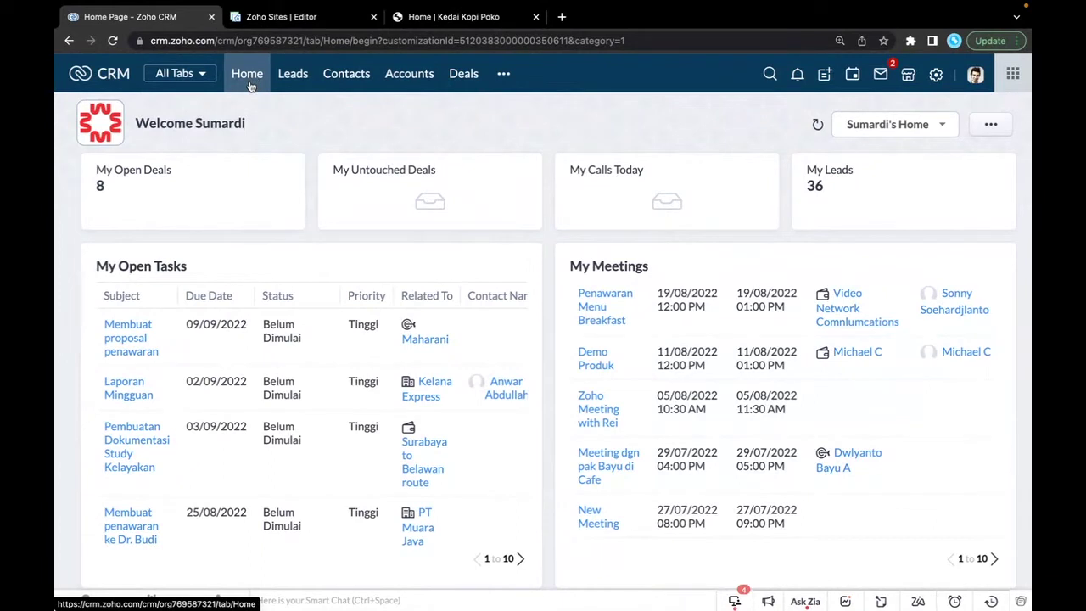
Step: Look through the Leads, Contacts and Accounts modules and the list of additional modules, and return to Leads
{"action": "left_click", "coordinate": [292, 75]}
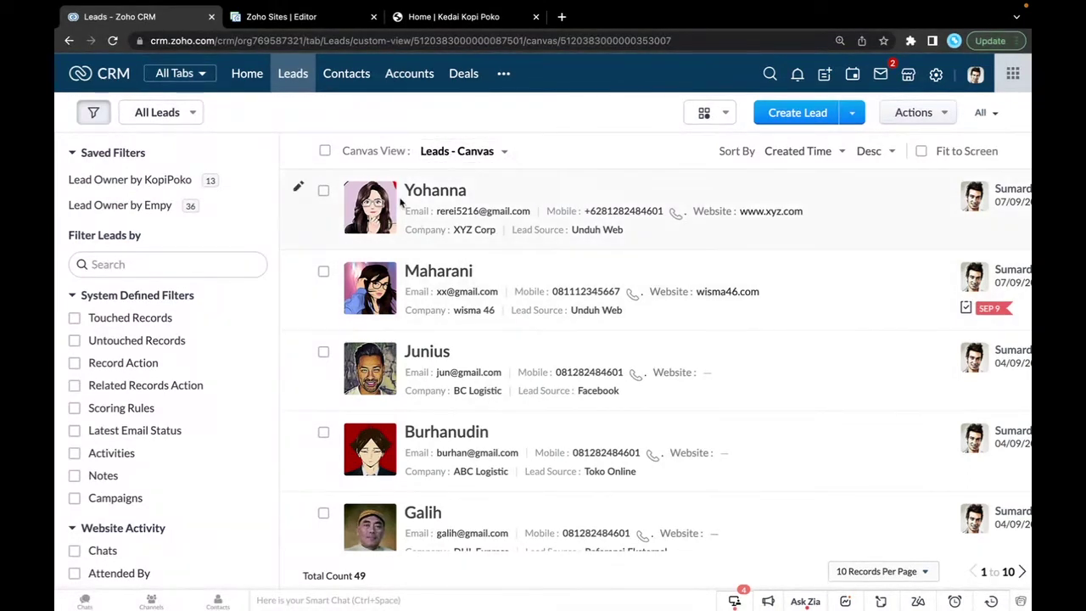
{"action": "left_click", "coordinate": [355, 75]}
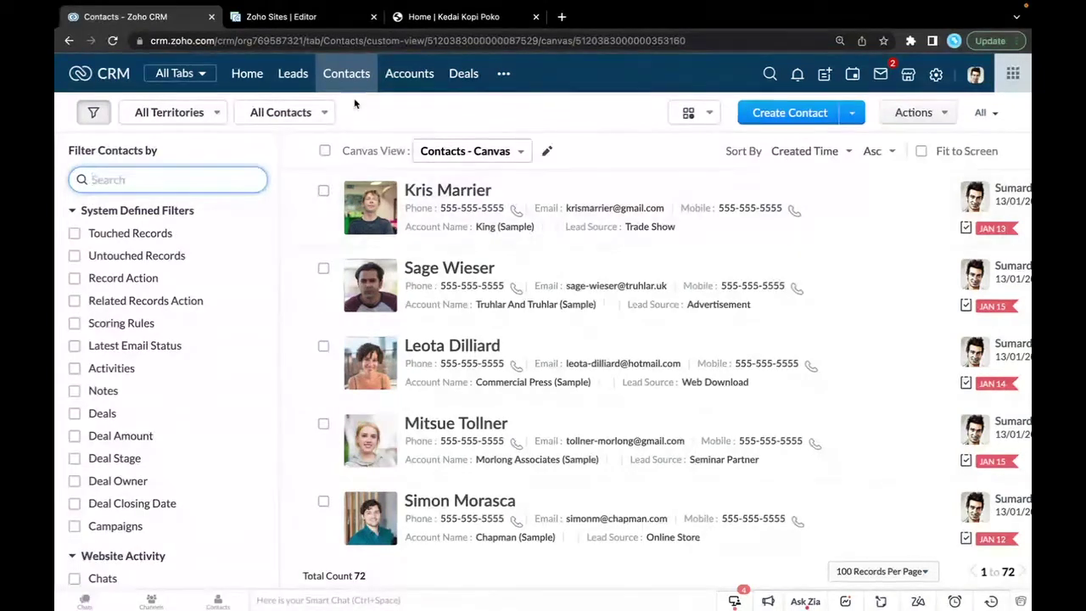
{"action": "left_click", "coordinate": [411, 76]}
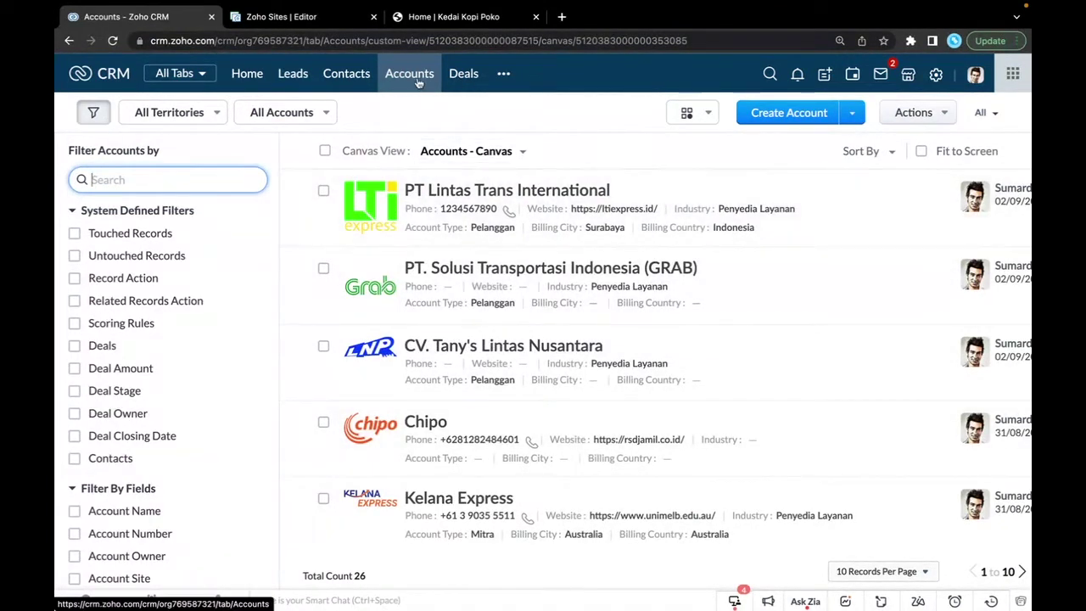
{"action": "left_click", "coordinate": [510, 74]}
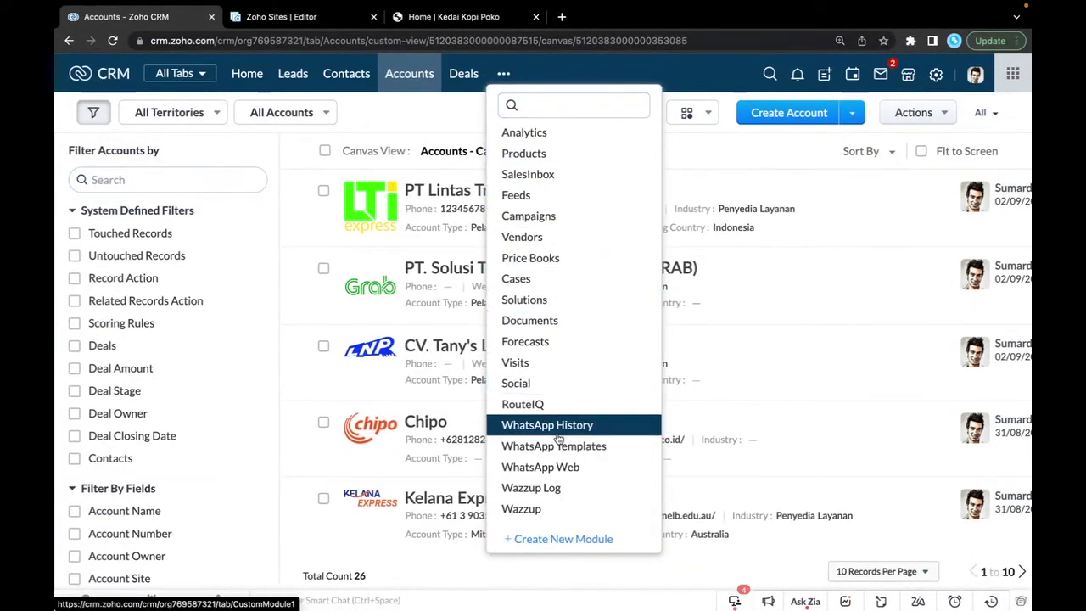
{"action": "left_click", "coordinate": [300, 85]}
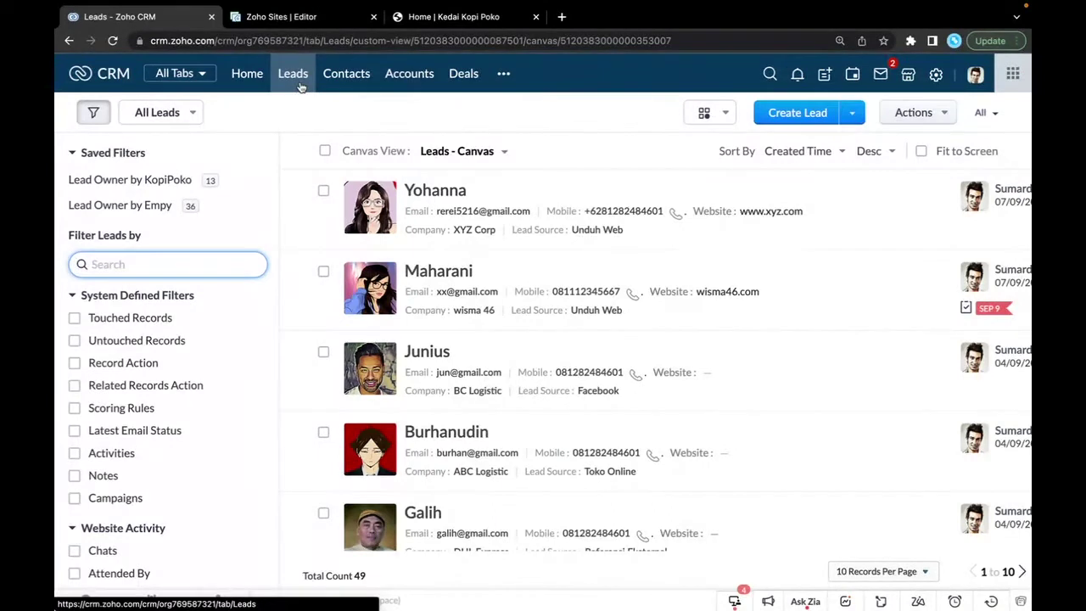
Step: Examine the published Kedai Kopi Poko website from header to footer, and bring up its Zoho Sites editor
{"action": "left_click", "coordinate": [479, 19]}
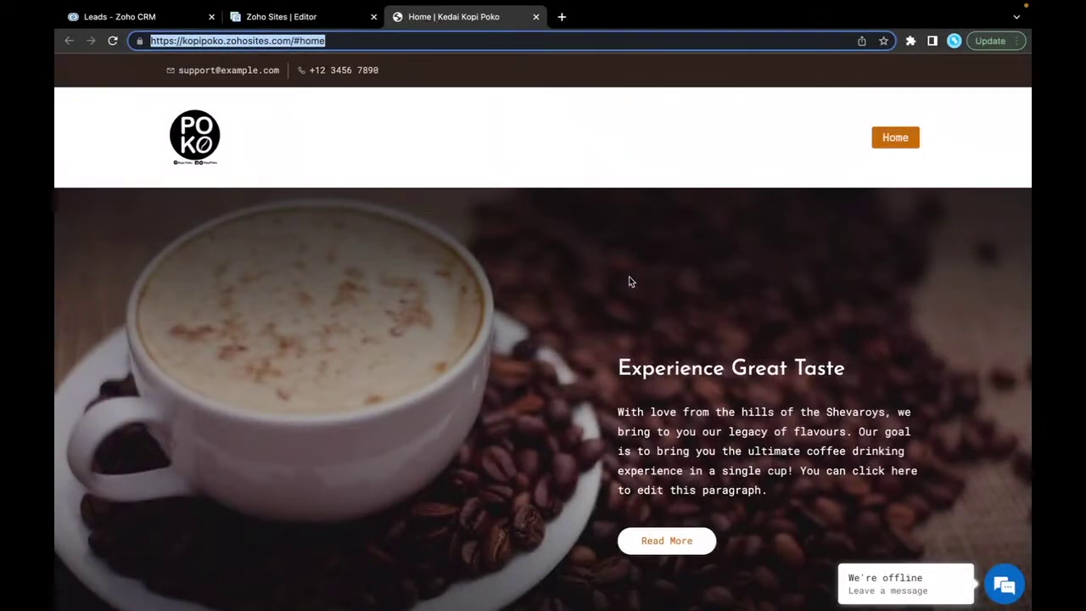
{"action": "scroll", "coordinate": [630, 281], "scroll_direction": "down", "scroll_amount": 10}
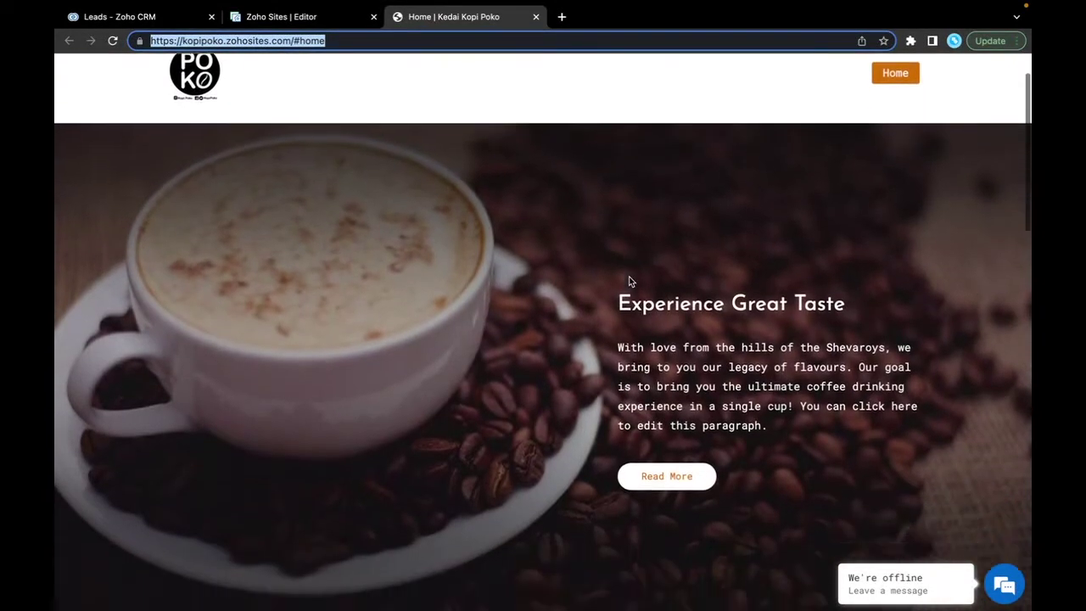
{"action": "scroll", "coordinate": [629, 281], "scroll_direction": "up", "scroll_amount": 10}
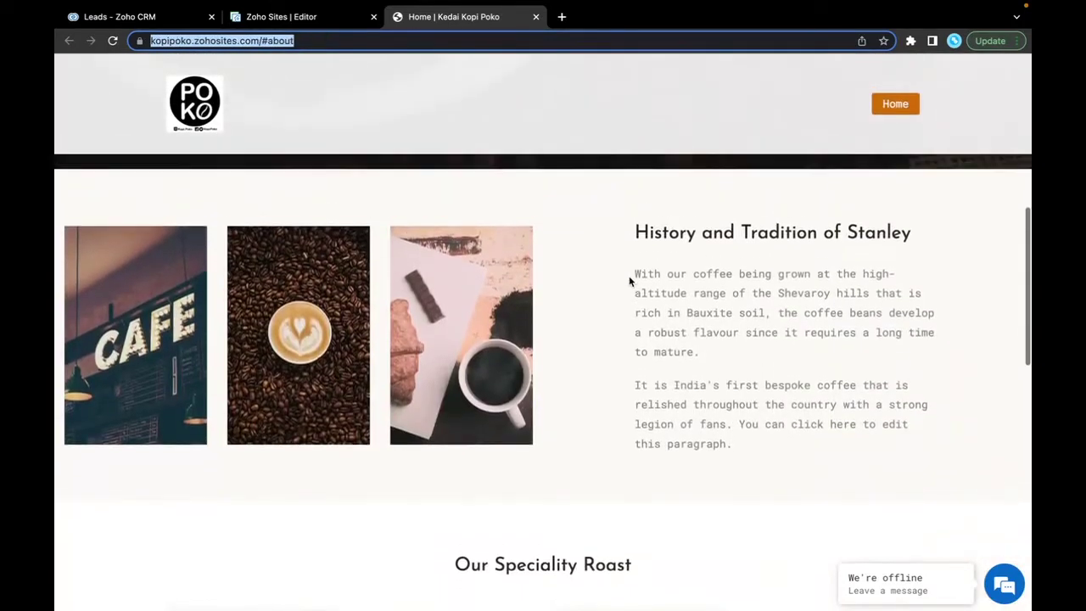
{"action": "scroll", "coordinate": [630, 281], "scroll_direction": "up", "scroll_amount": 2}
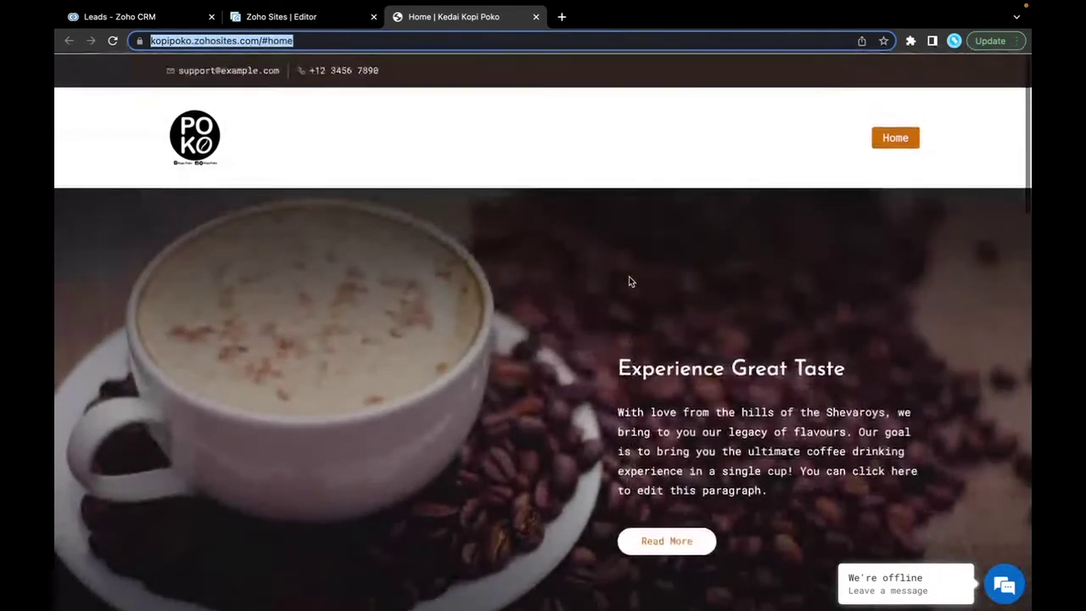
{"action": "scroll", "coordinate": [629, 281], "scroll_direction": "down", "scroll_amount": 3}
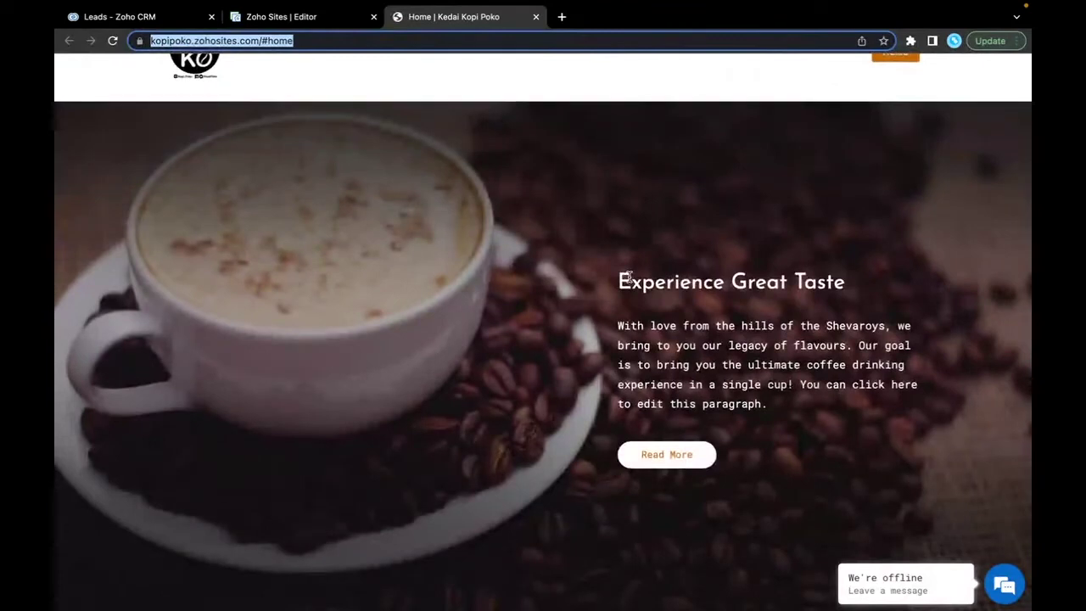
{"action": "scroll", "coordinate": [613, 304], "scroll_direction": "down", "scroll_amount": 5}
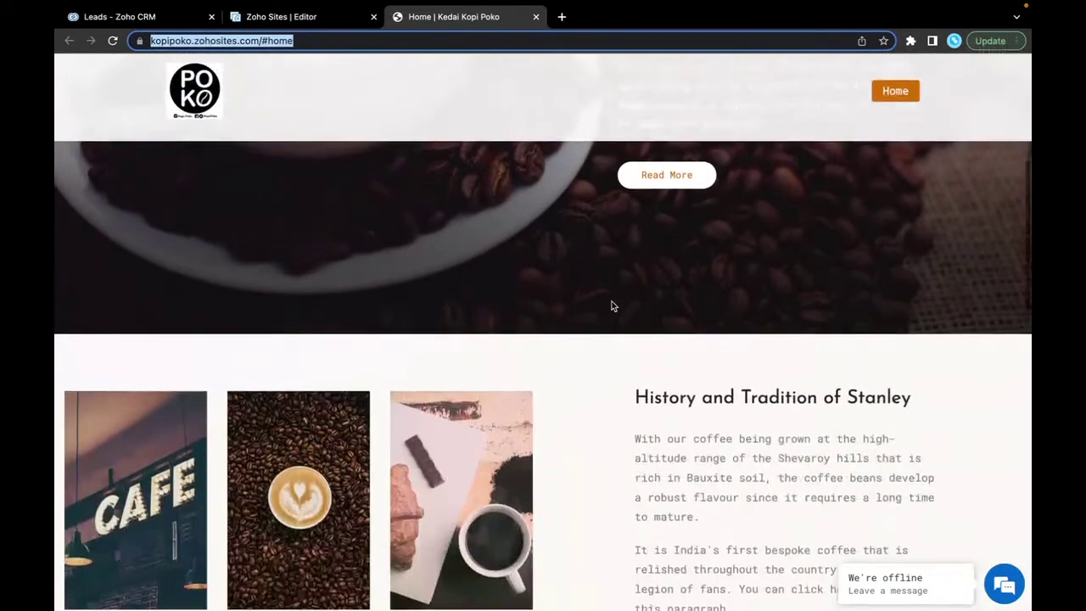
{"action": "scroll", "coordinate": [613, 305], "scroll_direction": "down", "scroll_amount": 4}
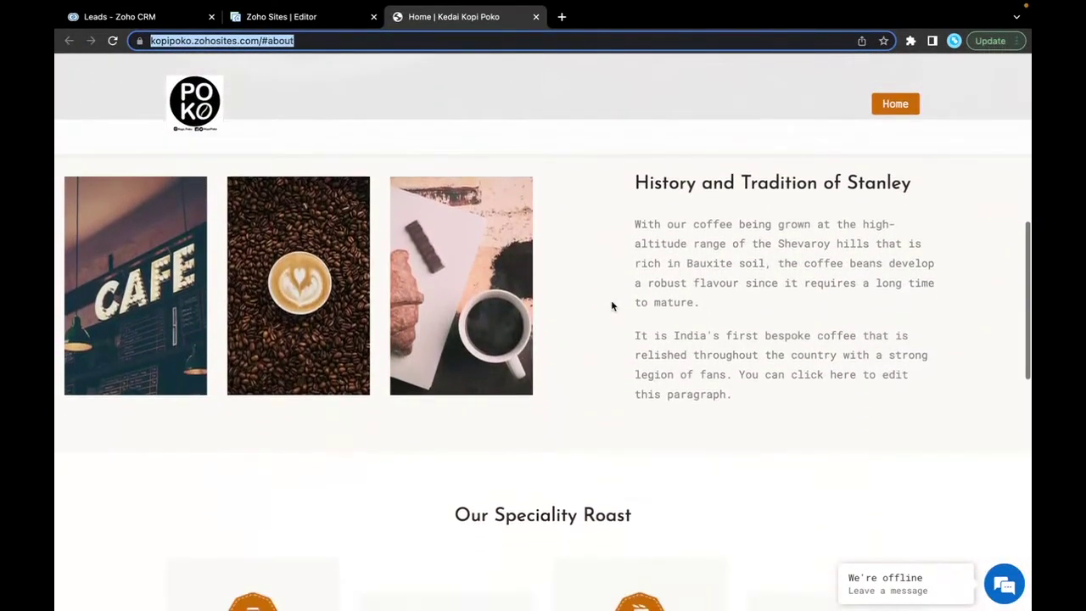
{"action": "scroll", "coordinate": [612, 305], "scroll_direction": "down", "scroll_amount": 5}
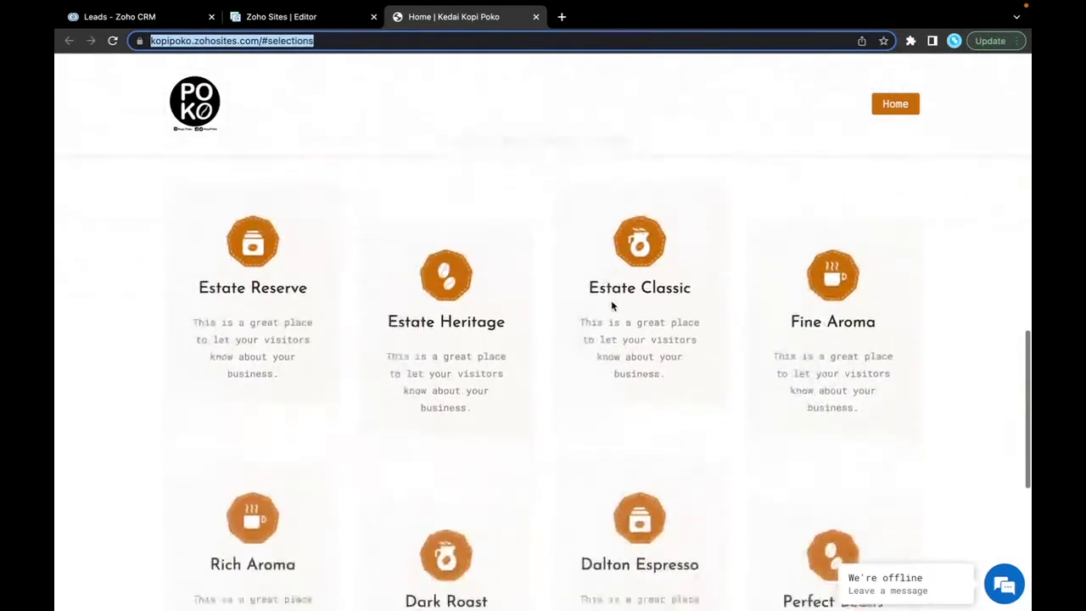
{"action": "scroll", "coordinate": [612, 305], "scroll_direction": "down", "scroll_amount": 1}
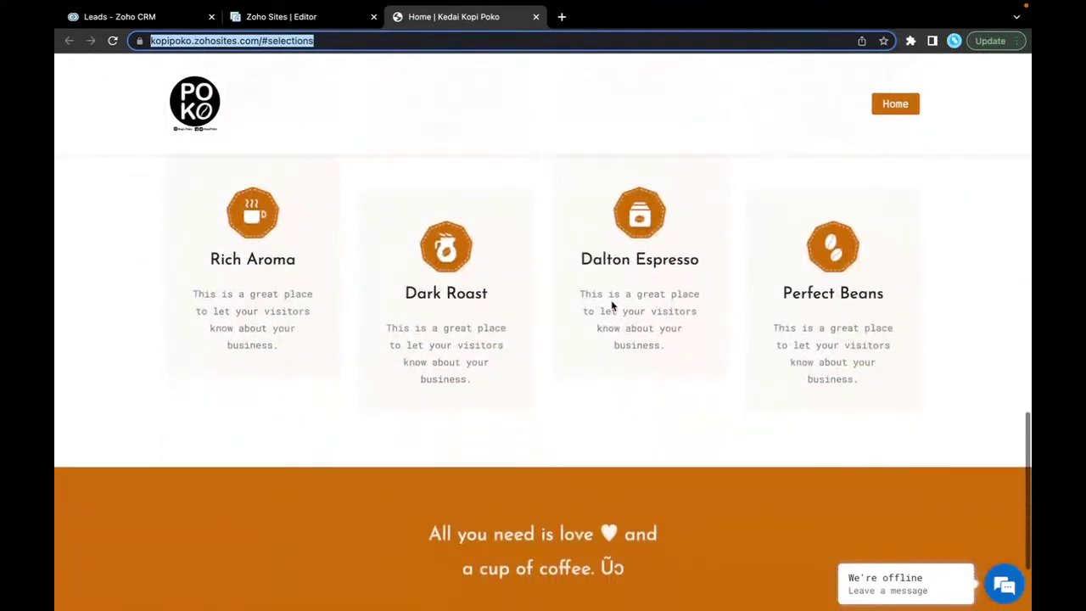
{"action": "scroll", "coordinate": [611, 304], "scroll_direction": "down", "scroll_amount": 2}
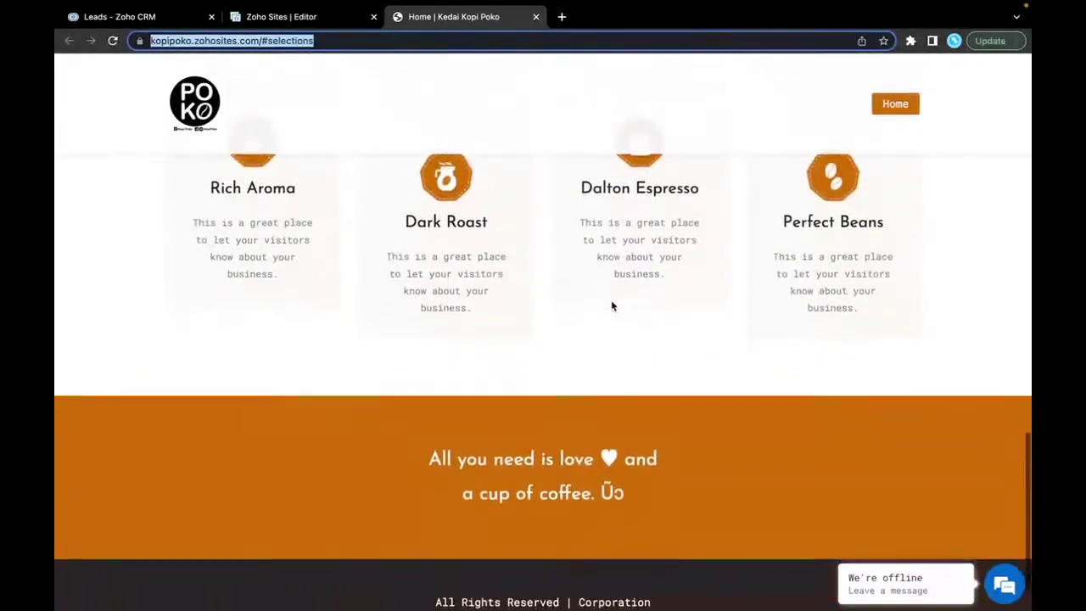
{"action": "scroll", "coordinate": [612, 306], "scroll_direction": "up", "scroll_amount": 8}
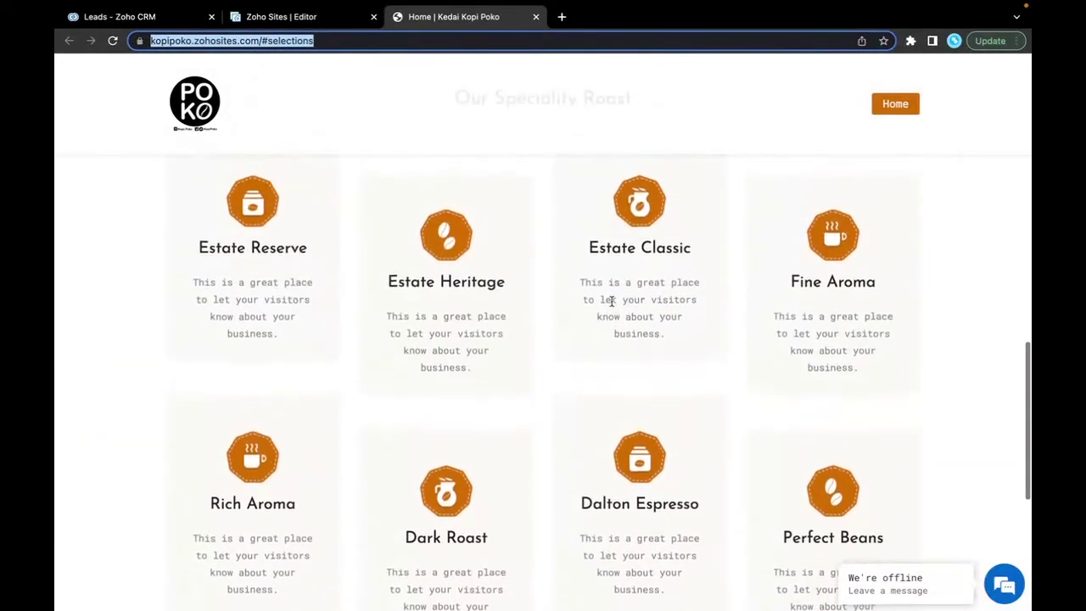
{"action": "scroll", "coordinate": [612, 305], "scroll_direction": "up", "scroll_amount": 6}
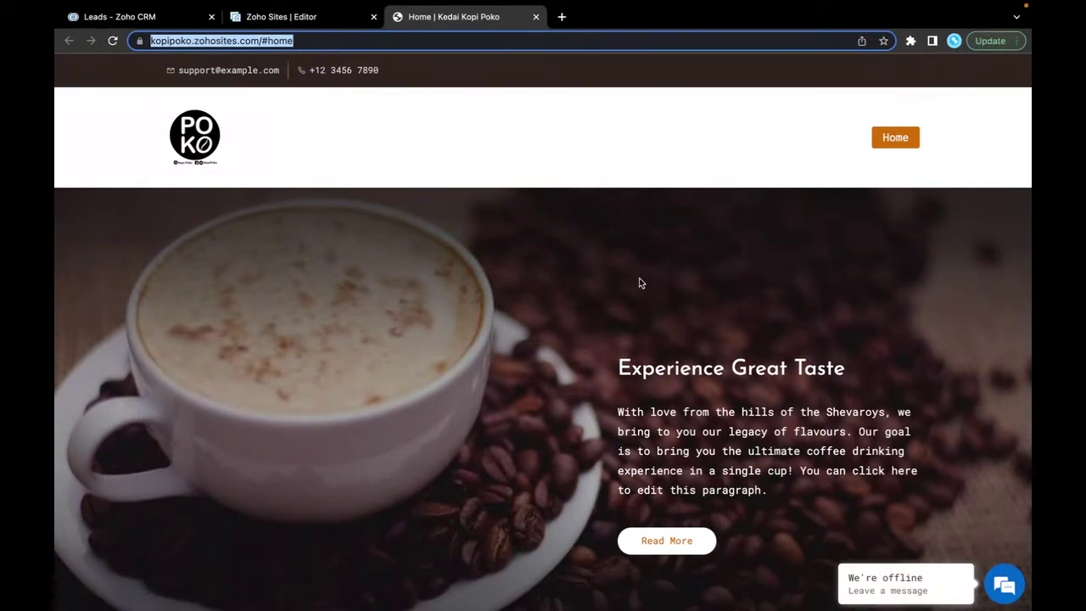
{"action": "scroll", "coordinate": [642, 314], "scroll_direction": "down", "scroll_amount": 5}
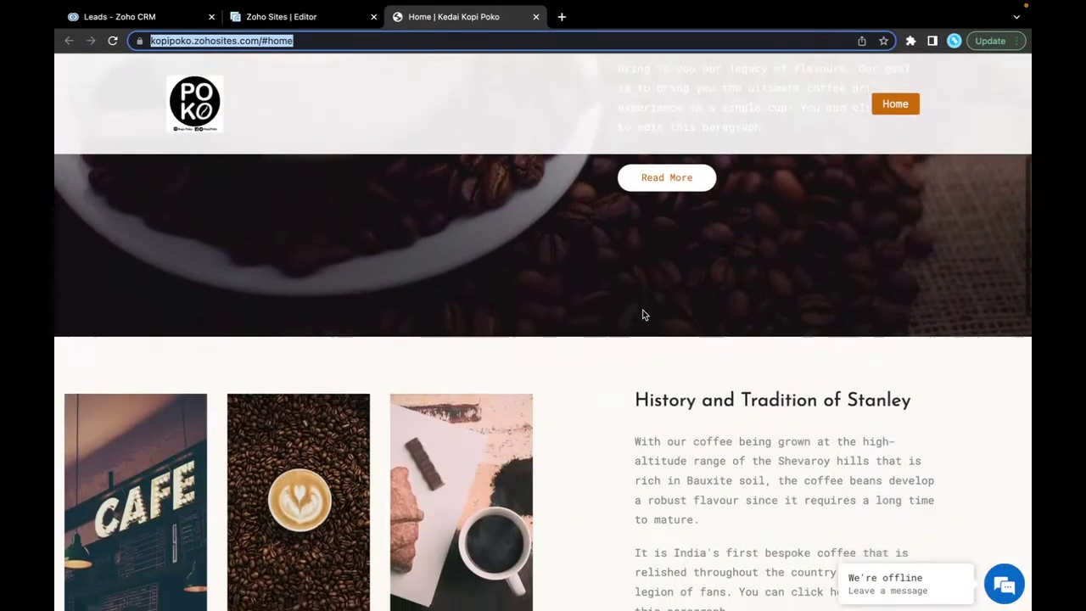
{"action": "scroll", "coordinate": [643, 315], "scroll_direction": "up", "scroll_amount": 5}
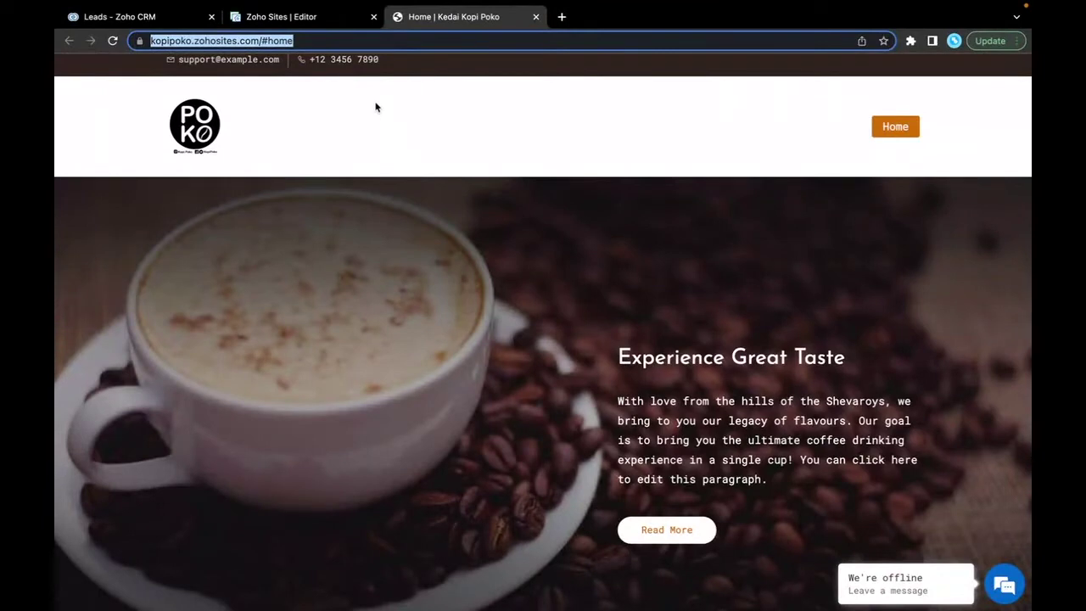
{"action": "left_click", "coordinate": [307, 17]}
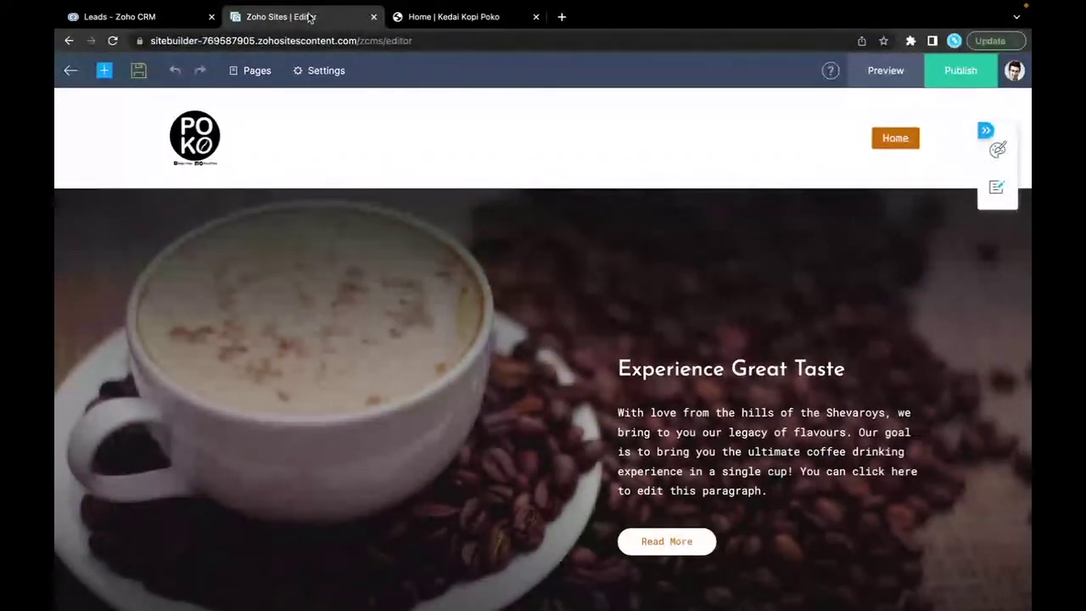
Step: Return to Zoho CRM and bring up the Webforms settings under Developer Space in Setup
{"action": "left_click", "coordinate": [135, 17]}
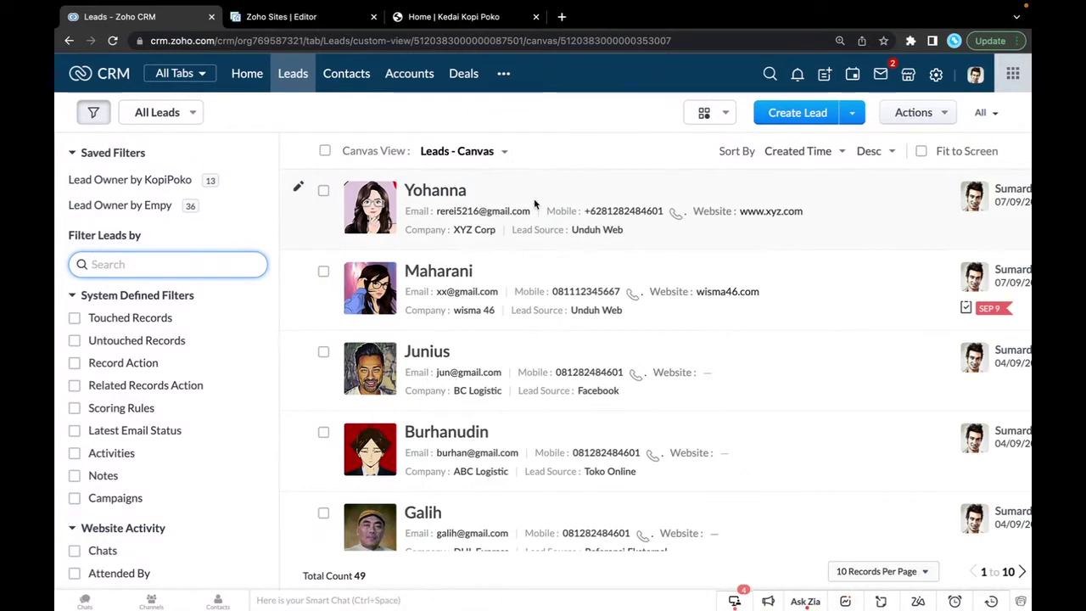
{"action": "left_click", "coordinate": [937, 77]}
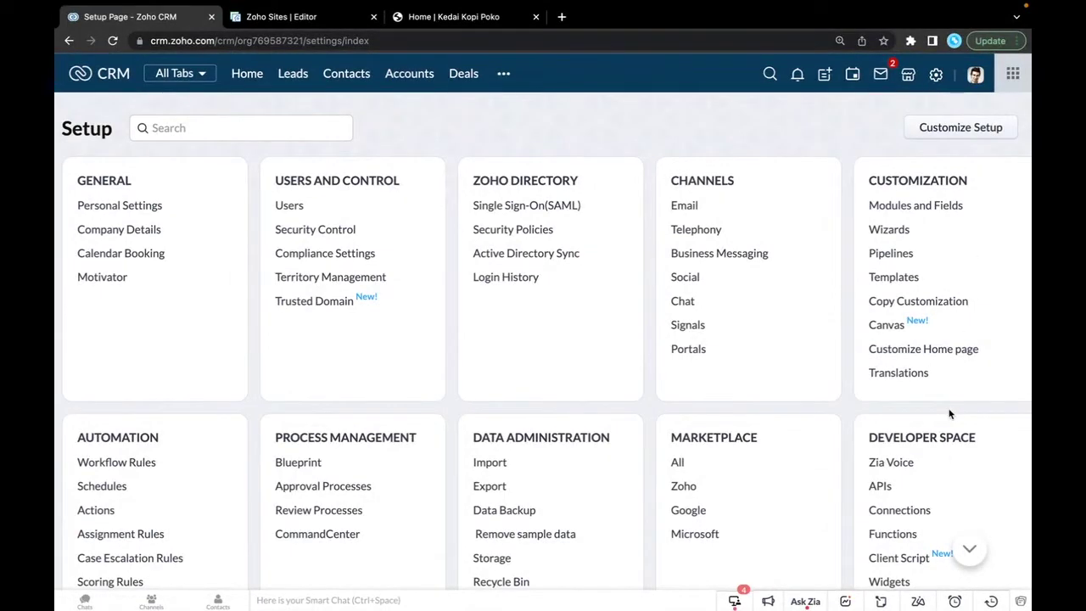
{"action": "scroll", "coordinate": [951, 459], "scroll_direction": "down", "scroll_amount": 3}
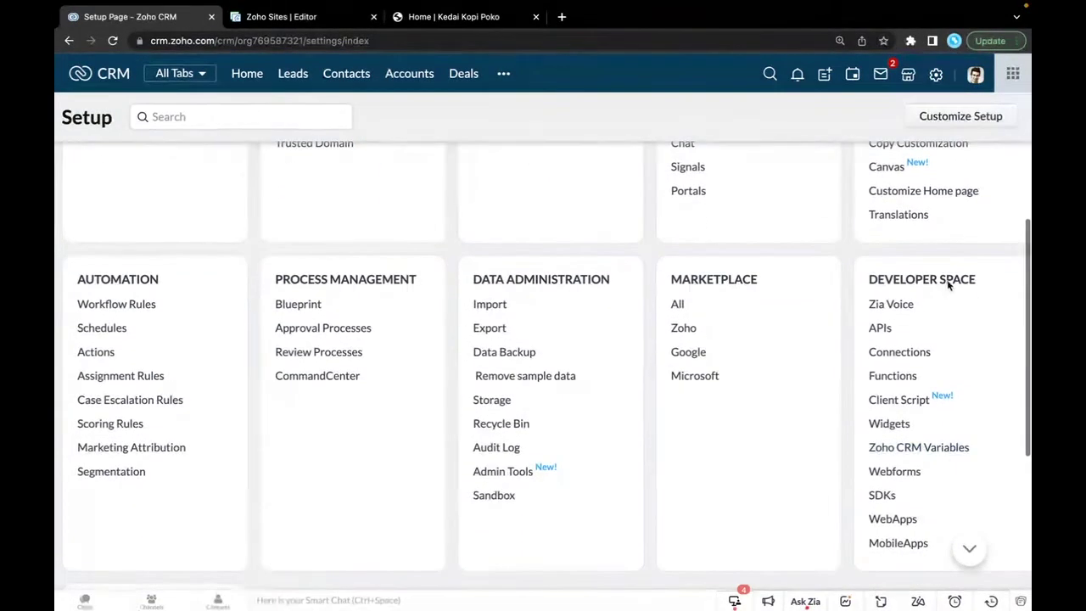
{"action": "left_click", "coordinate": [904, 472]}
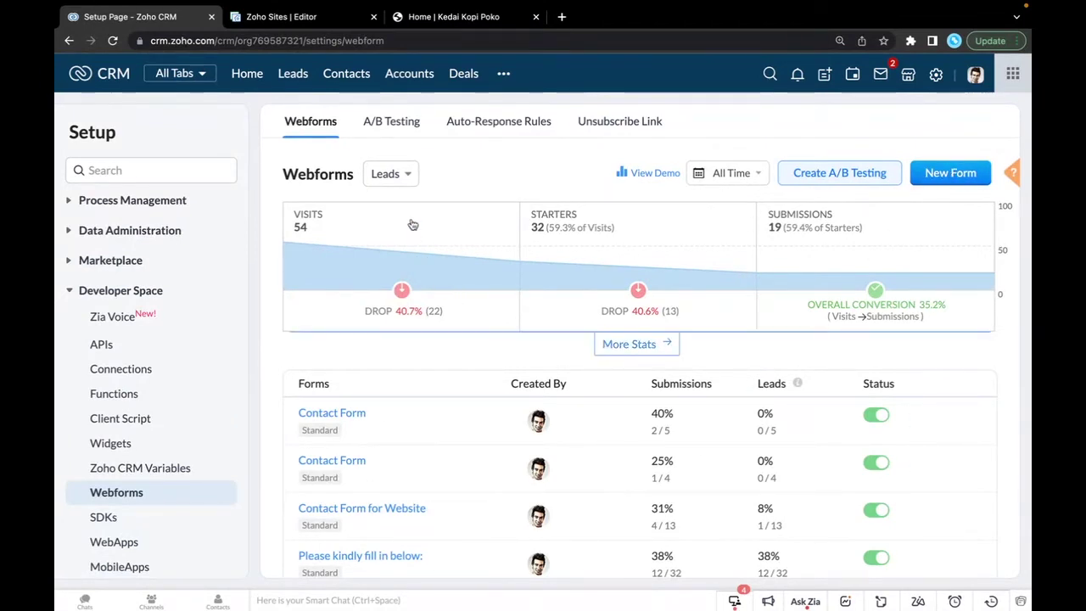
Step: Create a new webform named Contact Us for the Leads module
{"action": "left_click", "coordinate": [957, 183]}
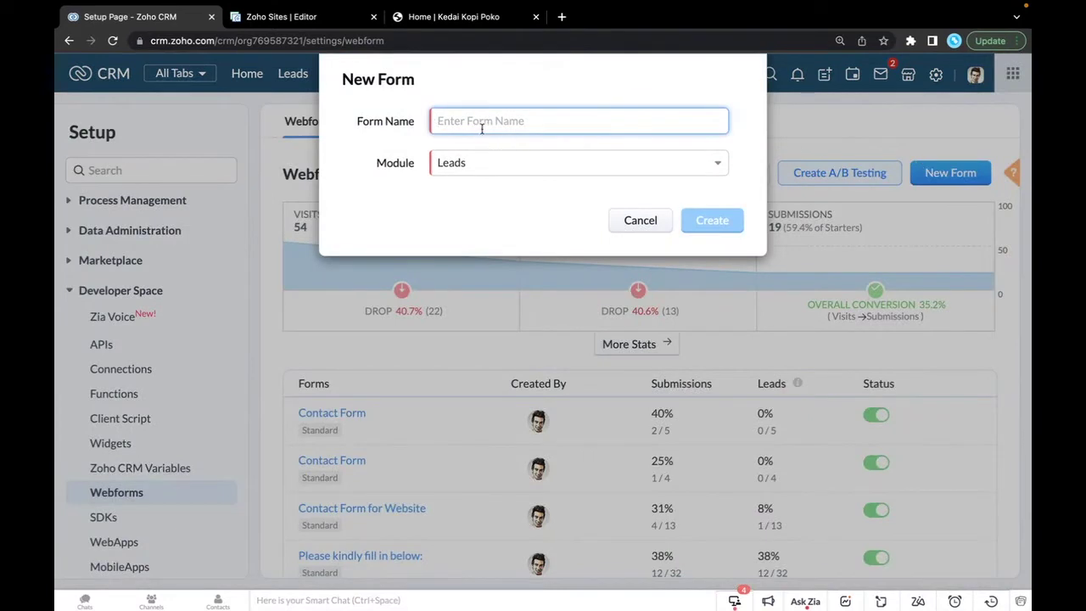
{"action": "type", "text": "Contact Us"}
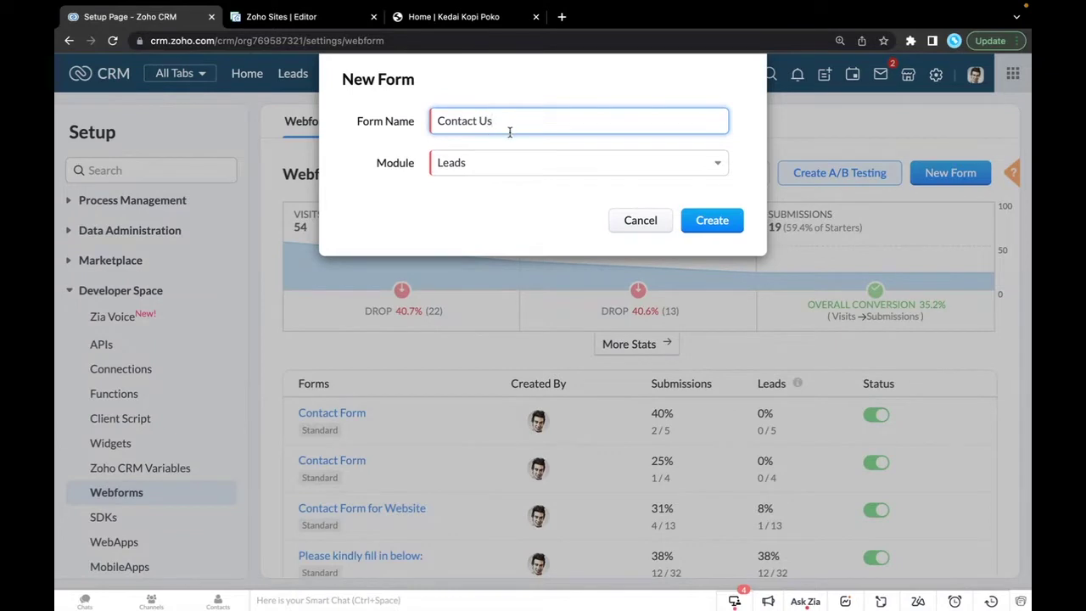
{"action": "left_click", "coordinate": [696, 168]}
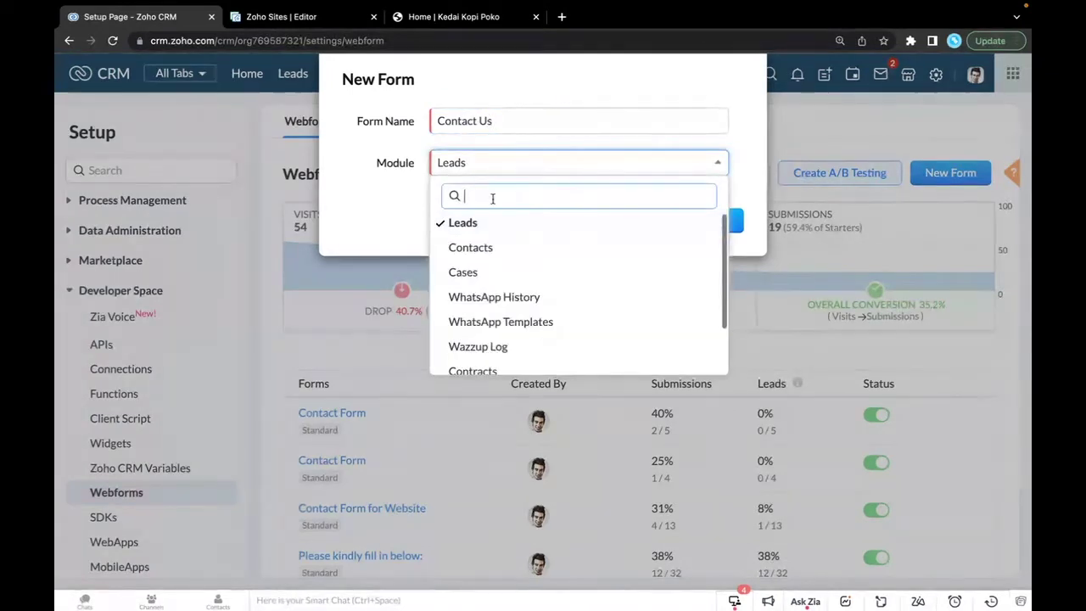
{"action": "left_click", "coordinate": [481, 231]}
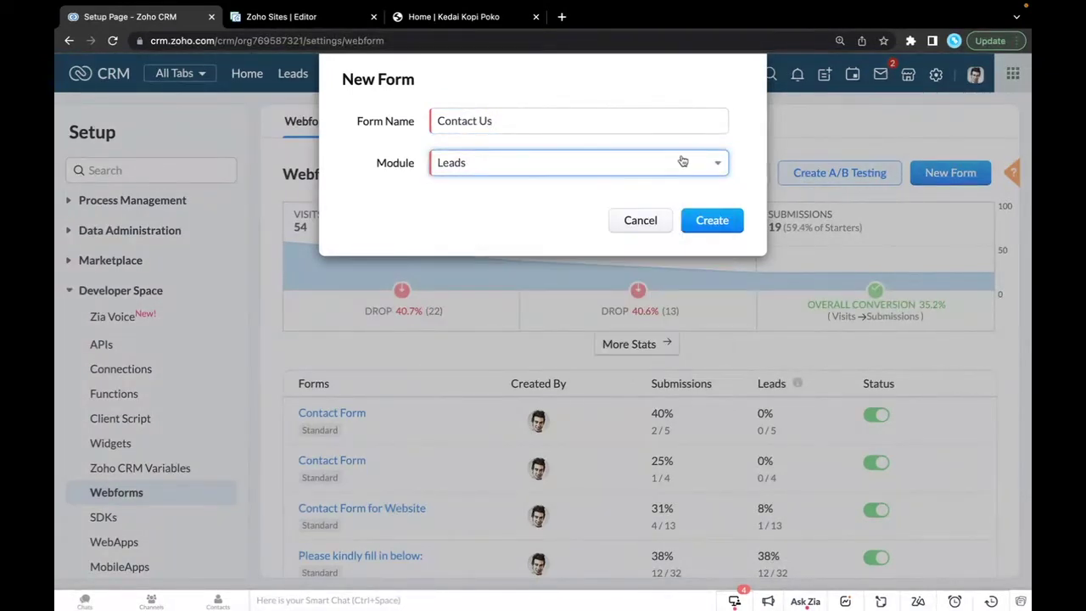
{"action": "left_click", "coordinate": [713, 222]}
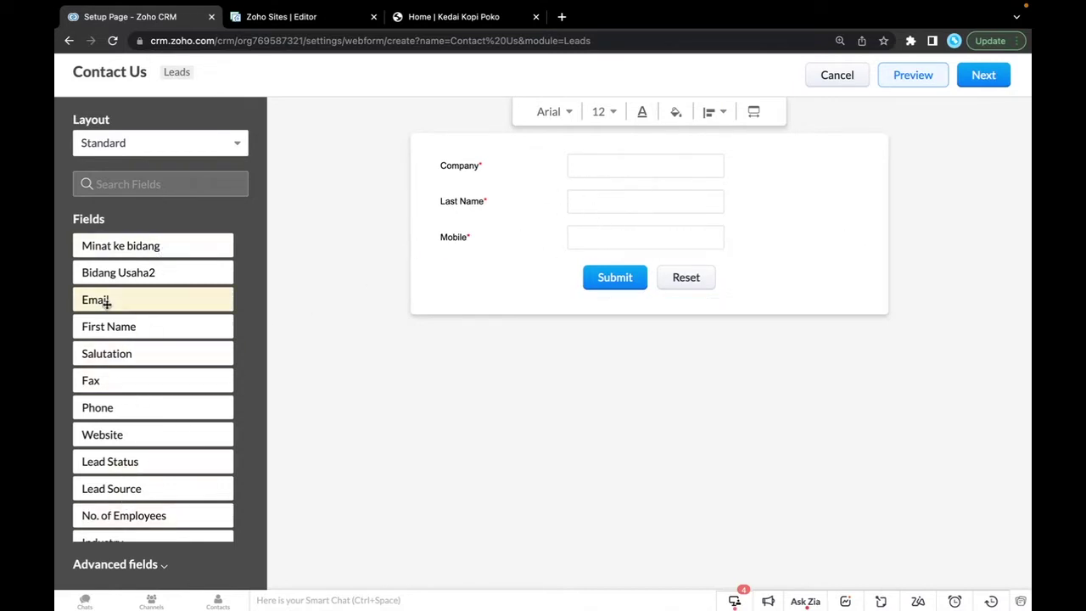
Step: Add the Email and Minat ke bidang fields below Mobile on the form, and proceed to the form details
{"action": "left_click_drag", "start_coordinate": [100, 301], "coordinate": [471, 257]}
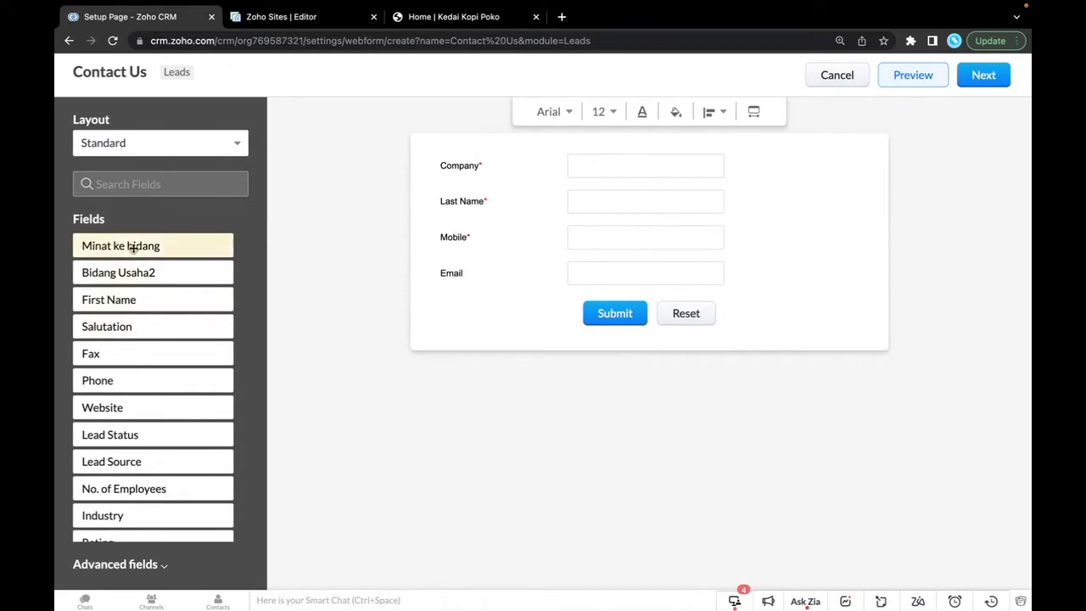
{"action": "left_click_drag", "start_coordinate": [133, 248], "coordinate": [495, 298]}
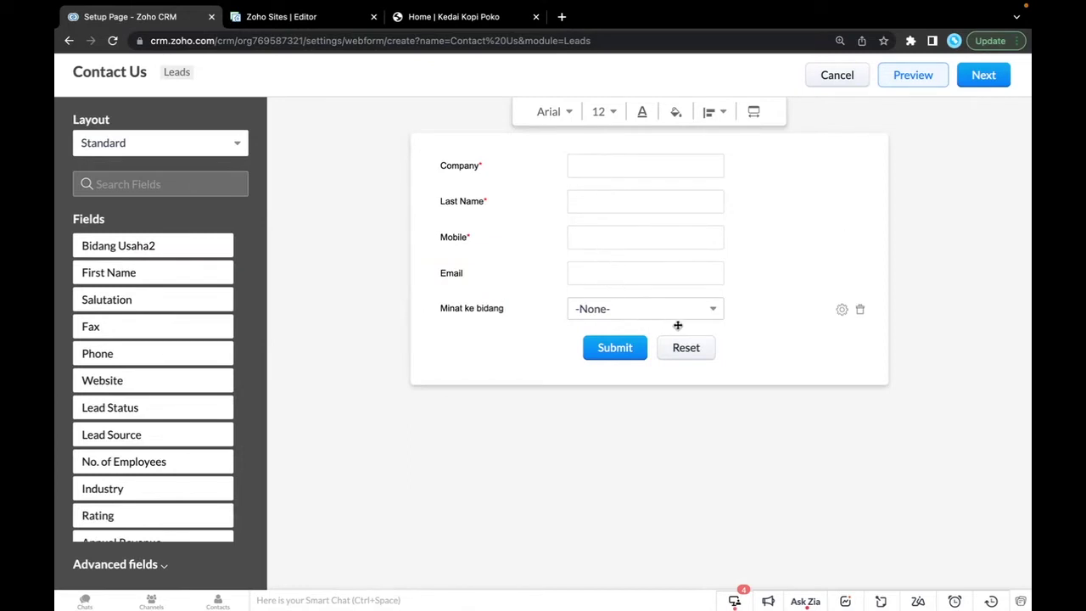
{"action": "left_click", "coordinate": [988, 77]}
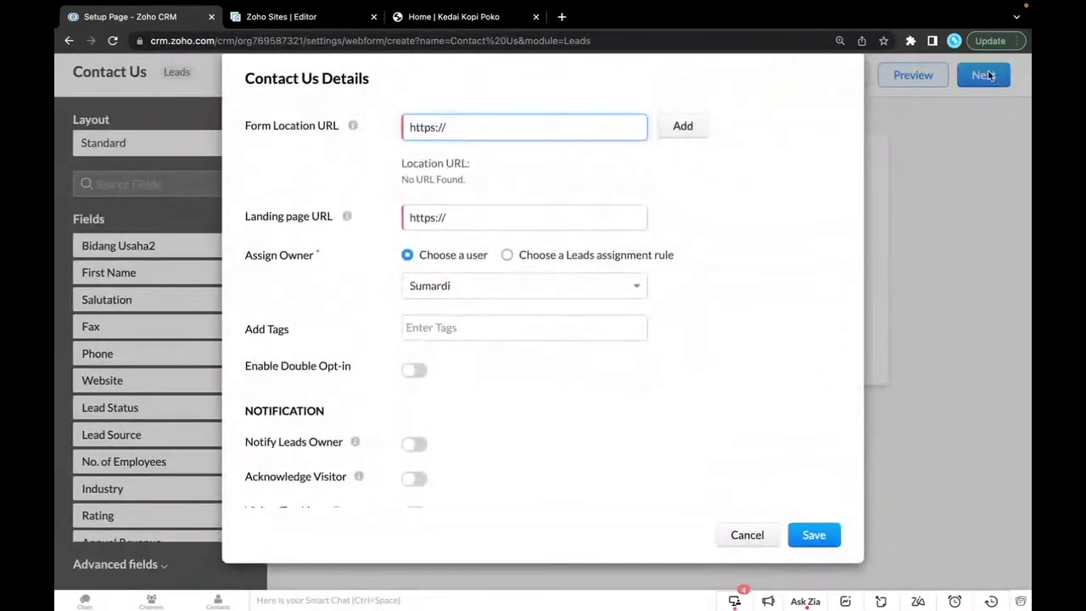
{"action": "left_click_drag", "start_coordinate": [459, 129], "coordinate": [356, 133]}
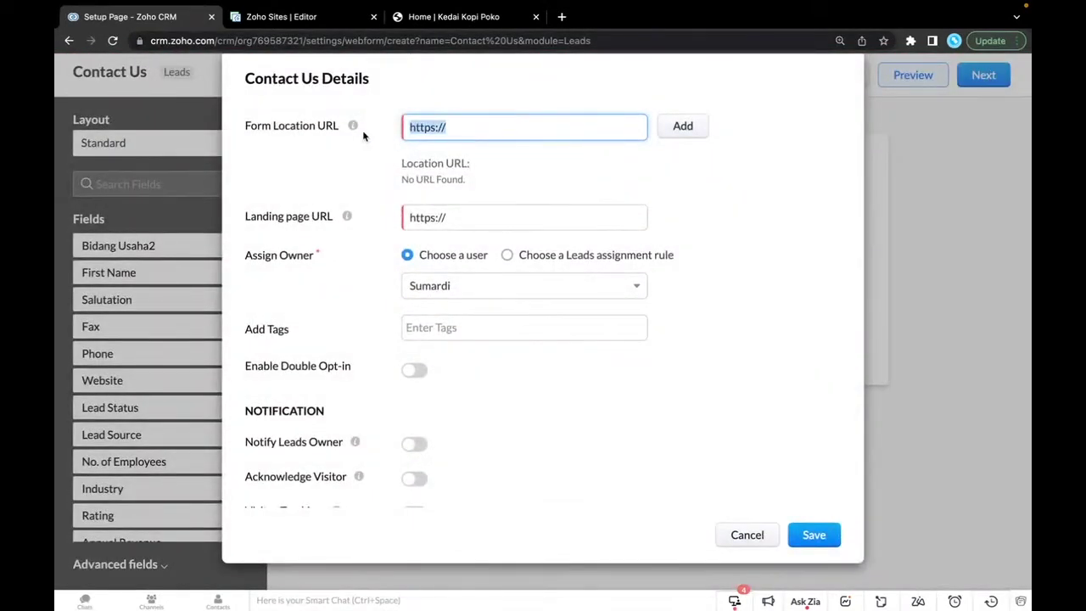
{"action": "type", "text": "https://kopipoko.zohosites.com/#home"}
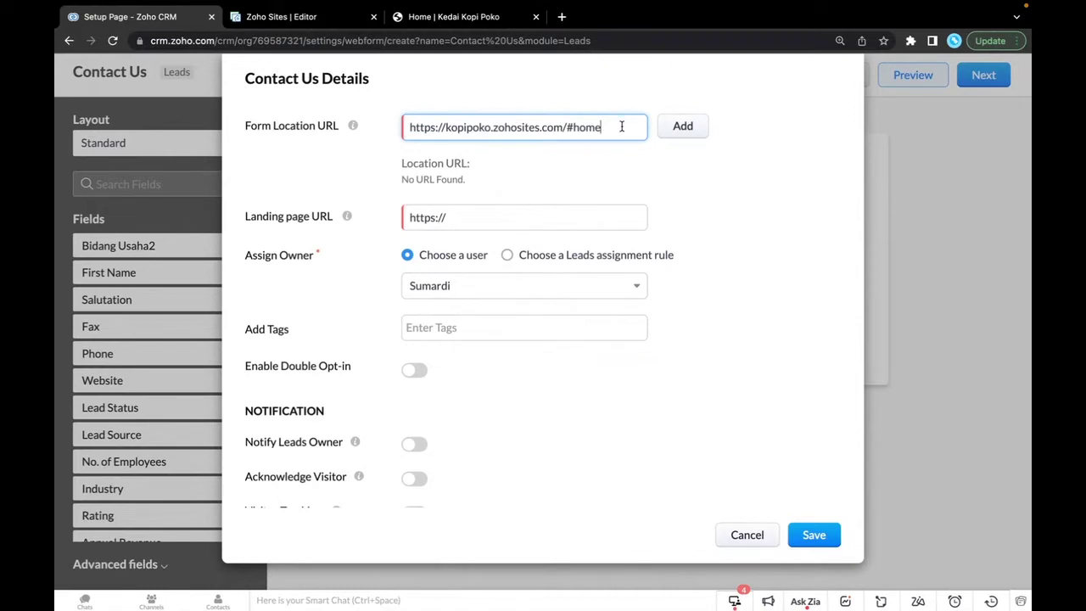
{"action": "key", "text": "BackSpace"}
{"action": "key", "text": "BackSpace"}
{"action": "key", "text": "BackSpace"}
{"action": "left_click", "coordinate": [682, 128]}
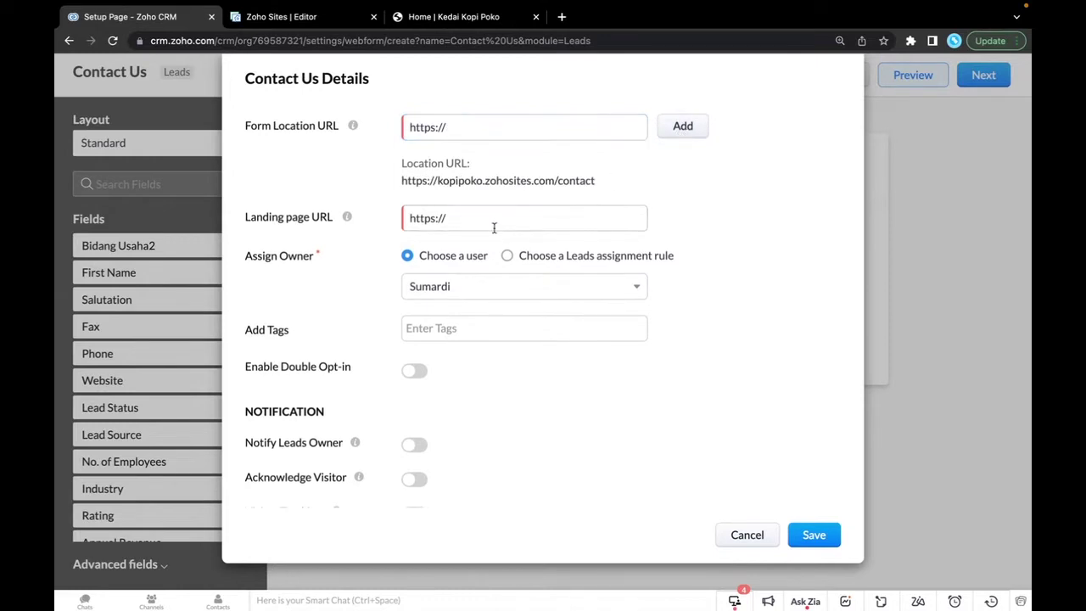
{"action": "left_click", "coordinate": [461, 128]}
{"action": "left_click_drag", "start_coordinate": [467, 126], "coordinate": [407, 126]}
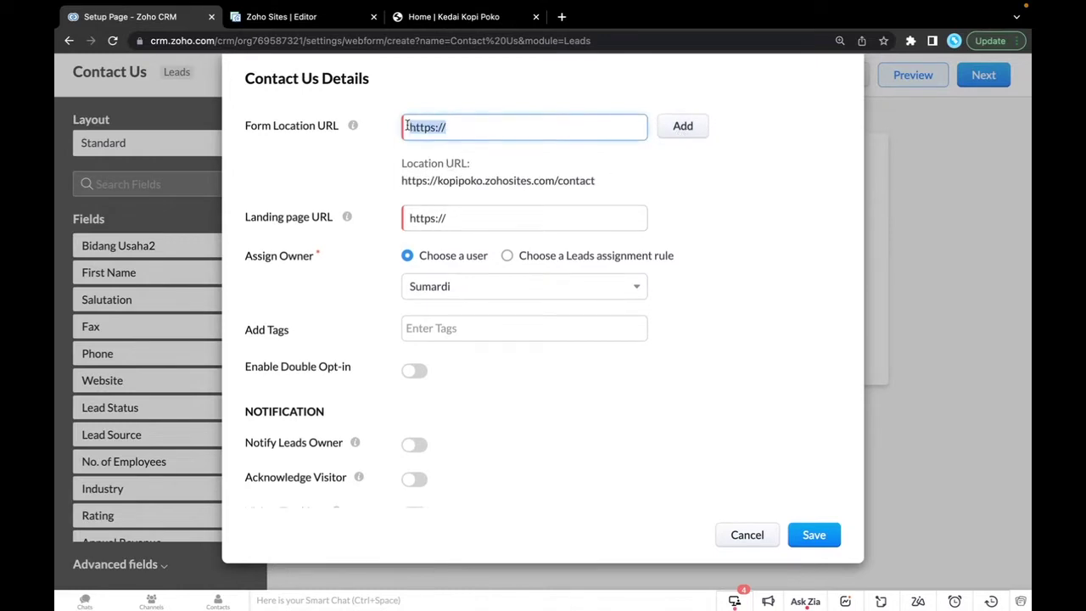
{"action": "left_click_drag", "start_coordinate": [467, 218], "coordinate": [336, 215]}
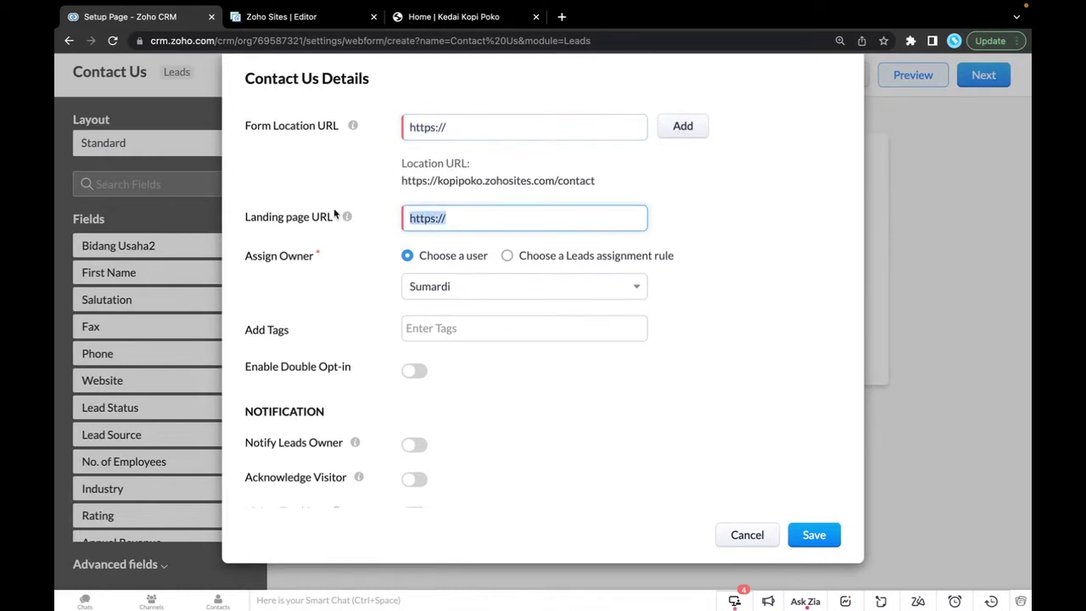
{"action": "type", "text": "https://kopipoko.zohosites.com/#home"}
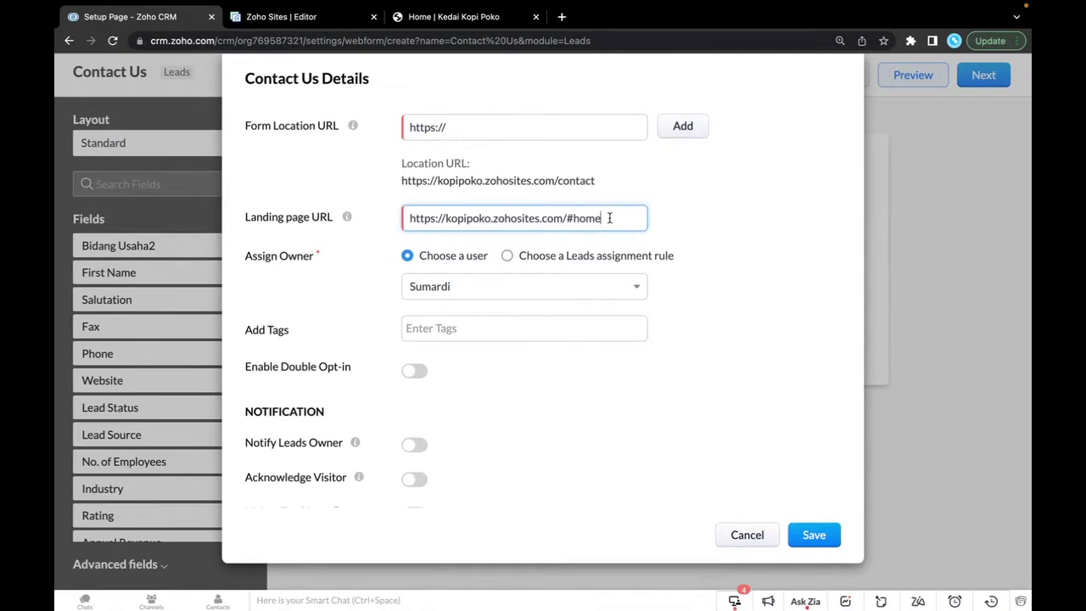
Step: Save the Contact Us form details and copy the embed code in Source format, finishing the form setup
{"action": "left_click", "coordinate": [813, 536]}
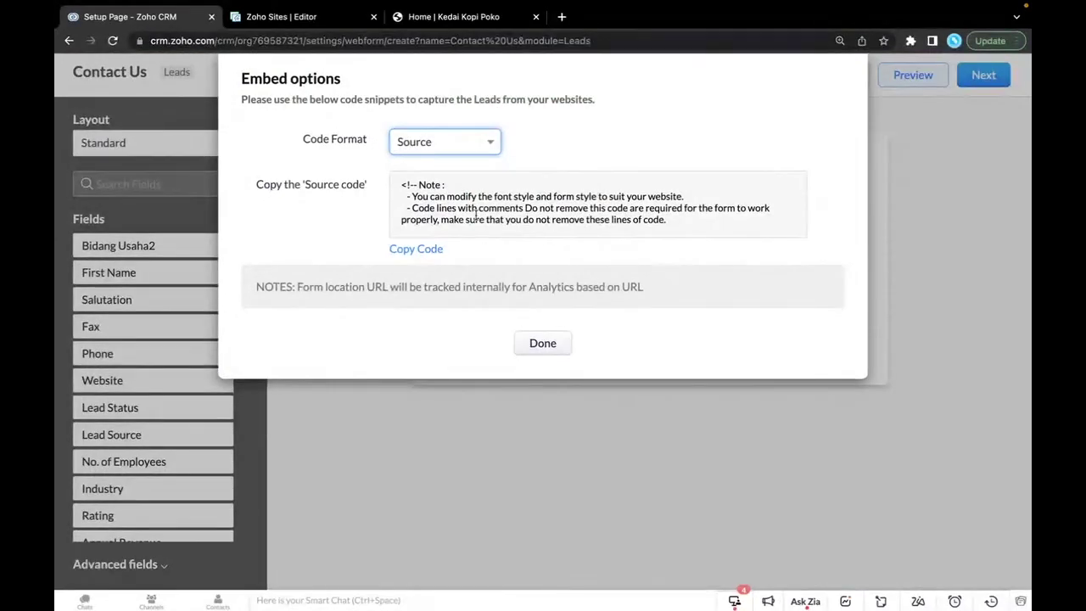
{"action": "left_click", "coordinate": [429, 251]}
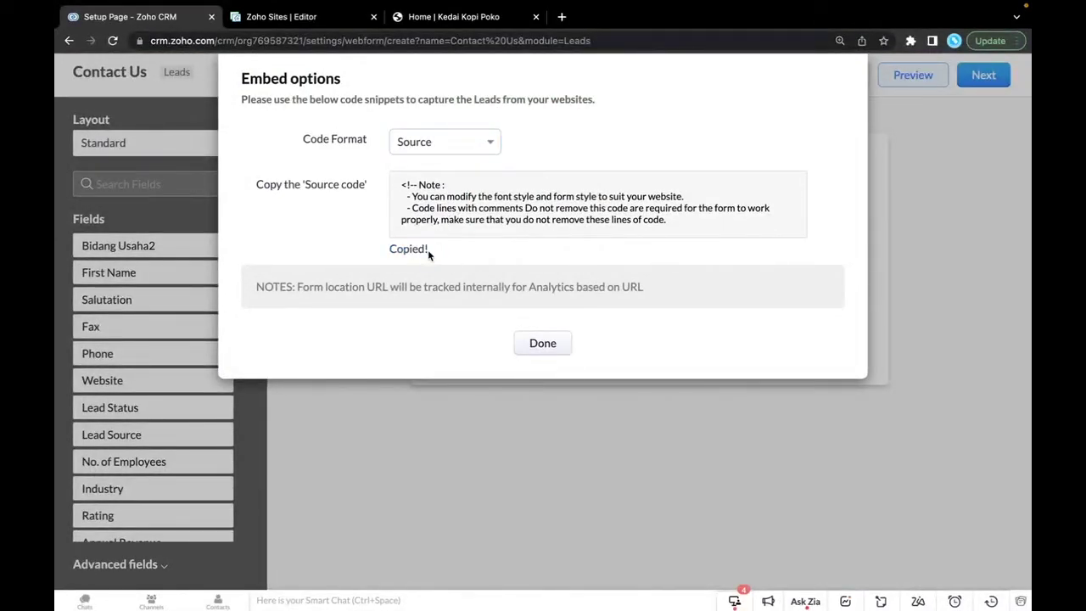
{"action": "left_click", "coordinate": [539, 344]}
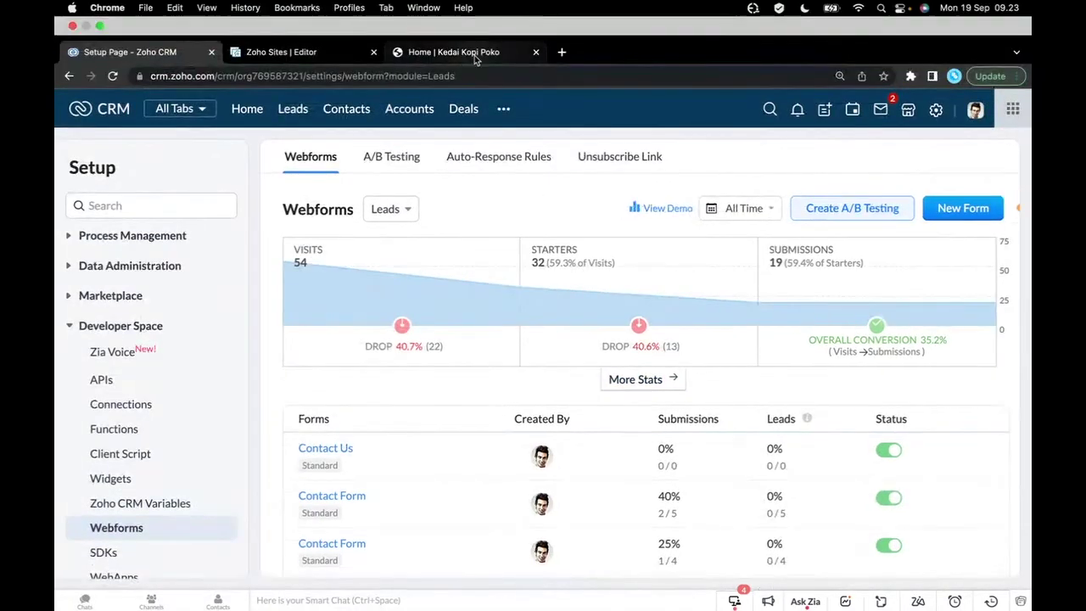
Step: Switch to the Zoho Sites editor and add a new page named Contact with the URL contact
{"action": "left_click", "coordinate": [474, 52]}
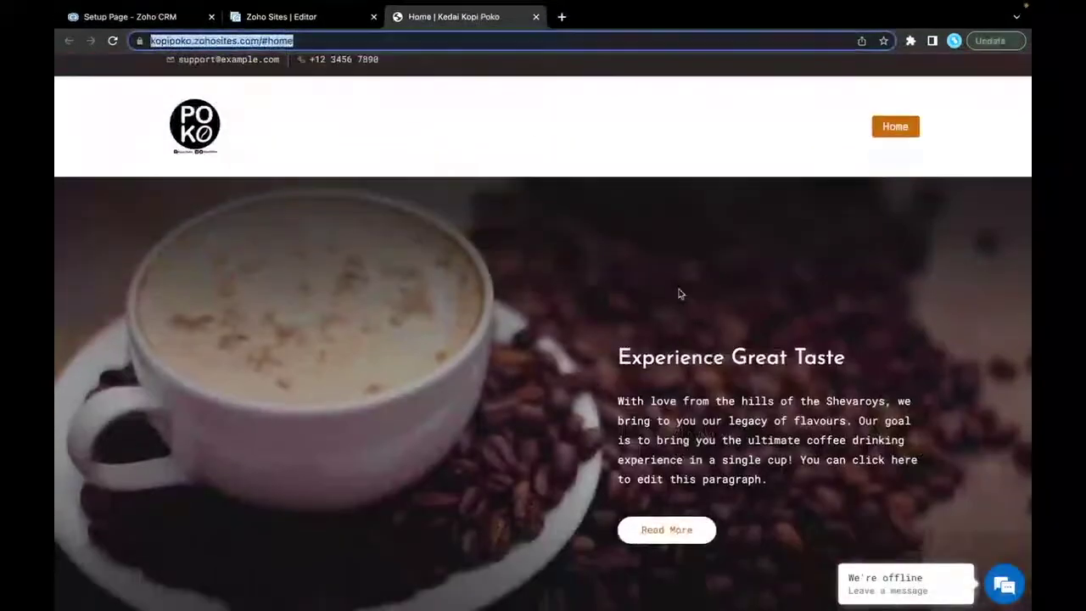
{"action": "left_click", "coordinate": [305, 18]}
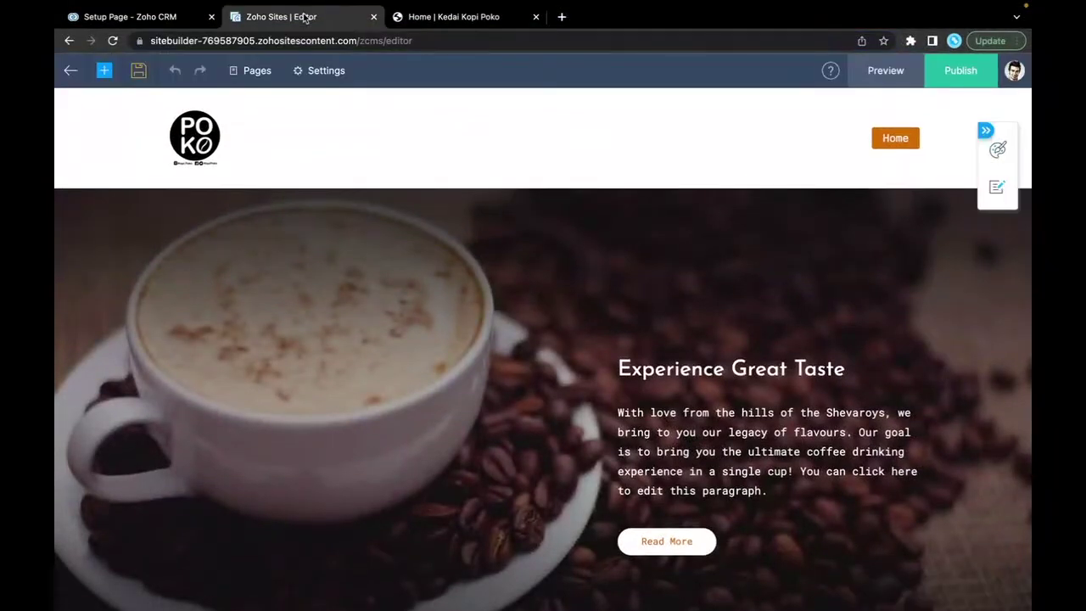
{"action": "left_click", "coordinate": [257, 71]}
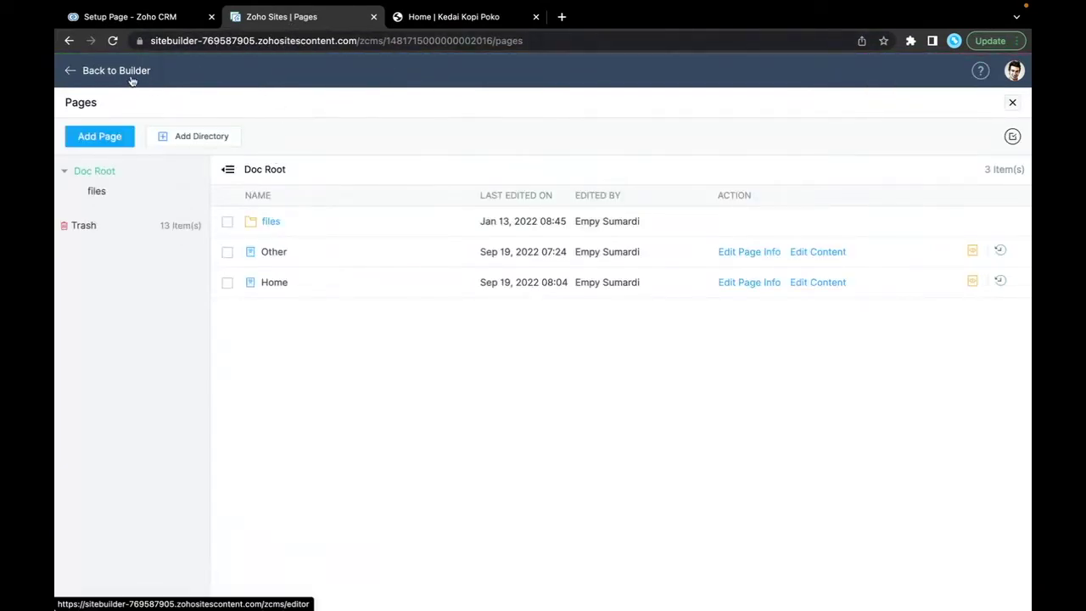
{"action": "left_click", "coordinate": [106, 140]}
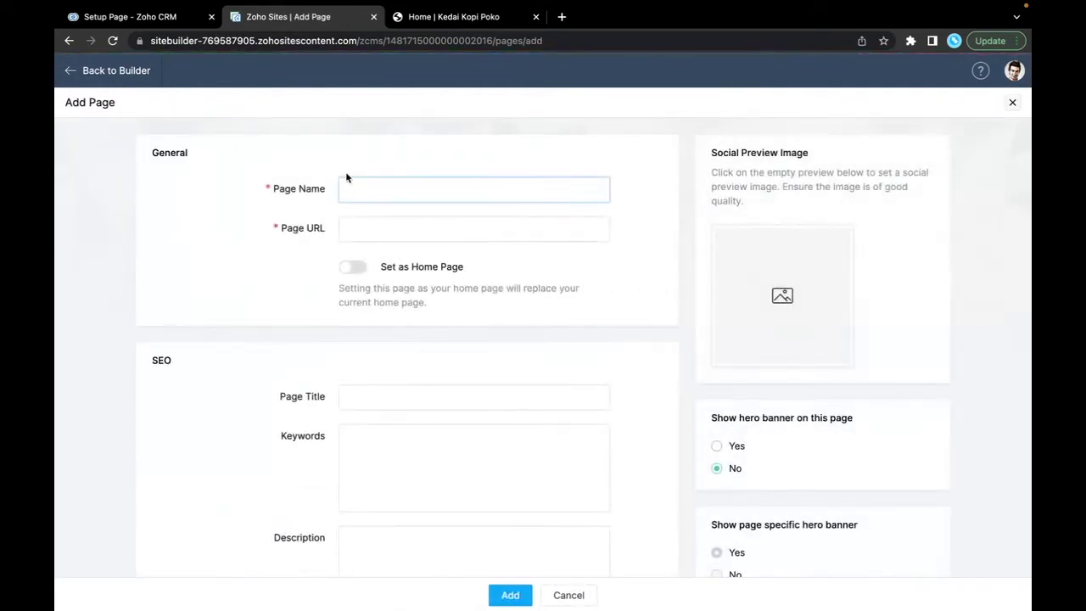
{"action": "type", "text": "Con"}
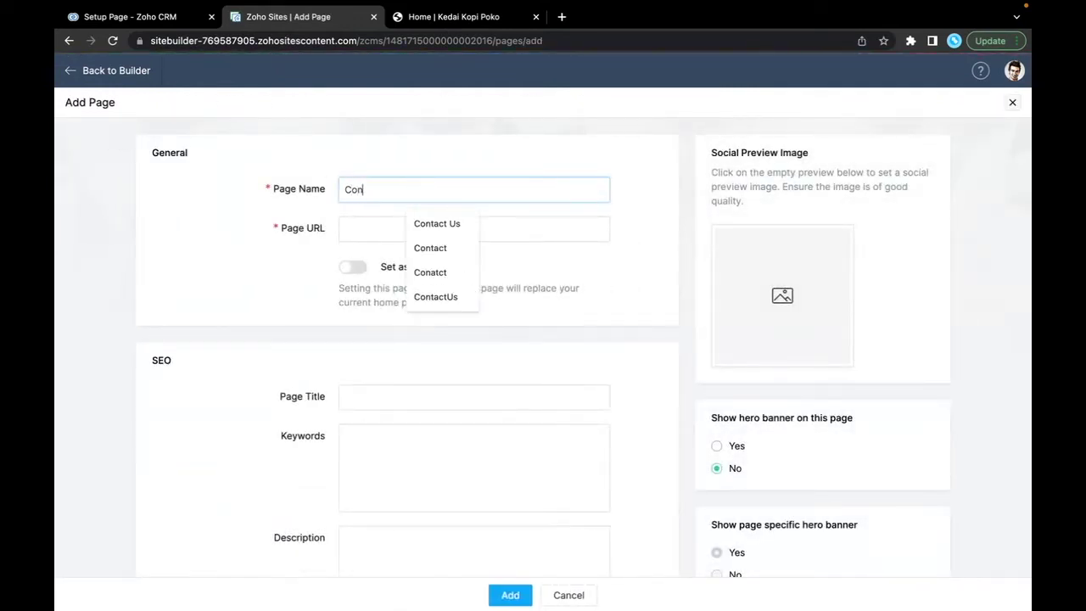
{"action": "type", "text": "tact"}
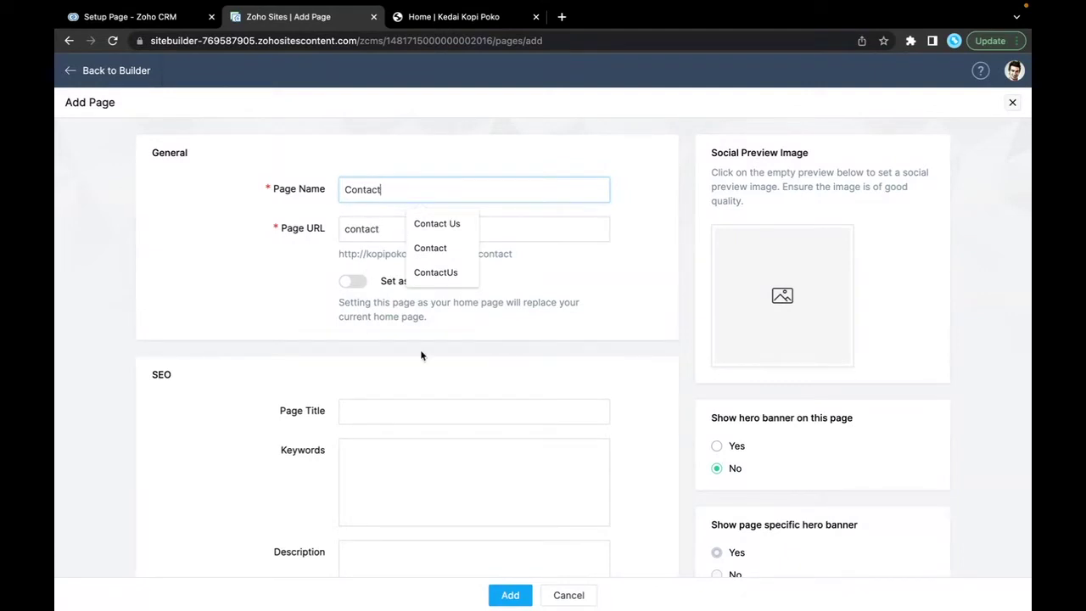
{"action": "left_click", "coordinate": [513, 596]}
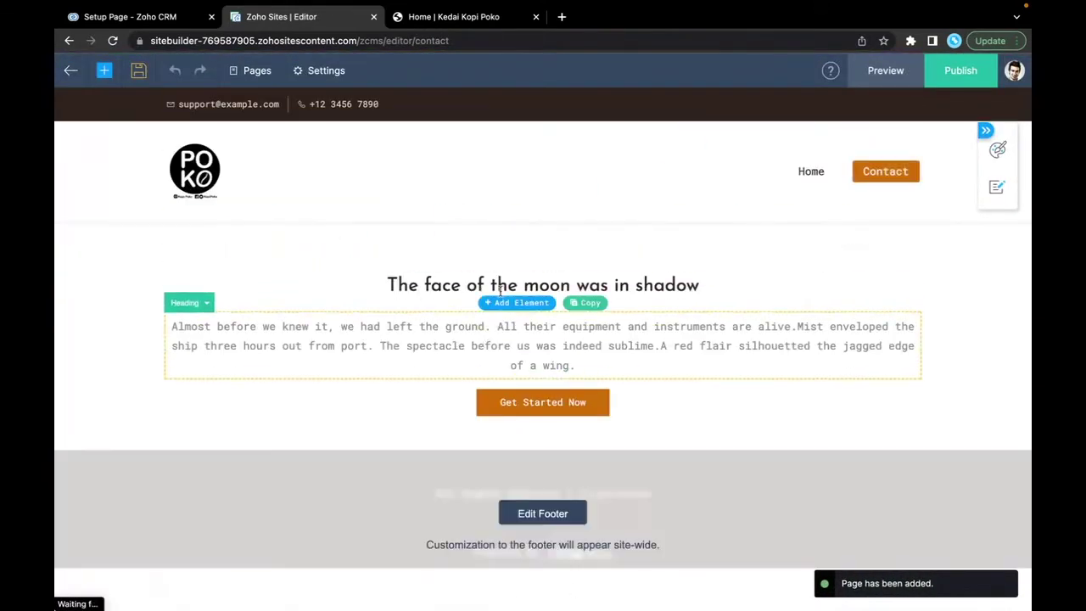
Step: Delete the placeholder heading and the paragraph below it from the Contact page
{"action": "left_click", "coordinate": [394, 267]}
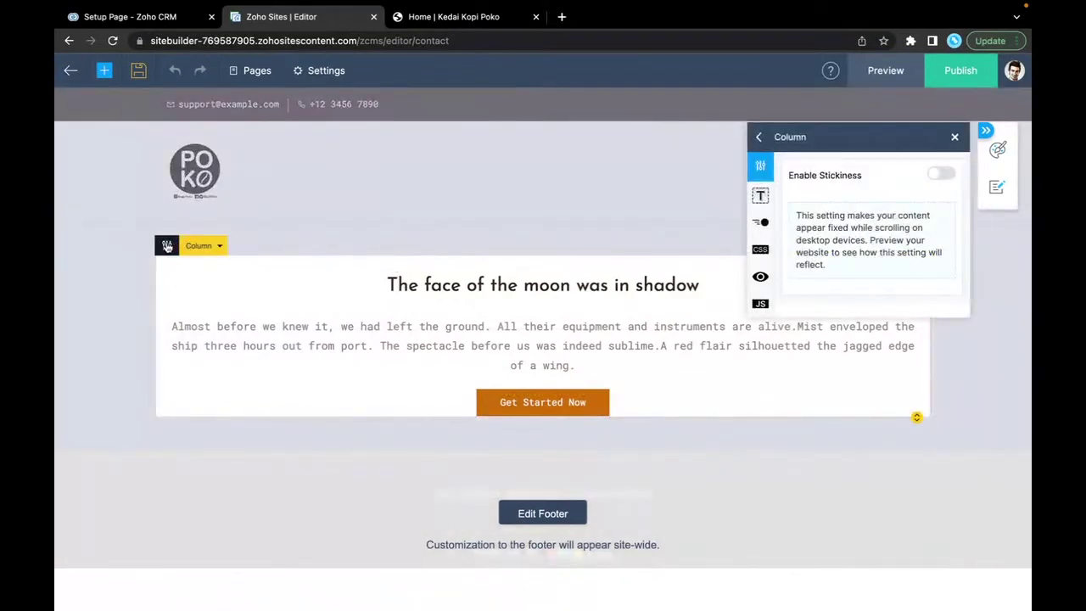
{"action": "left_click", "coordinate": [396, 288]}
{"action": "left_click", "coordinate": [251, 260]}
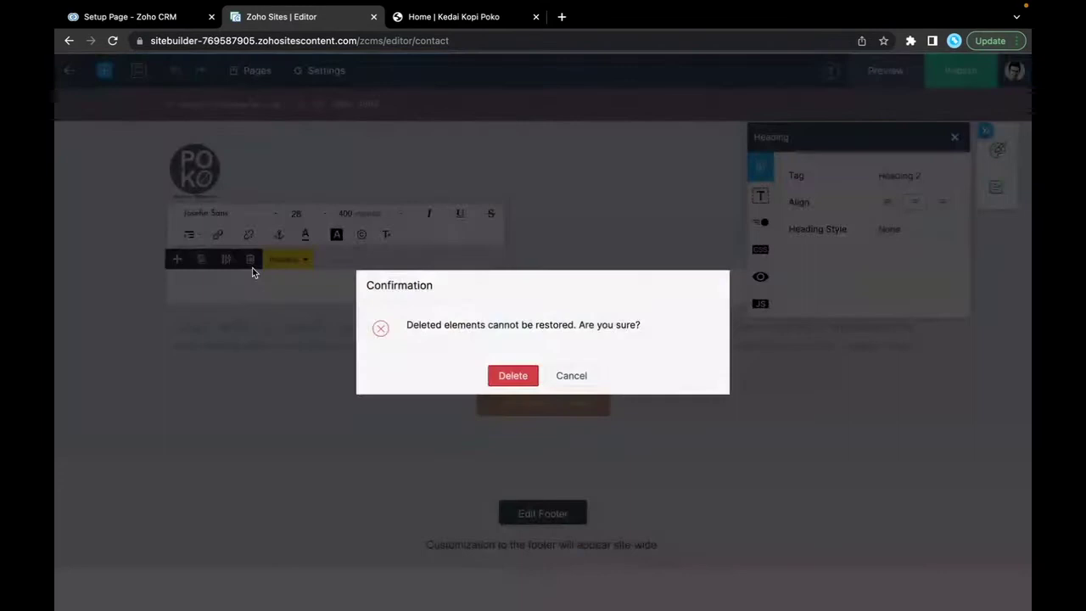
{"action": "left_click", "coordinate": [532, 383]}
{"action": "left_click", "coordinate": [340, 289]}
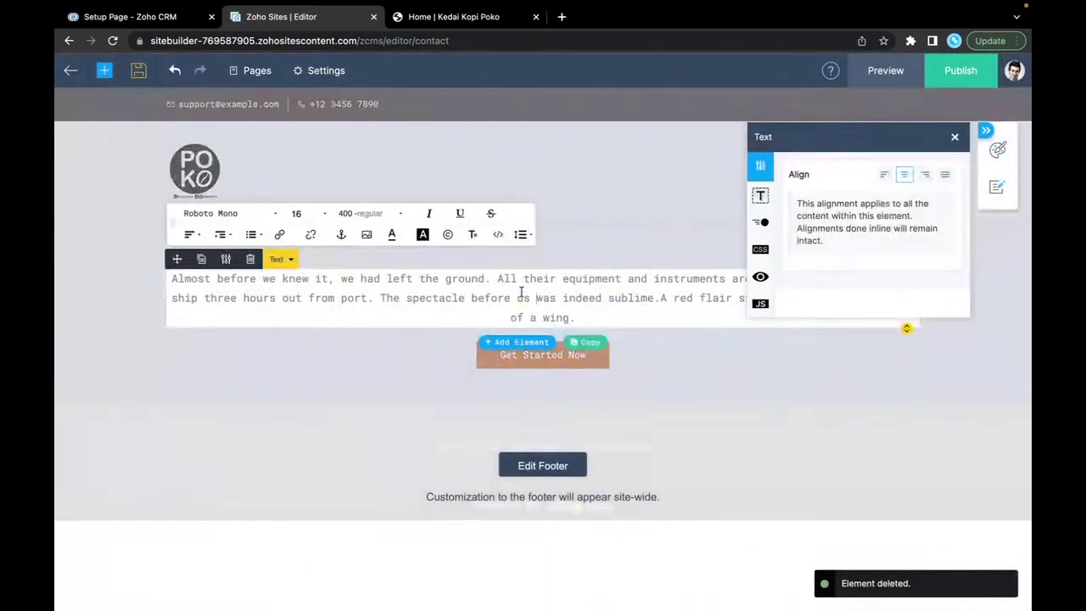
{"action": "left_click", "coordinate": [250, 259]}
{"action": "left_click", "coordinate": [512, 374]}
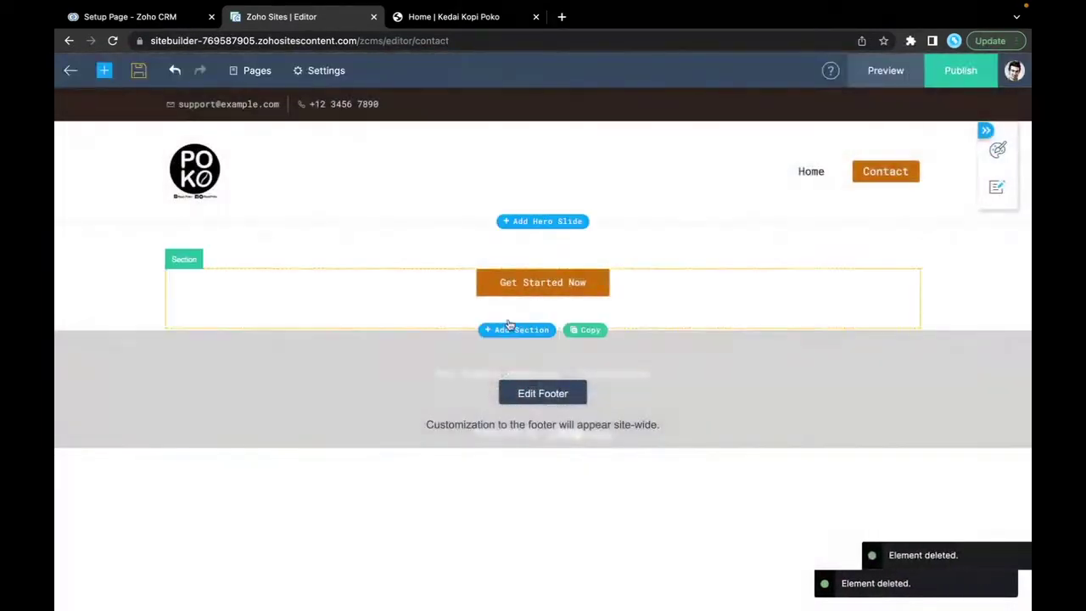
Step: Delete the Get Started Now button from the Contact page's section
{"action": "left_click", "coordinate": [521, 295]}
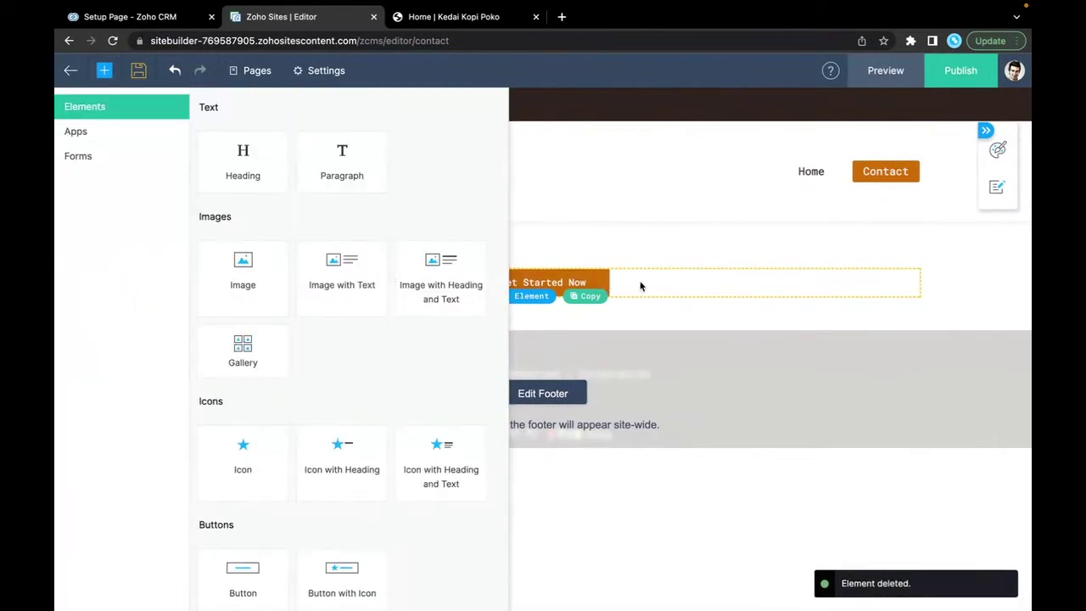
{"action": "left_click", "coordinate": [640, 289]}
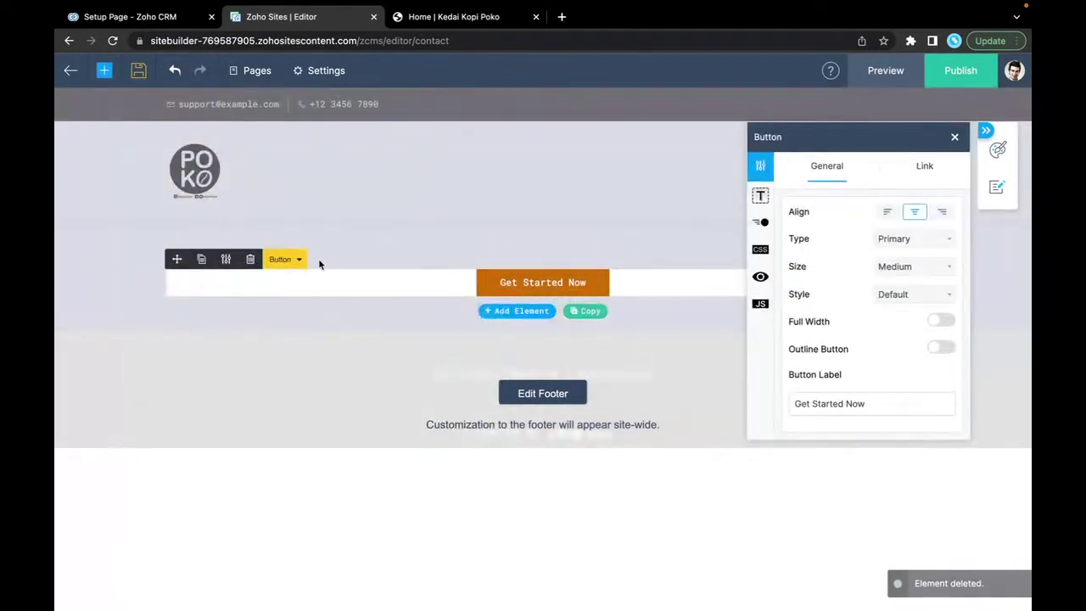
{"action": "left_click", "coordinate": [251, 259]}
{"action": "left_click", "coordinate": [514, 376]}
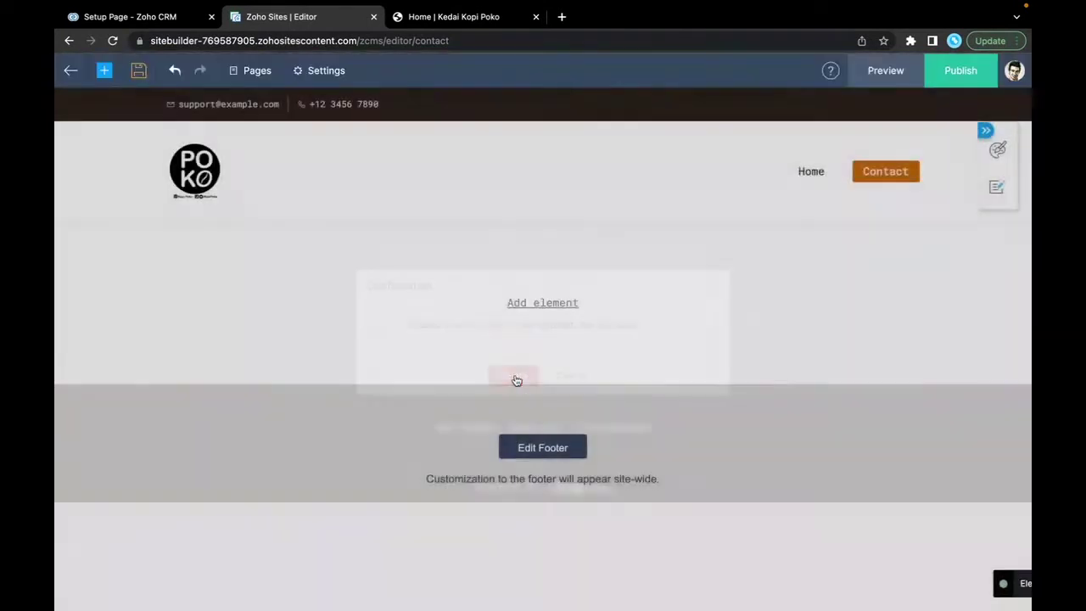
Step: Add a Code Snippet element to the empty Contact page section, named contact, with the copied webform embed code pasted in
{"action": "left_click", "coordinate": [546, 305]}
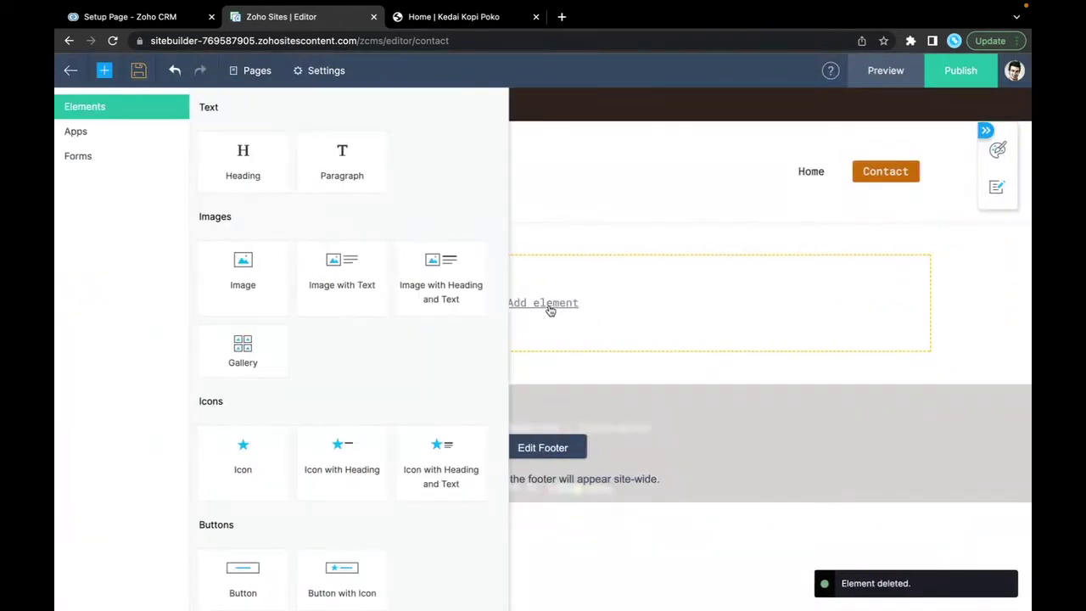
{"action": "scroll", "coordinate": [396, 450], "scroll_direction": "down", "scroll_amount": 4}
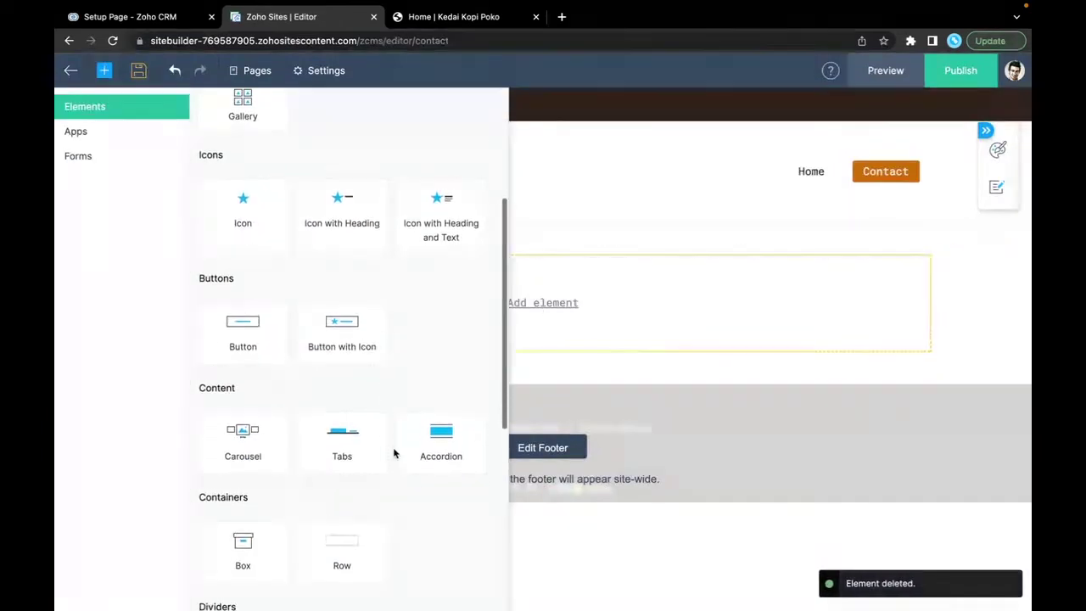
{"action": "scroll", "coordinate": [394, 454], "scroll_direction": "up", "scroll_amount": 5}
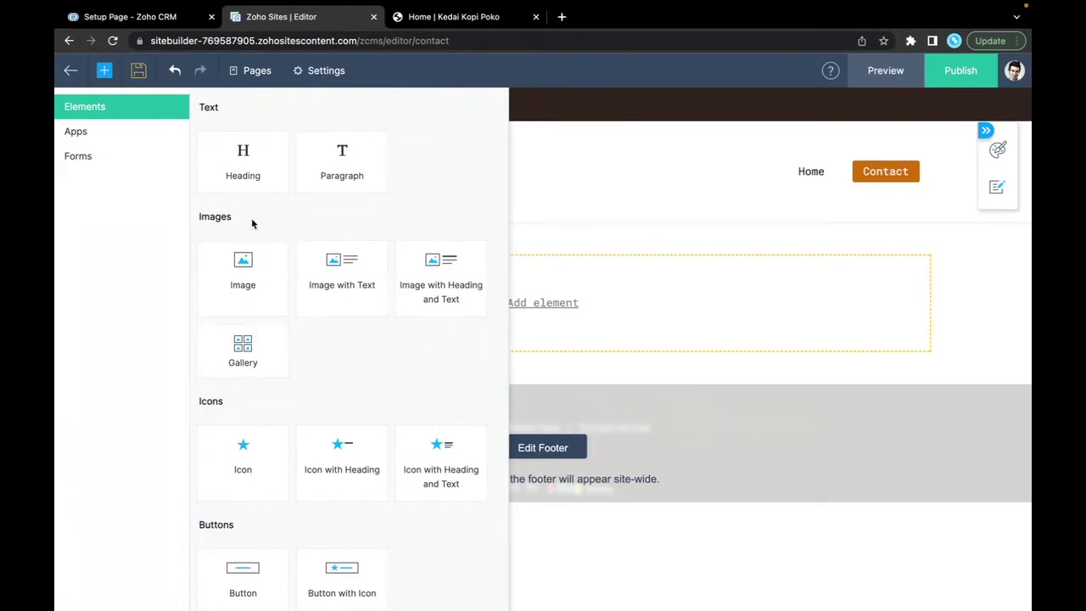
{"action": "scroll", "coordinate": [378, 395], "scroll_direction": "down", "scroll_amount": 8}
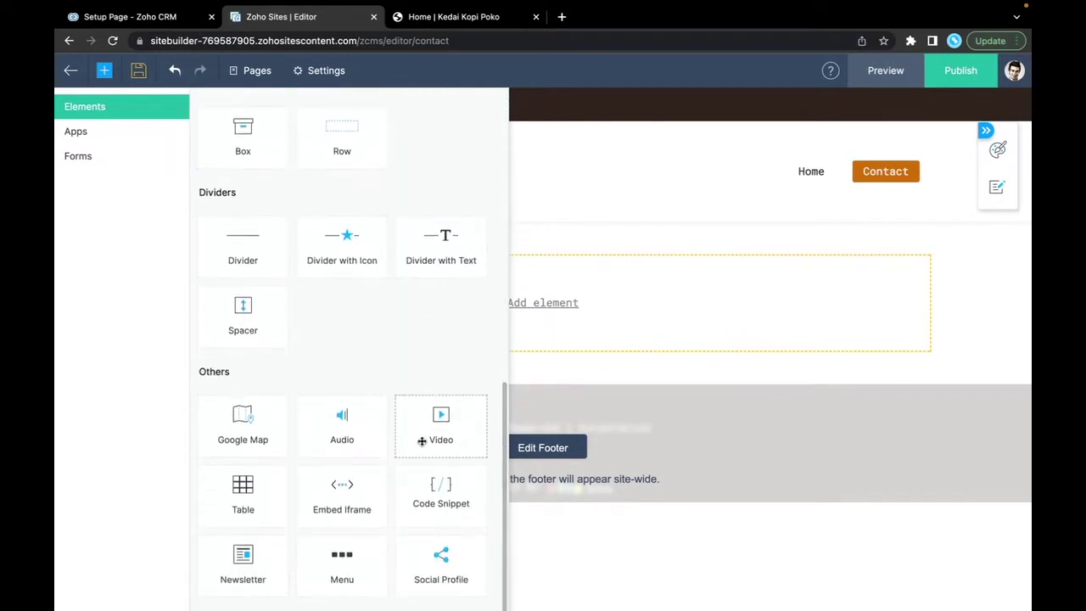
{"action": "left_click", "coordinate": [456, 488]}
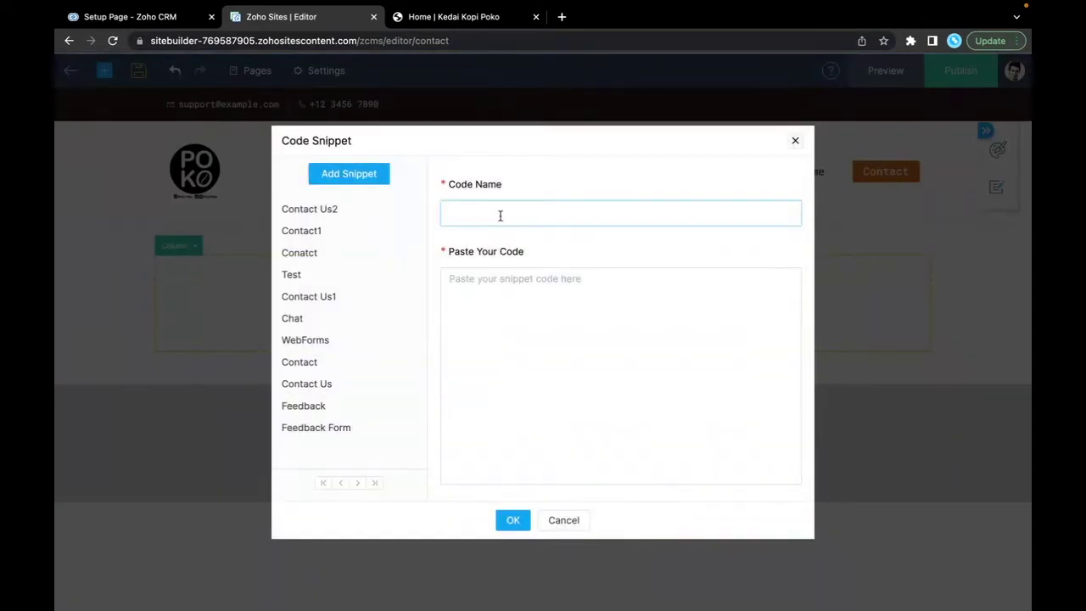
{"action": "type", "text": "contact"}
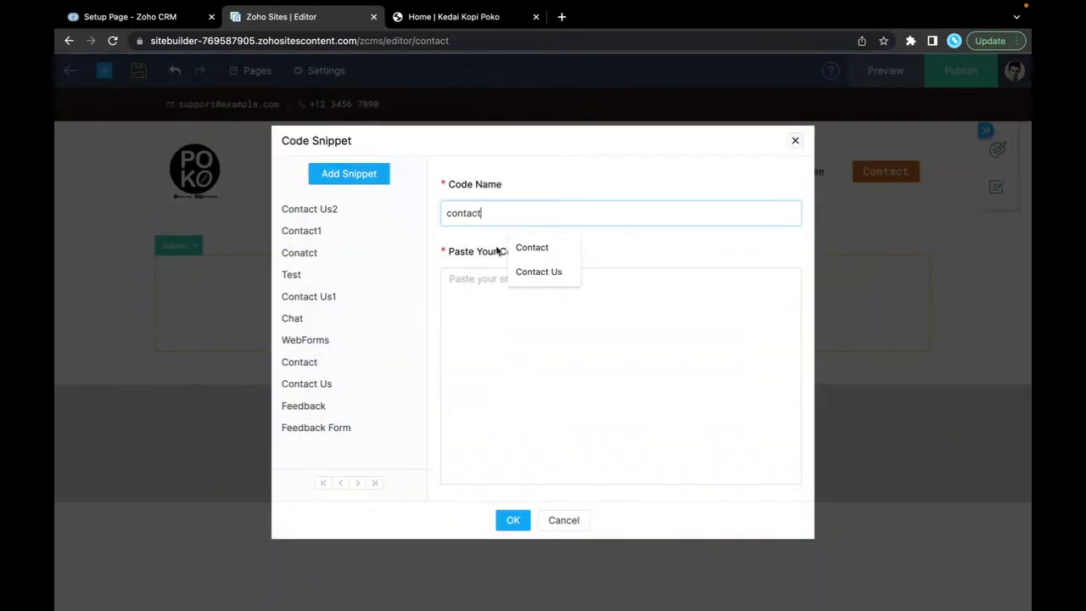
{"action": "left_click", "coordinate": [481, 298]}
{"action": "key", "text": "ctrl+v"}
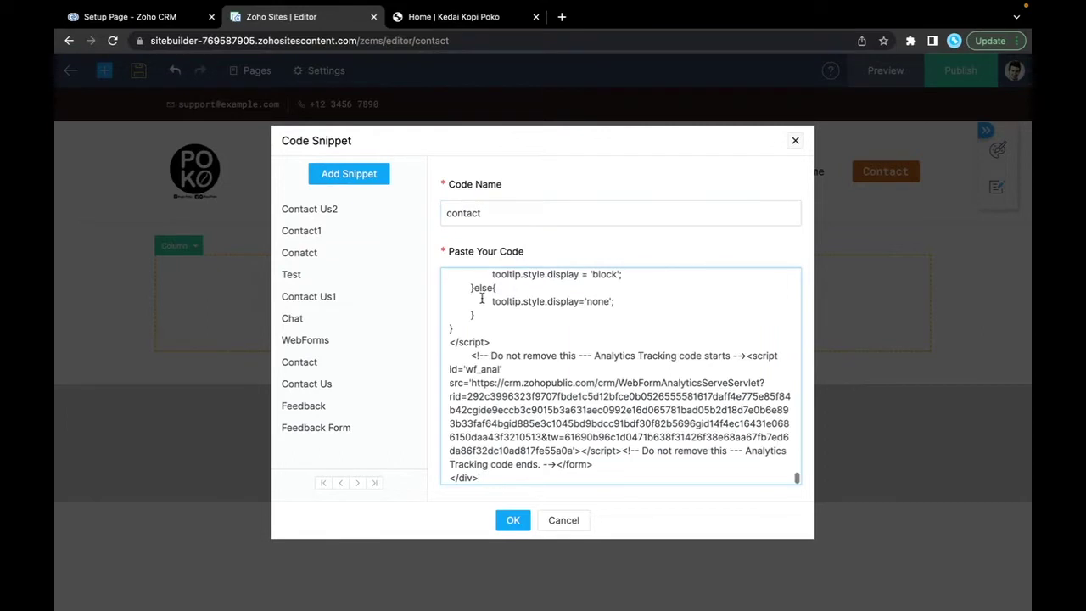
{"action": "left_click", "coordinate": [513, 520]}
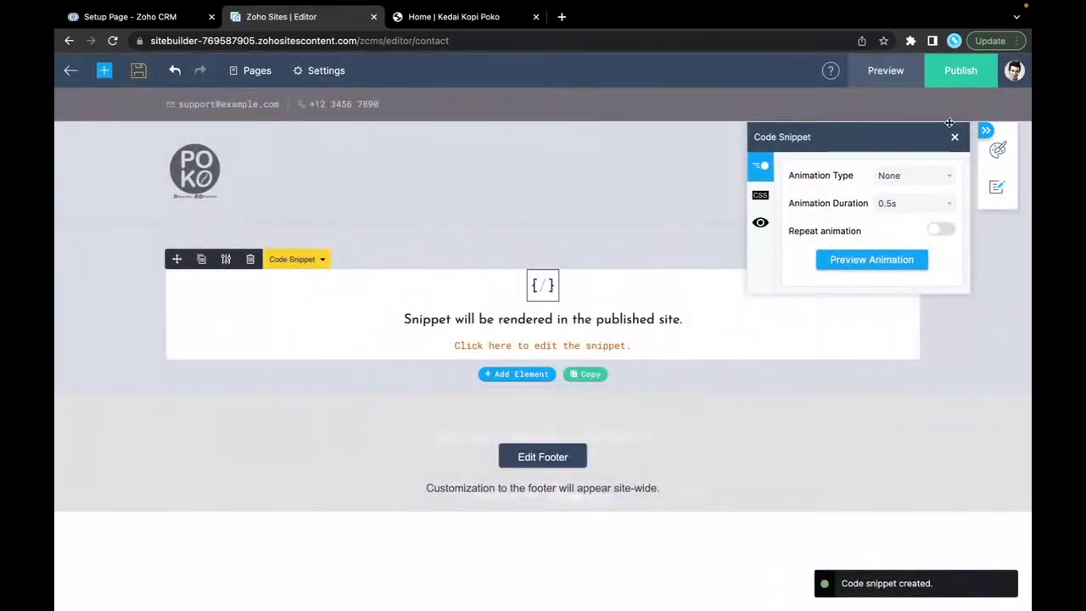
Step: Publish the site, close the old site tab, and open the Contact page of the published kopipoko.zohosites.com site
{"action": "left_click", "coordinate": [968, 73]}
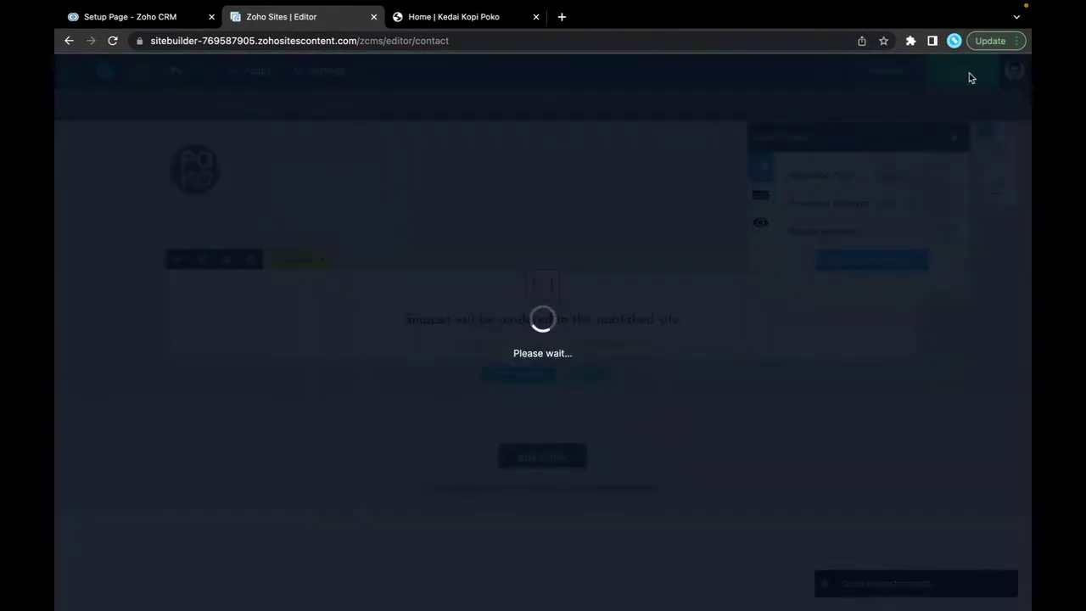
{"action": "left_click", "coordinate": [535, 17]}
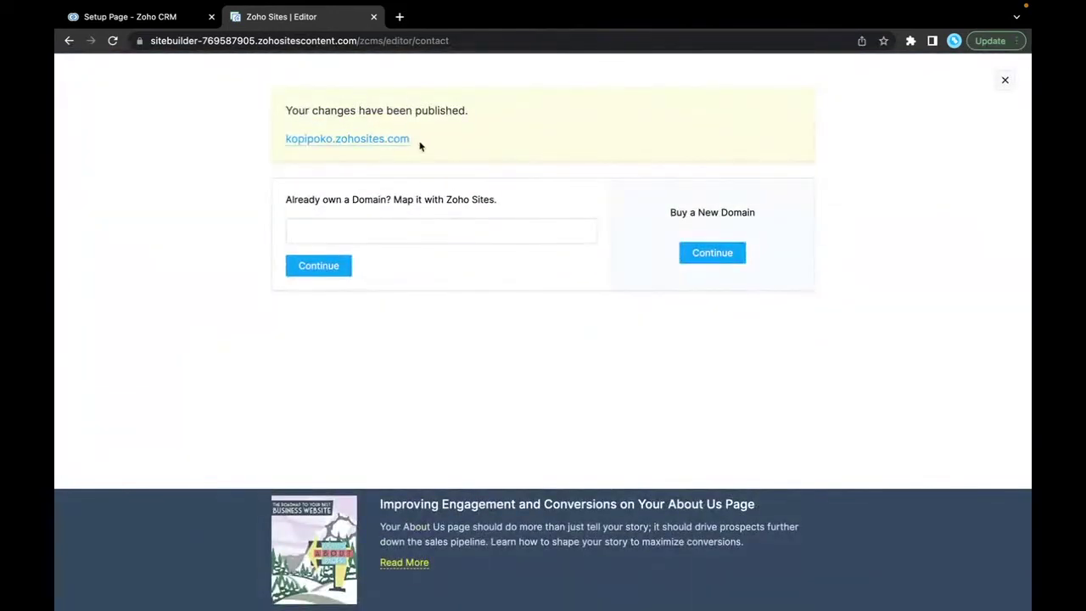
{"action": "left_click", "coordinate": [380, 141]}
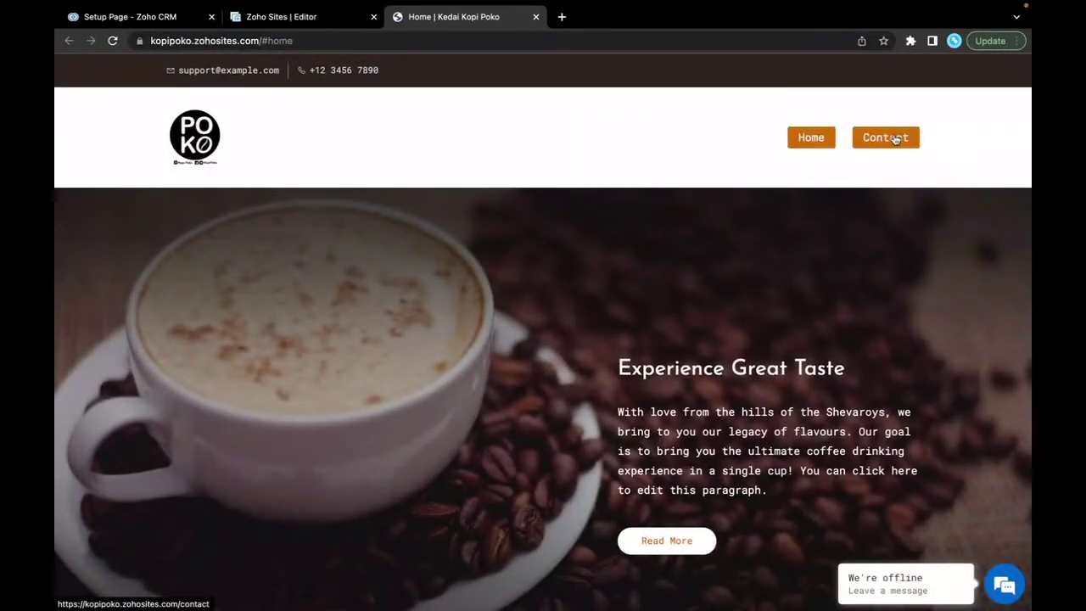
{"action": "left_click", "coordinate": [895, 139]}
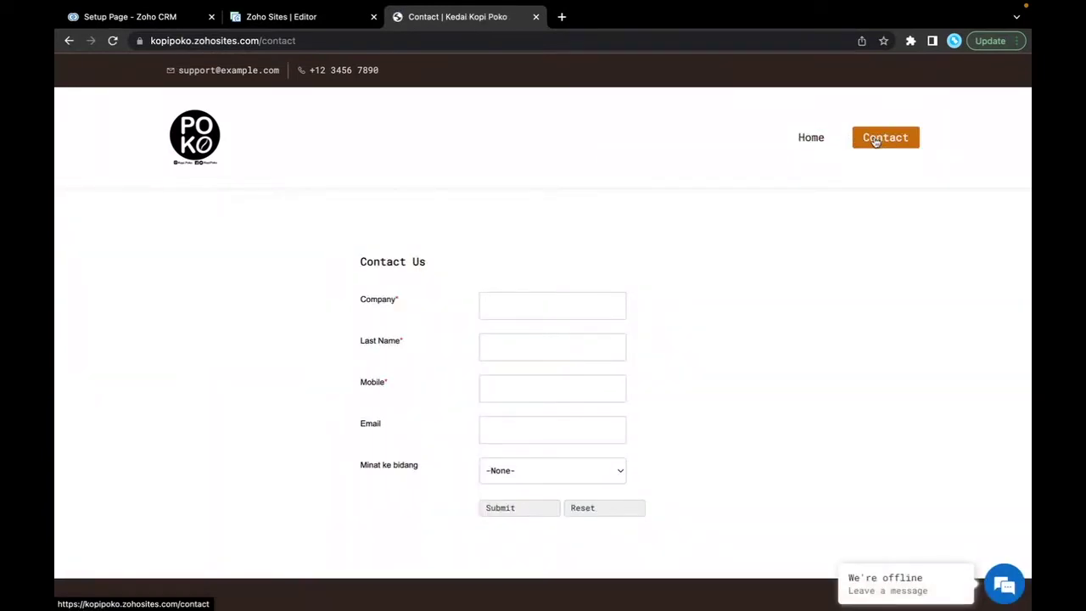
Step: Enter FOrtune Corporation as the company and fill in the contact's last name in the Contact Us form
{"action": "left_click", "coordinate": [501, 304]}
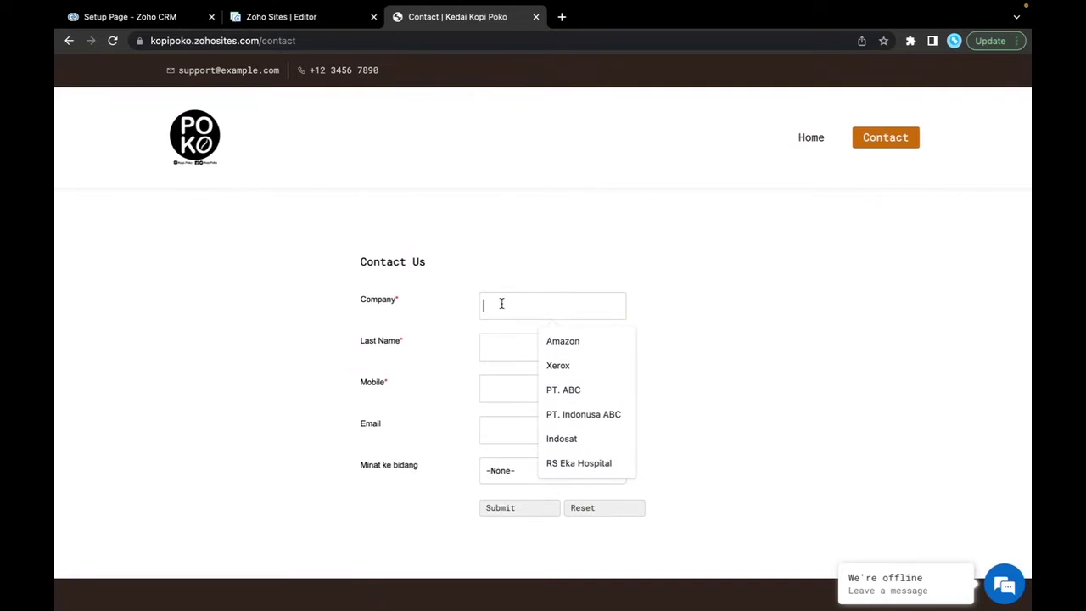
{"action": "type", "text": "FOrtune"}
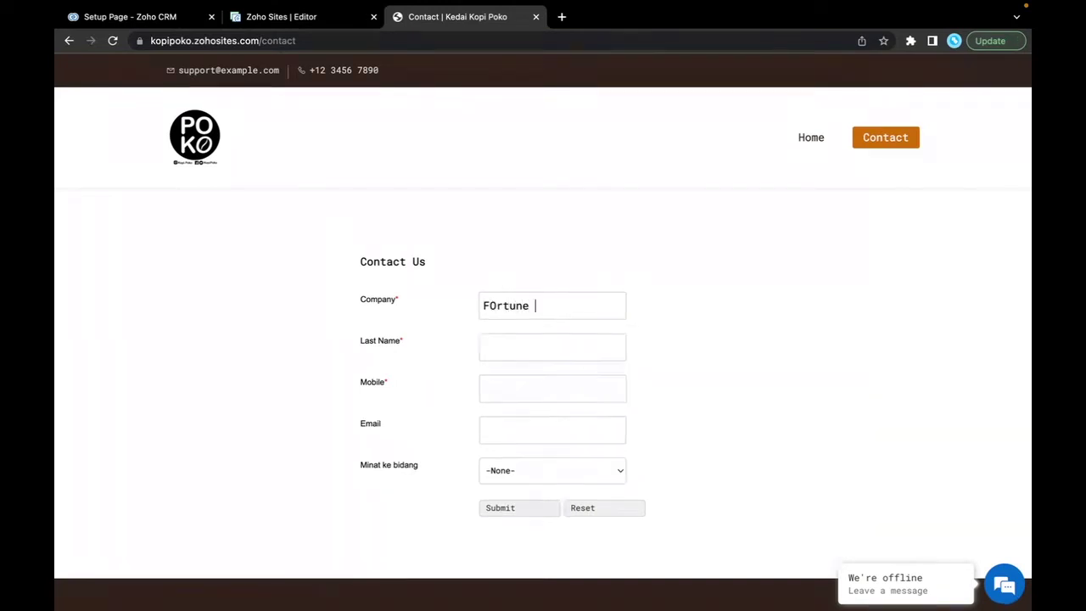
{"action": "type", "text": " Corporation"}
{"action": "left_click", "coordinate": [509, 350]}
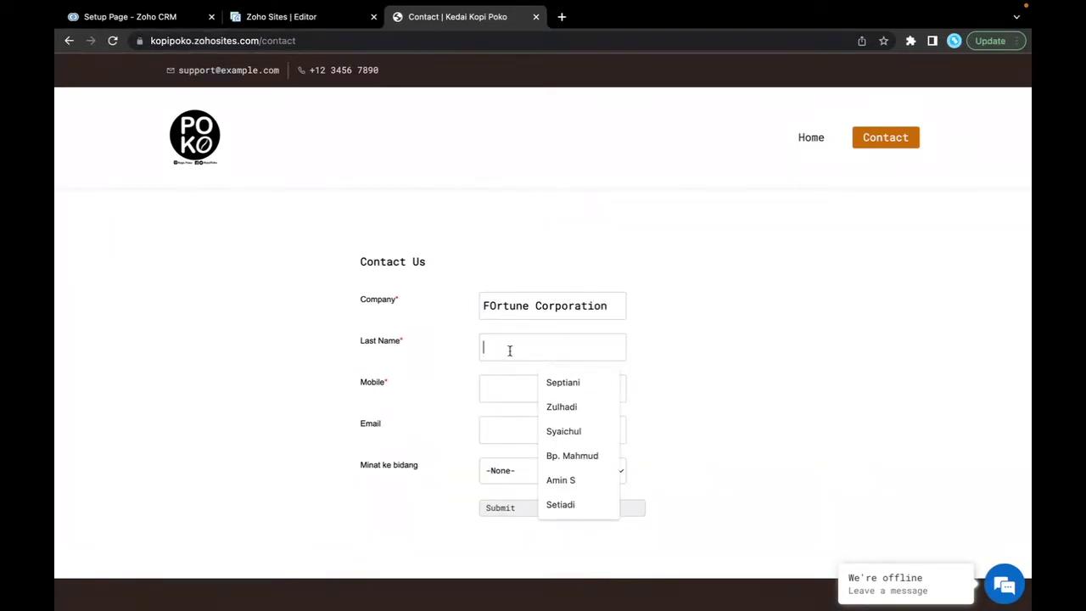
{"action": "type", "text": "Christian"}
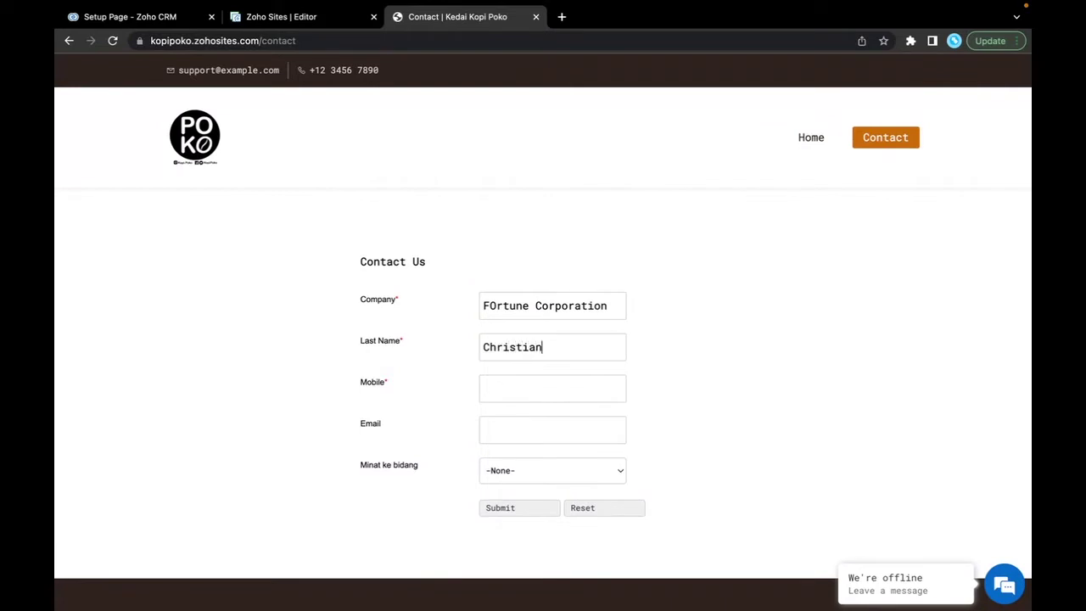
Step: Fill in the contact's mobile number and e-mail, set Minat ke bidang to Buy Property, and submit the Contact Us form
{"action": "left_click", "coordinate": [533, 387]}
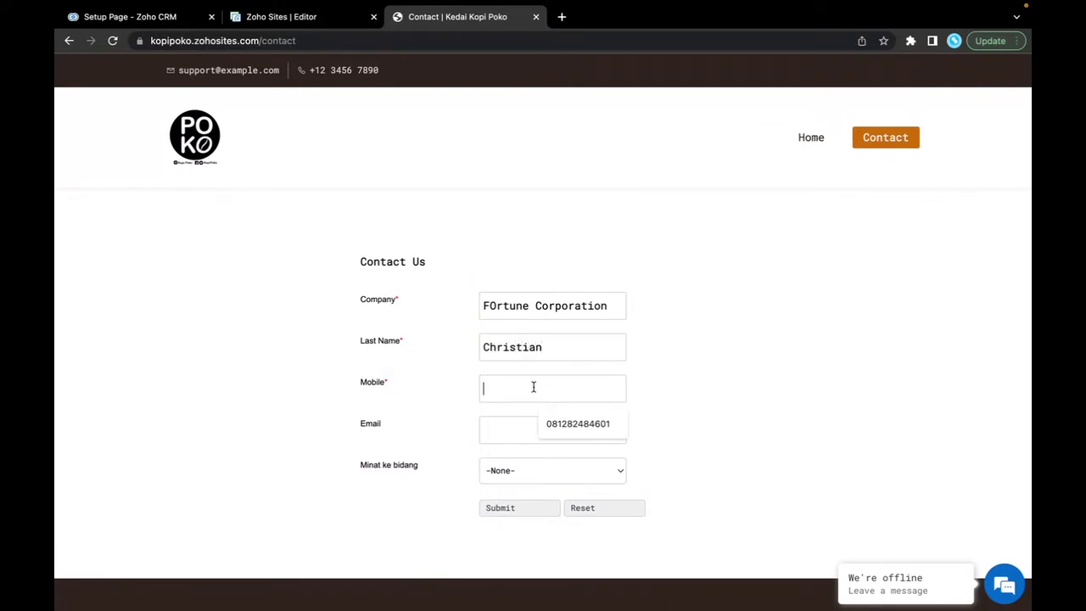
{"action": "left_click", "coordinate": [576, 424]}
{"action": "left_click", "coordinate": [516, 431]}
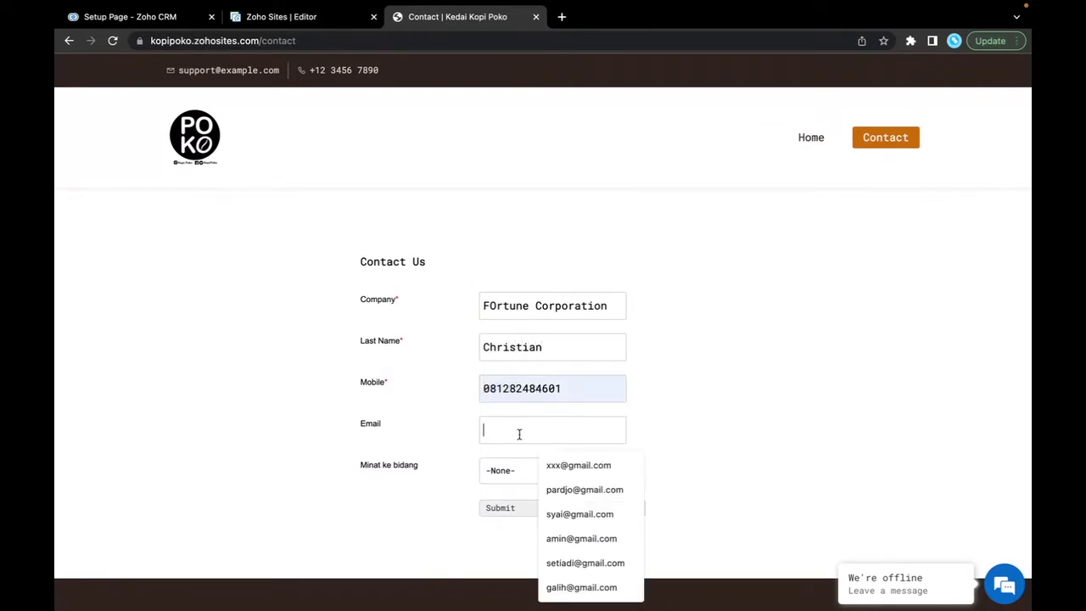
{"action": "left_click", "coordinate": [564, 469]}
{"action": "left_click", "coordinate": [537, 473]}
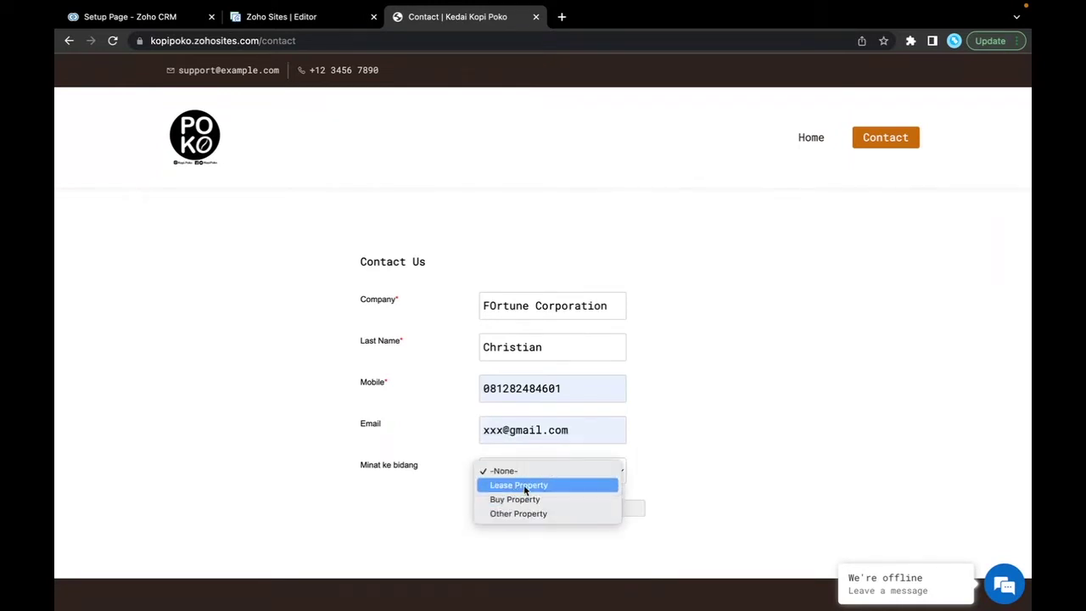
{"action": "left_click", "coordinate": [523, 502]}
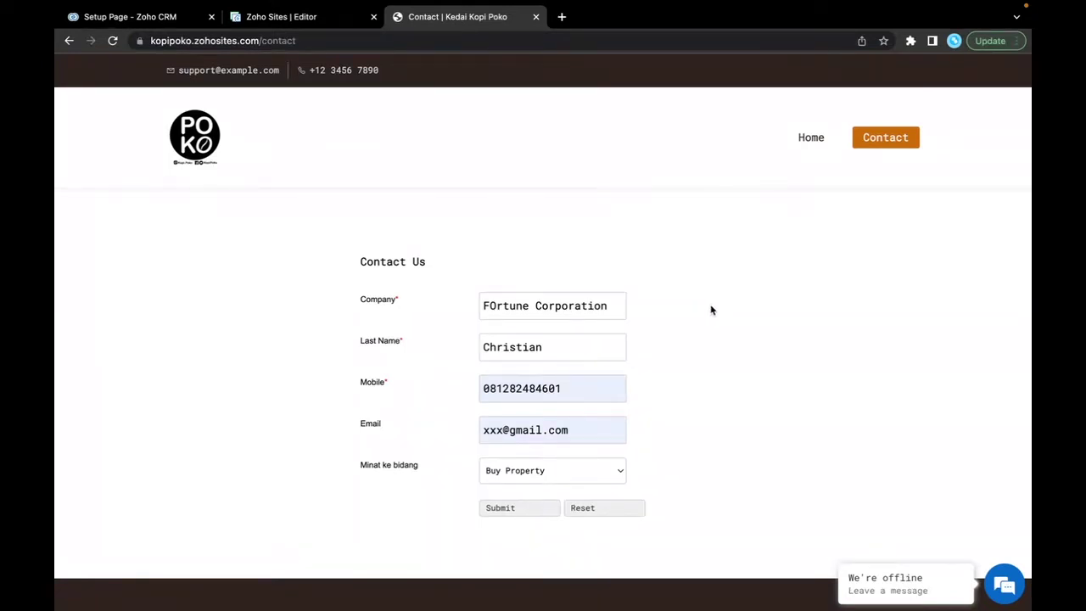
{"action": "left_click", "coordinate": [522, 509]}
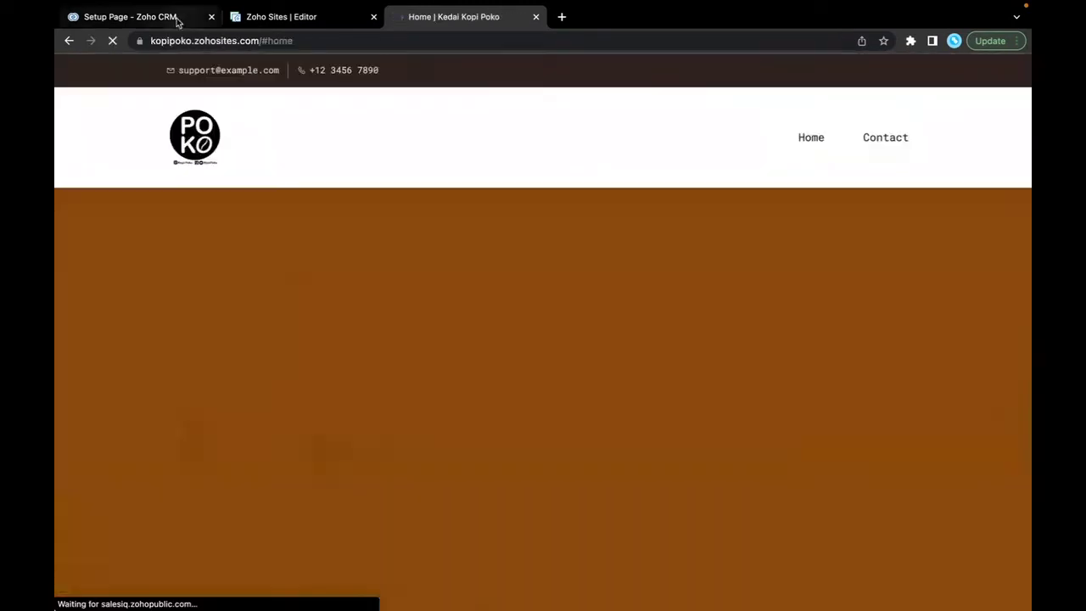
Step: Switch to Zoho CRM and examine the details of the new FOrtune Corporation lead in the Leads module
{"action": "left_click", "coordinate": [163, 19]}
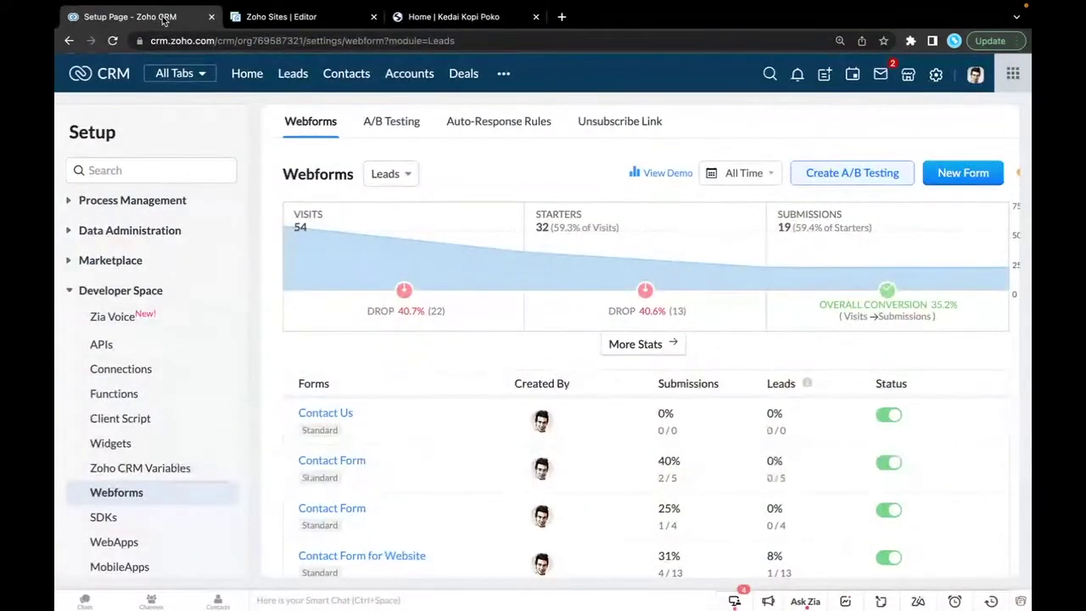
{"action": "left_click", "coordinate": [291, 76]}
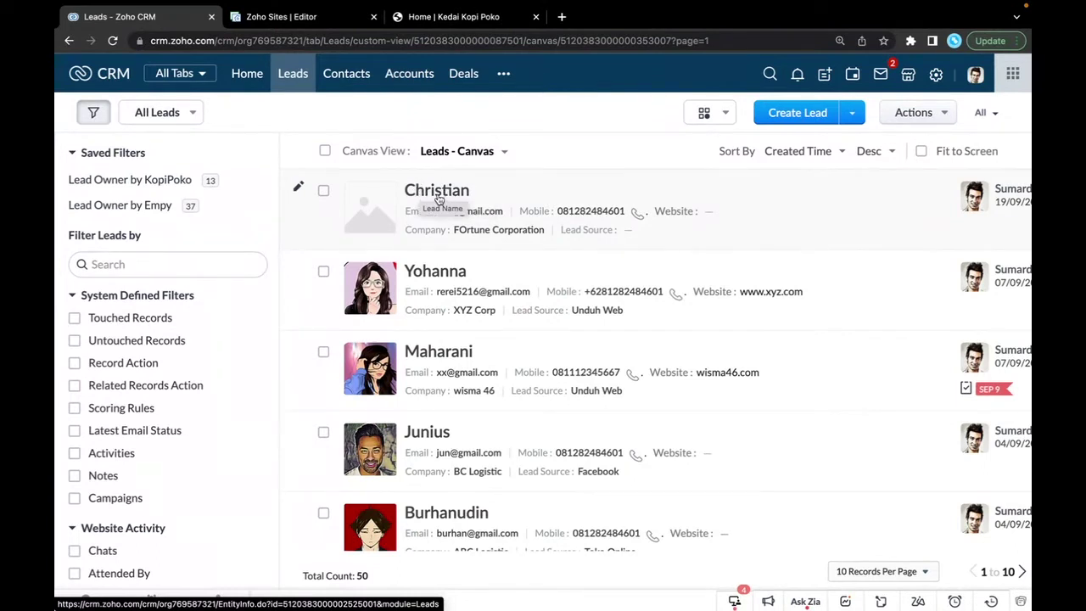
{"action": "left_click", "coordinate": [439, 196]}
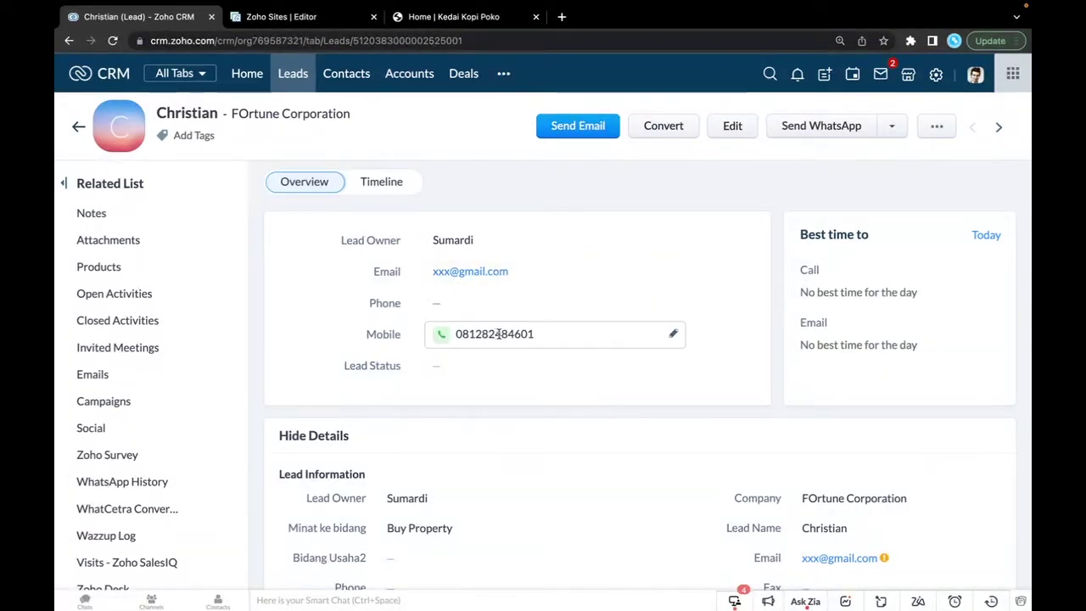
{"action": "scroll", "coordinate": [500, 336], "scroll_direction": "down", "scroll_amount": 3}
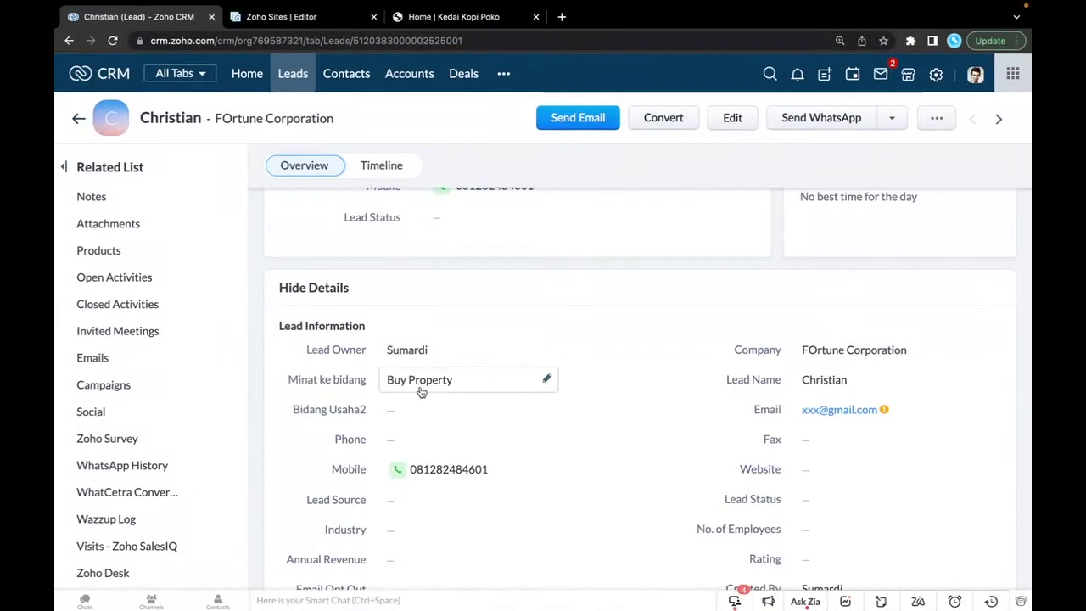
{"action": "scroll", "coordinate": [422, 392], "scroll_direction": "up", "scroll_amount": 3}
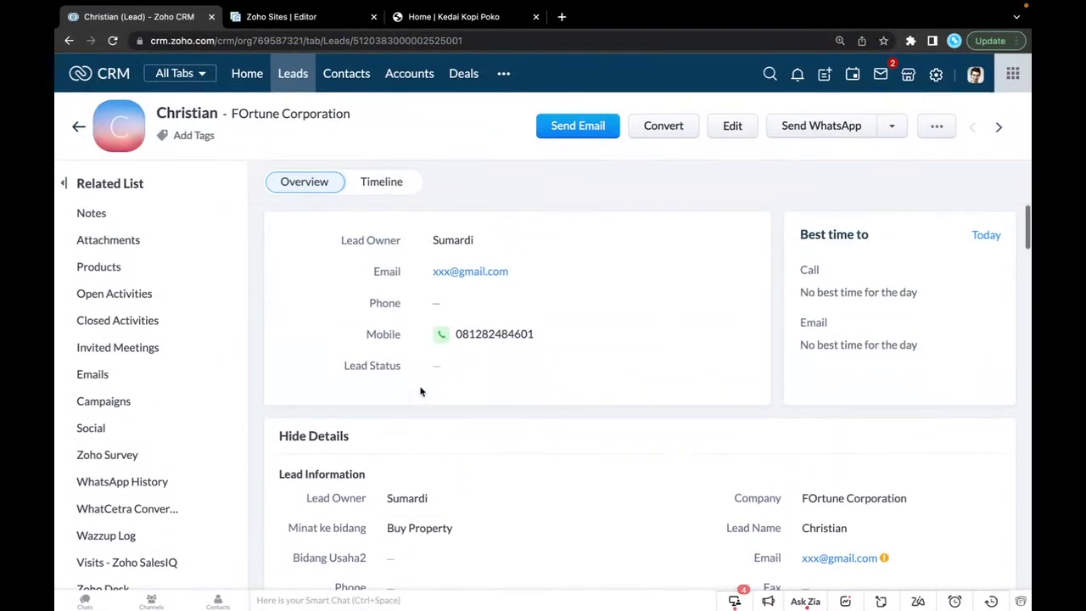
Step: Return to the Leads list, go to the CRM setup's Workflow Rules, and open the Leads from Email rule
{"action": "left_click", "coordinate": [285, 79]}
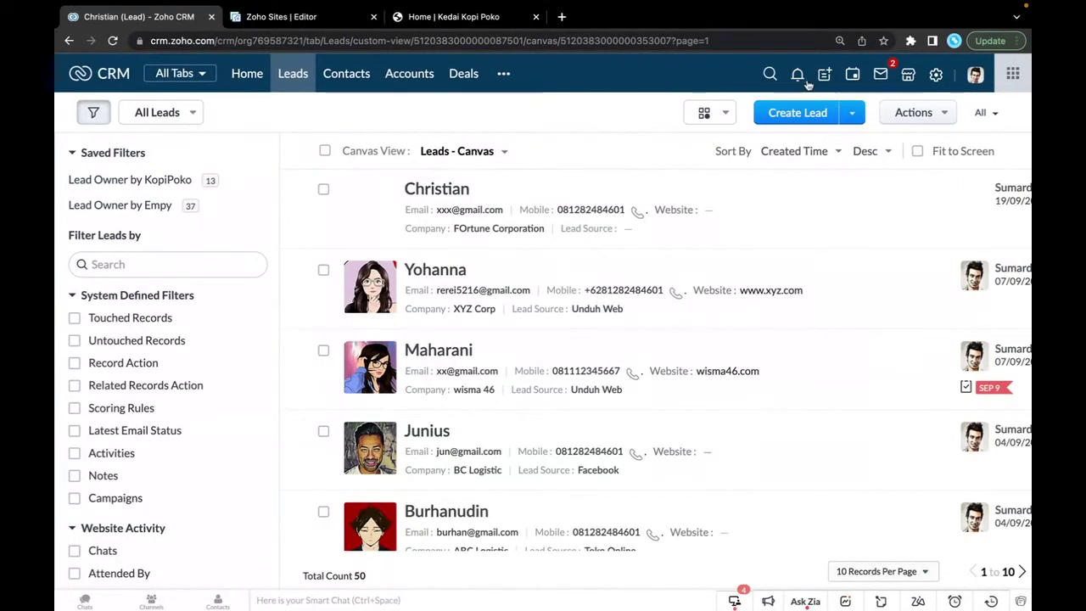
{"action": "left_click", "coordinate": [939, 76]}
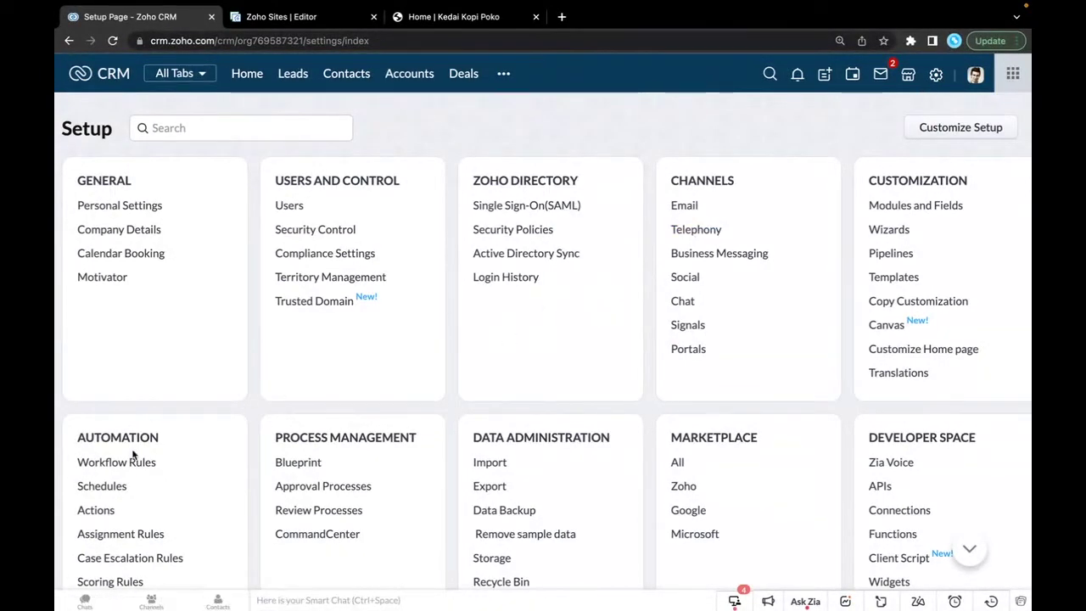
{"action": "scroll", "coordinate": [136, 465], "scroll_direction": "down", "scroll_amount": 1}
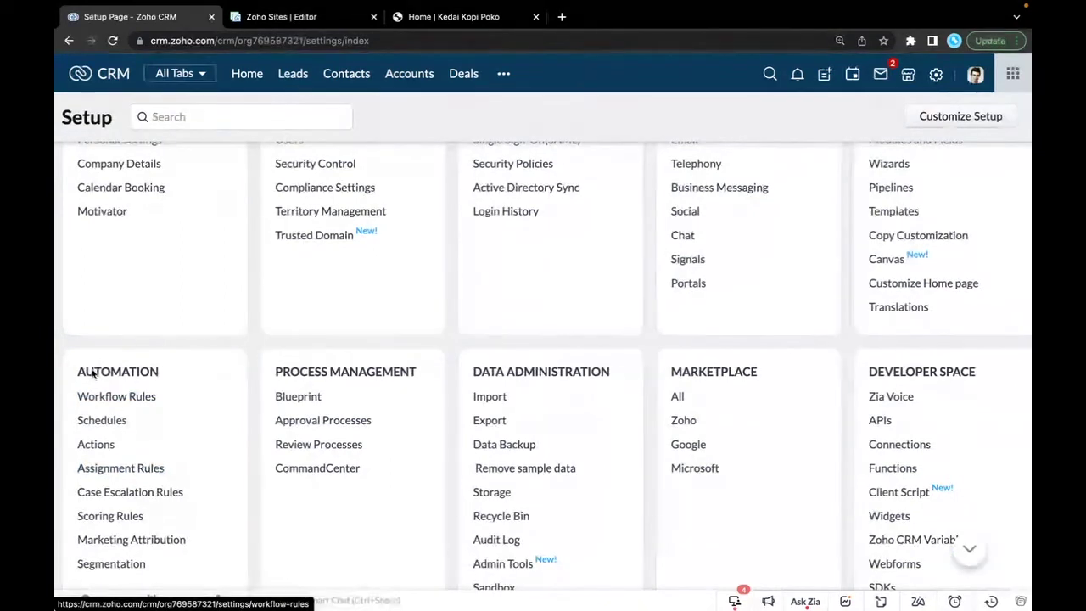
{"action": "left_click", "coordinate": [134, 404]}
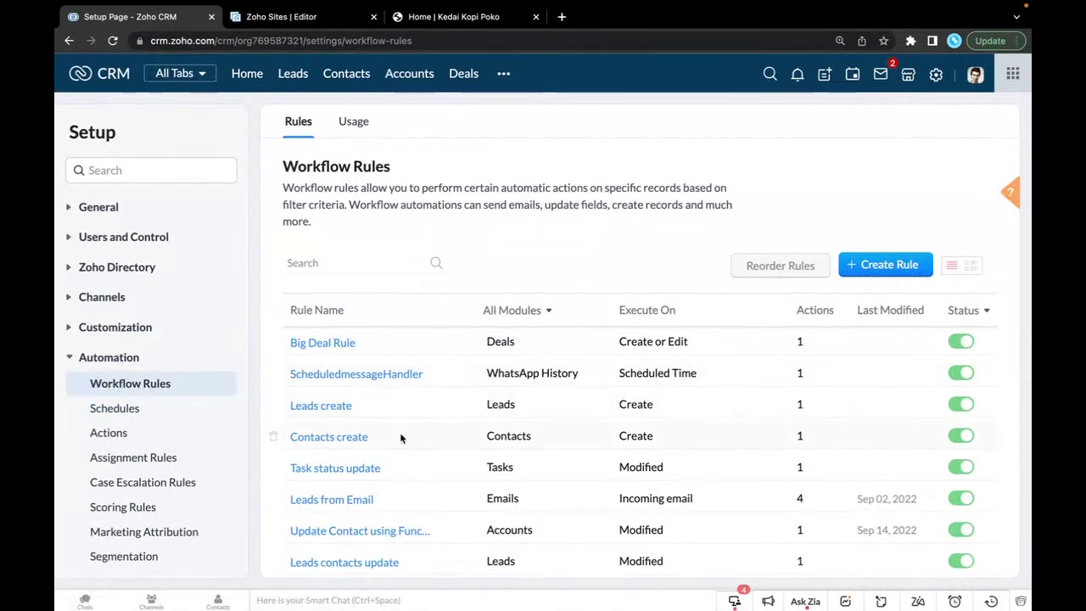
{"action": "scroll", "coordinate": [400, 435], "scroll_direction": "down", "scroll_amount": 2}
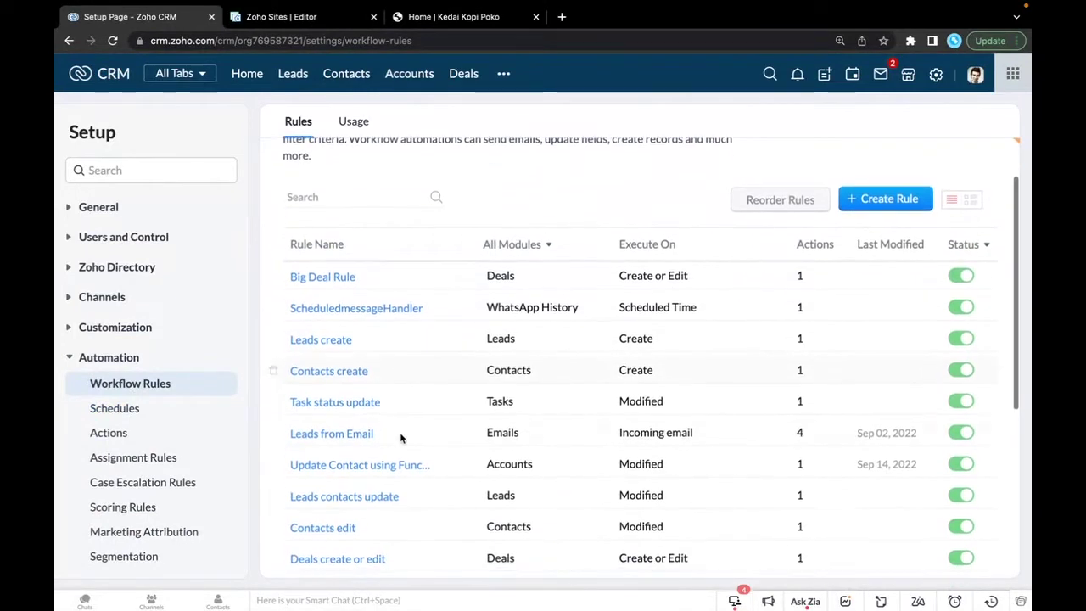
{"action": "left_click", "coordinate": [332, 434]}
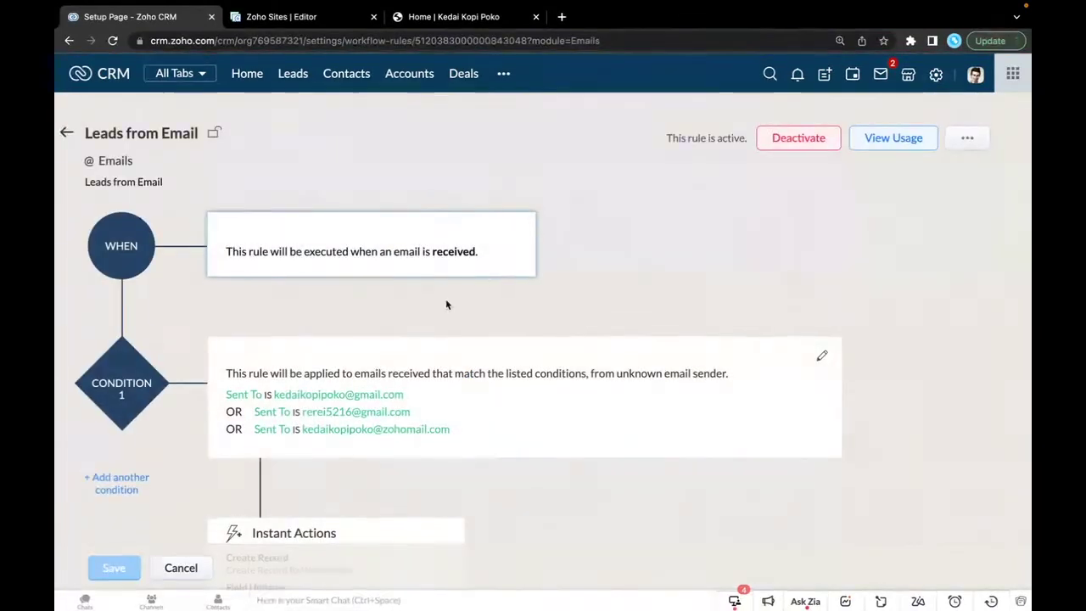
Step: Check the execution trigger of the Leads from Email rule, keeping it at incoming email Received
{"action": "mouse_move", "coordinate": [485, 273]}
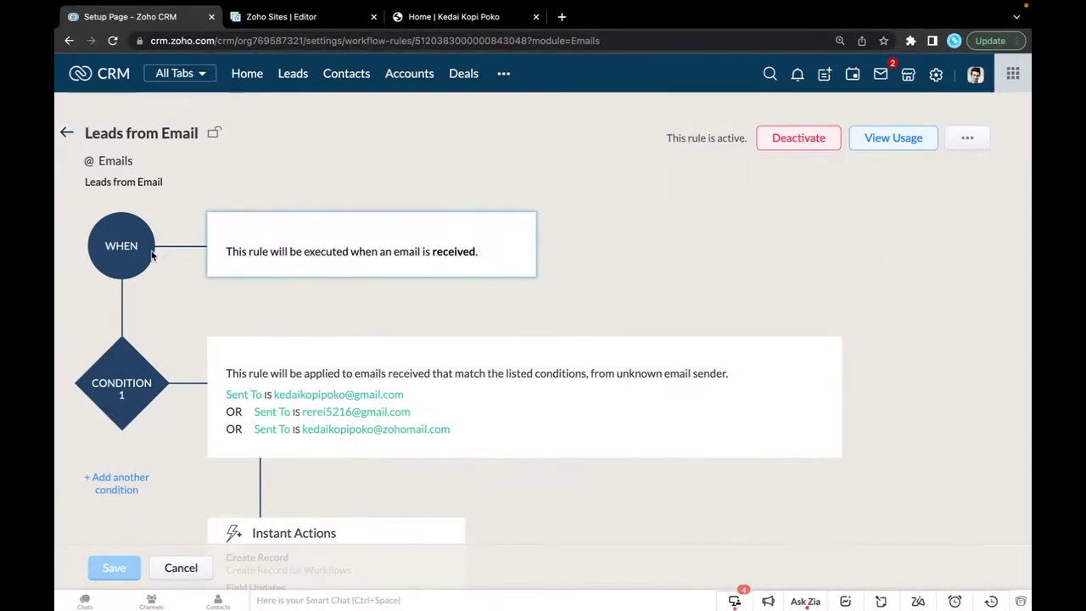
{"action": "left_click", "coordinate": [517, 245]}
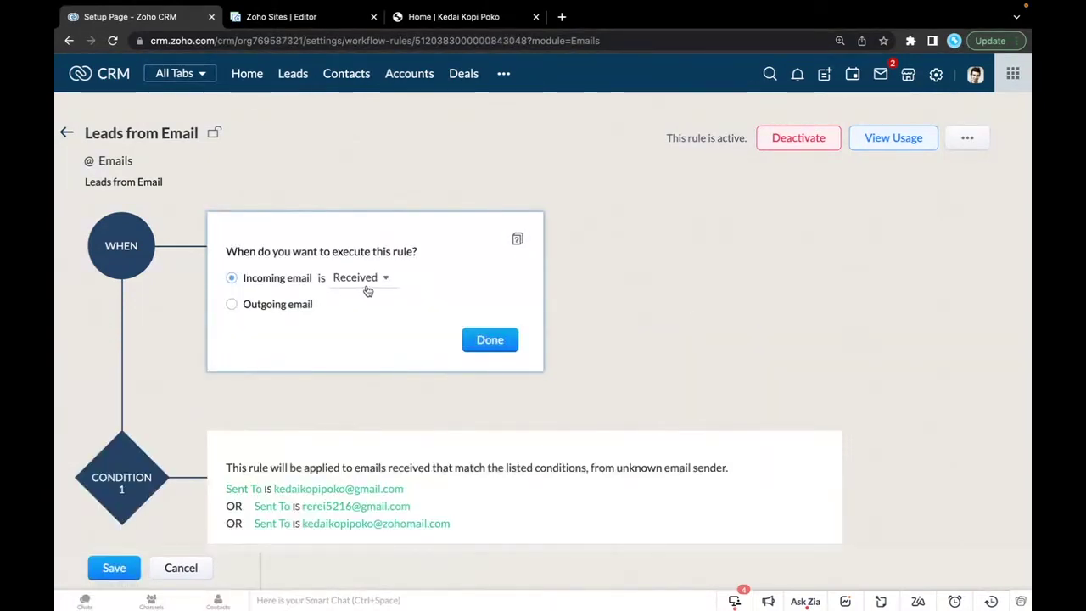
{"action": "left_click", "coordinate": [484, 342]}
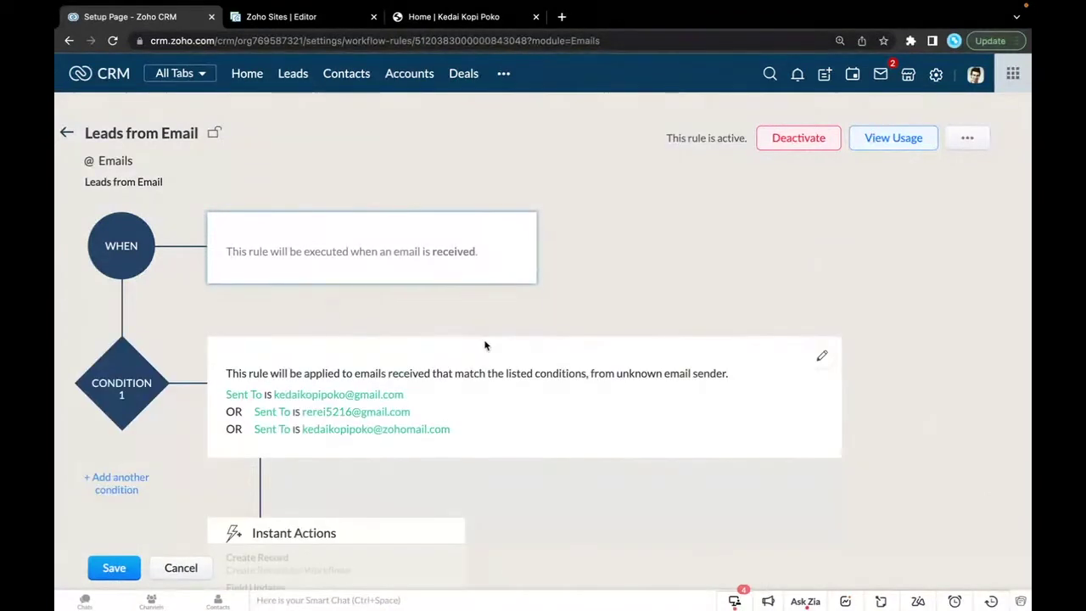
Step: In Condition 1 of the rule, copy the second Sent To e-mail address and finish the condition with its settings kept
{"action": "left_click", "coordinate": [823, 358]}
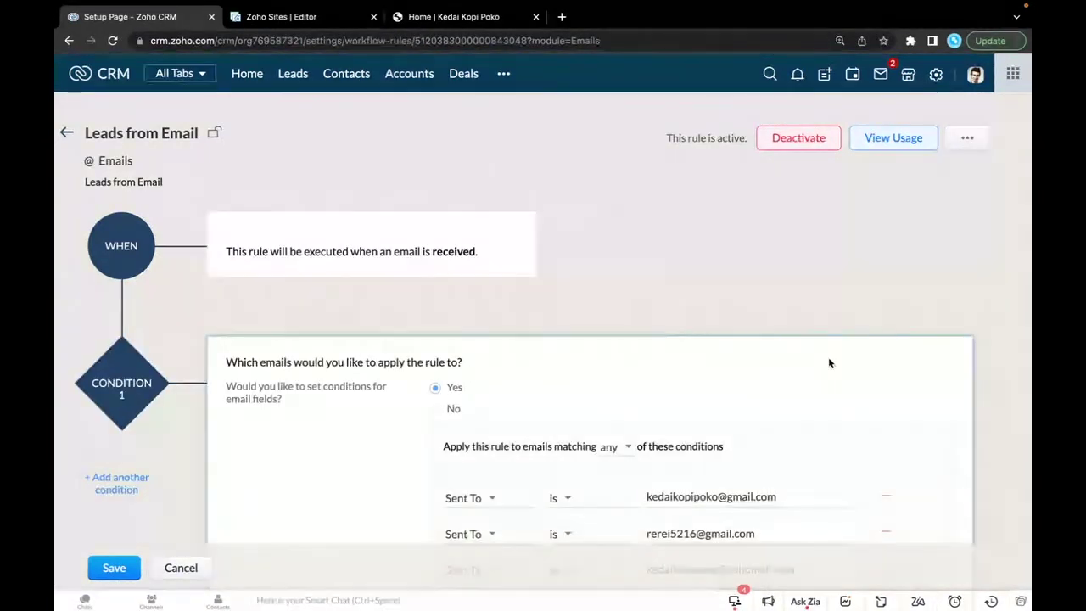
{"action": "scroll", "coordinate": [670, 418], "scroll_direction": "down", "scroll_amount": 4}
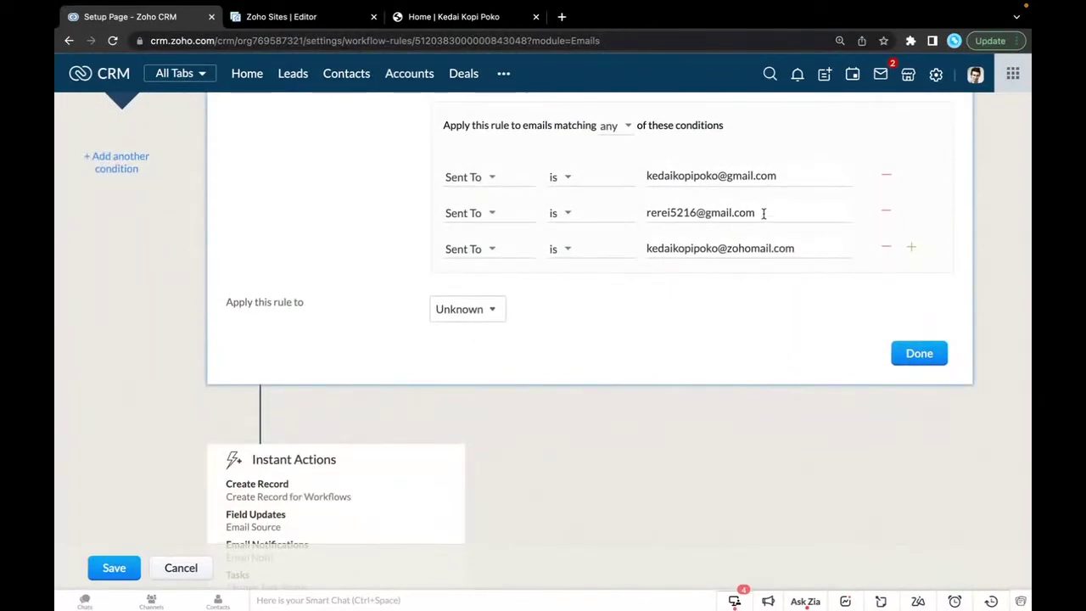
{"action": "left_click_drag", "start_coordinate": [764, 214], "coordinate": [650, 213]}
{"action": "key", "text": "super+c"}
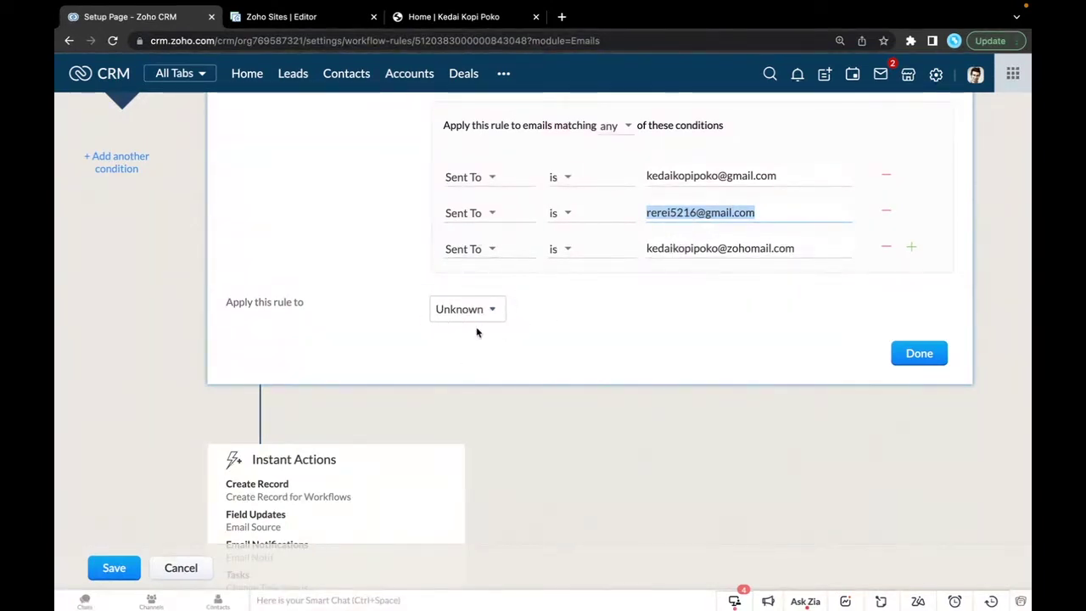
{"action": "left_click", "coordinate": [937, 360]}
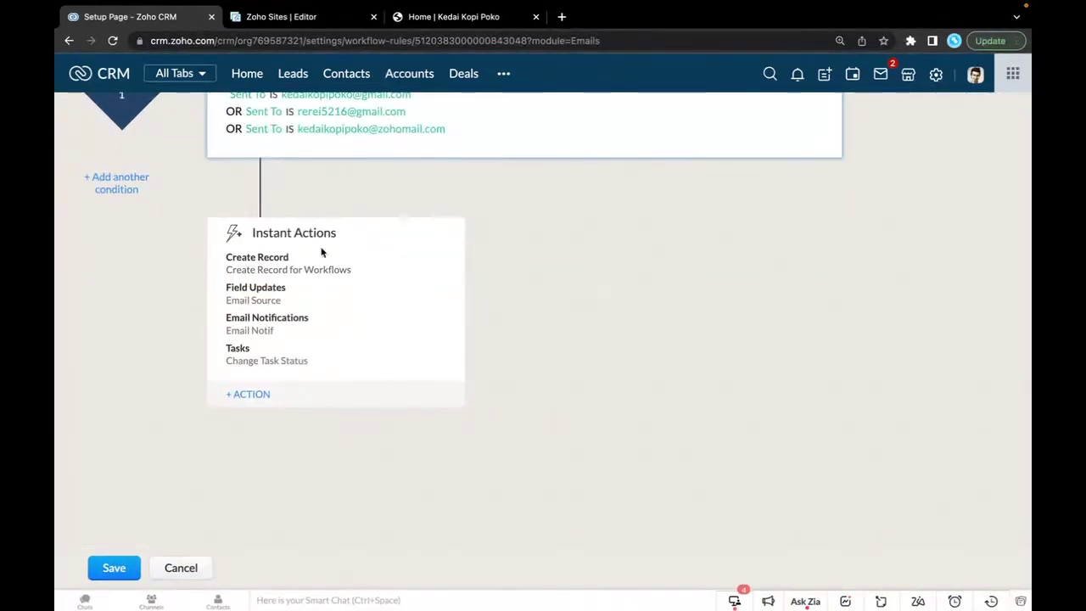
Step: Review the rule's condition and instant actions, and save the Leads from Email rule
{"action": "scroll", "coordinate": [313, 249], "scroll_direction": "up", "scroll_amount": 2}
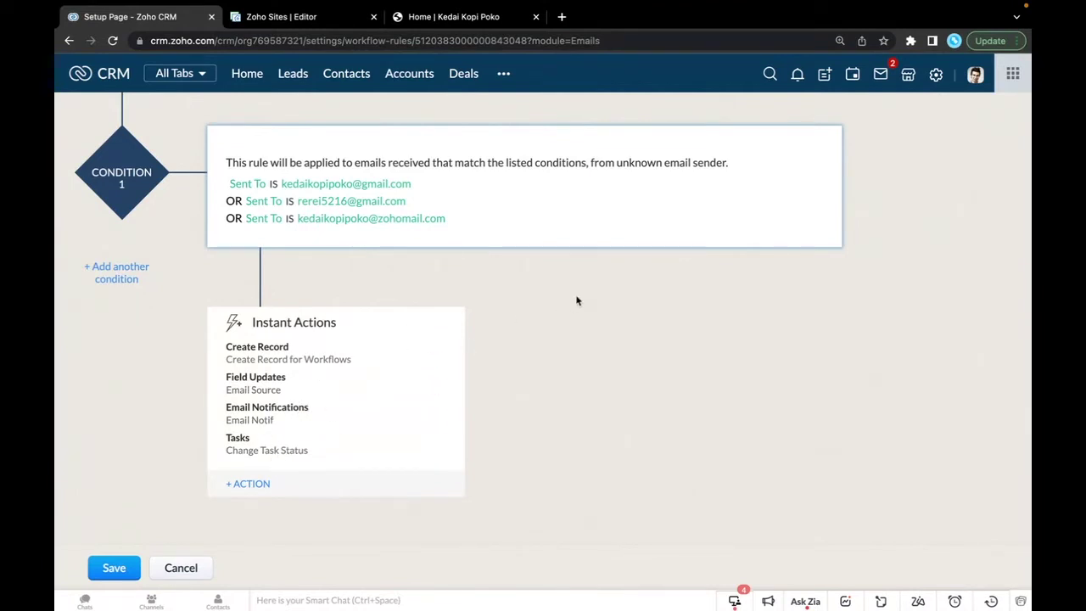
{"action": "scroll", "coordinate": [579, 294], "scroll_direction": "down", "scroll_amount": 2}
{"action": "scroll", "coordinate": [579, 295], "scroll_direction": "up", "scroll_amount": 3}
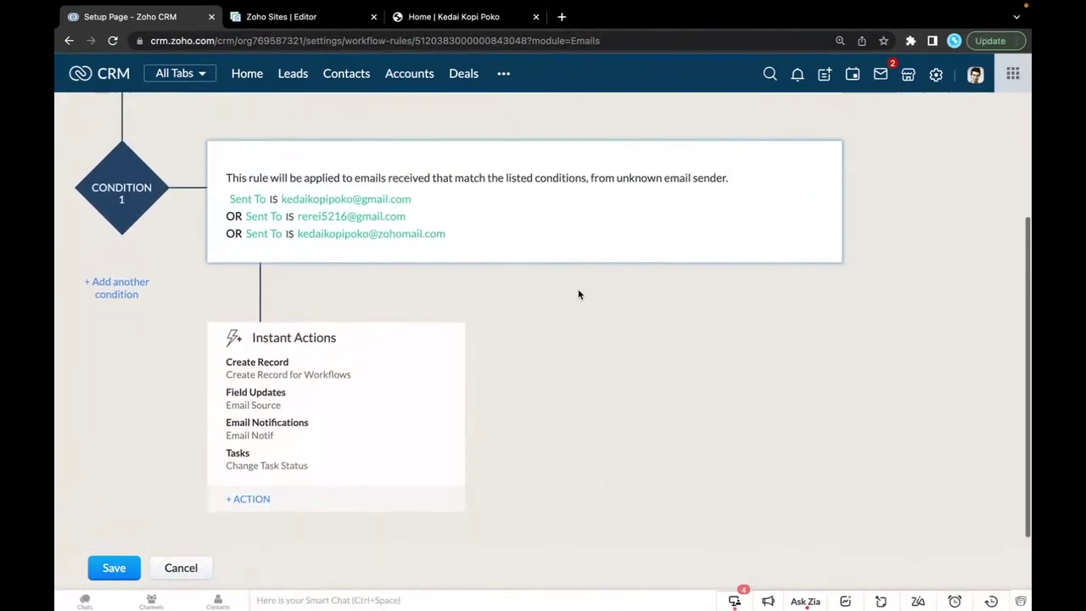
{"action": "scroll", "coordinate": [577, 293], "scroll_direction": "down", "scroll_amount": 3}
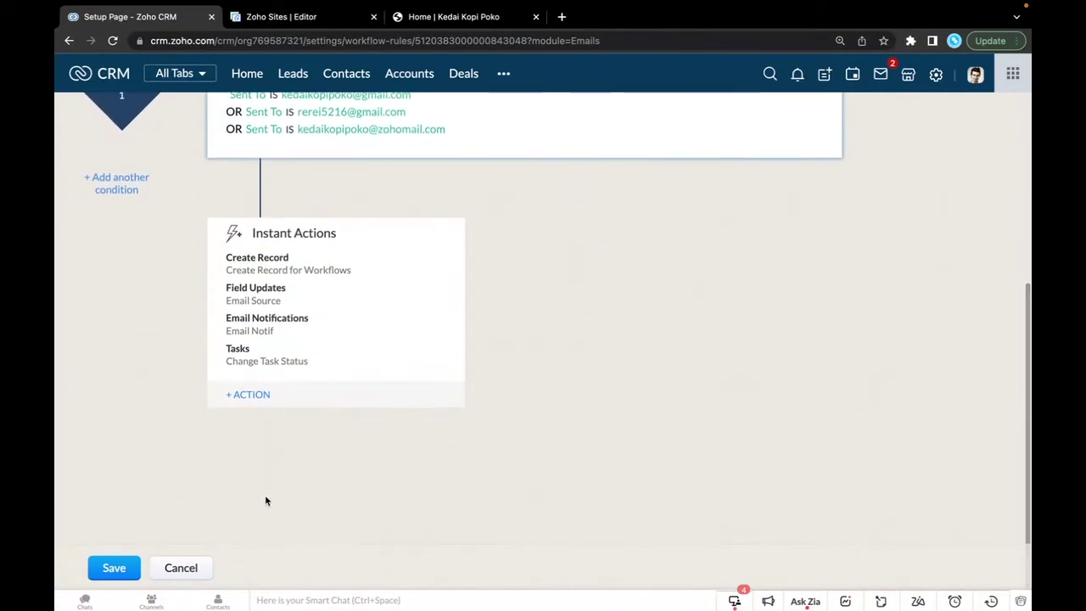
{"action": "left_click", "coordinate": [113, 570]}
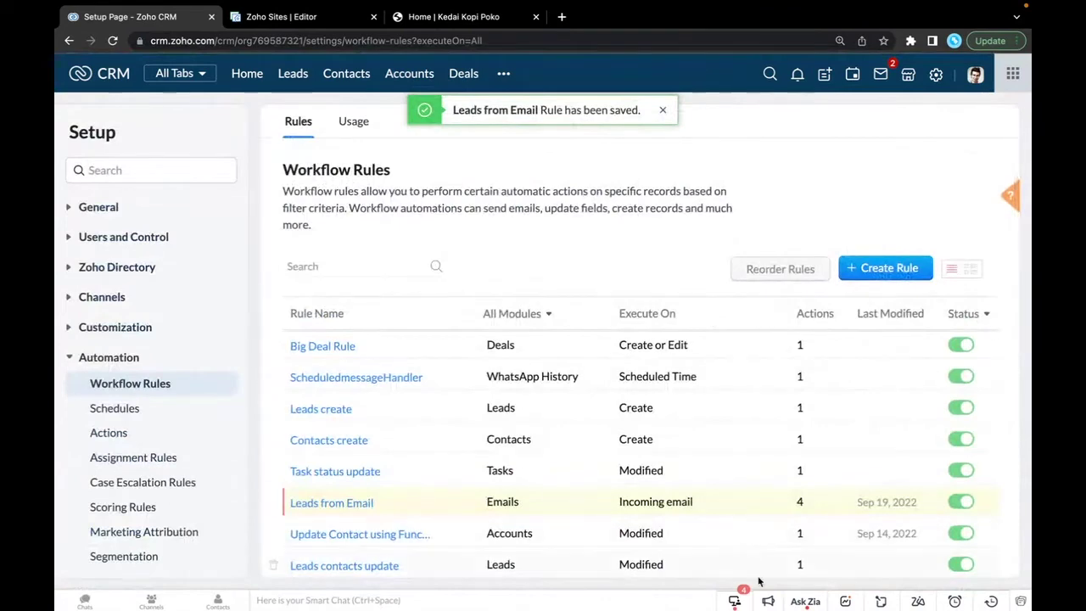
Step: Switch to the Zoho ShowTime session and send the copied e-mail address in the session chat
{"action": "mouse_move", "coordinate": [730, 594]}
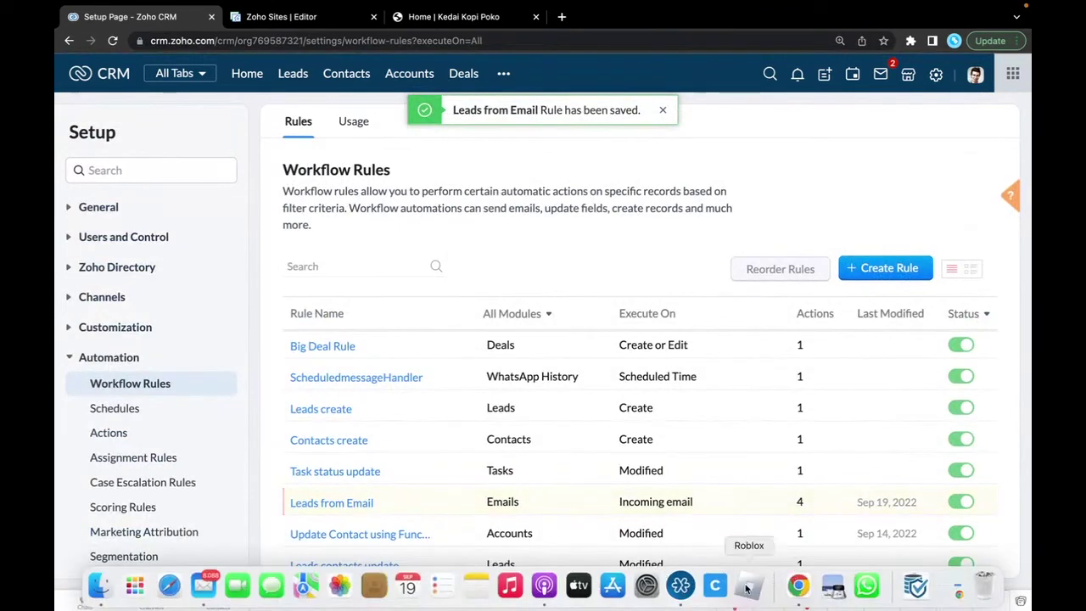
{"action": "left_click", "coordinate": [798, 586]}
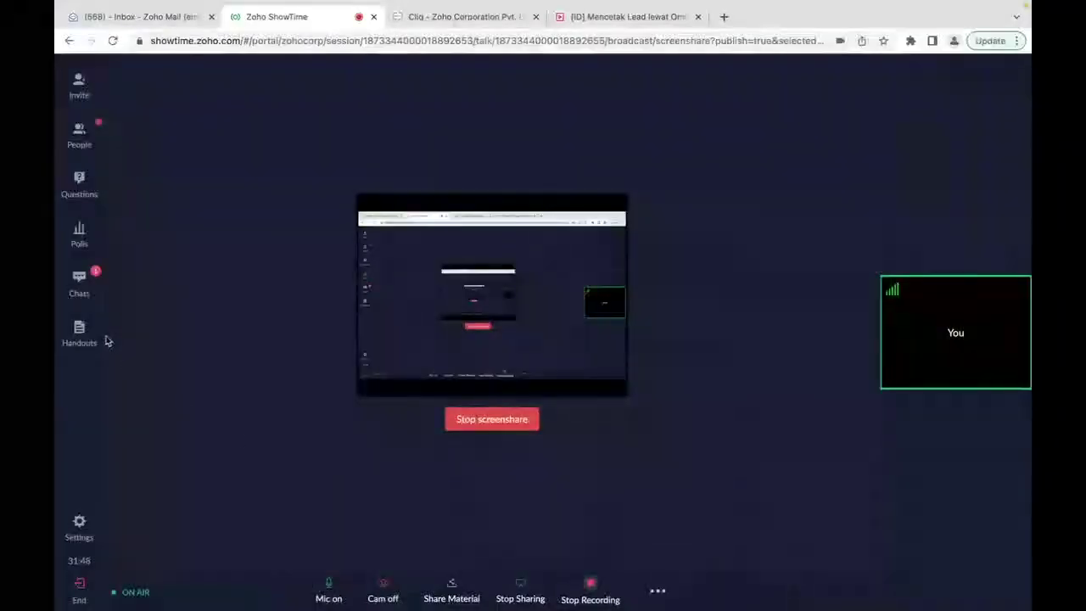
{"action": "left_click", "coordinate": [81, 293]}
{"action": "left_click", "coordinate": [206, 537]}
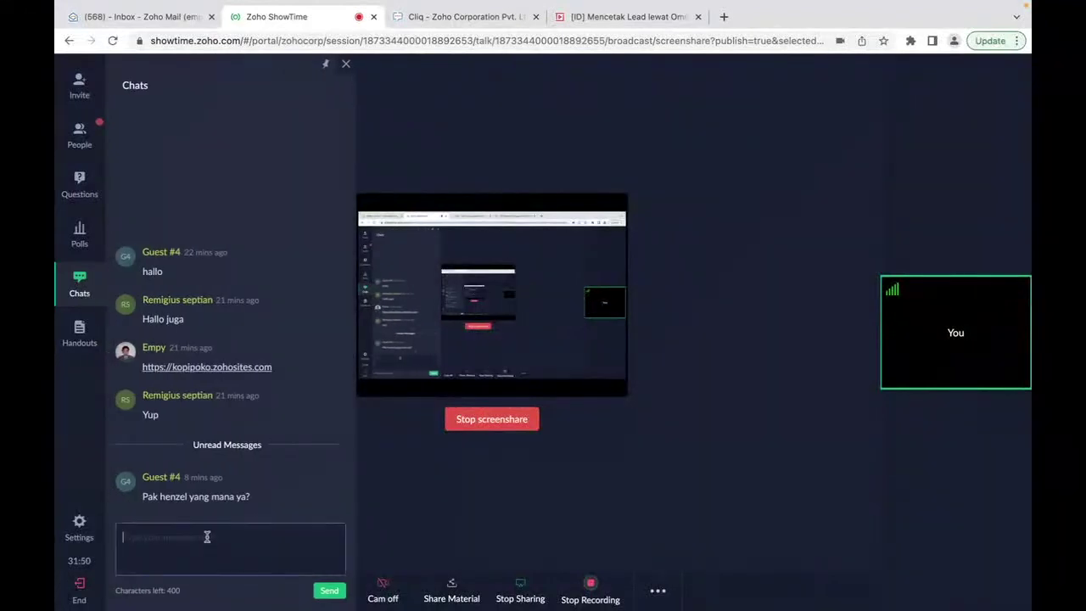
{"action": "key", "text": "super+v"}
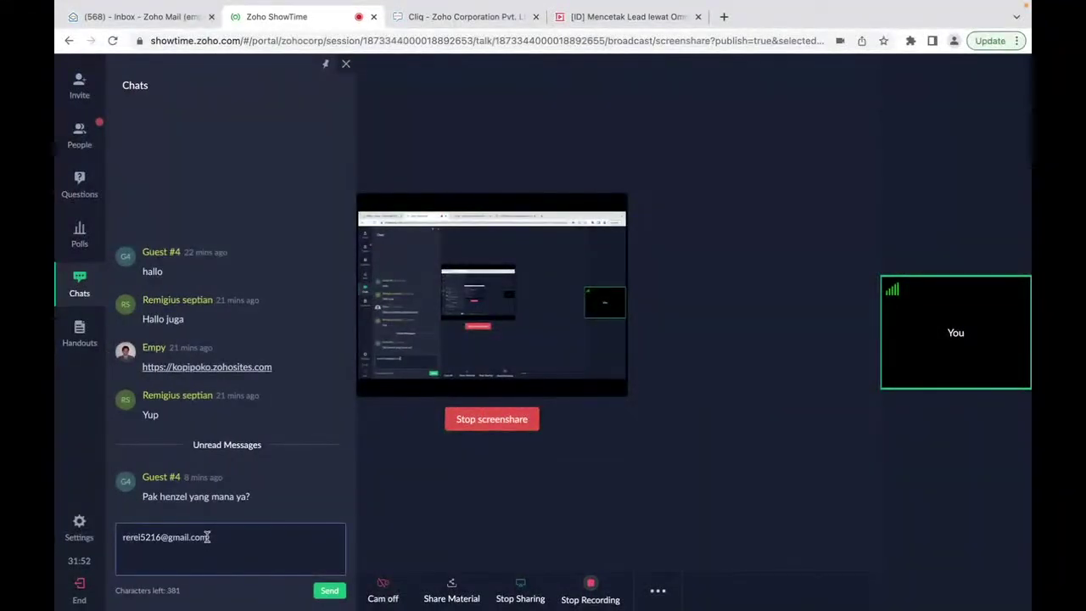
{"action": "left_click", "coordinate": [331, 592]}
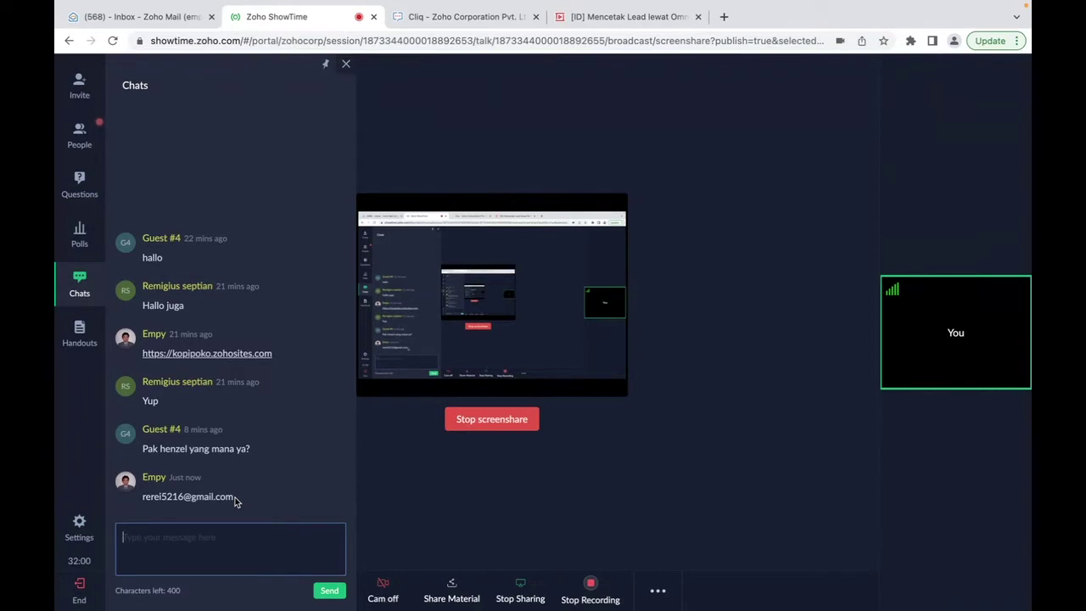
{"action": "left_click", "coordinate": [161, 497]}
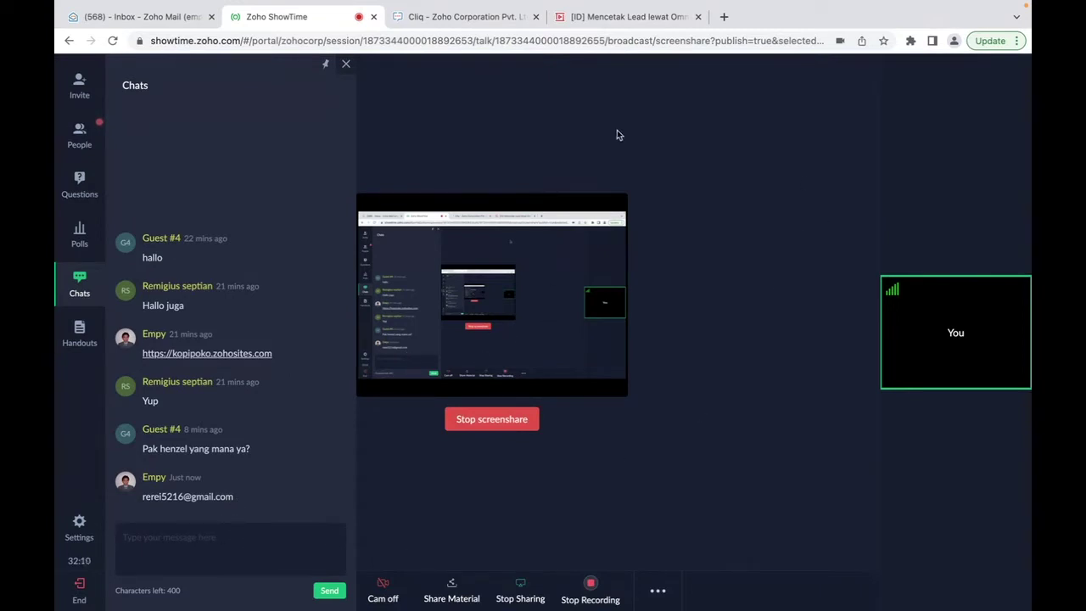
Step: Switch back to Zoho CRM and reload the Leads list to check for new leads
{"action": "mouse_move", "coordinate": [783, 607]}
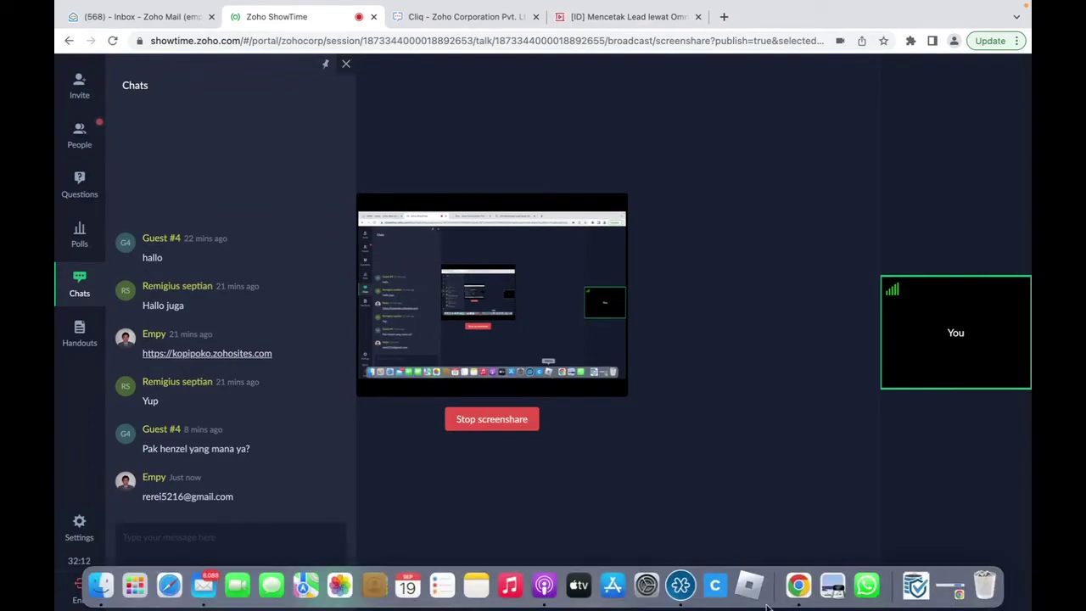
{"action": "left_click", "coordinate": [798, 585]}
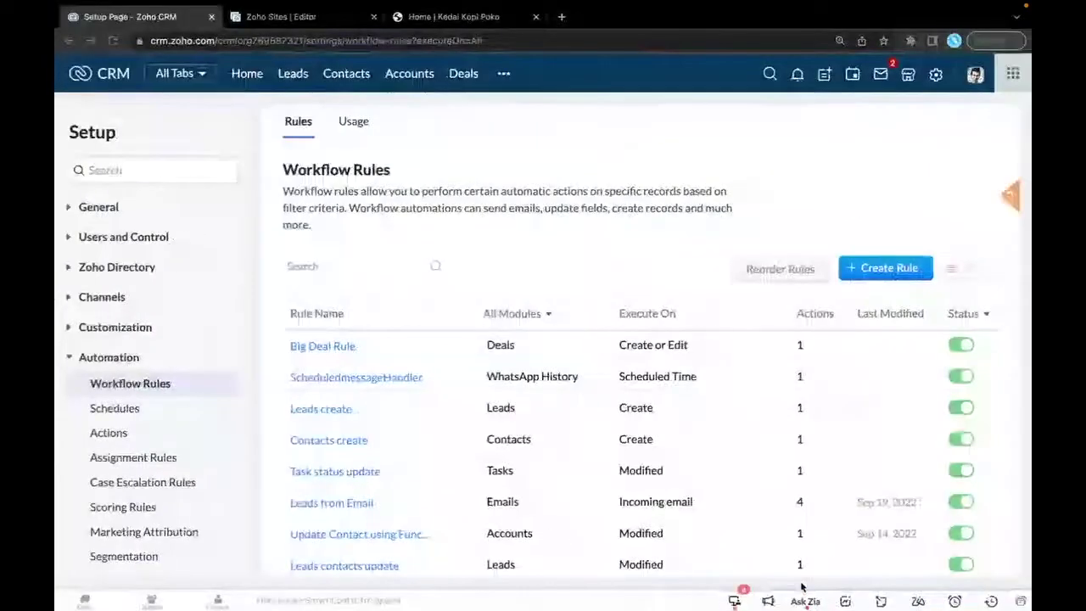
{"action": "left_click", "coordinate": [297, 76]}
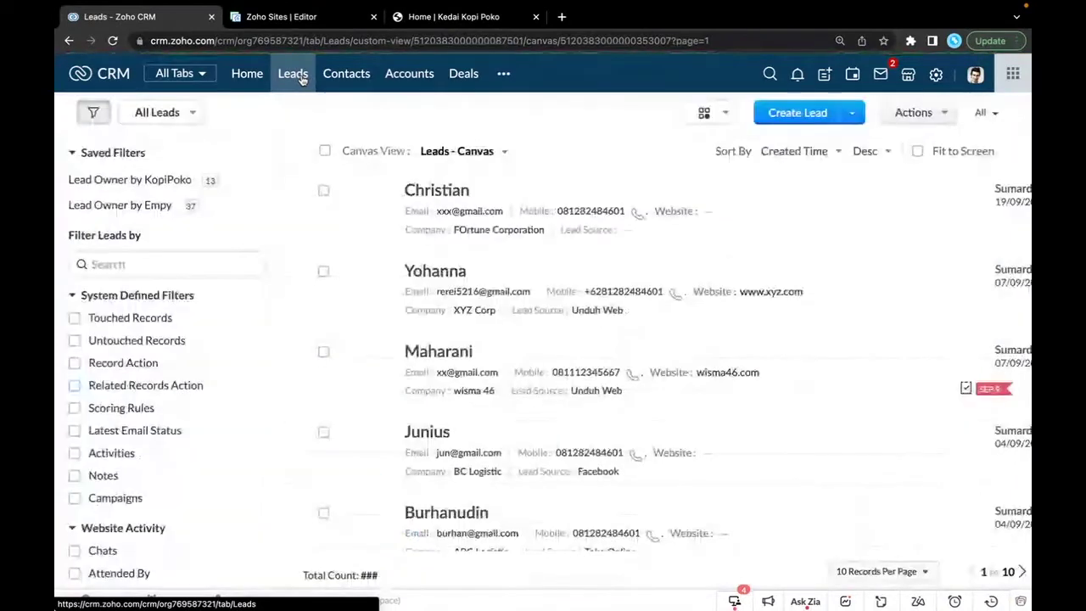
{"action": "left_click", "coordinate": [114, 42]}
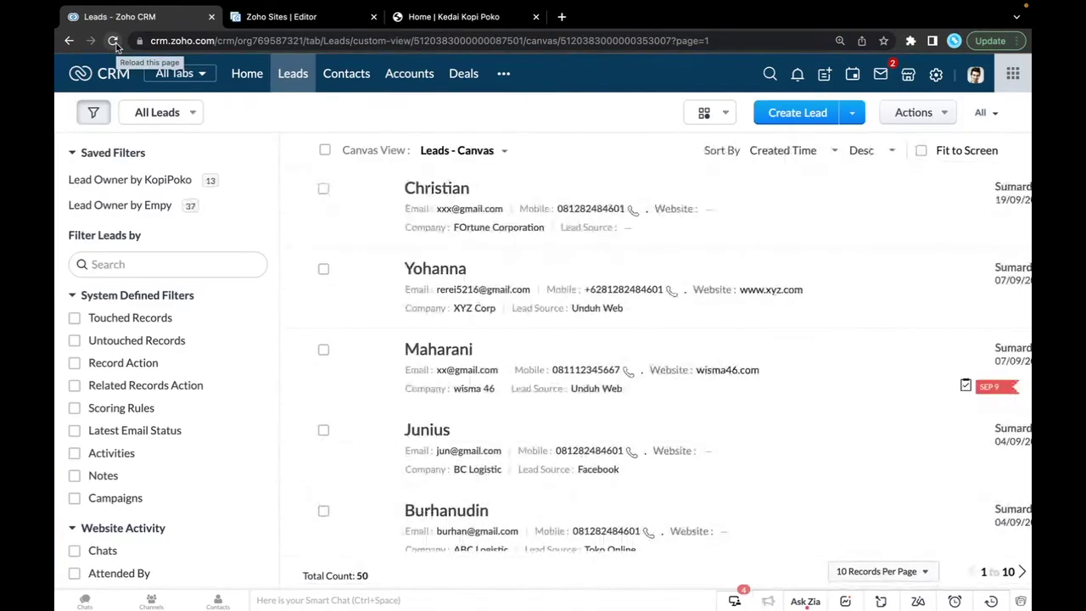
Step: In the CRM setup, open the Social channel settings and view the Automate Lead Generation rules for Twitter and Facebook
{"action": "left_click", "coordinate": [937, 76]}
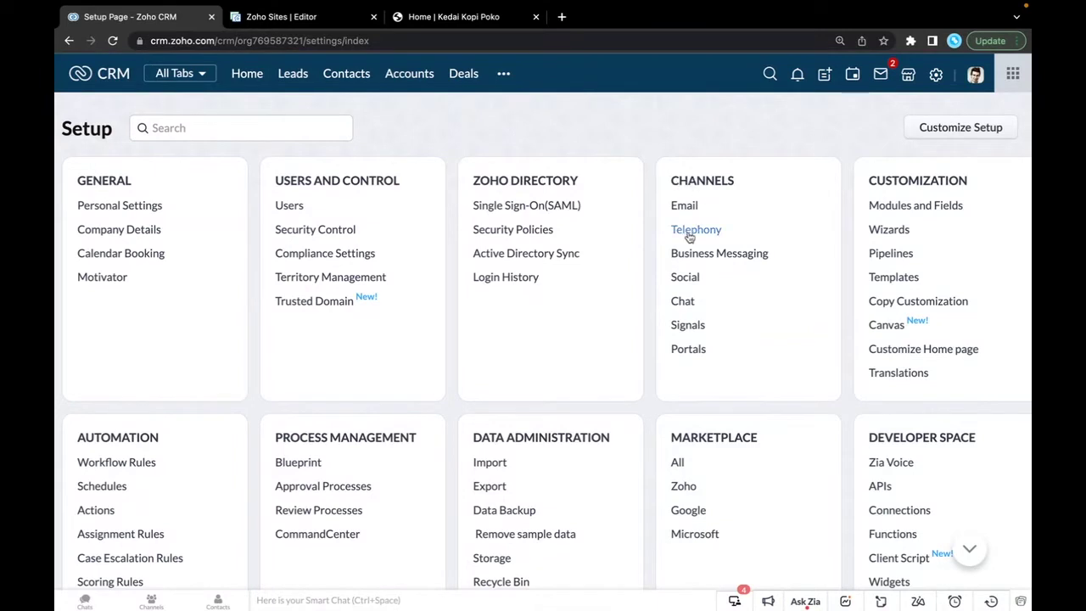
{"action": "left_click", "coordinate": [685, 278]}
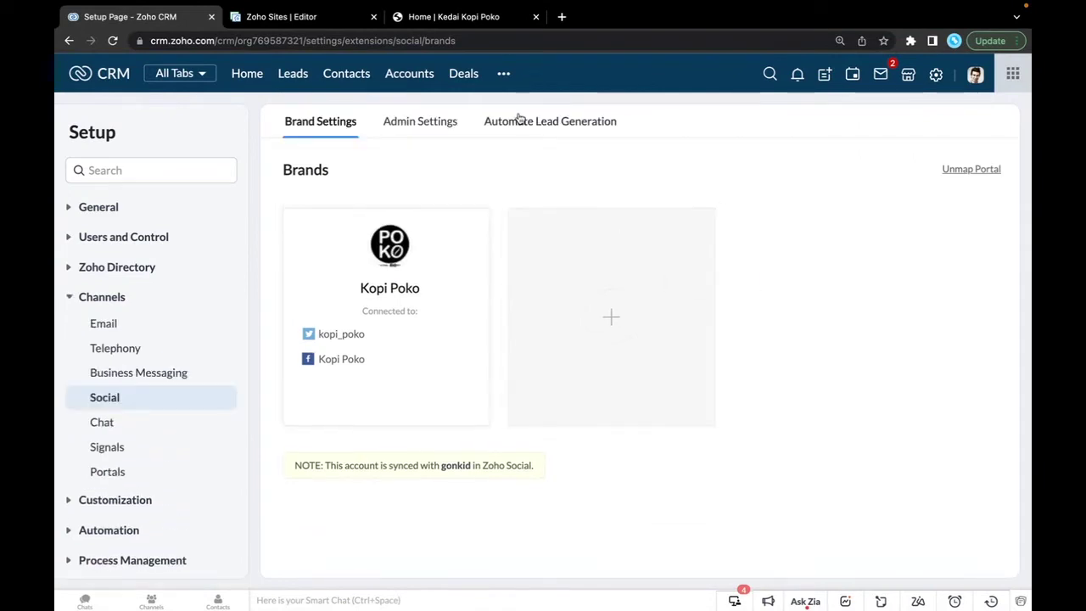
{"action": "left_click", "coordinate": [519, 122]}
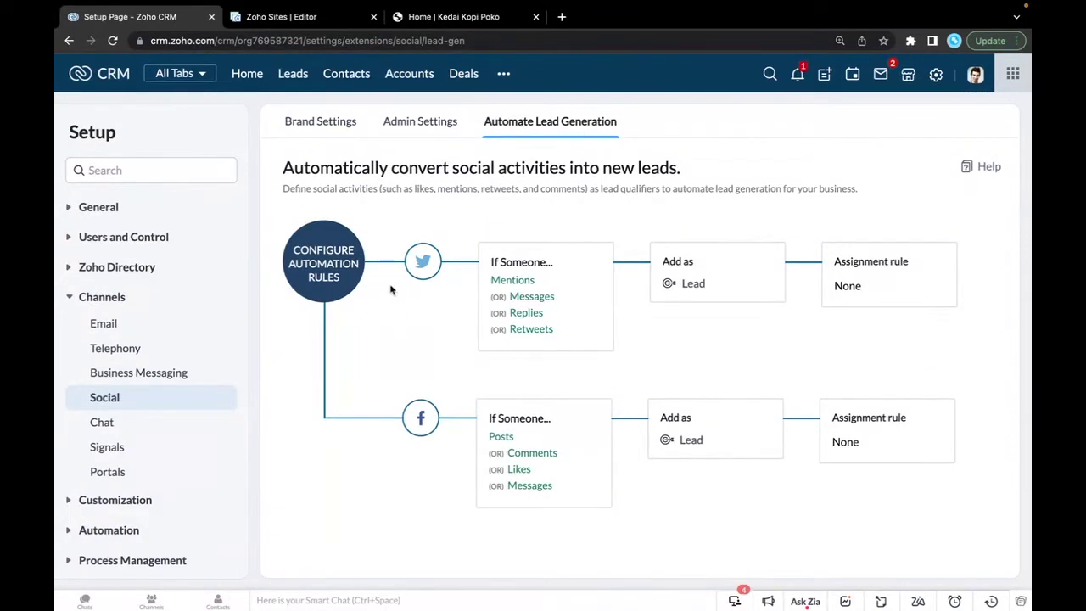
Step: Return to the Leads list, open the newest lead with Email as its source, and examine its details and open activities
{"action": "left_click", "coordinate": [289, 75]}
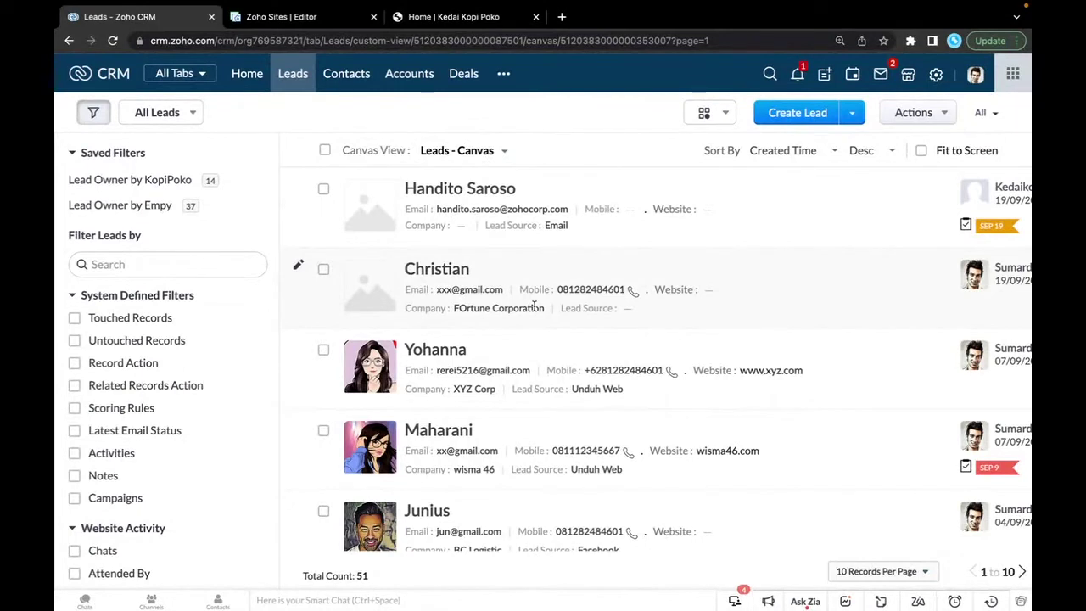
{"action": "left_click", "coordinate": [466, 192]}
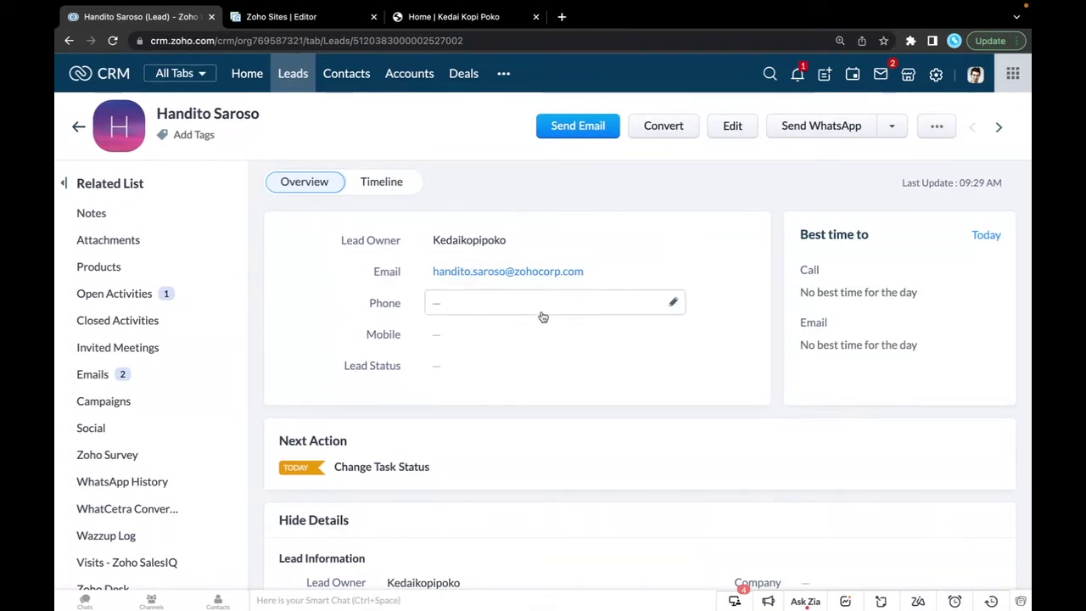
{"action": "scroll", "coordinate": [626, 398], "scroll_direction": "down", "scroll_amount": 5}
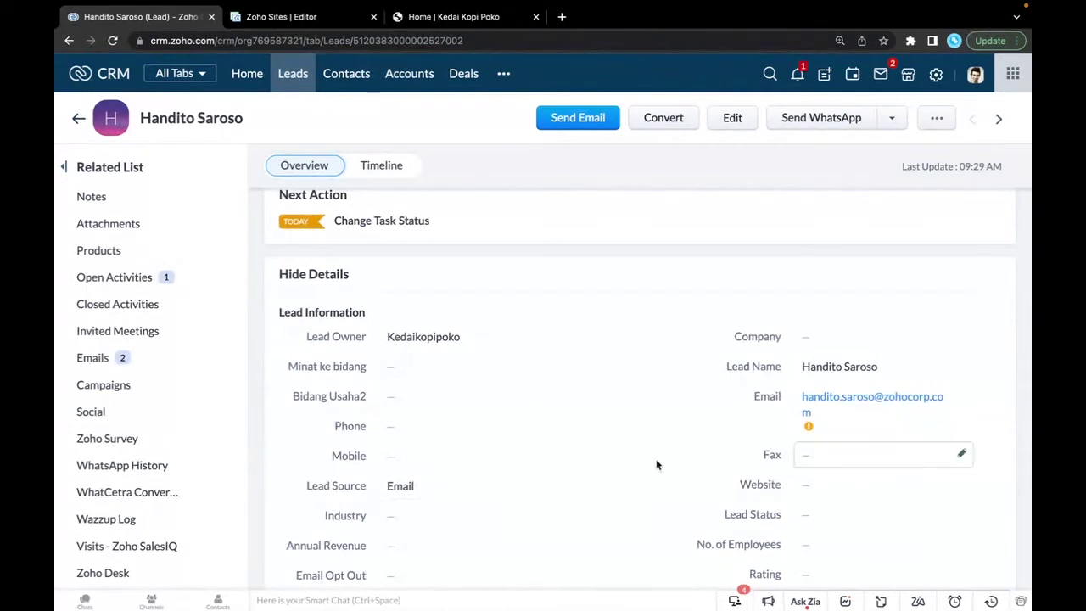
{"action": "scroll", "coordinate": [656, 465], "scroll_direction": "up", "scroll_amount": 5}
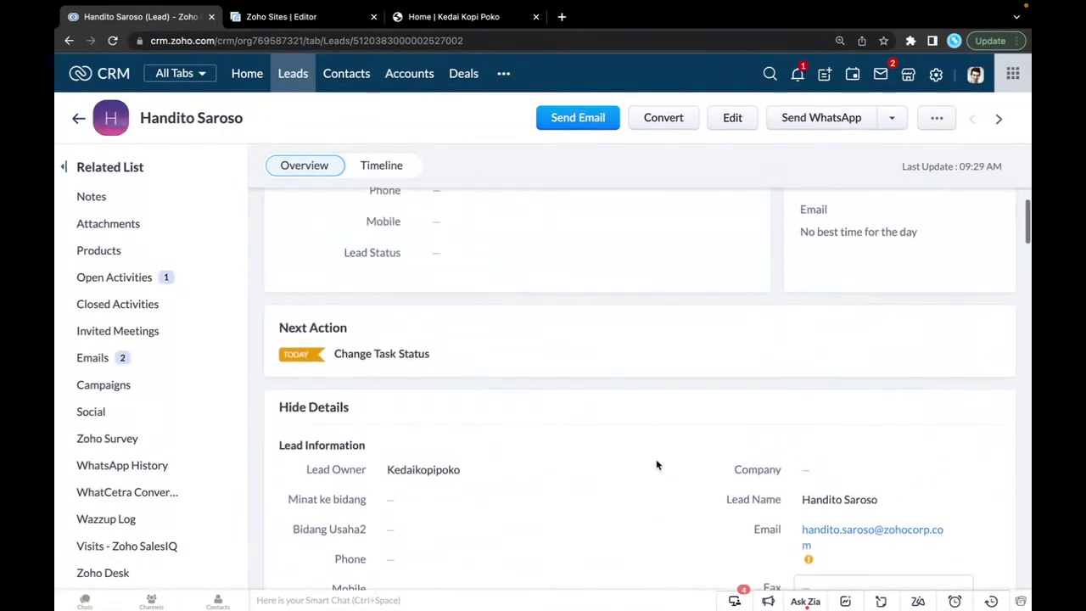
{"action": "scroll", "coordinate": [657, 465], "scroll_direction": "down", "scroll_amount": 7}
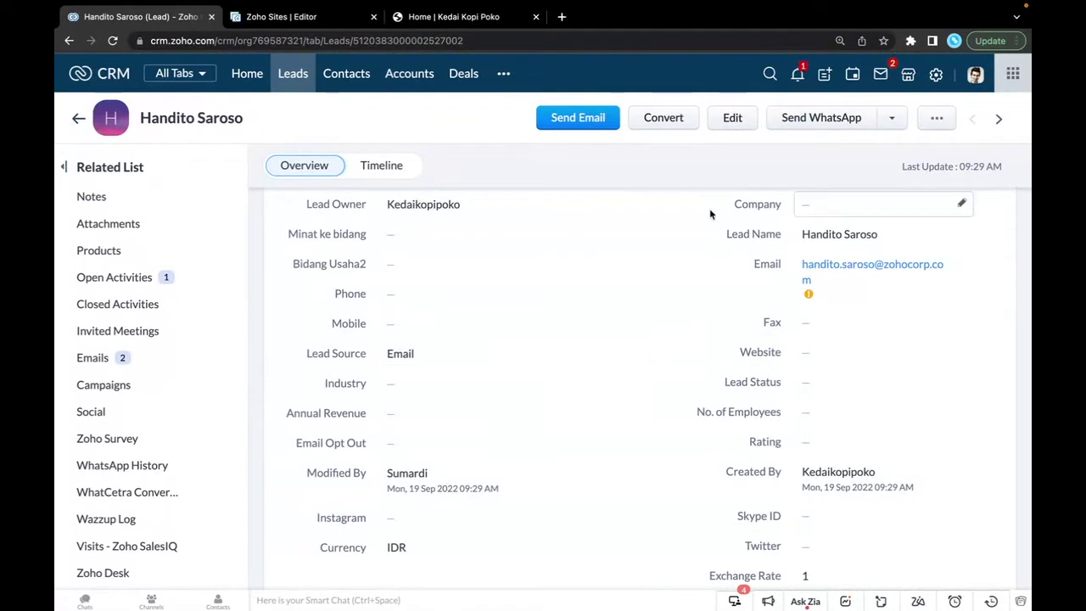
{"action": "scroll", "coordinate": [672, 323], "scroll_direction": "down", "scroll_amount": 6}
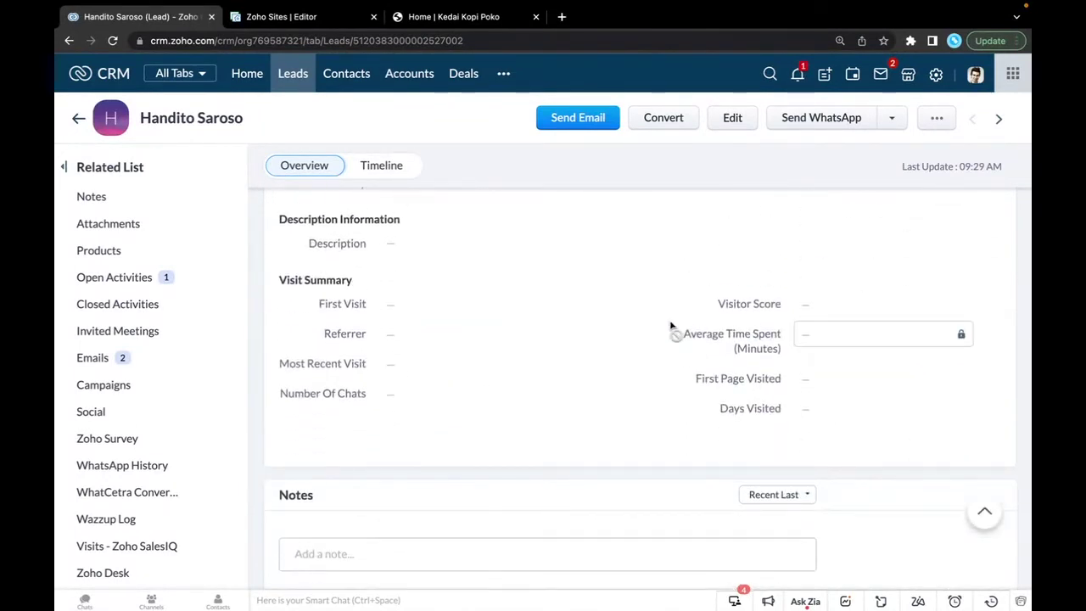
{"action": "scroll", "coordinate": [672, 327], "scroll_direction": "down", "scroll_amount": 5}
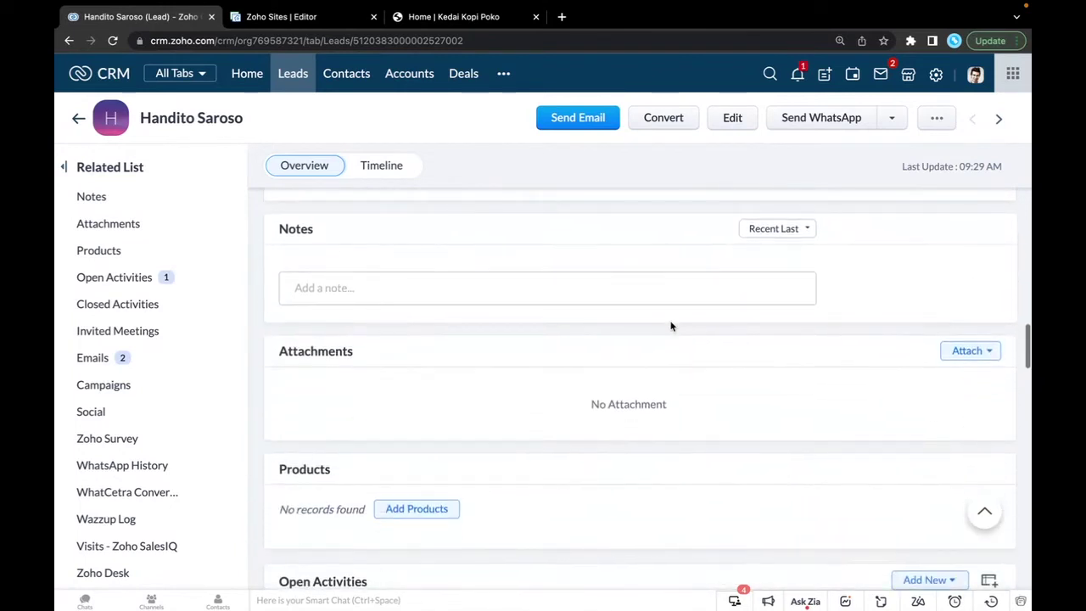
{"action": "scroll", "coordinate": [671, 327], "scroll_direction": "down", "scroll_amount": 3}
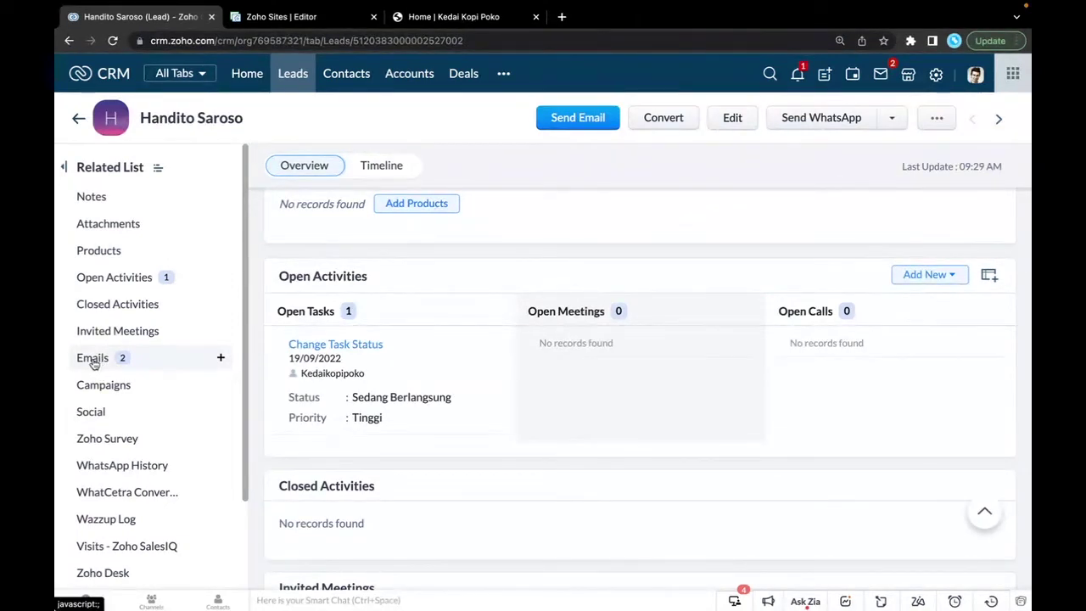
Step: From the lead's Emails list, read the received Test email and the auto-reply Thanks so much for reaching out!
{"action": "left_click", "coordinate": [92, 358]}
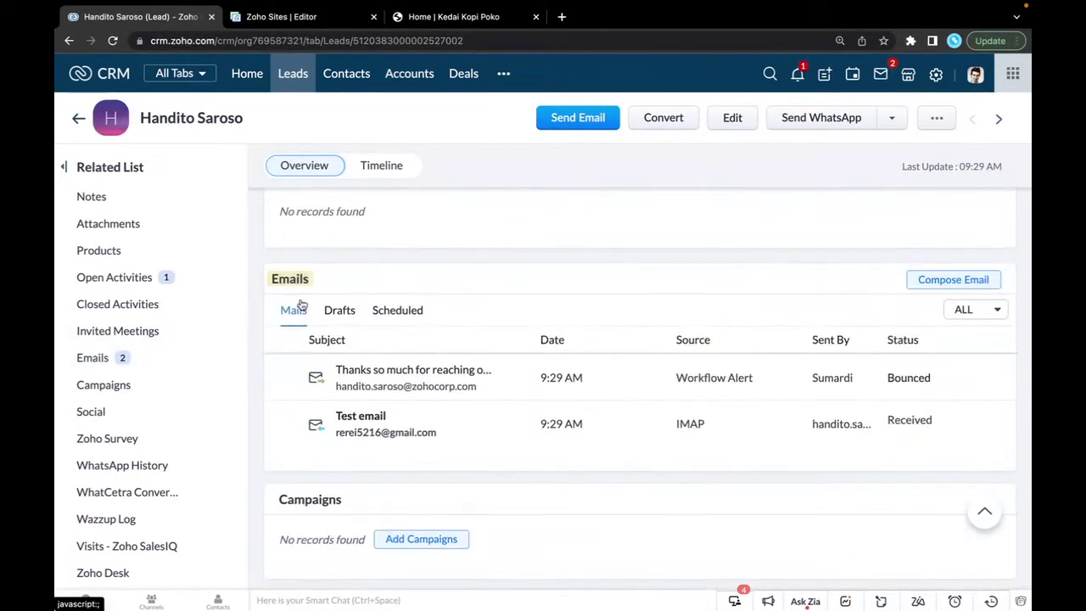
{"action": "left_click", "coordinate": [364, 423]}
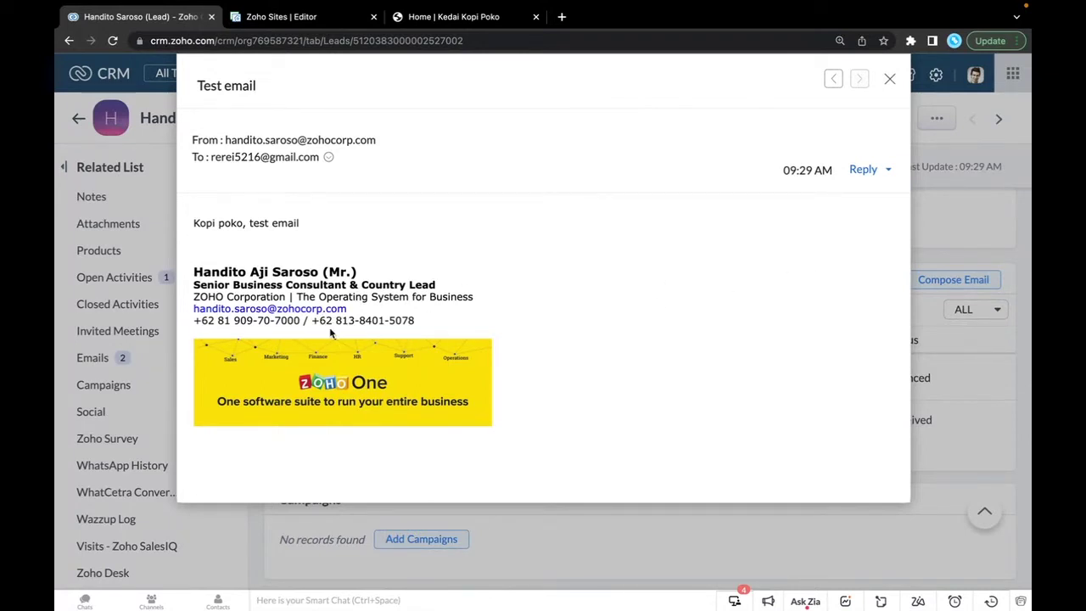
{"action": "left_click_drag", "start_coordinate": [193, 227], "coordinate": [315, 225]}
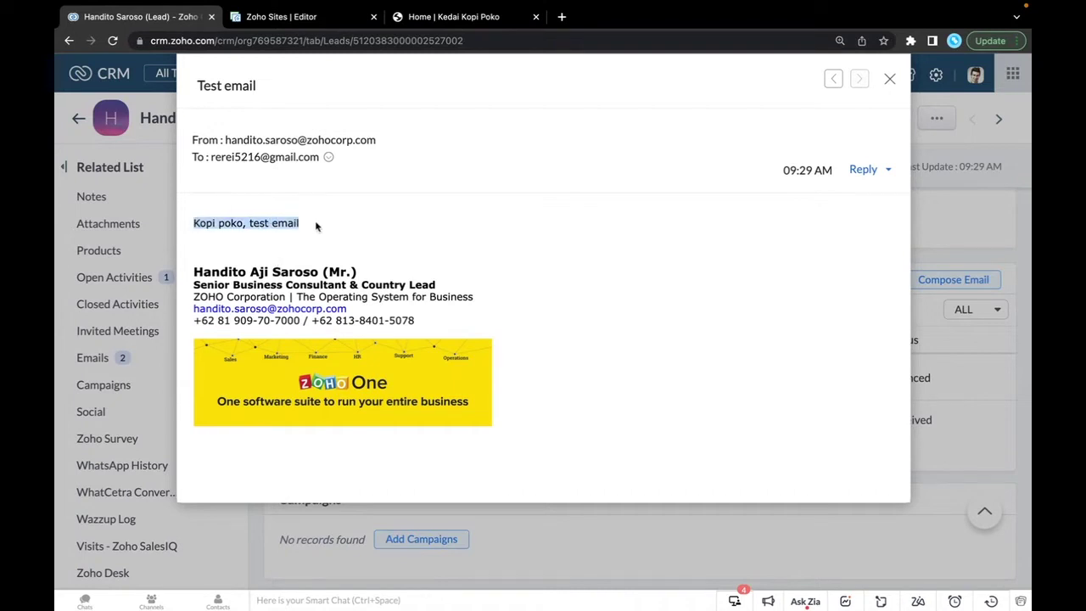
{"action": "left_click", "coordinate": [890, 79]}
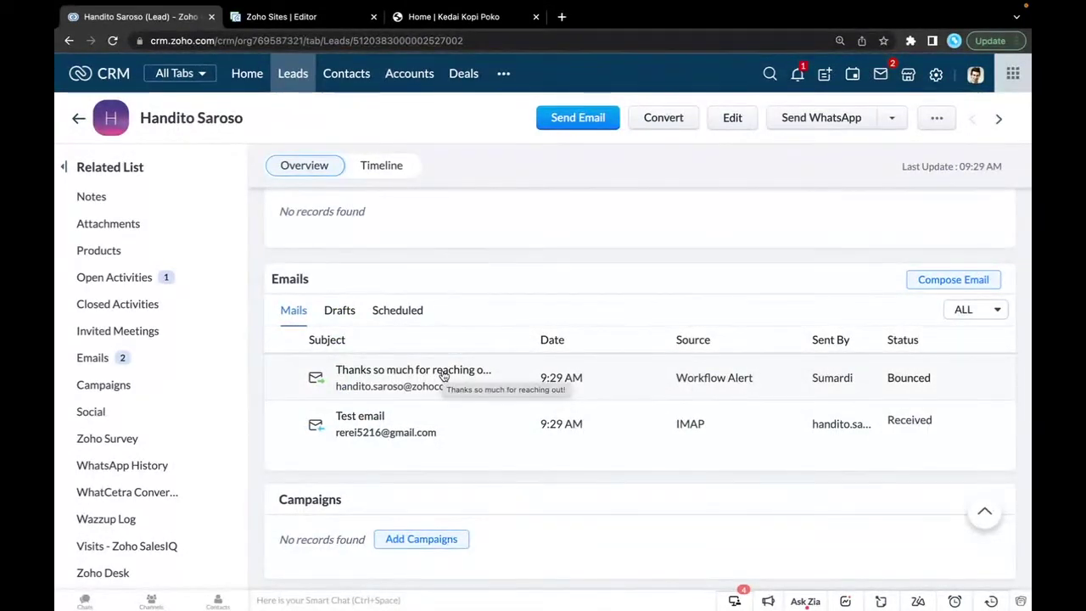
{"action": "left_click", "coordinate": [442, 372]}
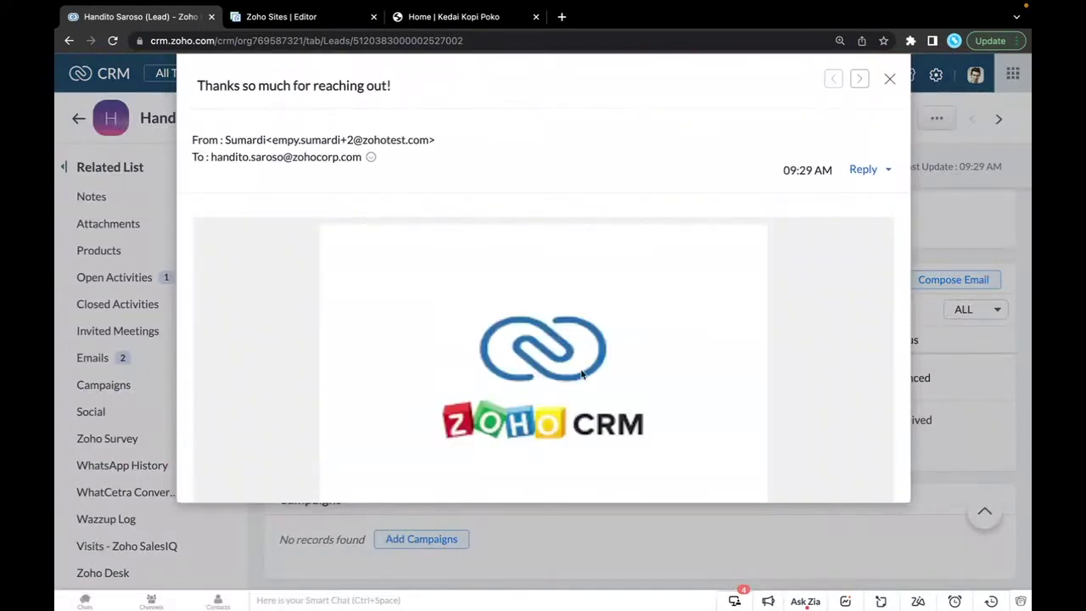
{"action": "scroll", "coordinate": [582, 375], "scroll_direction": "down", "scroll_amount": 3}
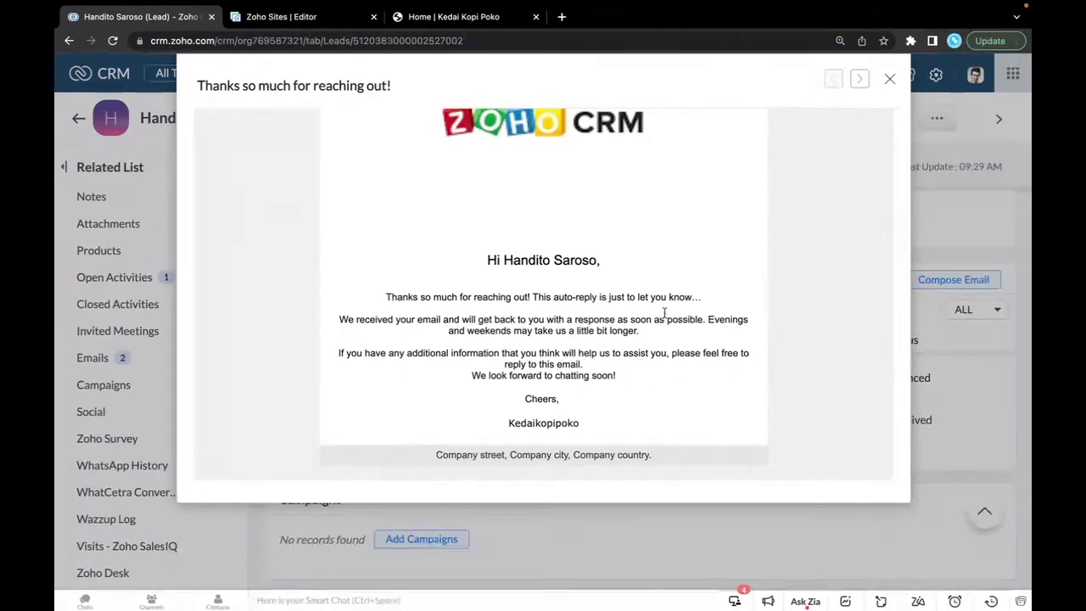
Step: Examine the auto-reply's message and personalised greeting, highlight the recipient's name, and close the e-mail to return to the lead's details
{"action": "scroll", "coordinate": [772, 275], "scroll_direction": "up", "scroll_amount": 2}
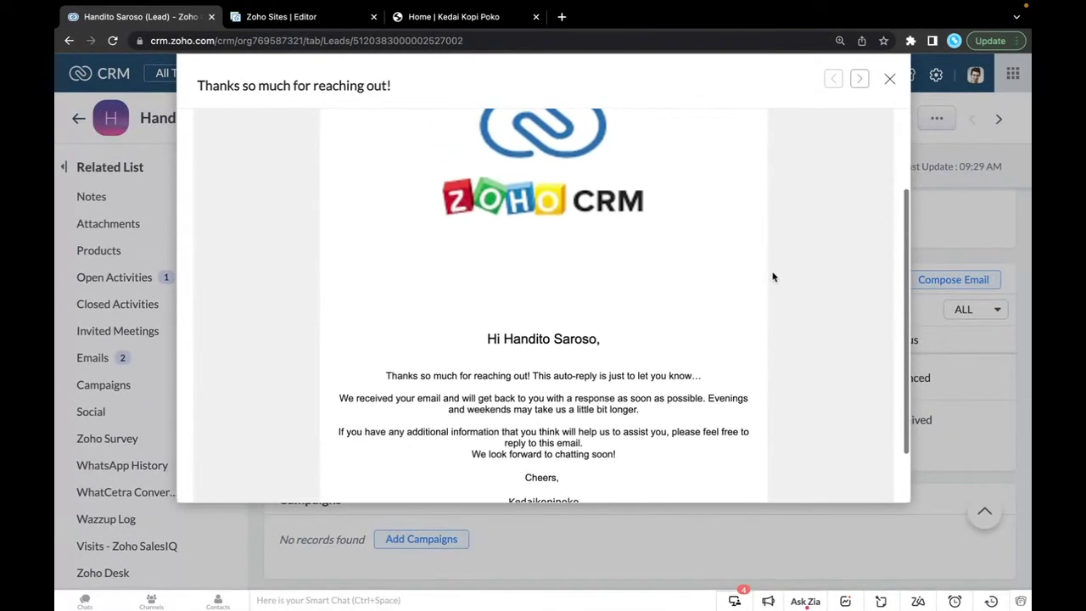
{"action": "scroll", "coordinate": [773, 277], "scroll_direction": "down", "scroll_amount": 2}
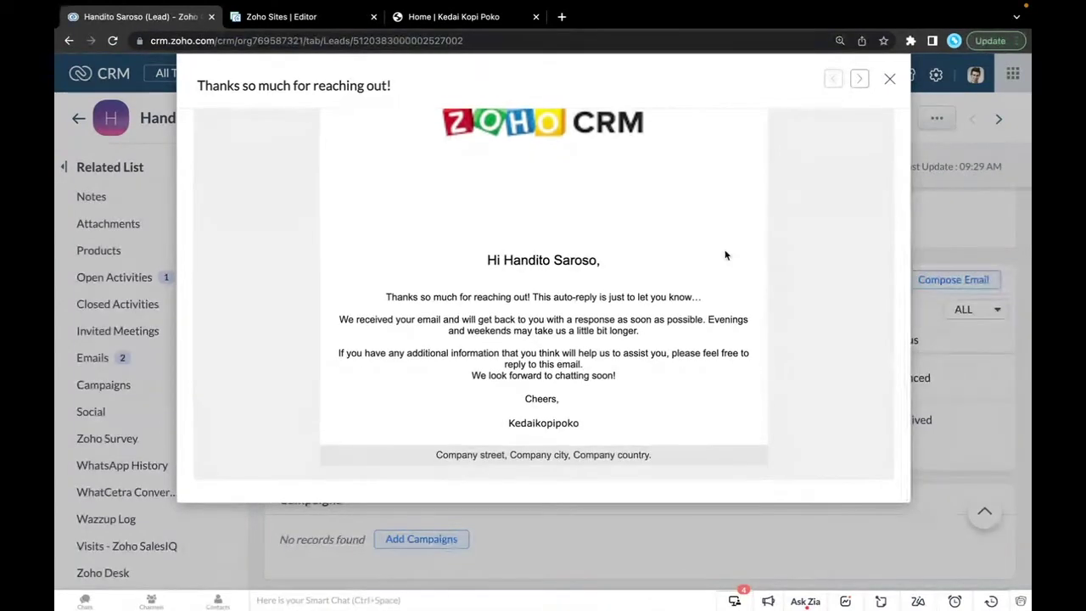
{"action": "scroll", "coordinate": [726, 255], "scroll_direction": "up", "scroll_amount": 5}
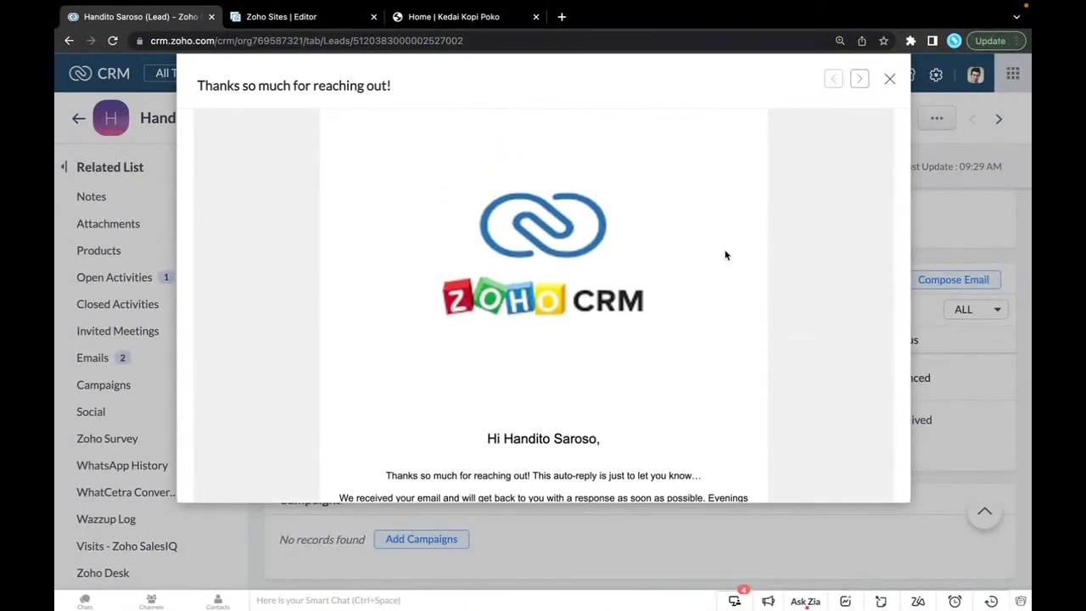
{"action": "scroll", "coordinate": [725, 256], "scroll_direction": "down", "scroll_amount": 2}
{"action": "scroll", "coordinate": [726, 256], "scroll_direction": "up", "scroll_amount": 1}
{"action": "scroll", "coordinate": [724, 254], "scroll_direction": "up", "scroll_amount": 1}
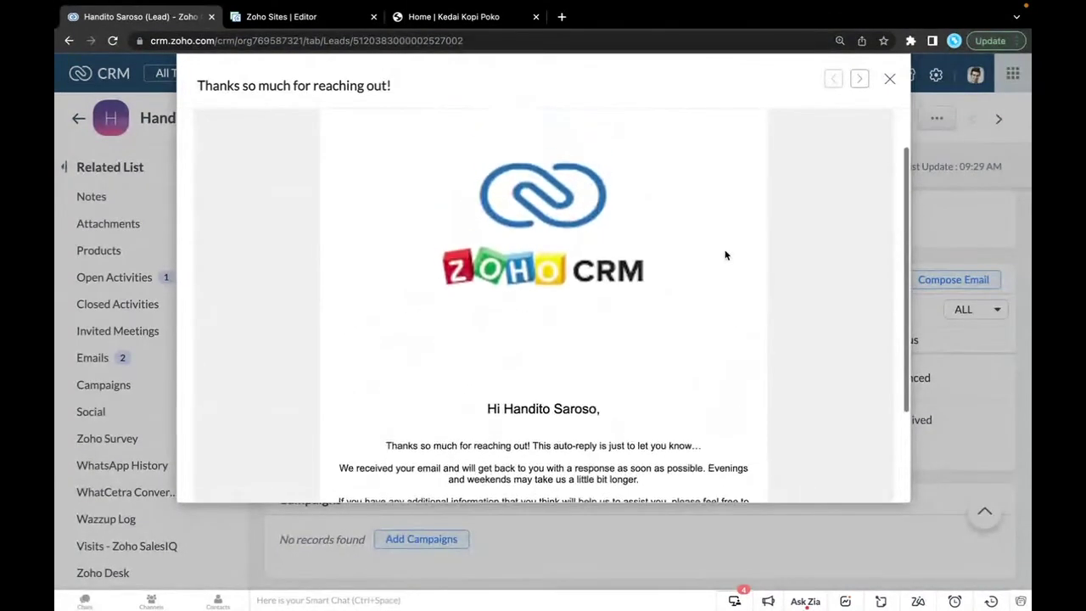
{"action": "scroll", "coordinate": [723, 252], "scroll_direction": "down", "scroll_amount": 2}
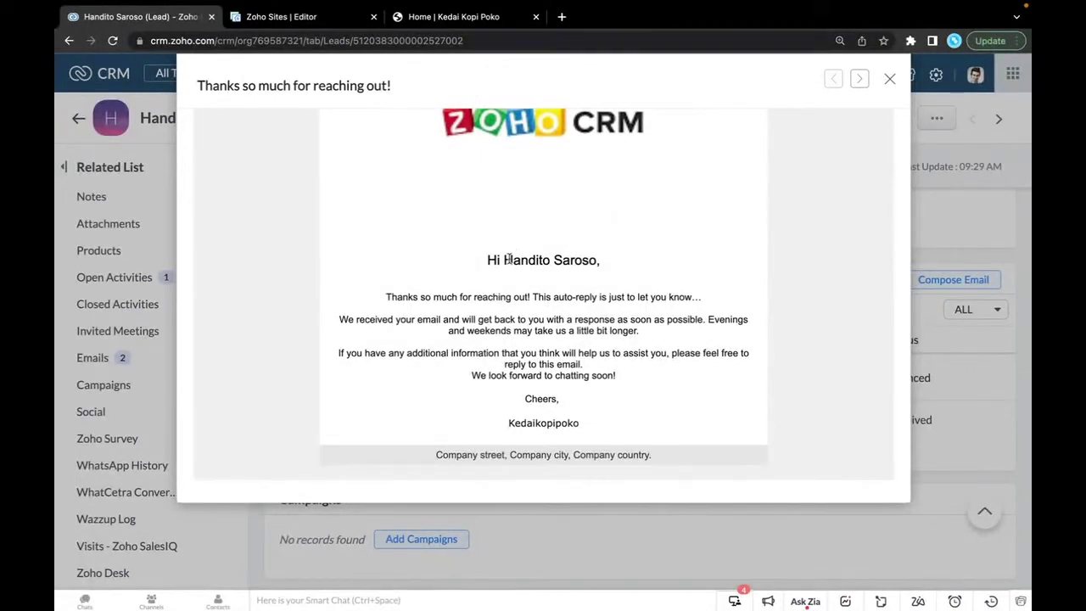
{"action": "left_click_drag", "start_coordinate": [504, 256], "coordinate": [597, 253]}
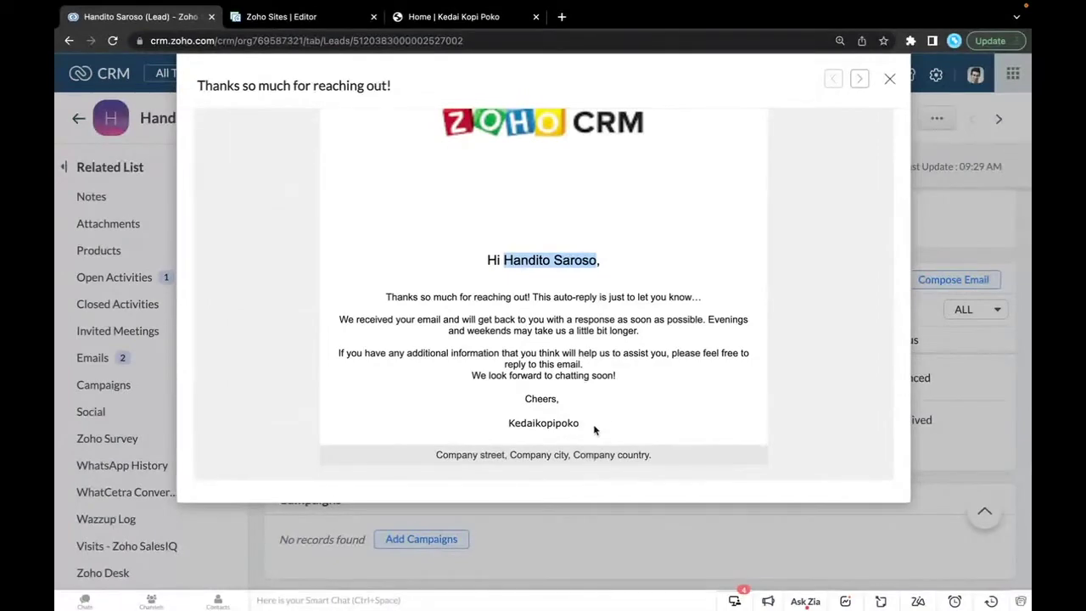
{"action": "left_click", "coordinate": [890, 80]}
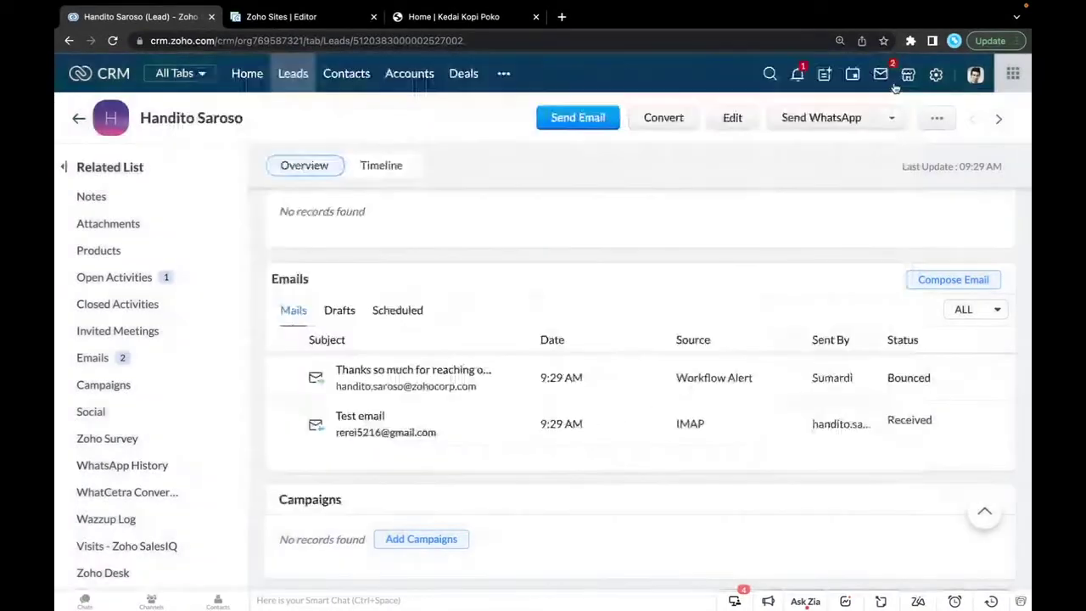
{"action": "scroll", "coordinate": [712, 332], "scroll_direction": "up", "scroll_amount": 10}
{"action": "scroll", "coordinate": [713, 336], "scroll_direction": "up", "scroll_amount": 2}
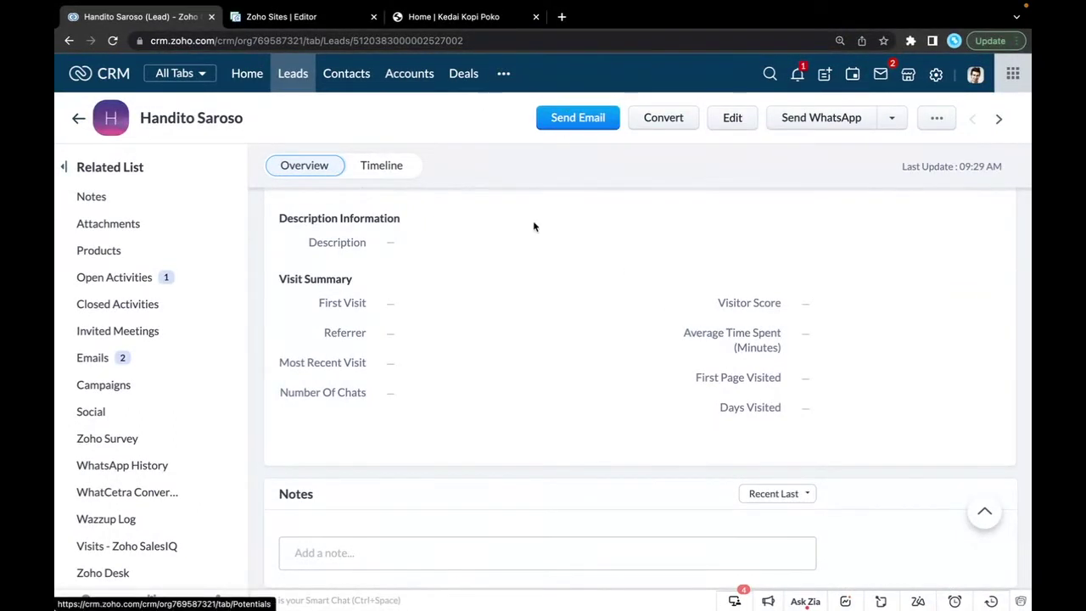
Step: Switch to the Zoho ShowTime session, grant screenshare access to the presenter's second device in the attendee list, and close the People list
{"action": "left_click", "coordinate": [798, 585]}
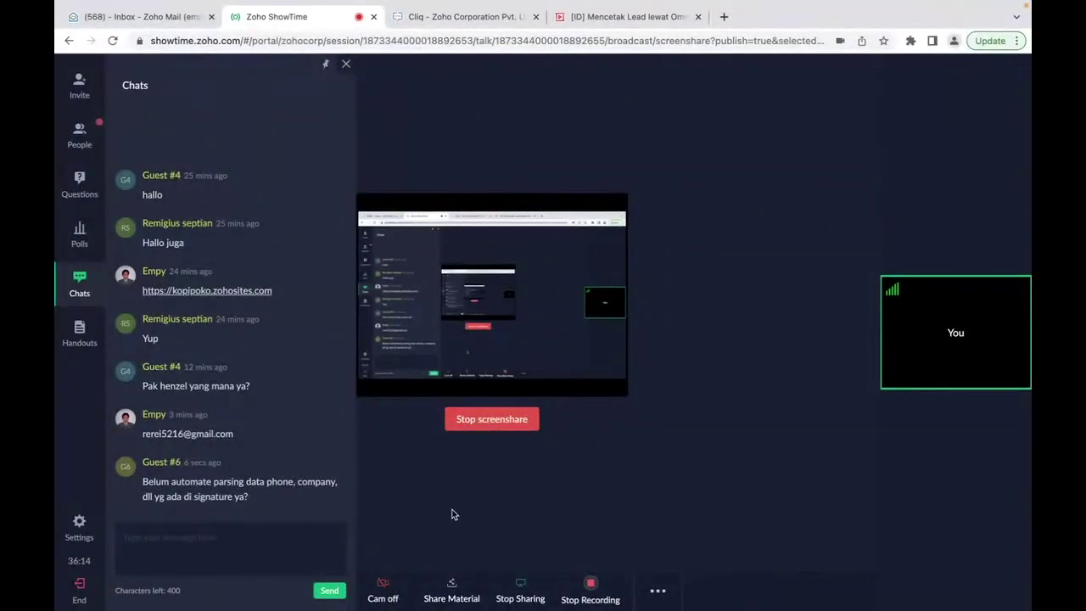
{"action": "left_click", "coordinate": [345, 64]}
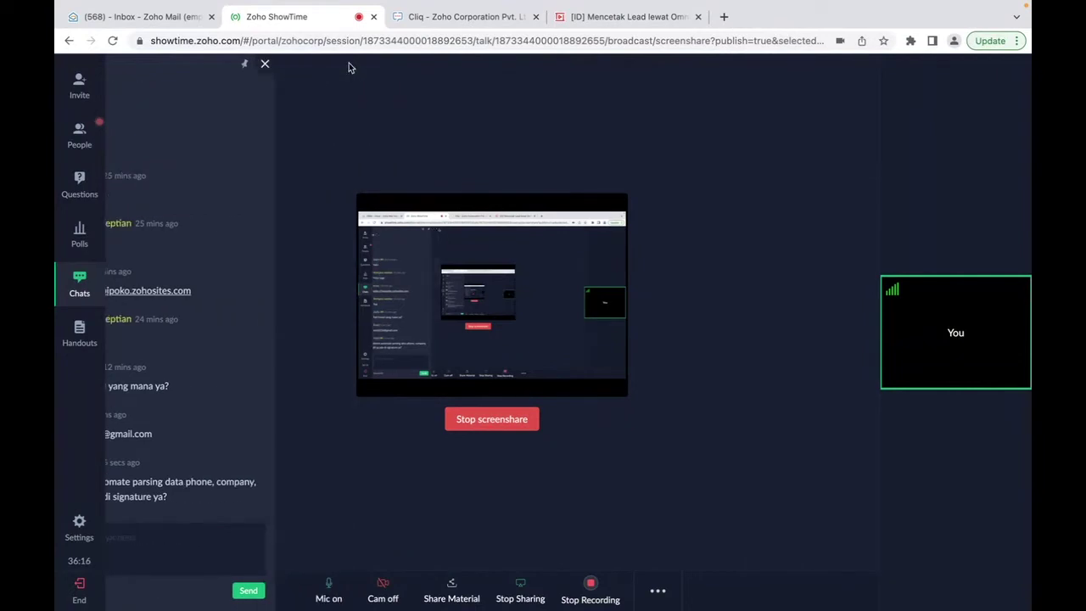
{"action": "left_click", "coordinate": [88, 137]}
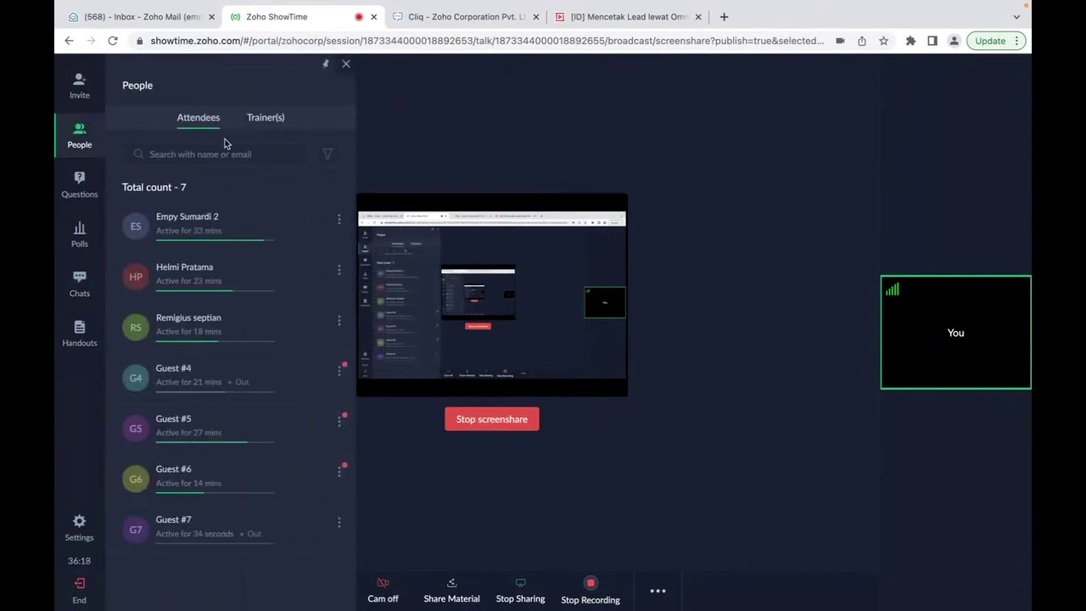
{"action": "left_click", "coordinate": [339, 224]}
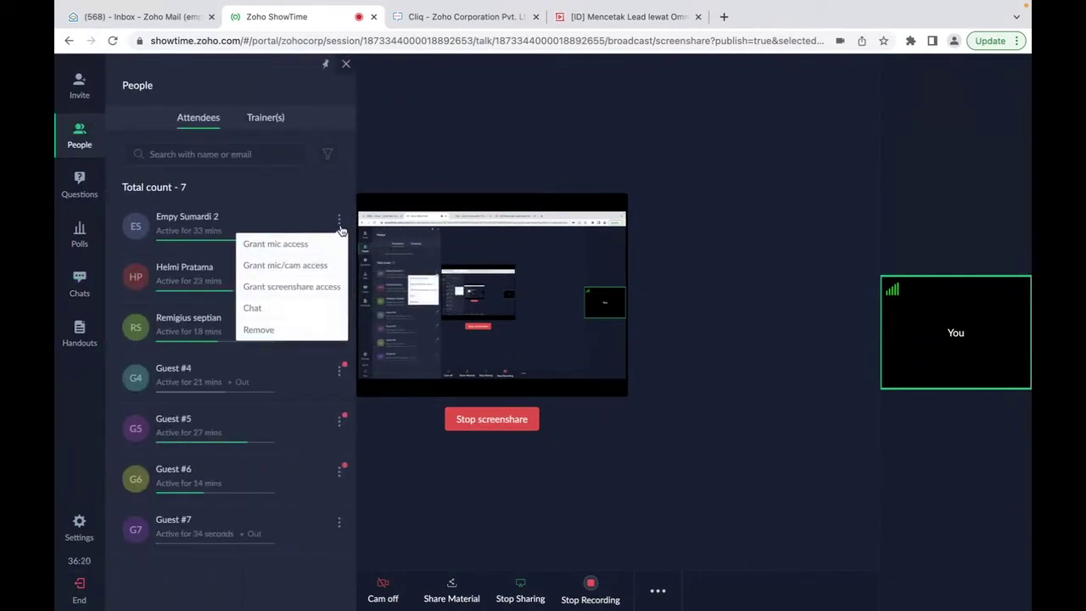
{"action": "left_click", "coordinate": [305, 289]}
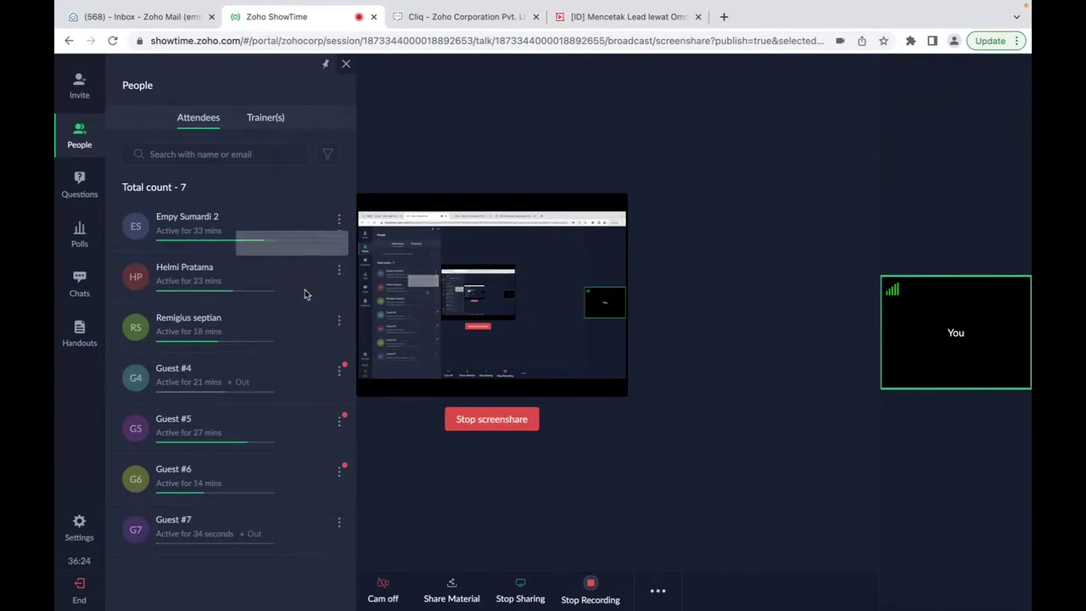
{"action": "left_click", "coordinate": [346, 66]}
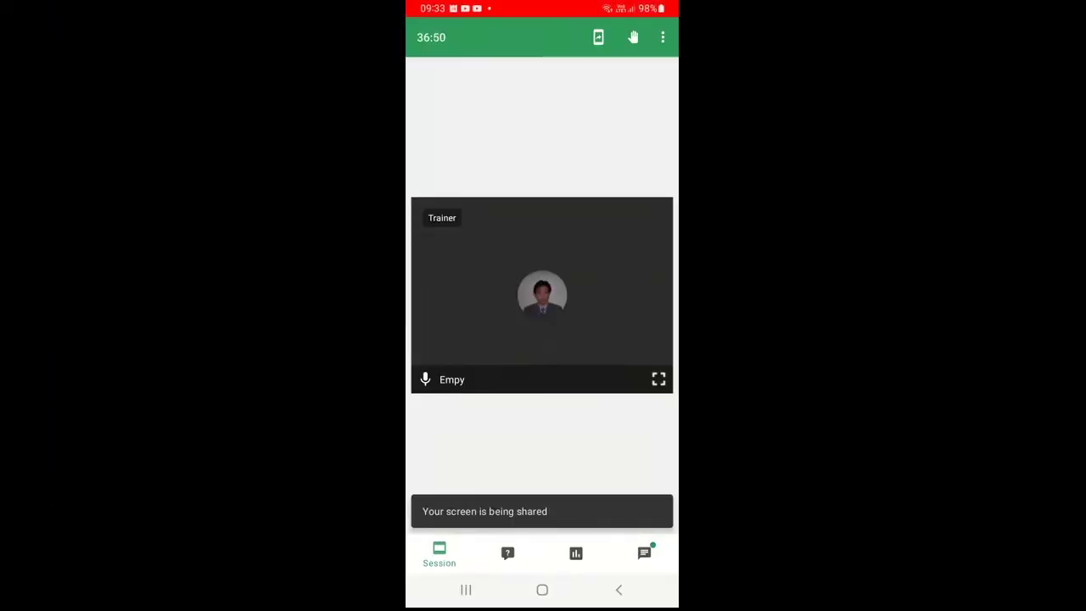
Step: On the shared phone, scan the Ridge Security Technology Inc business card with the card scanner and save it, keeping the newly scanned first name
{"action": "left_click", "coordinate": [542, 590]}
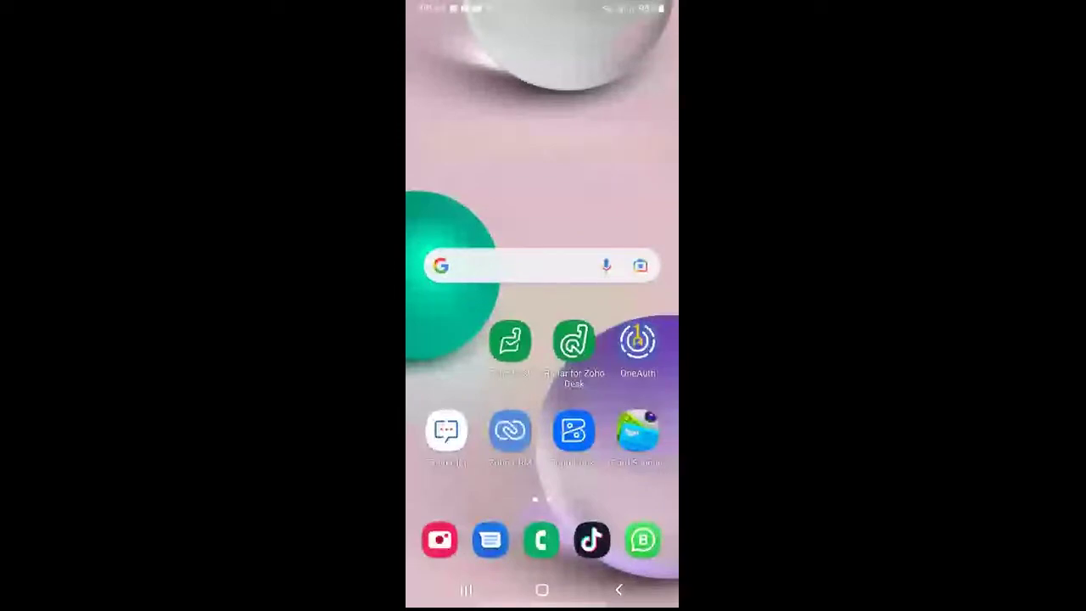
{"action": "left_click", "coordinate": [637, 430]}
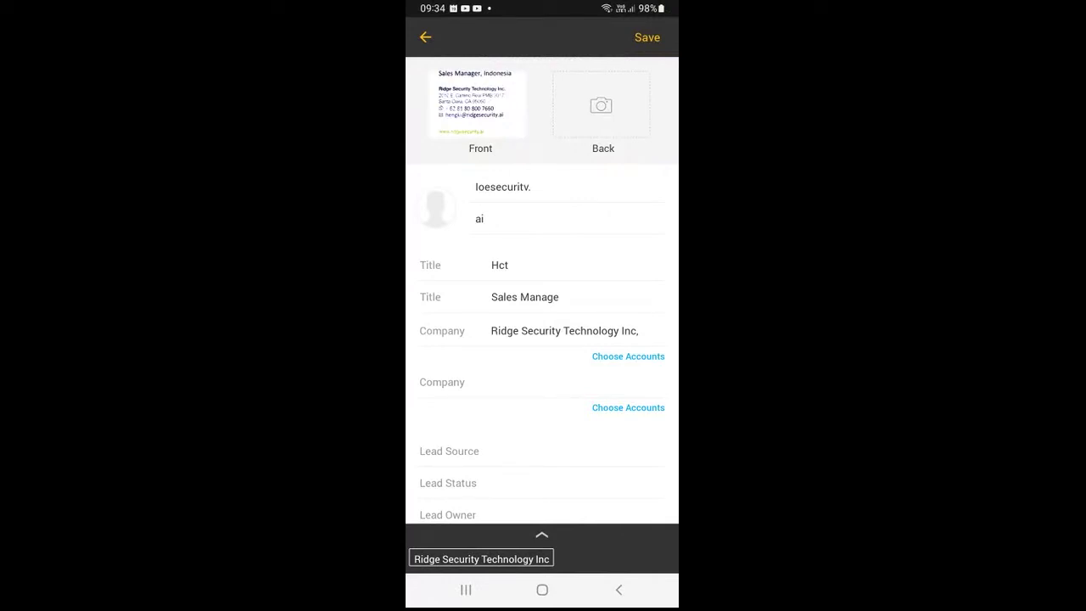
{"action": "left_click", "coordinate": [647, 37]}
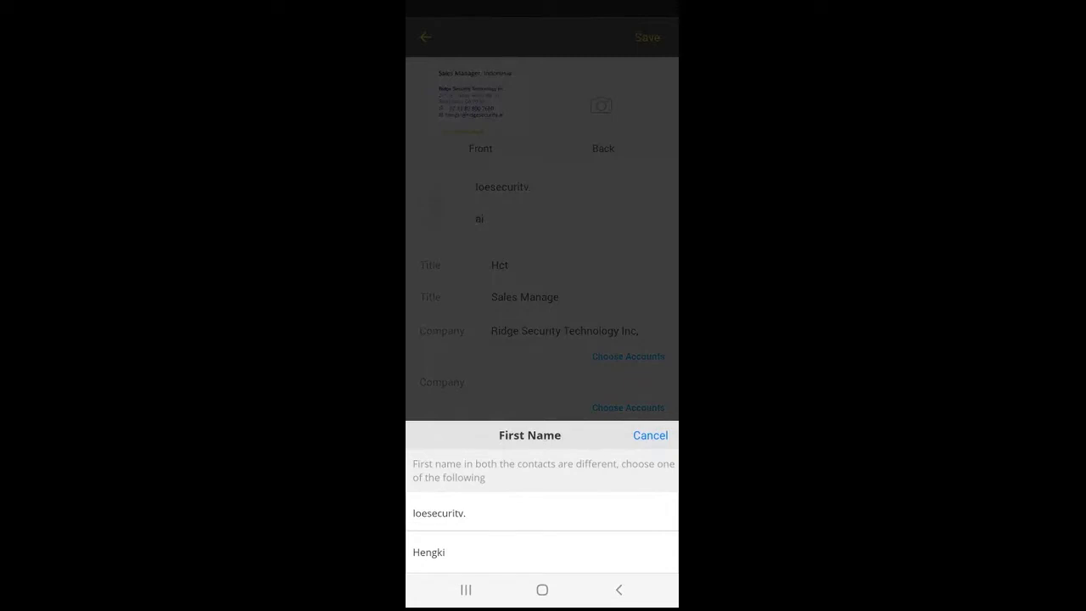
{"action": "left_click", "coordinate": [438, 512]}
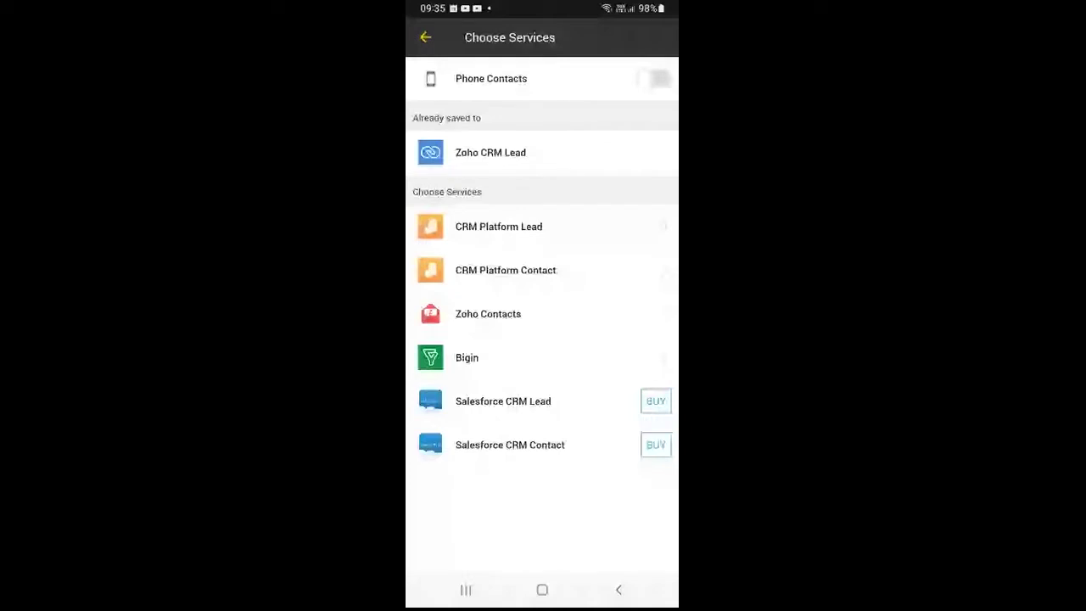
Step: Leave the saved card's services and details, scan the Technical Presales Consultant business card, and save it
{"action": "left_click", "coordinate": [426, 38]}
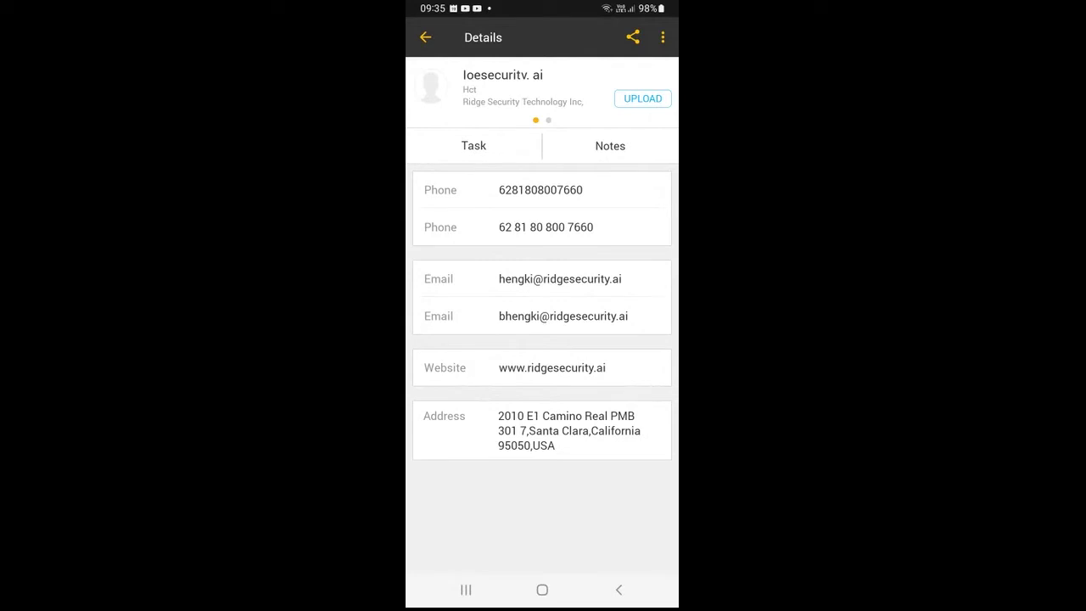
{"action": "left_click", "coordinate": [426, 37]}
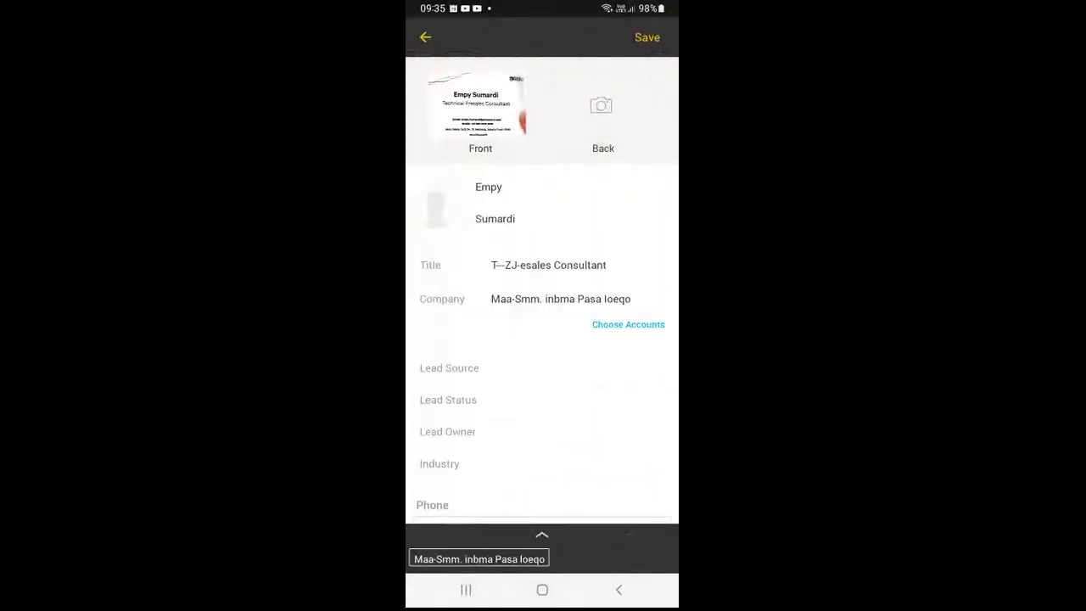
{"action": "left_click", "coordinate": [647, 37]}
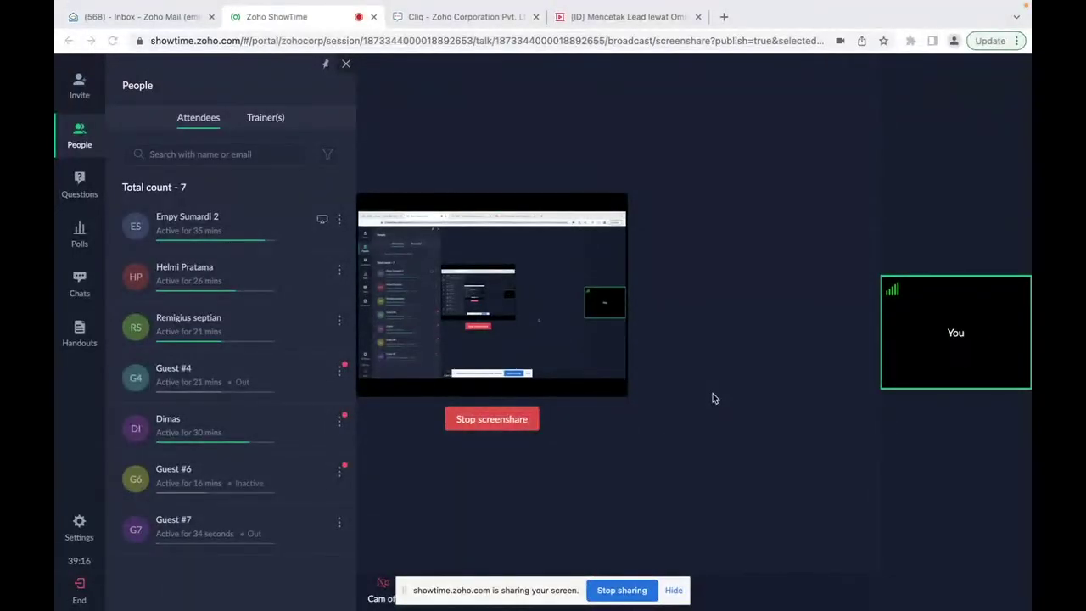
Step: Dismiss the sharing notice and People list in ShowTime, switch back to Zoho CRM and reload the Leads list
{"action": "left_click", "coordinate": [674, 591]}
{"action": "left_click", "coordinate": [345, 64]}
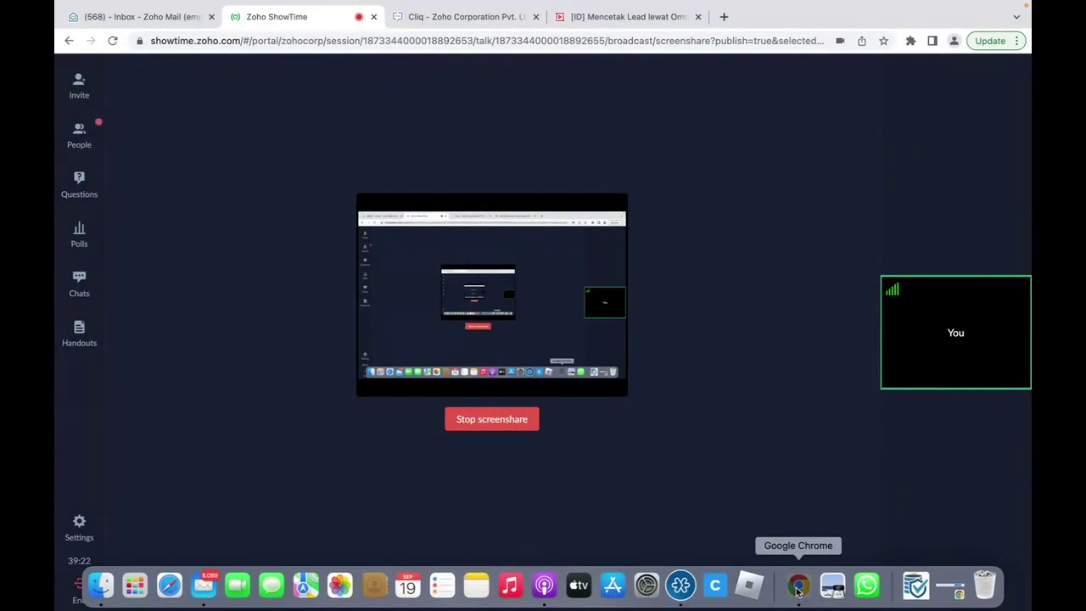
{"action": "left_click", "coordinate": [799, 586]}
{"action": "left_click", "coordinate": [247, 75]}
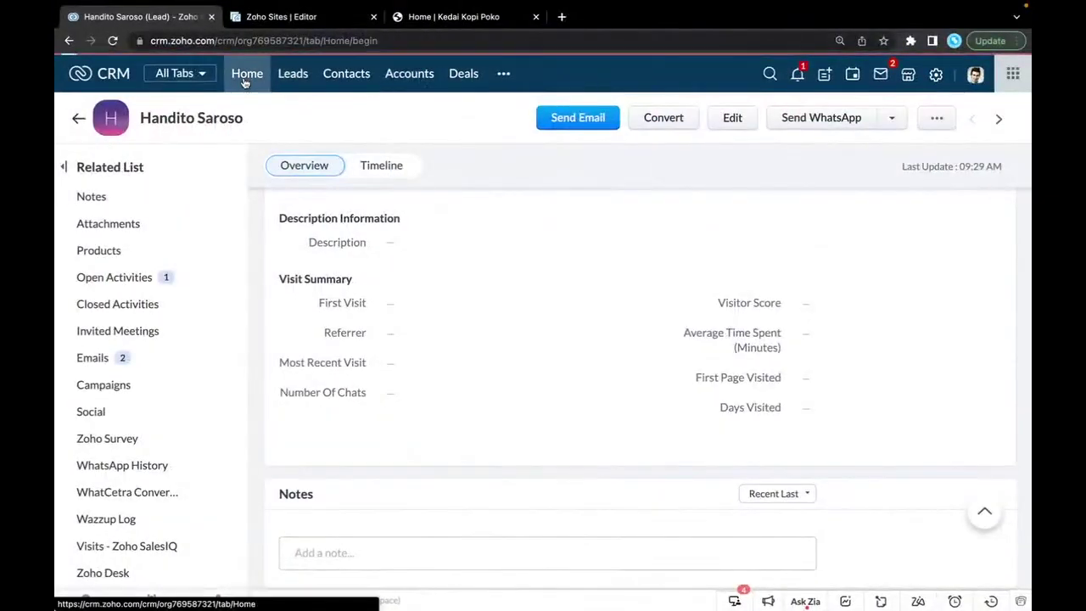
{"action": "left_click", "coordinate": [290, 77]}
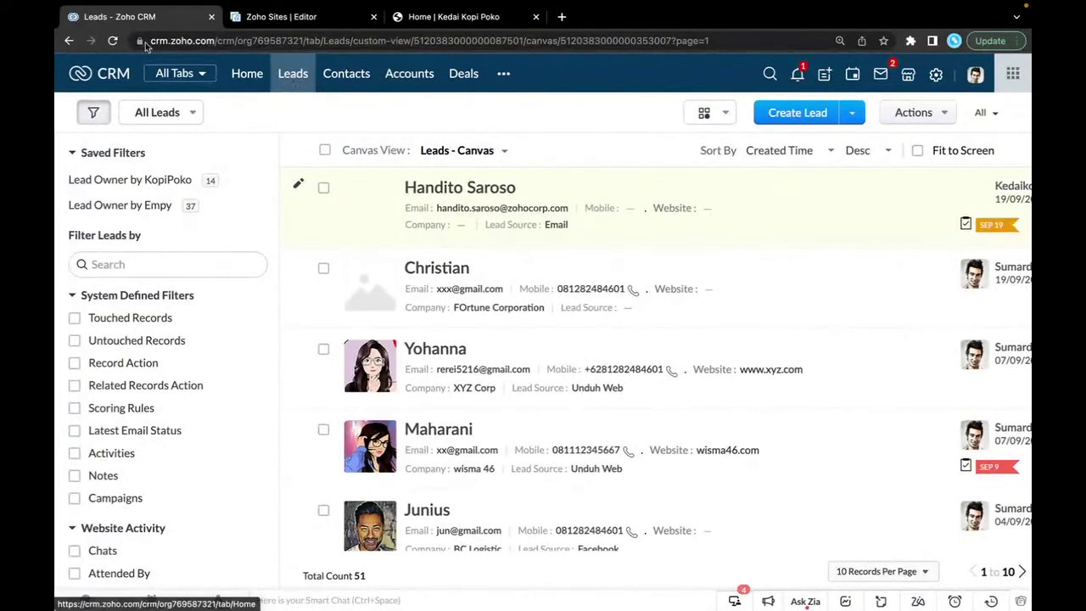
{"action": "left_click", "coordinate": [111, 40]}
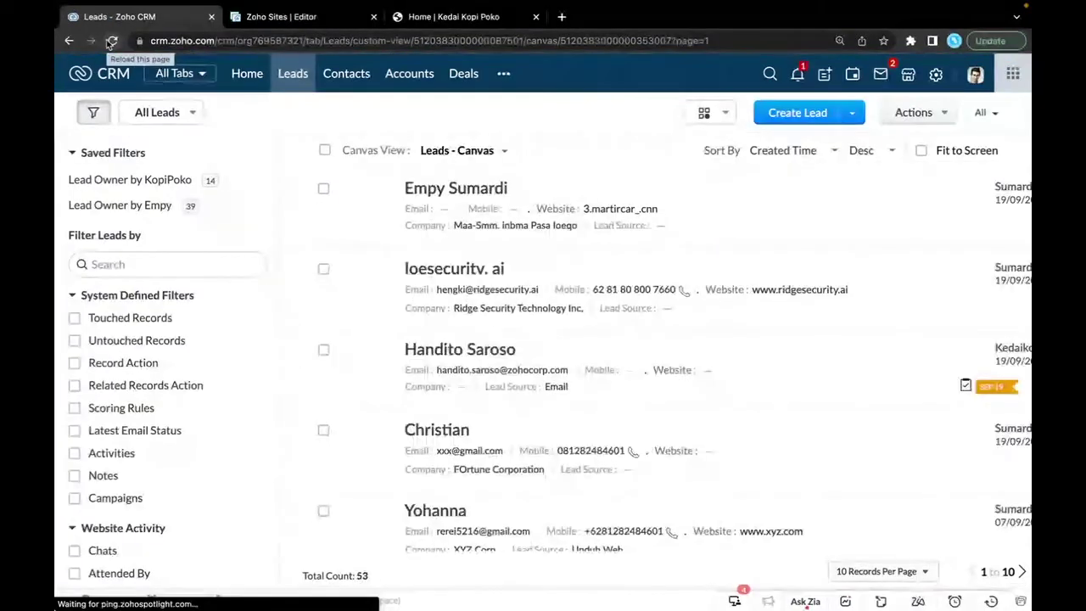
{"action": "mouse_move", "coordinate": [745, 594]}
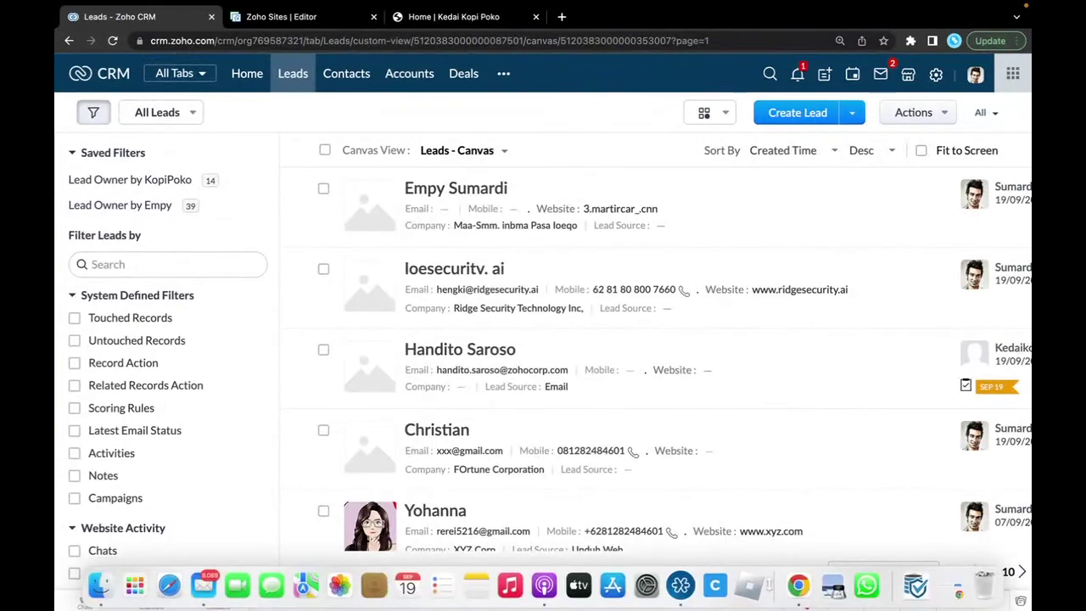
{"action": "left_click", "coordinate": [799, 585]}
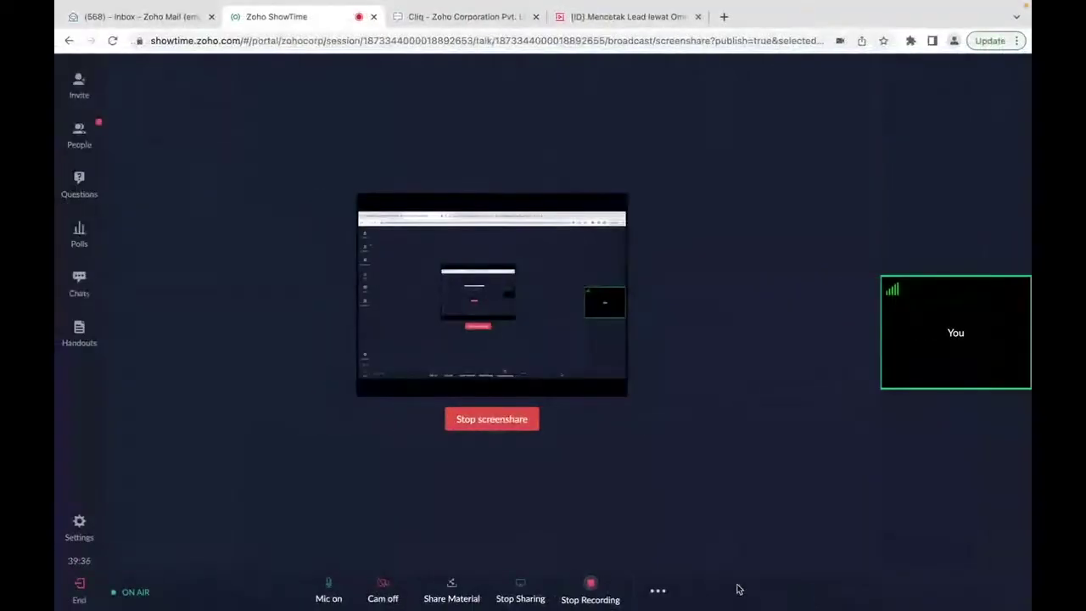
{"action": "mouse_move", "coordinate": [831, 590]}
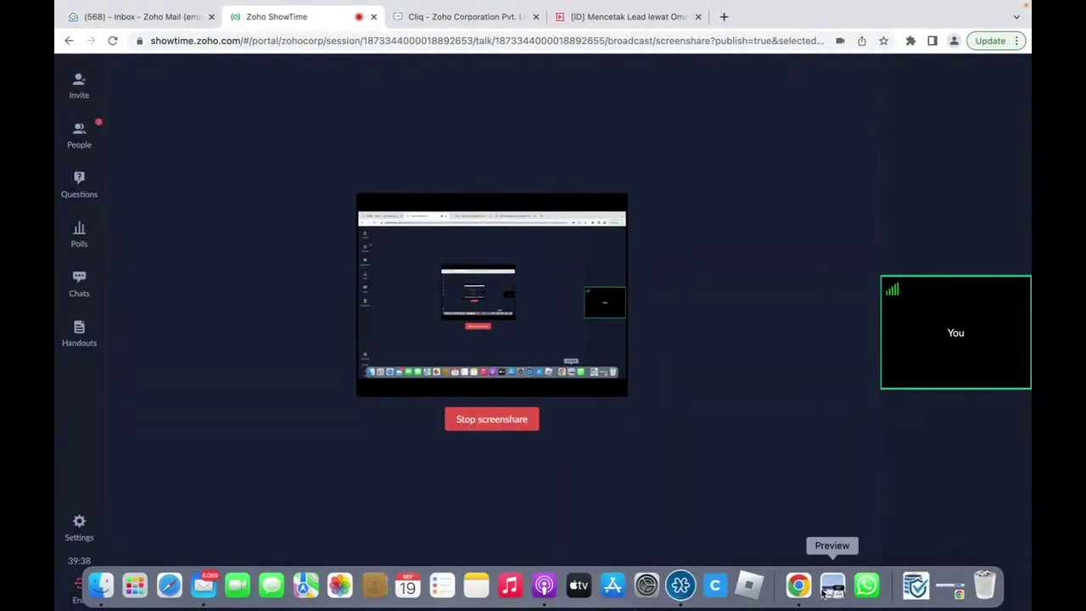
{"action": "left_click", "coordinate": [798, 585]}
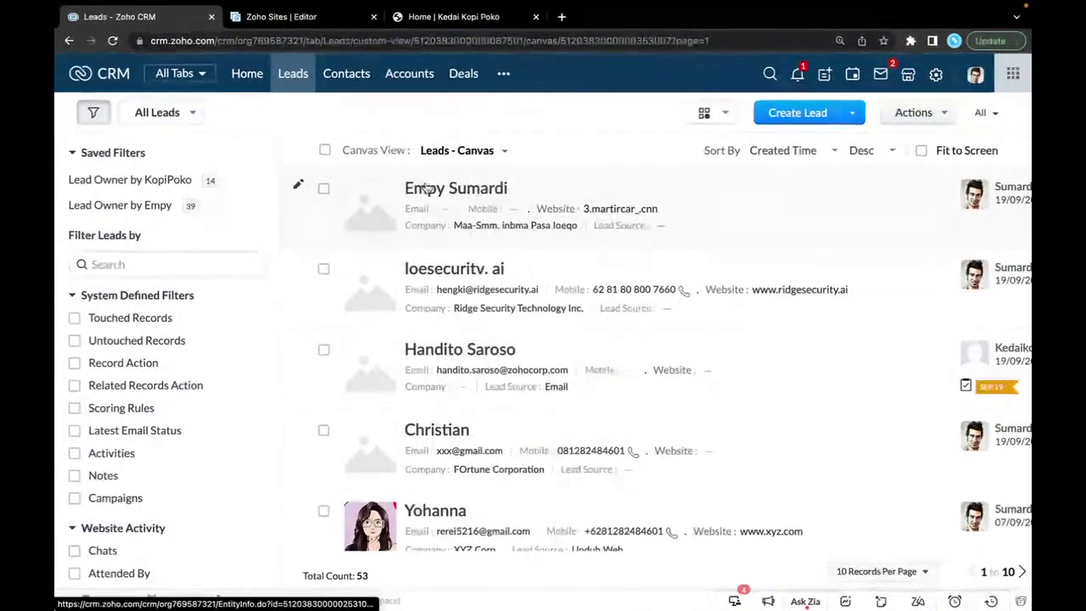
Step: Open the newest lead, created from the second scanned business card, and examine its captured lead information
{"action": "left_click", "coordinate": [474, 196]}
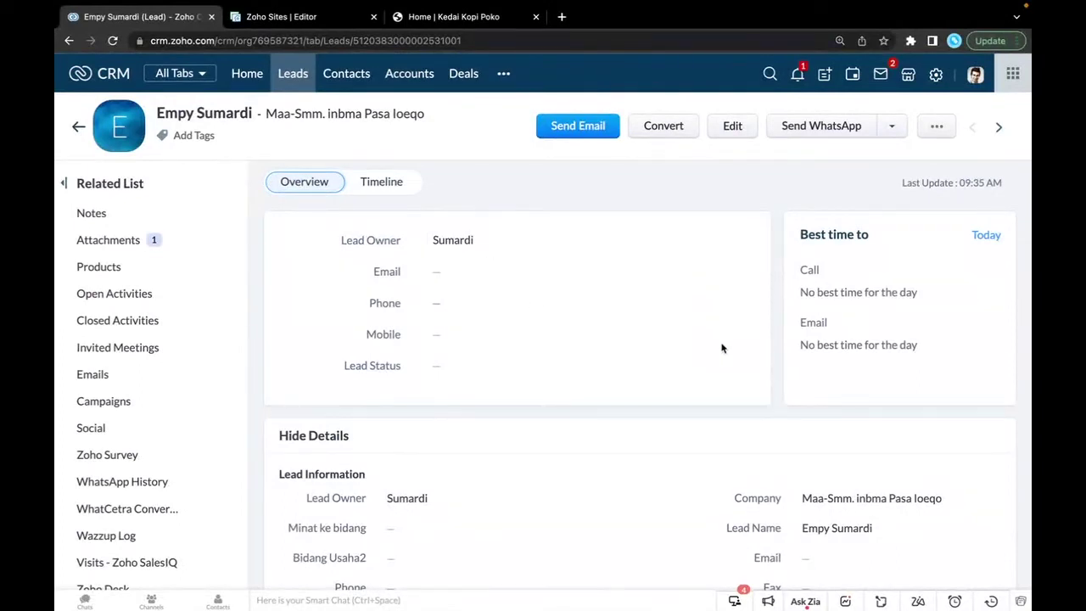
{"action": "scroll", "coordinate": [722, 347], "scroll_direction": "down", "scroll_amount": 3}
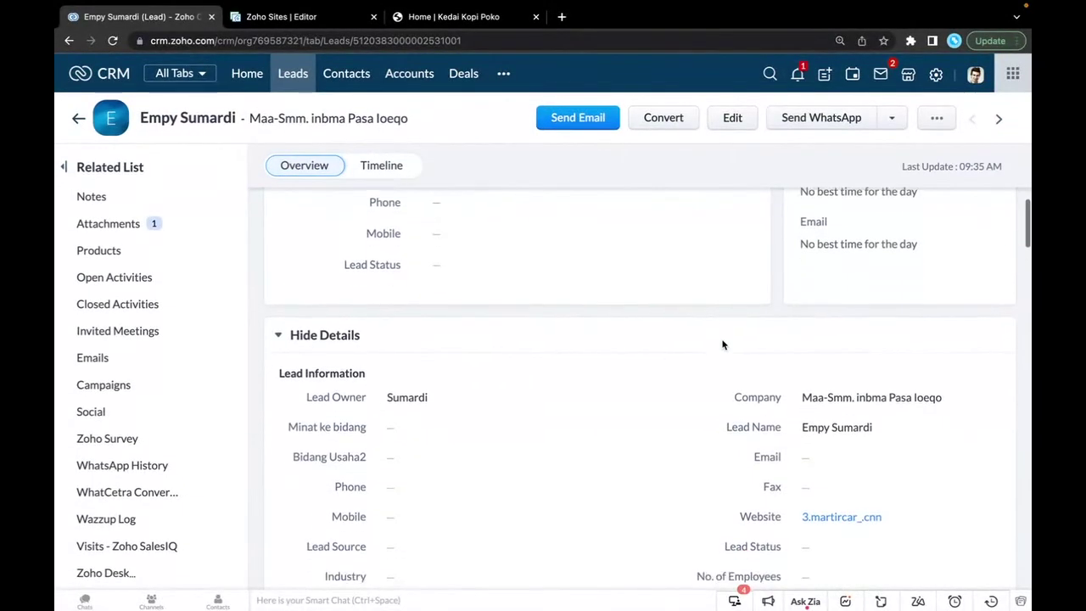
{"action": "scroll", "coordinate": [723, 339], "scroll_direction": "up", "scroll_amount": 2}
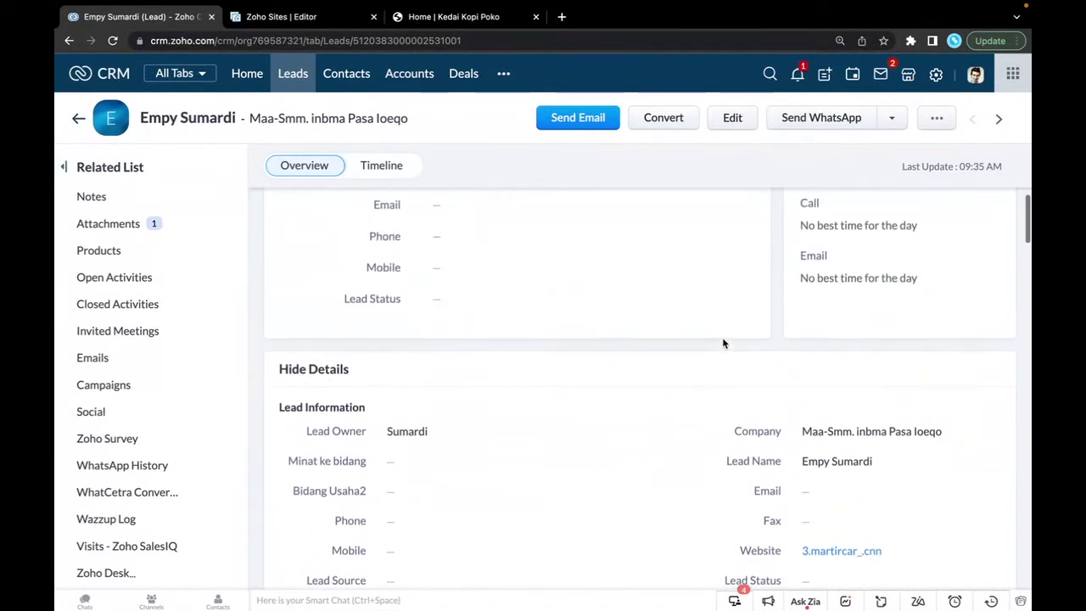
{"action": "scroll", "coordinate": [722, 337], "scroll_direction": "down", "scroll_amount": 3}
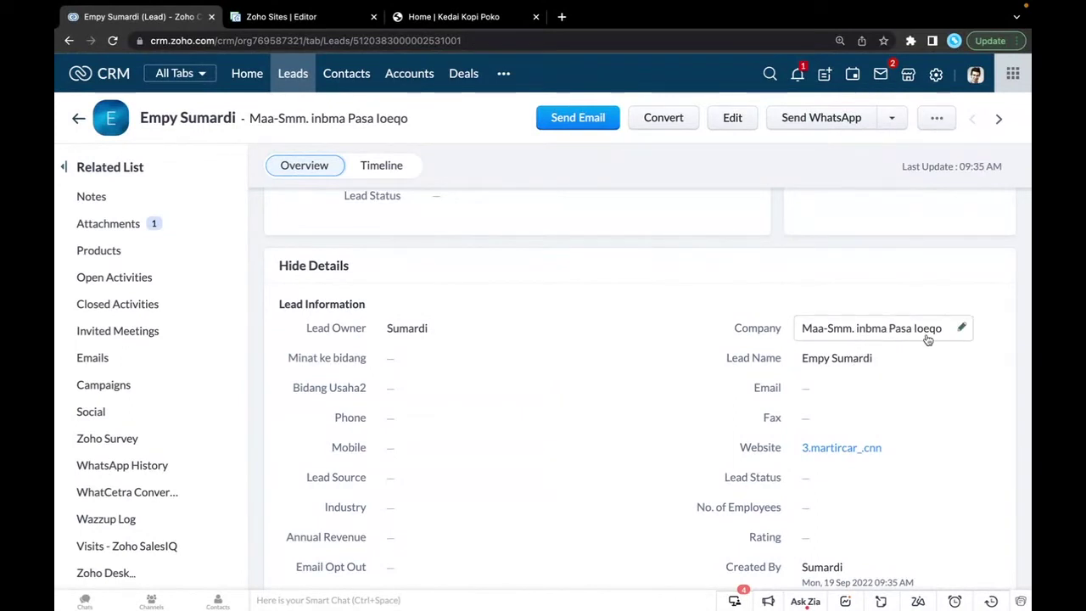
{"action": "scroll", "coordinate": [674, 357], "scroll_direction": "down", "scroll_amount": 1}
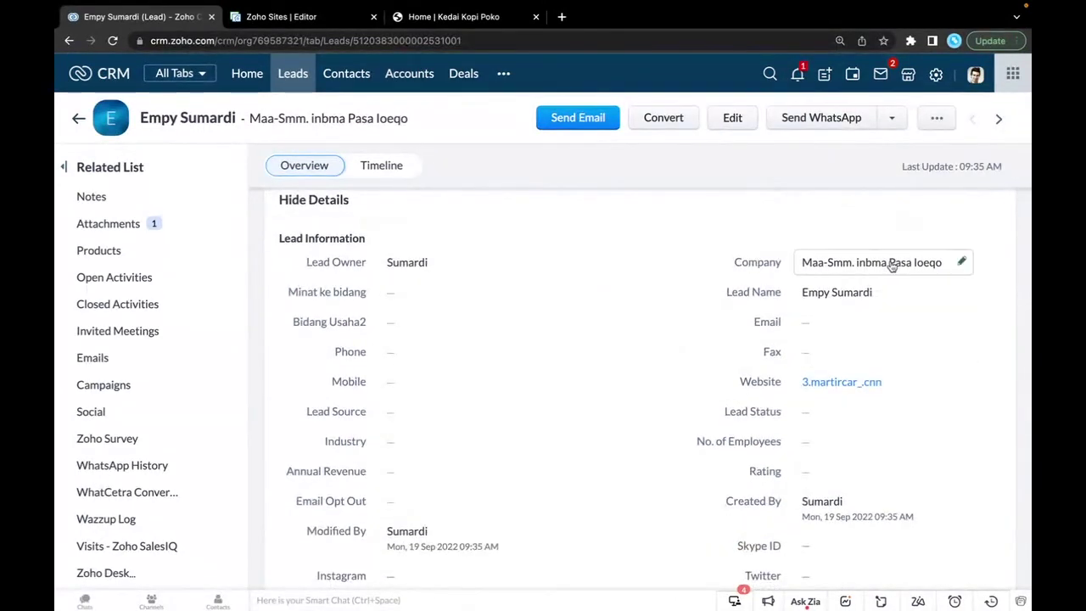
{"action": "scroll", "coordinate": [770, 345], "scroll_direction": "down", "scroll_amount": 5}
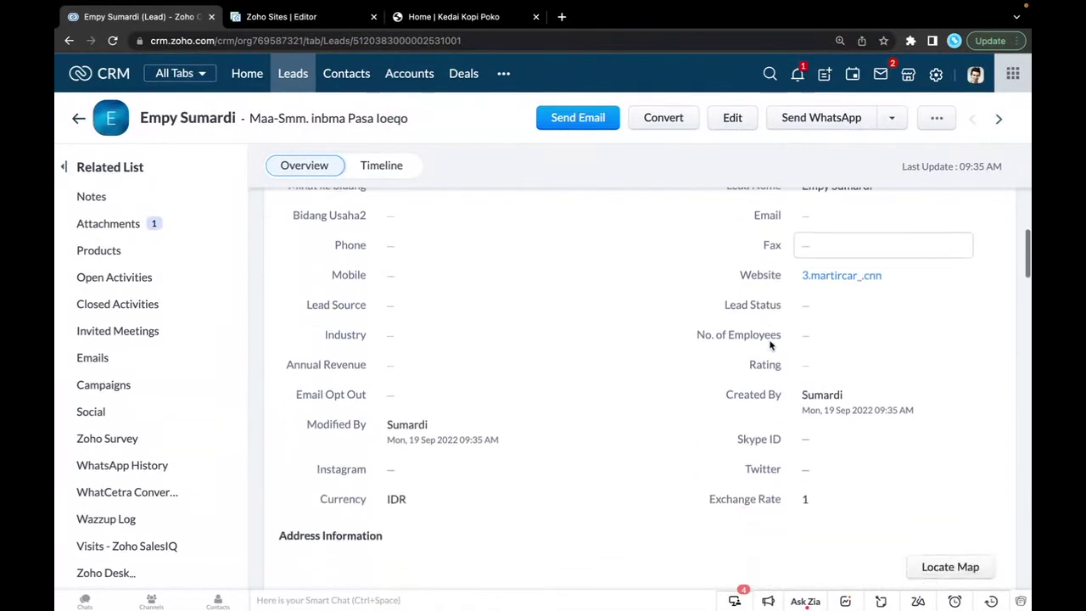
Step: Examine the scanned business card image attached to the newest lead, close it, and review the lead's address and other details
{"action": "scroll", "coordinate": [771, 345], "scroll_direction": "down", "scroll_amount": 6}
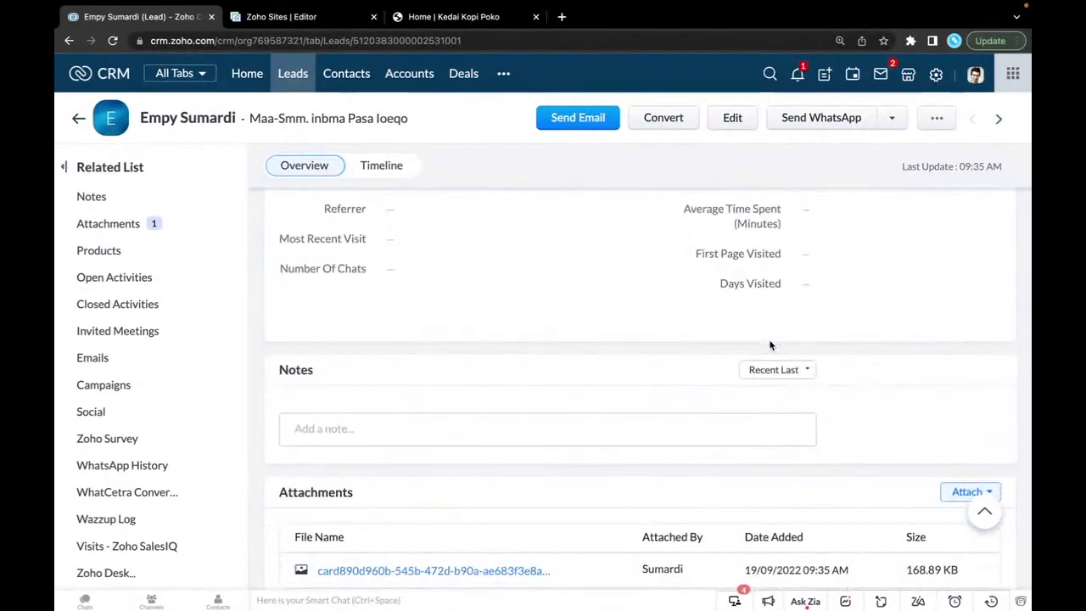
{"action": "scroll", "coordinate": [771, 345], "scroll_direction": "down", "scroll_amount": 2}
{"action": "scroll", "coordinate": [770, 345], "scroll_direction": "down", "scroll_amount": 1}
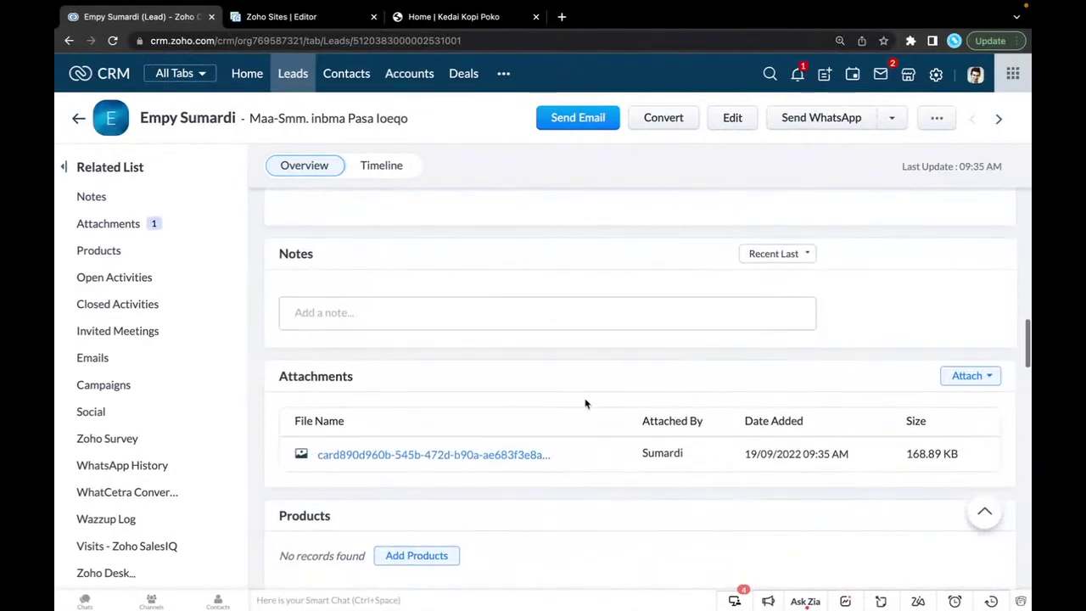
{"action": "left_click", "coordinate": [512, 457]}
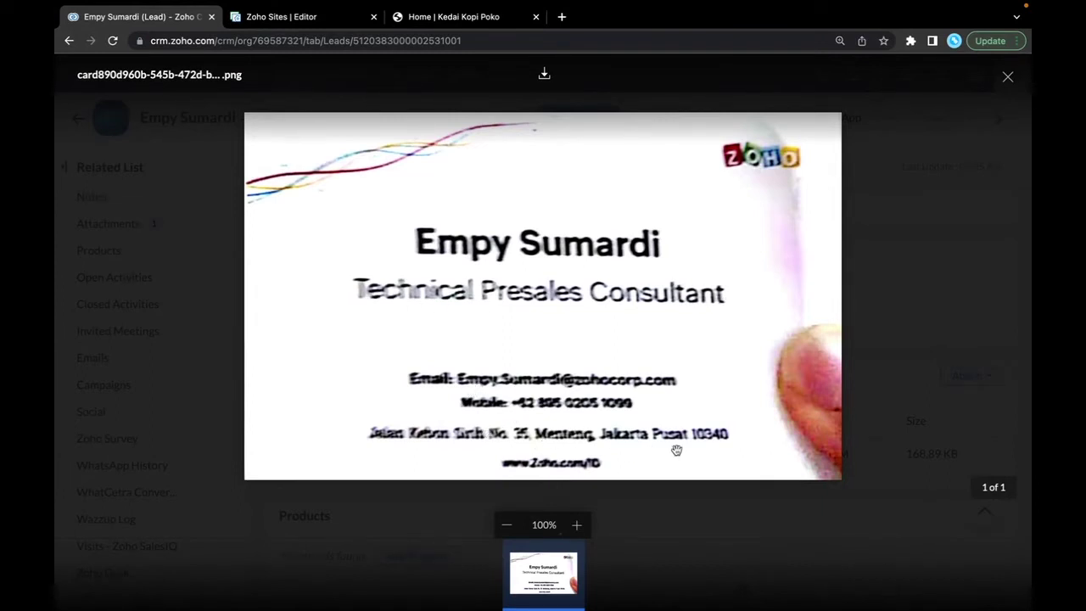
{"action": "left_click", "coordinate": [1010, 79]}
{"action": "scroll", "coordinate": [591, 315], "scroll_direction": "down", "scroll_amount": 10}
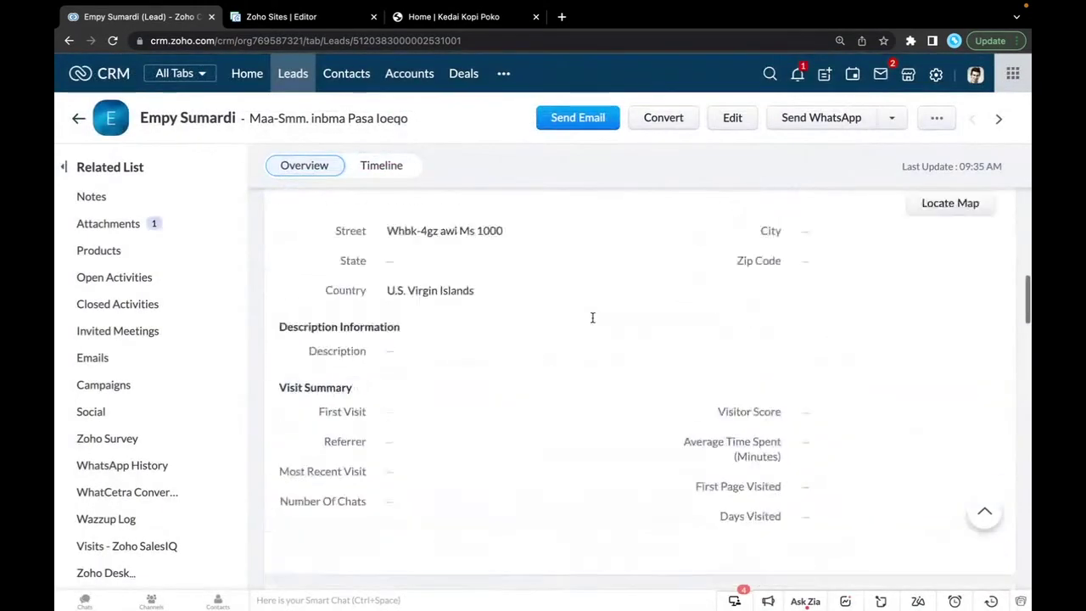
{"action": "scroll", "coordinate": [594, 321], "scroll_direction": "up", "scroll_amount": 1}
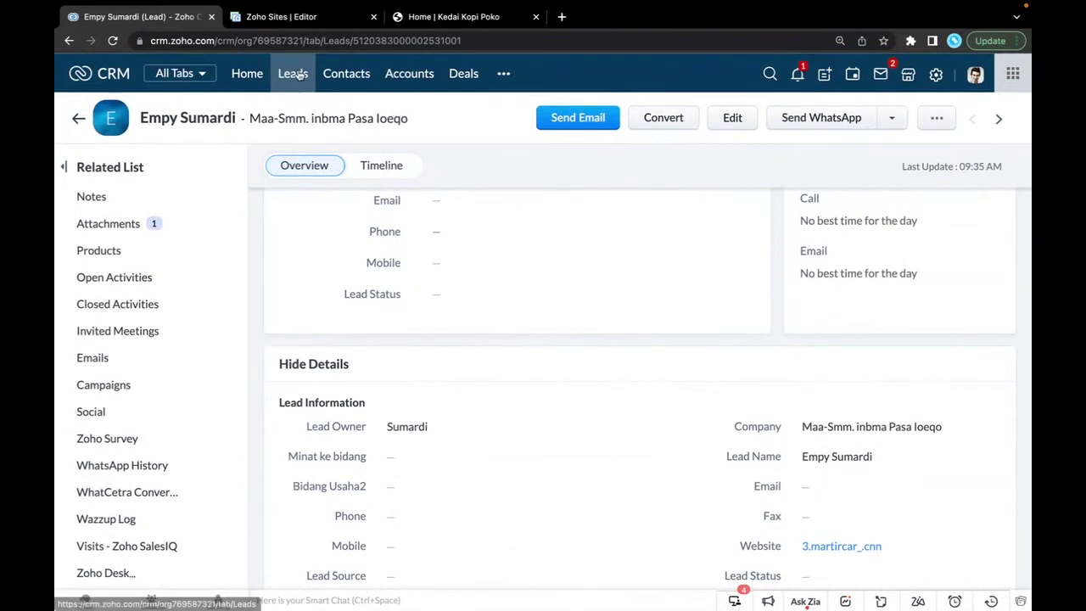
Step: Open the Ridge Security Technology lead from the Leads list and review its address information and attached business card image
{"action": "left_click", "coordinate": [293, 73]}
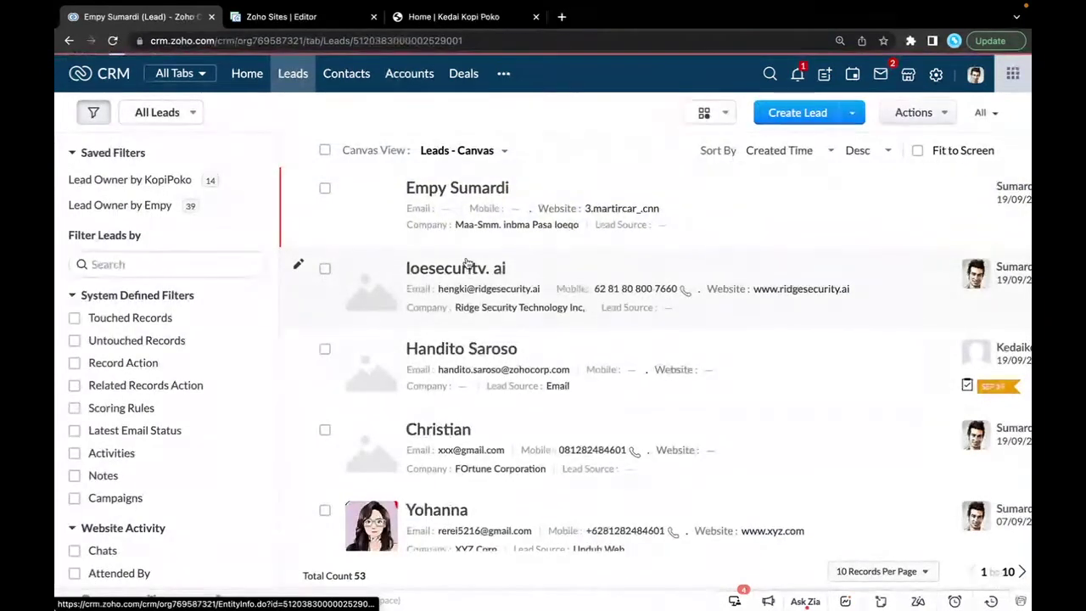
{"action": "left_click", "coordinate": [467, 263]}
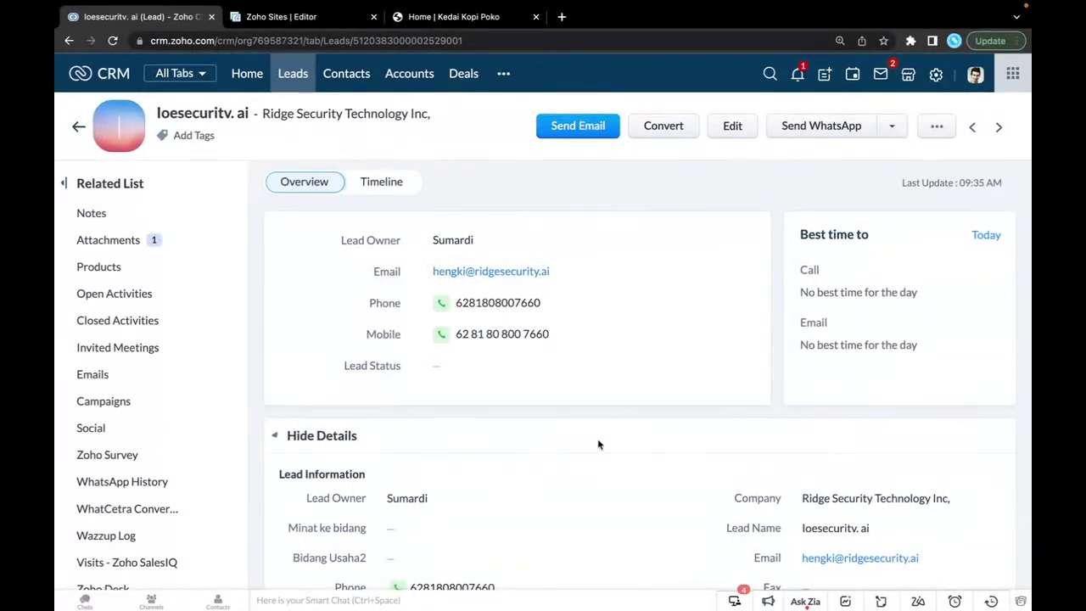
{"action": "scroll", "coordinate": [598, 443], "scroll_direction": "down", "scroll_amount": 10}
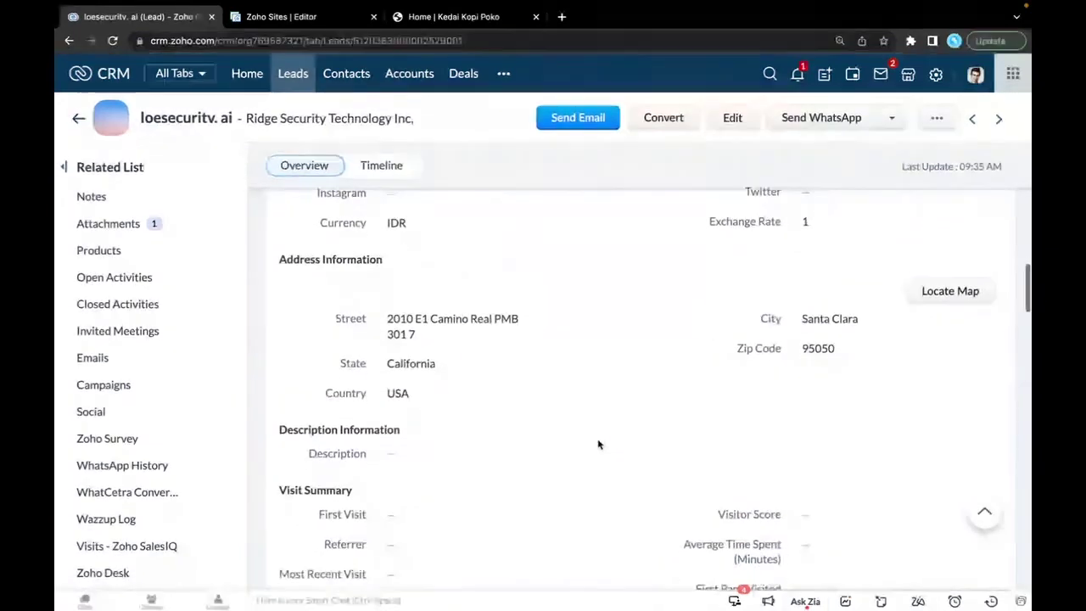
{"action": "scroll", "coordinate": [598, 444], "scroll_direction": "down", "scroll_amount": 2}
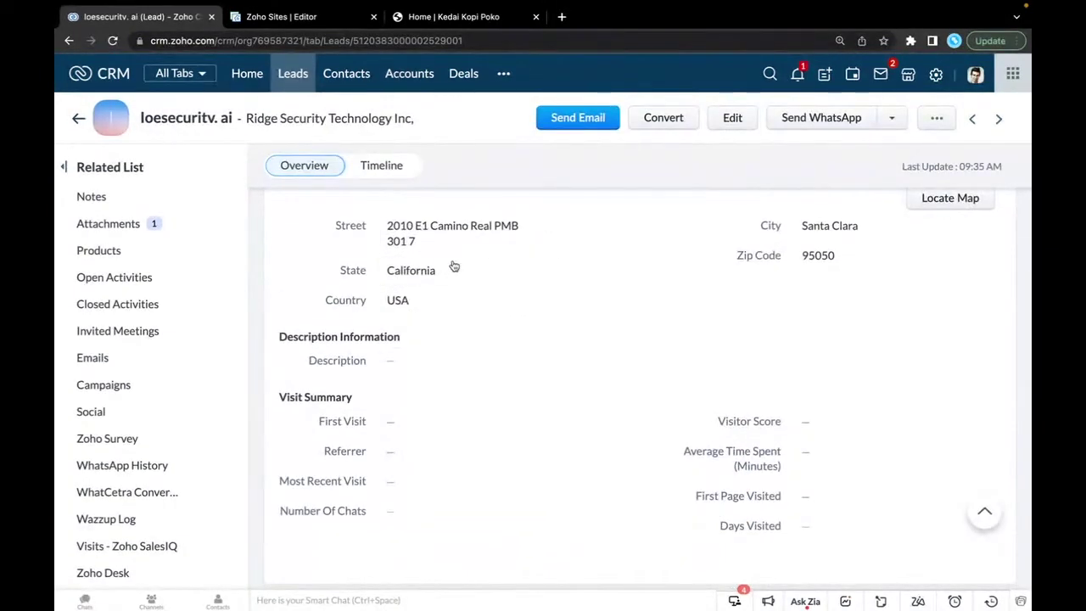
{"action": "scroll", "coordinate": [529, 402], "scroll_direction": "down", "scroll_amount": 5}
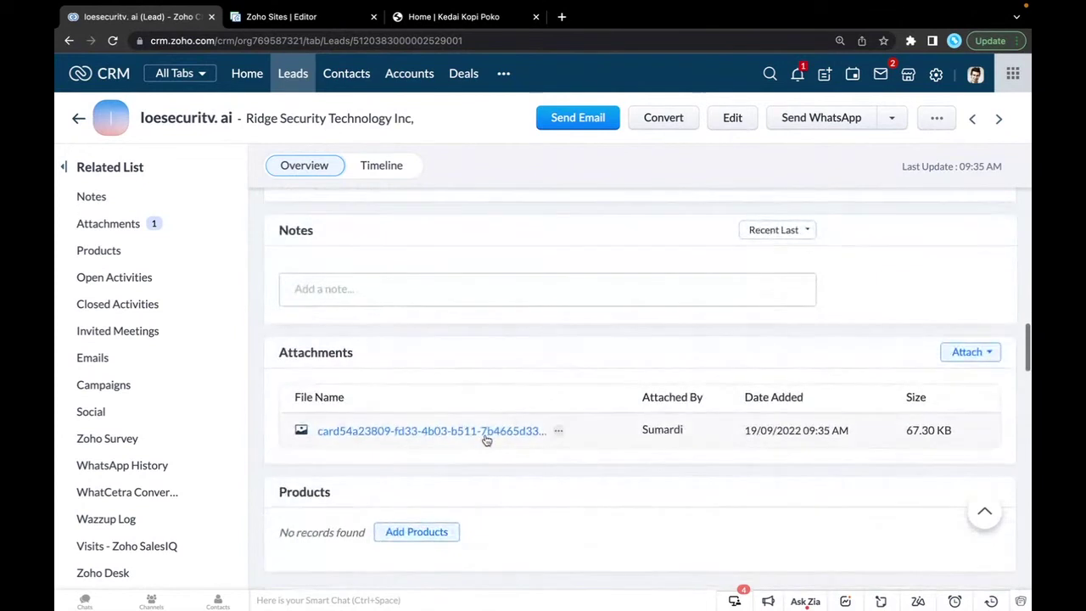
{"action": "left_click", "coordinate": [487, 438]}
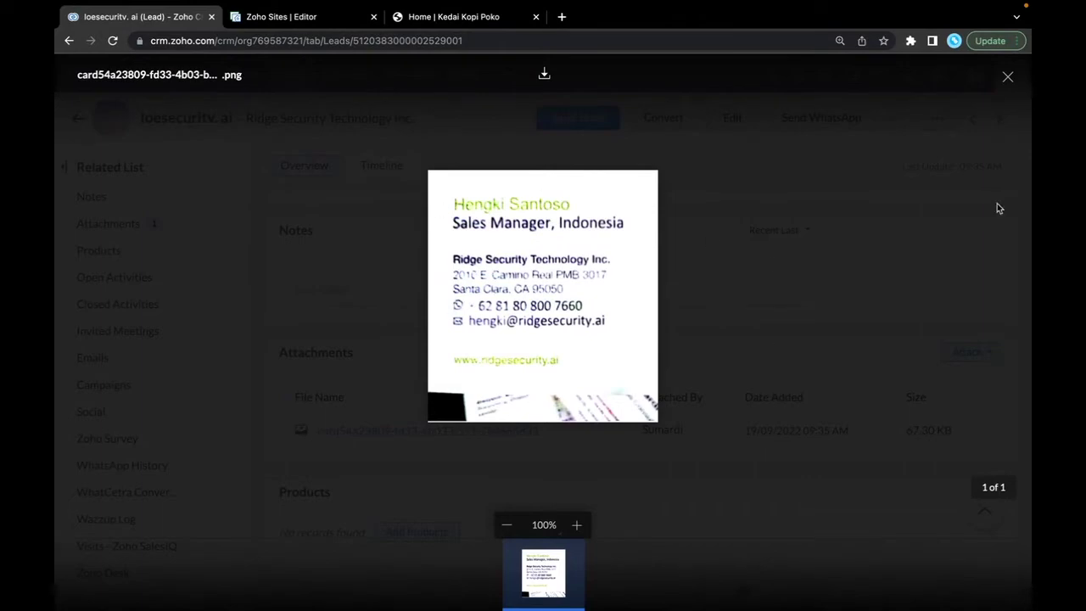
{"action": "left_click", "coordinate": [1010, 79]}
{"action": "scroll", "coordinate": [688, 352], "scroll_direction": "up", "scroll_amount": 5}
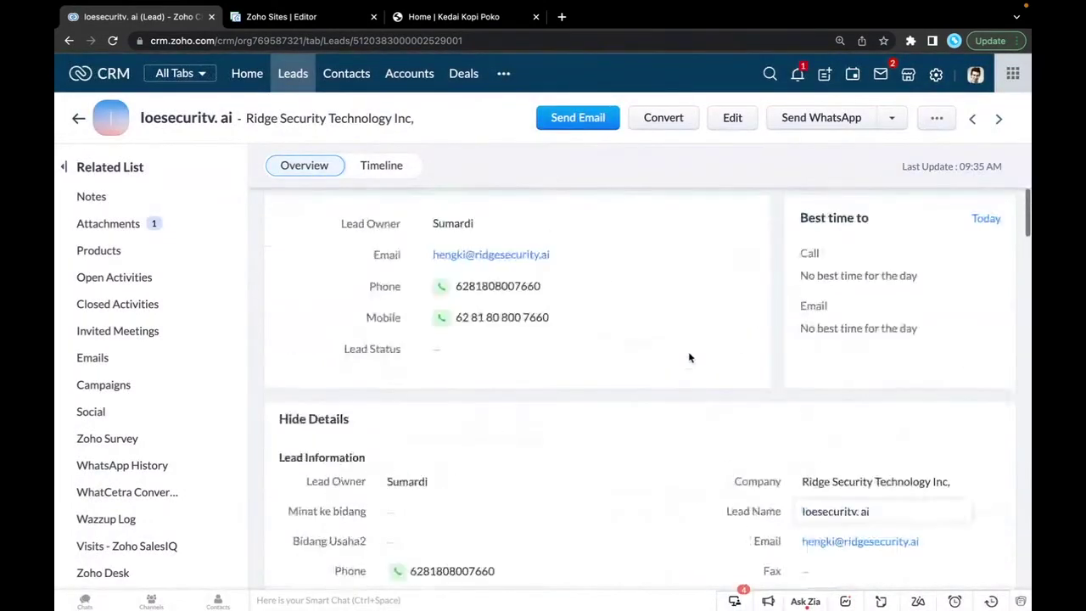
Step: Return to the Leads list, open the newest lead, and add a Call now activity under its Open Activities
{"action": "left_click", "coordinate": [289, 76]}
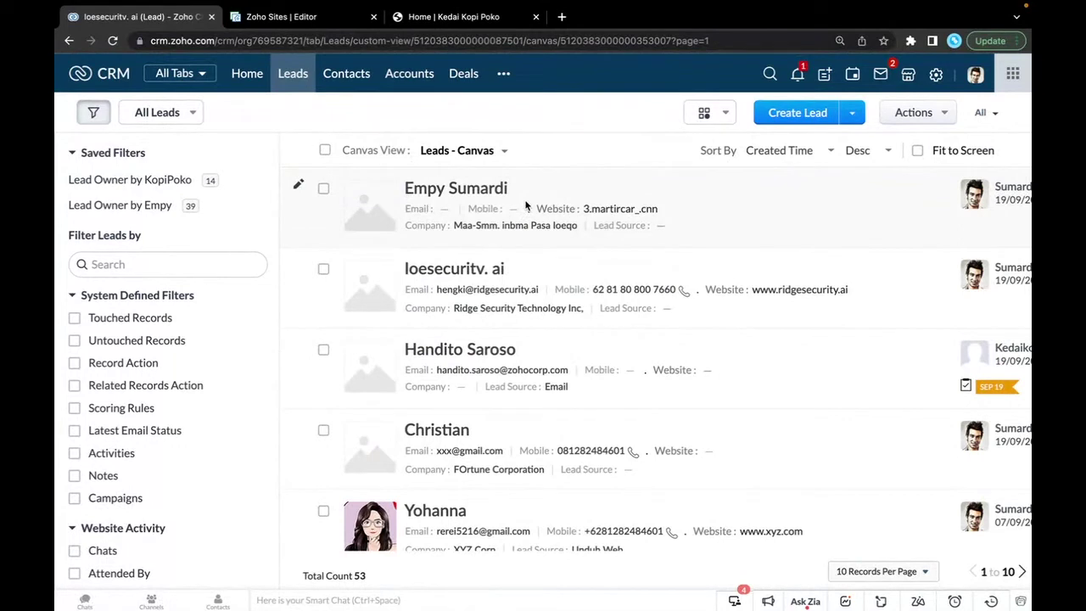
{"action": "scroll", "coordinate": [526, 205], "scroll_direction": "down", "scroll_amount": 2}
{"action": "scroll", "coordinate": [526, 205], "scroll_direction": "up", "scroll_amount": 2}
{"action": "left_click", "coordinate": [461, 191]}
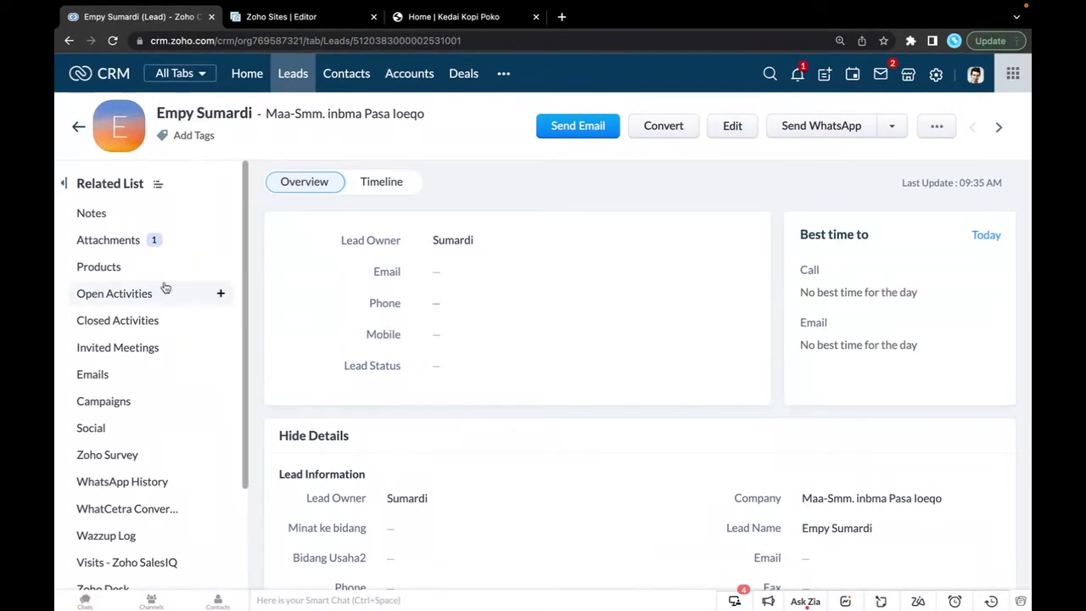
{"action": "left_click", "coordinate": [112, 297]}
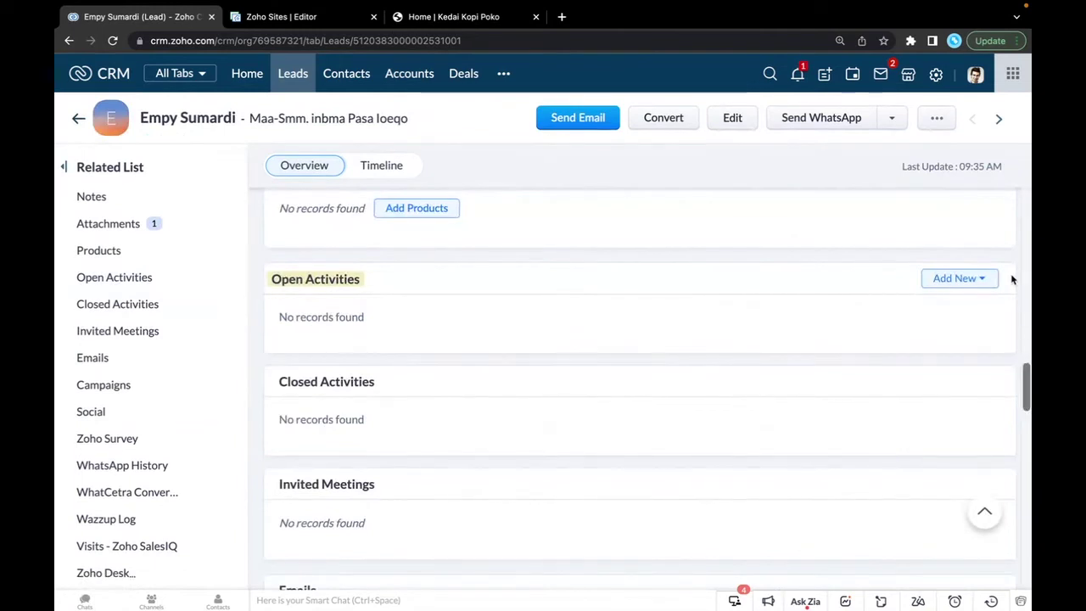
{"action": "left_click", "coordinate": [984, 282]}
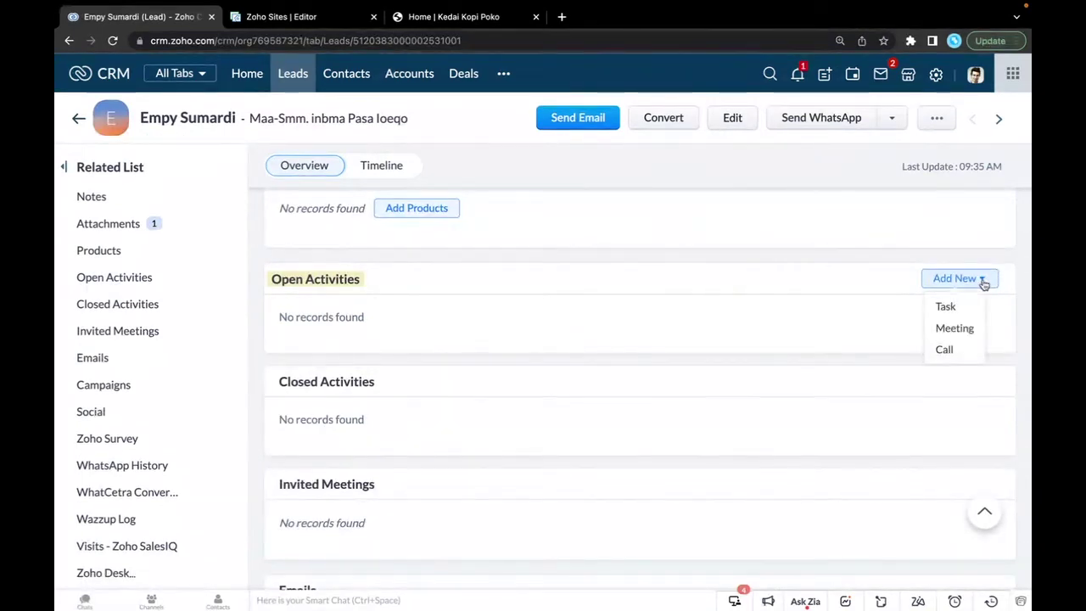
{"action": "left_click", "coordinate": [944, 350]}
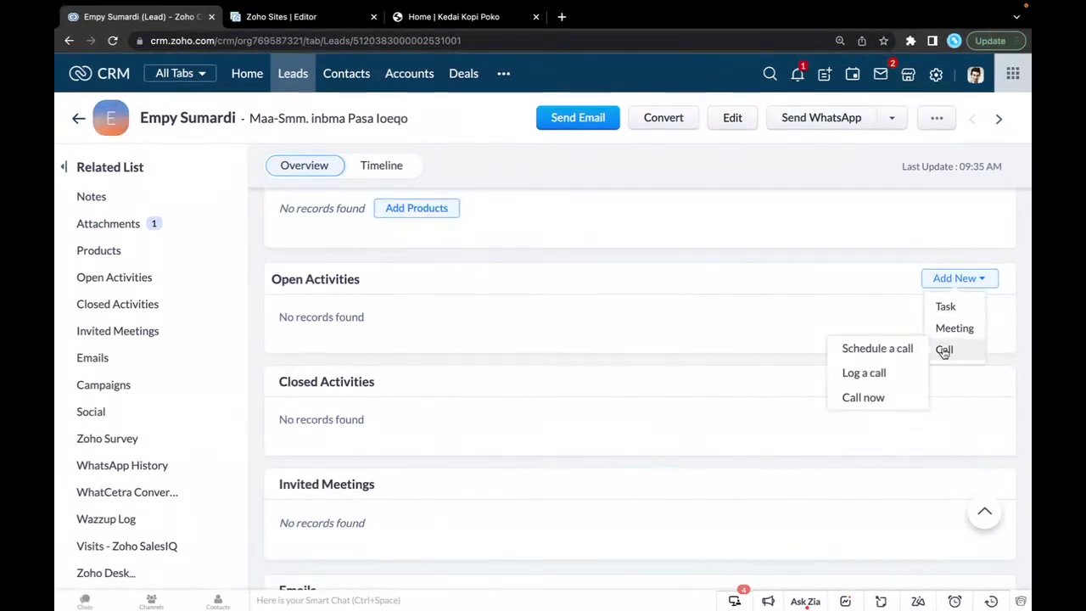
{"action": "left_click", "coordinate": [875, 407]}
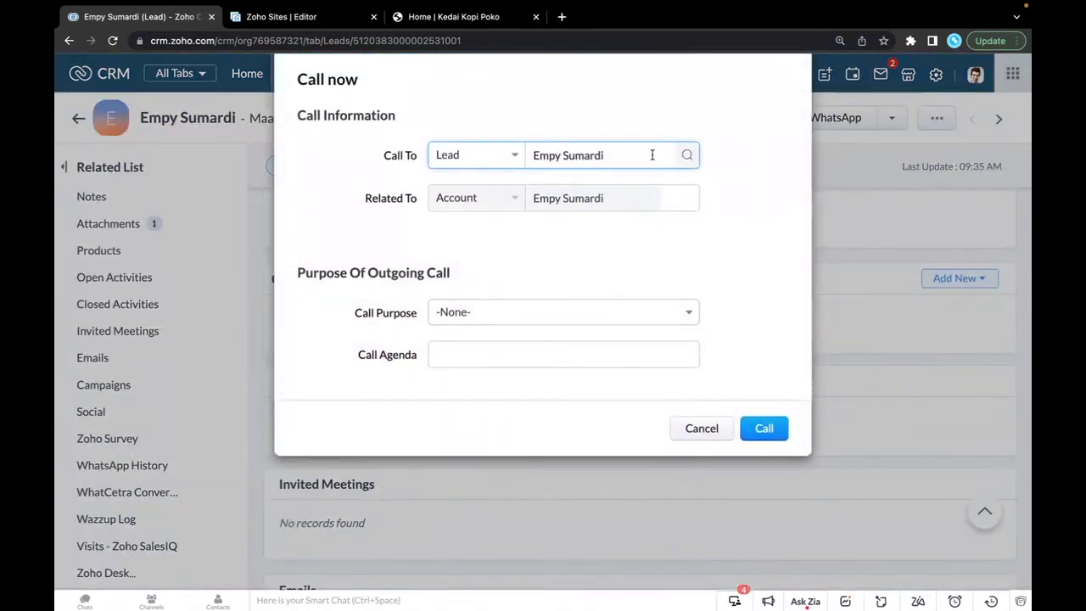
Step: Set the call purpose to Administratif and the agenda to "tanya detail inquy", place the call, and mark it as rejected
{"action": "left_click", "coordinate": [688, 313]}
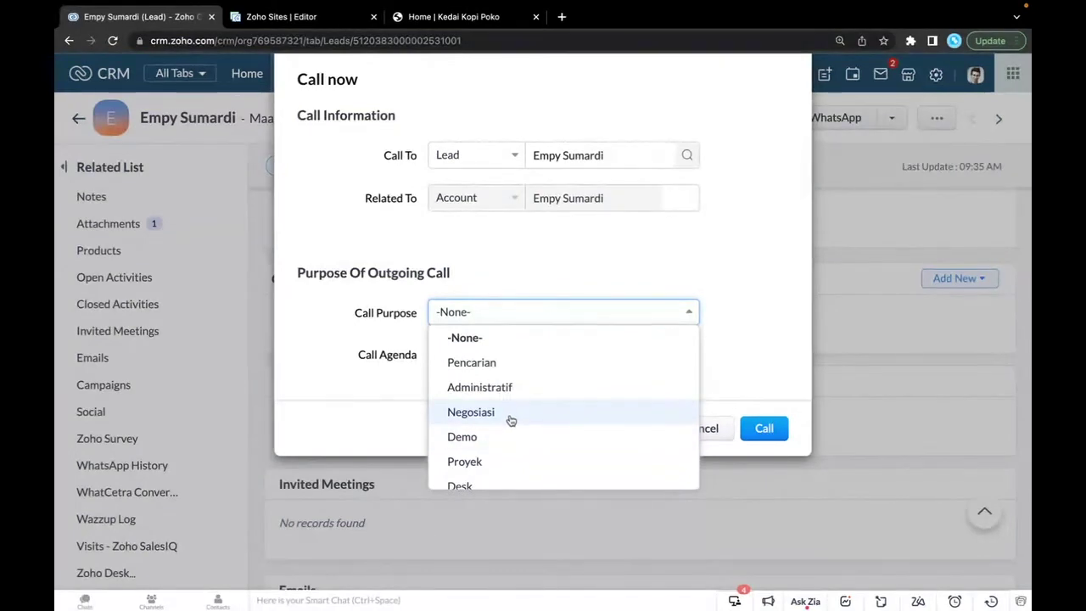
{"action": "left_click", "coordinate": [507, 387]}
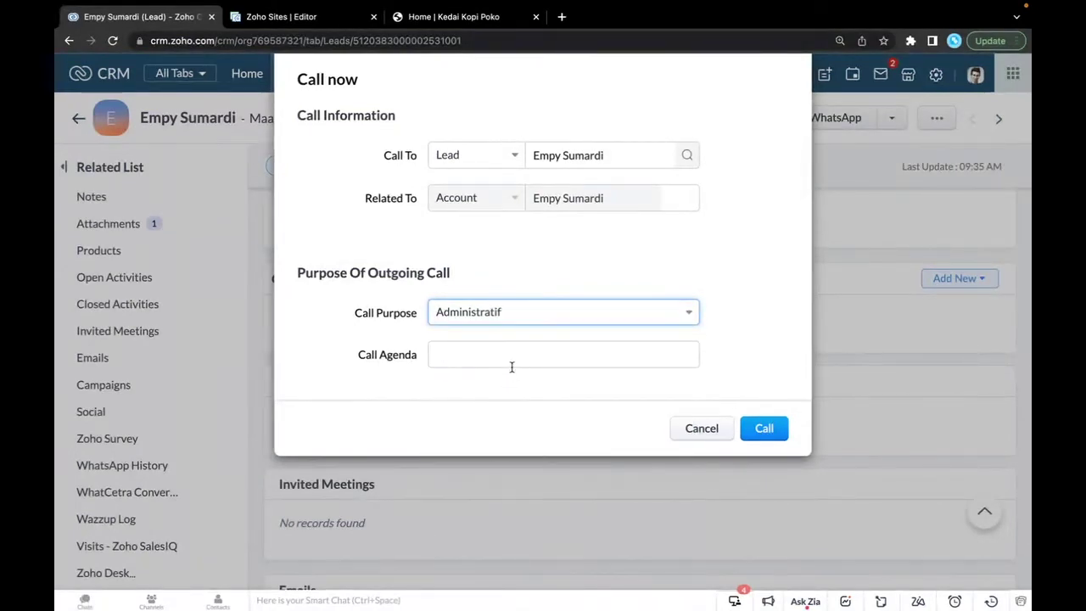
{"action": "left_click", "coordinate": [511, 356]}
{"action": "type", "text": "tany"}
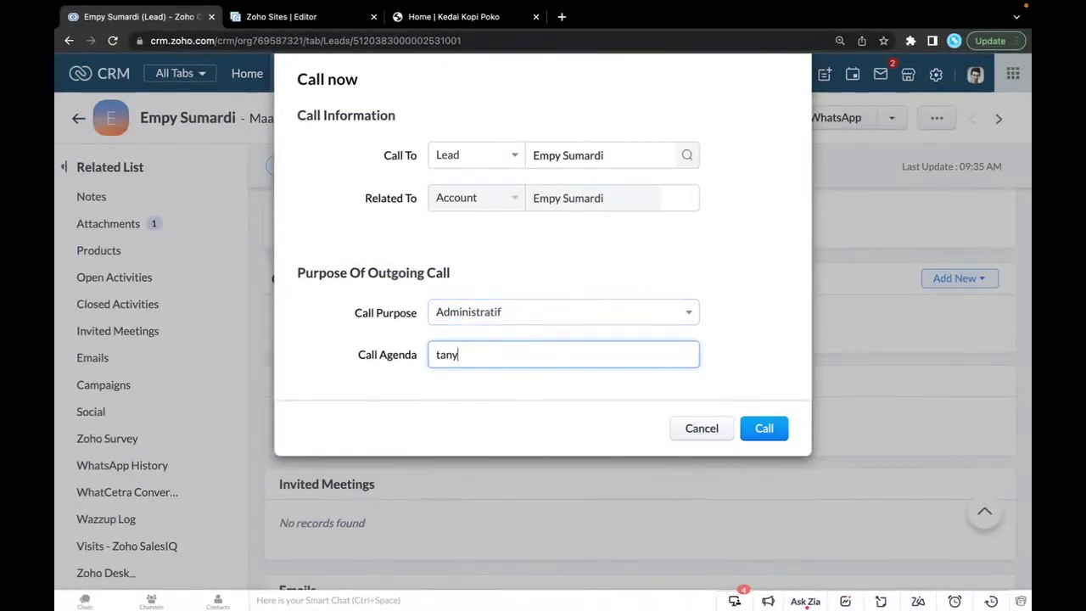
{"action": "type", "text": "a detail inqu"}
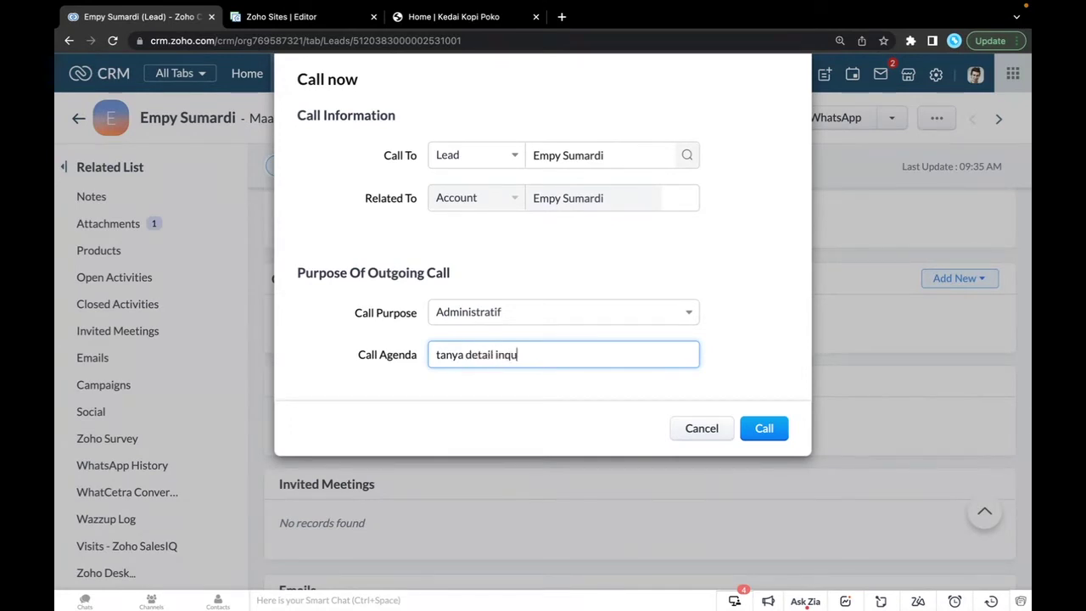
{"action": "type", "text": "y"}
{"action": "left_click", "coordinate": [755, 428]}
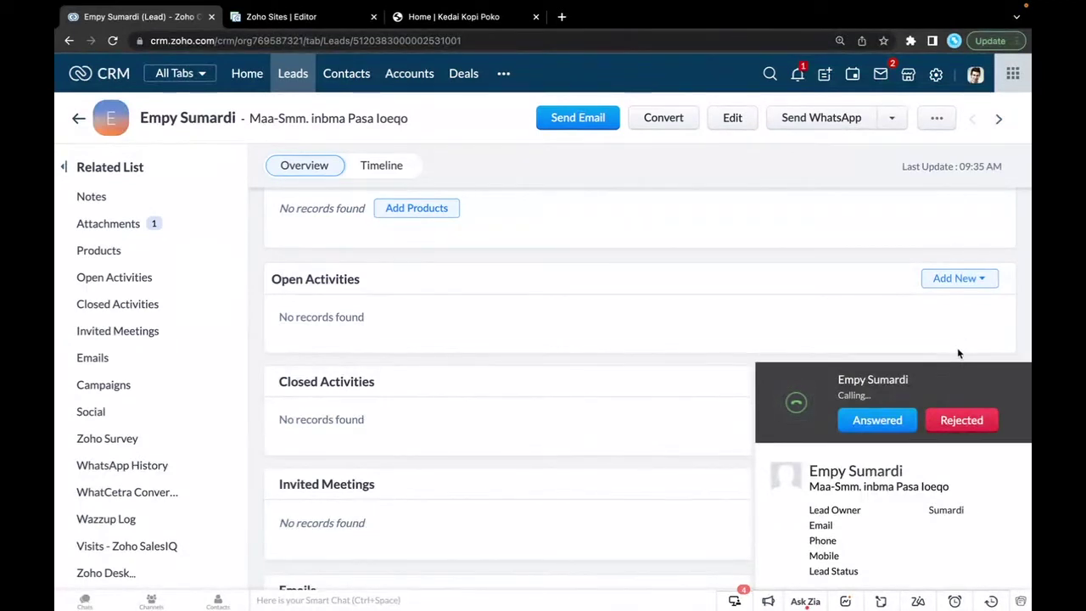
{"action": "left_click", "coordinate": [960, 426]}
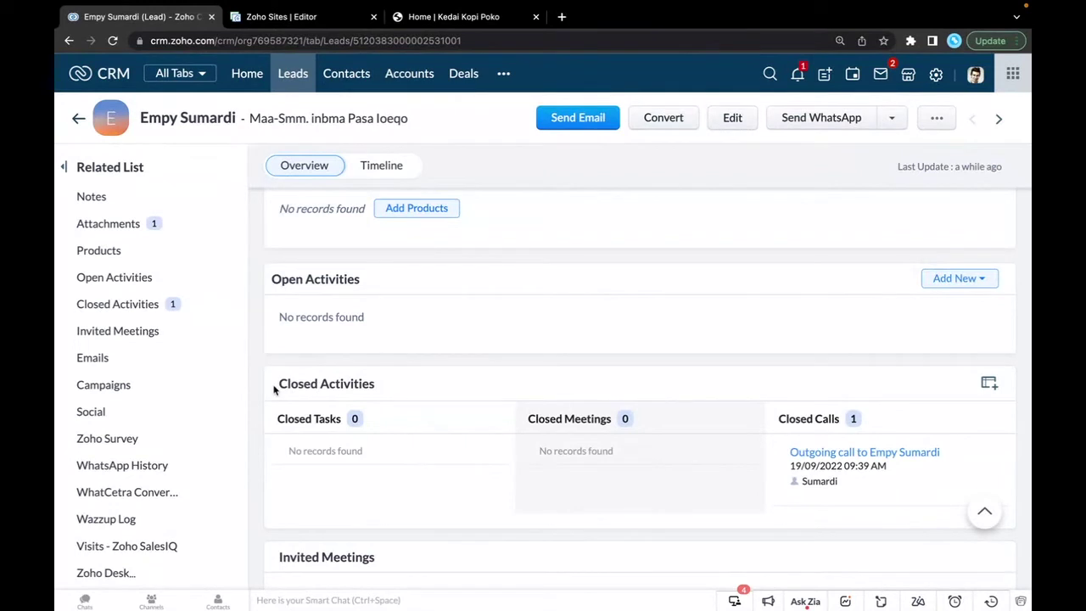
Step: Add a meeting titled "Demo Meeting" to the lead's Open Activities, set its date to 20/09/2022, and save it
{"action": "left_click", "coordinate": [985, 280]}
{"action": "left_click", "coordinate": [956, 327]}
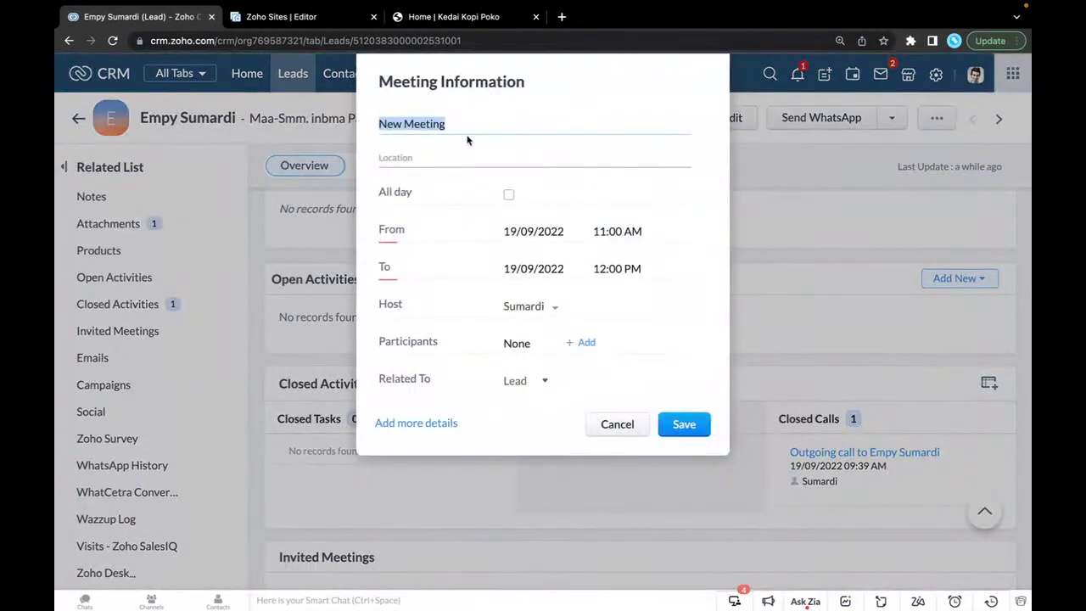
{"action": "type", "text": "Demo"}
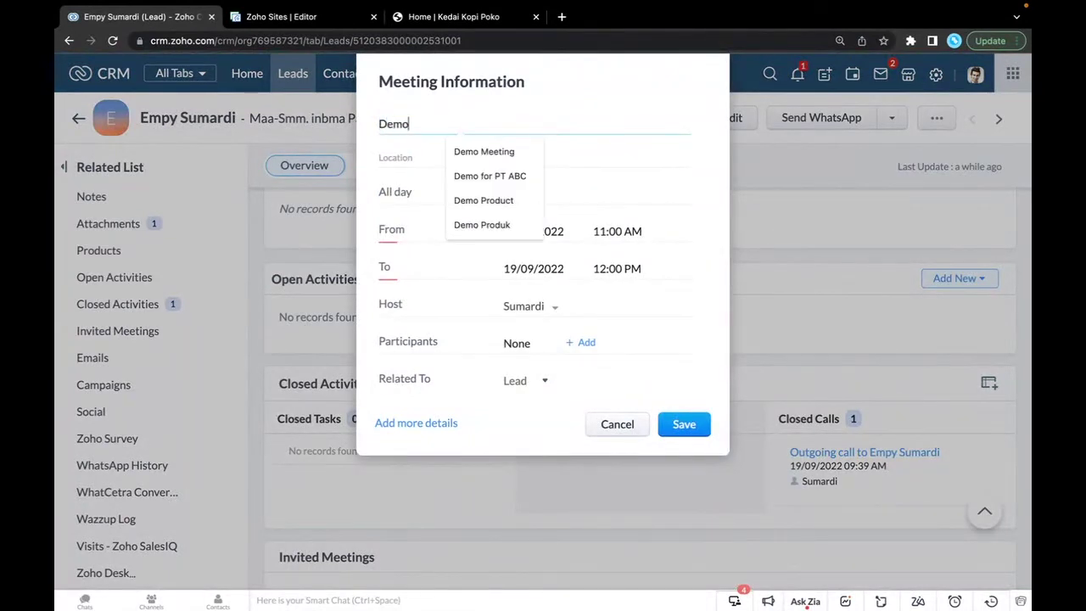
{"action": "type", "text": " Meetin"}
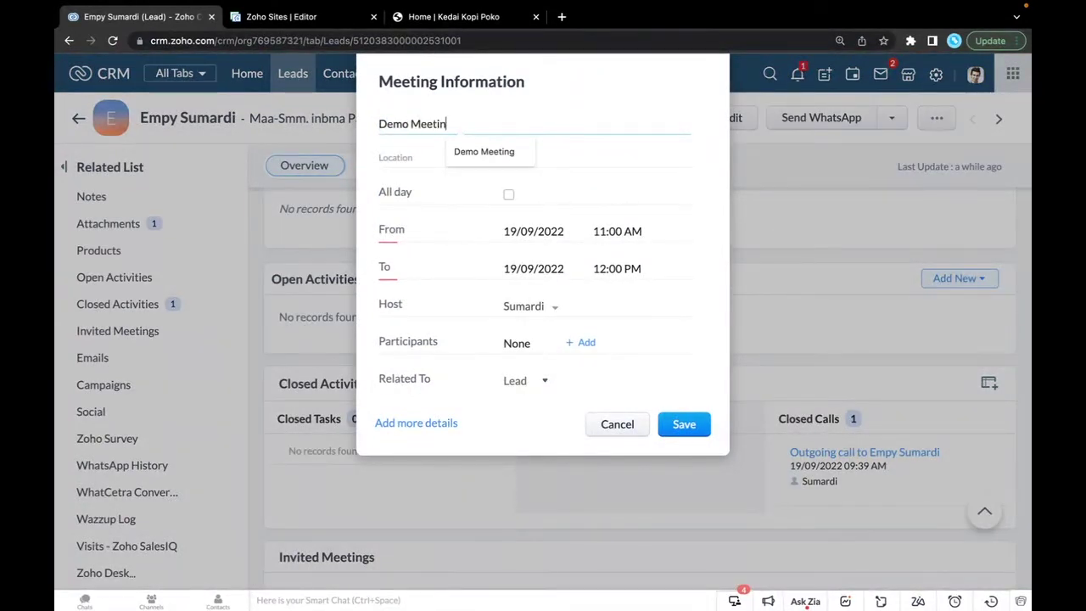
{"action": "type", "text": "g"}
{"action": "left_click", "coordinate": [437, 158]}
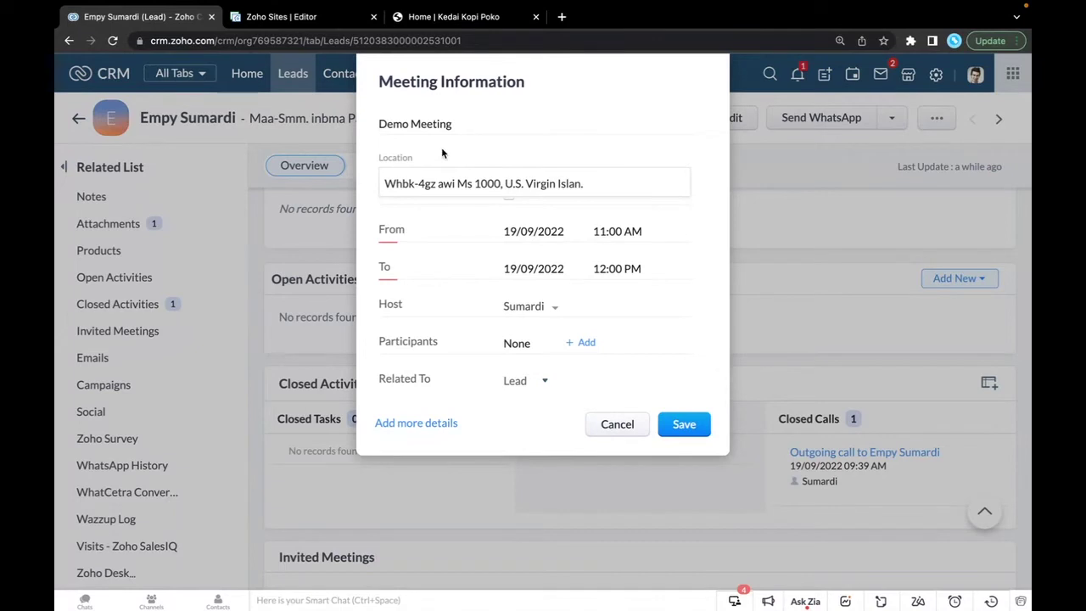
{"action": "left_click", "coordinate": [556, 234]}
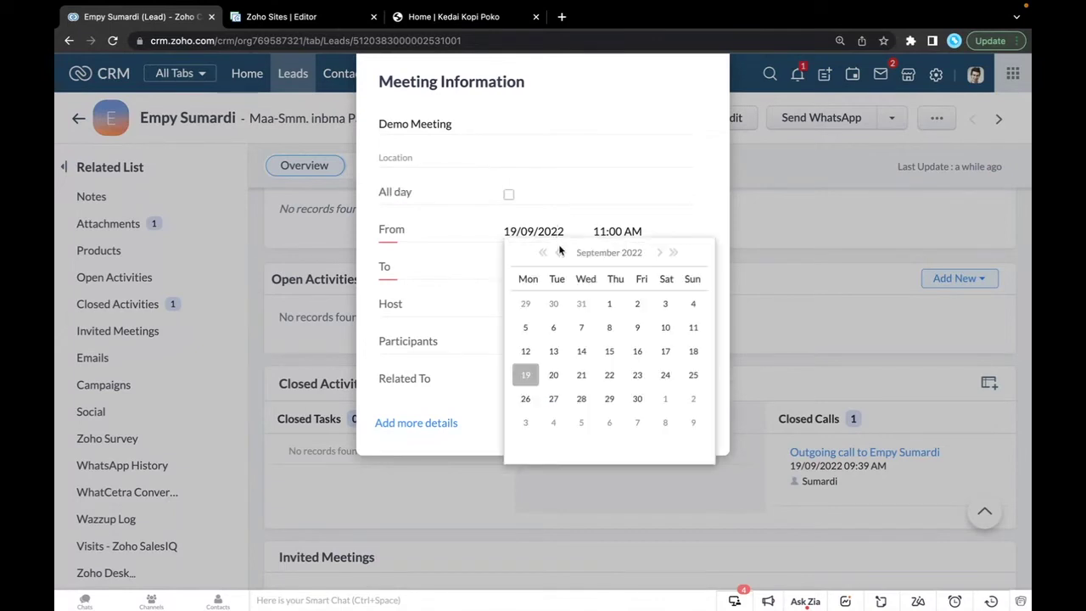
{"action": "left_click", "coordinate": [554, 375]}
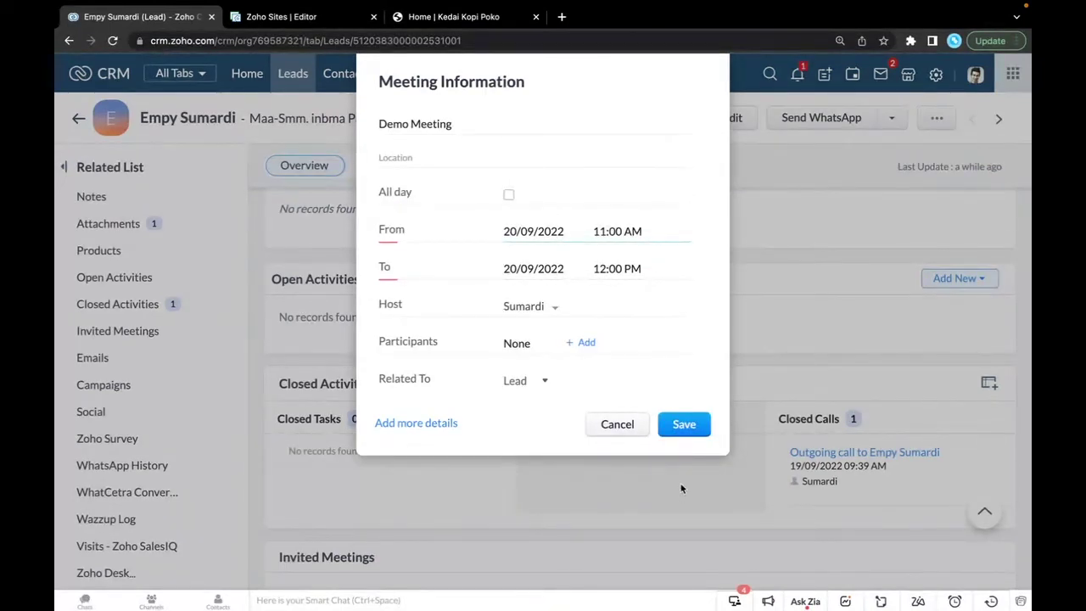
{"action": "left_click", "coordinate": [688, 426]}
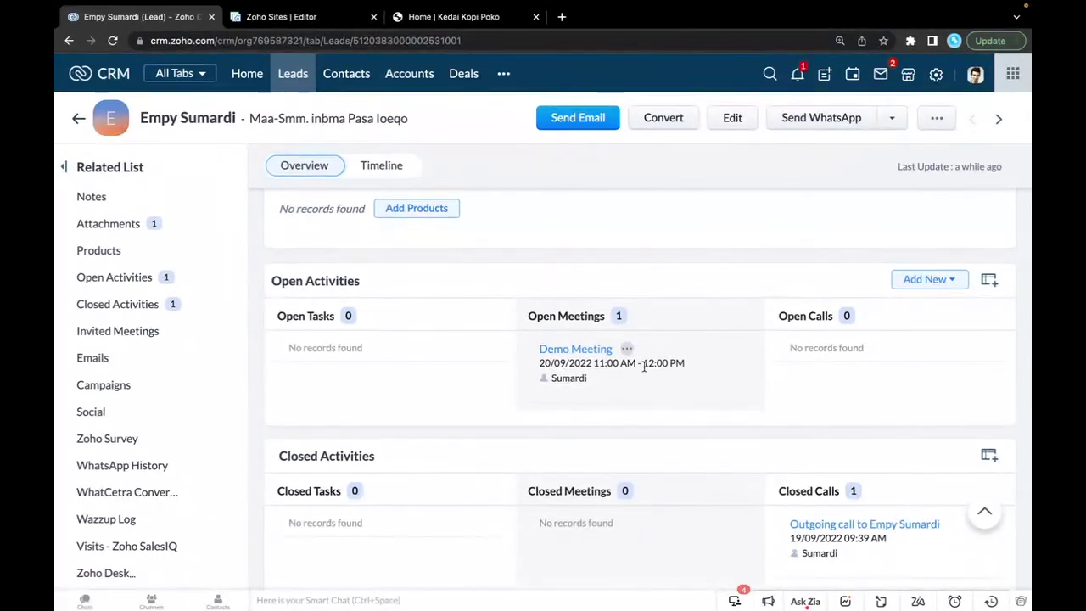
Step: Go back to the Leads list, reopen the newest lead, and review its information from the overview through the address section
{"action": "mouse_move", "coordinate": [581, 378]}
{"action": "left_click", "coordinate": [286, 81]}
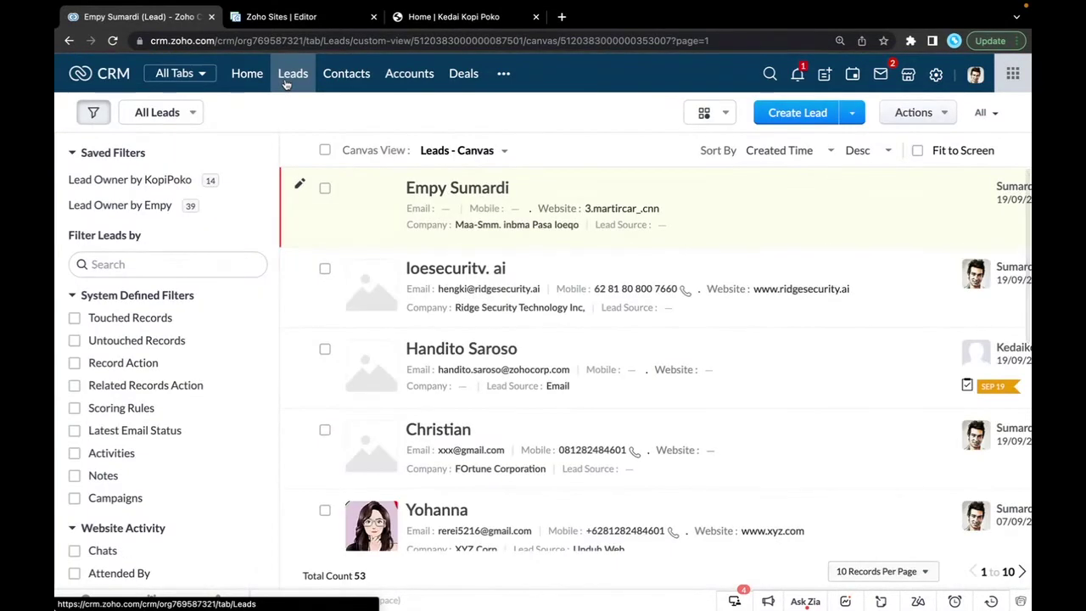
{"action": "left_click", "coordinate": [460, 192]}
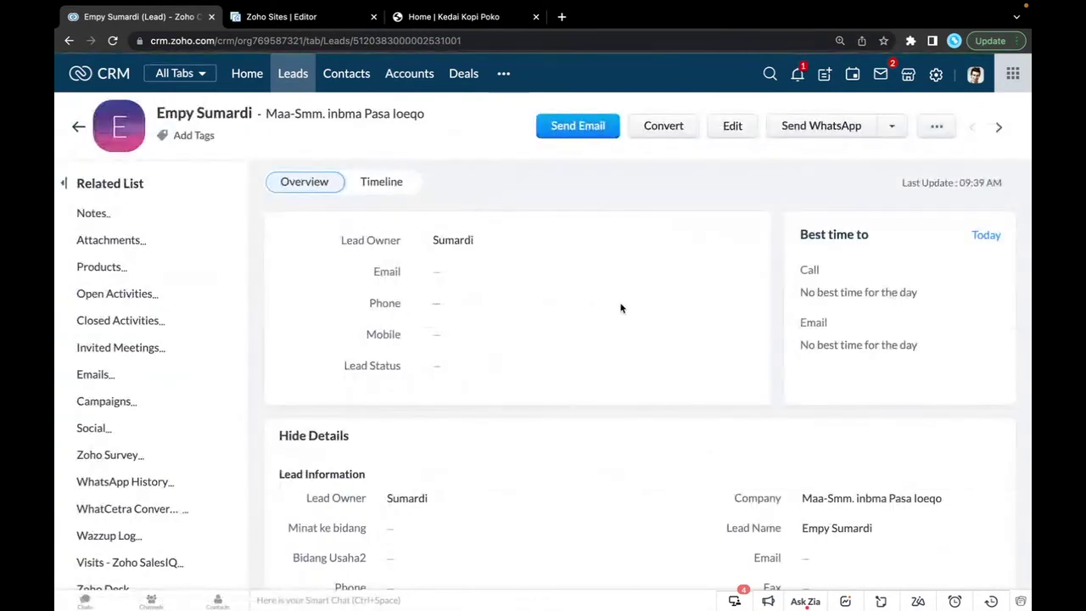
{"action": "scroll", "coordinate": [695, 410], "scroll_direction": "down", "scroll_amount": 2}
{"action": "scroll", "coordinate": [695, 412], "scroll_direction": "down", "scroll_amount": 5}
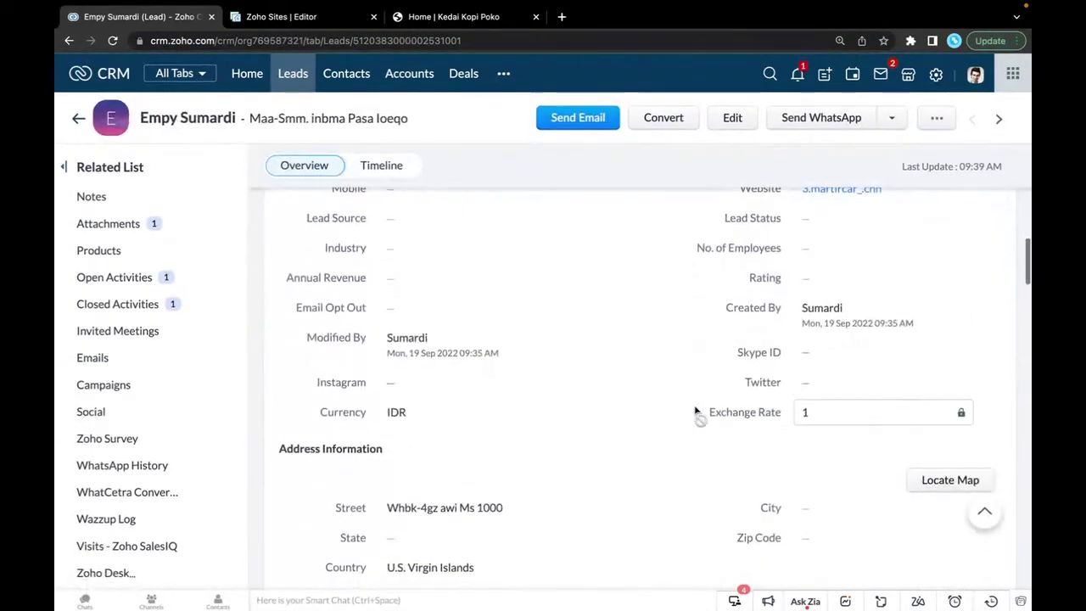
{"action": "scroll", "coordinate": [695, 411], "scroll_direction": "down", "scroll_amount": 3}
{"action": "scroll", "coordinate": [638, 258], "scroll_direction": "up", "scroll_amount": 10}
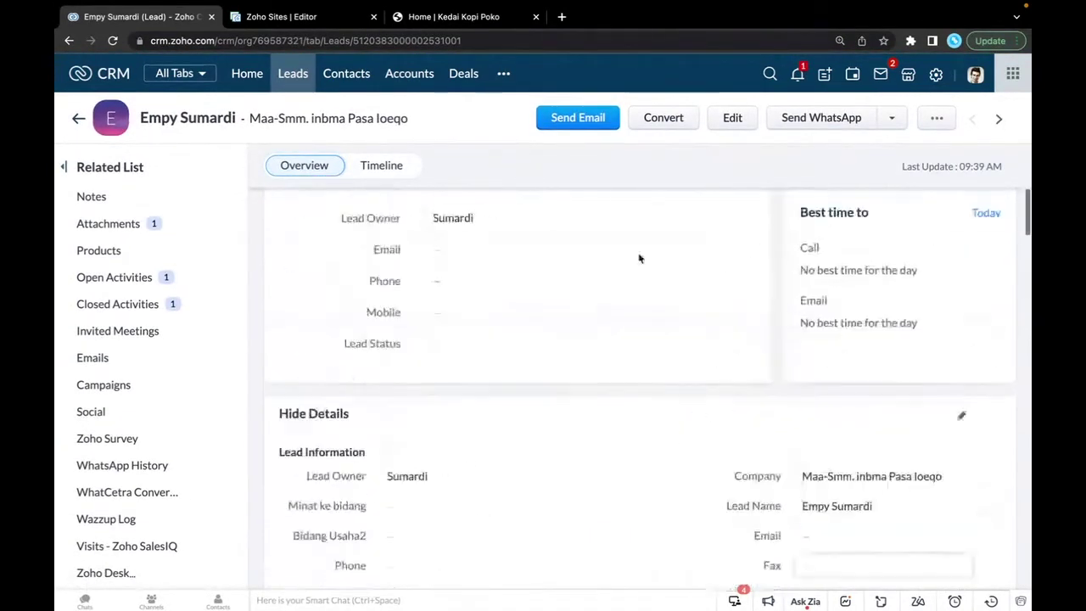
Step: Try to send an email to the open lead, and check its contact details down to the address section
{"action": "left_click", "coordinate": [594, 127]}
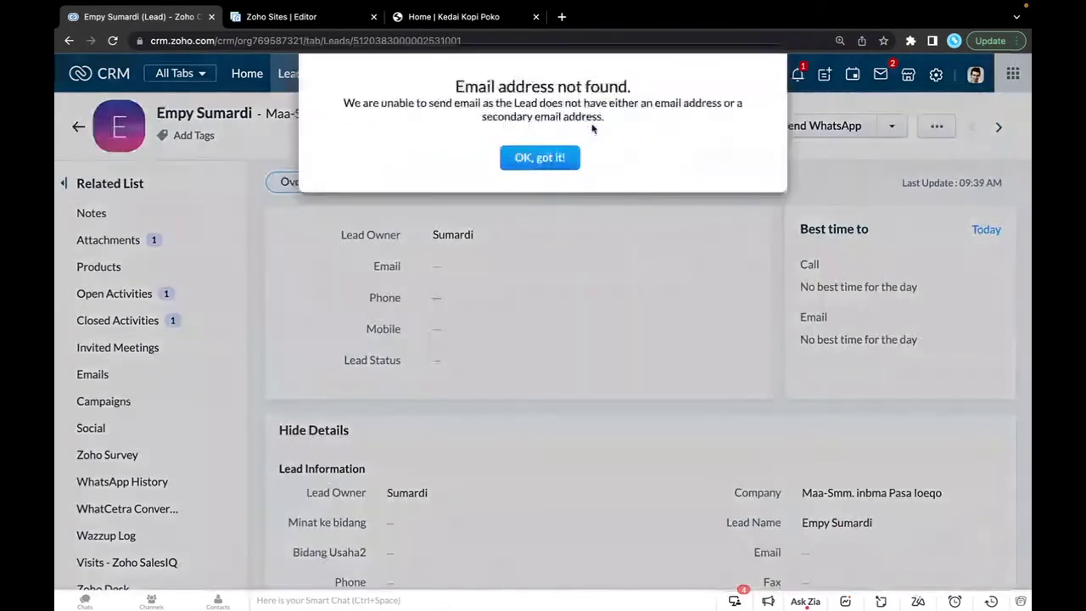
{"action": "left_click", "coordinate": [560, 160]}
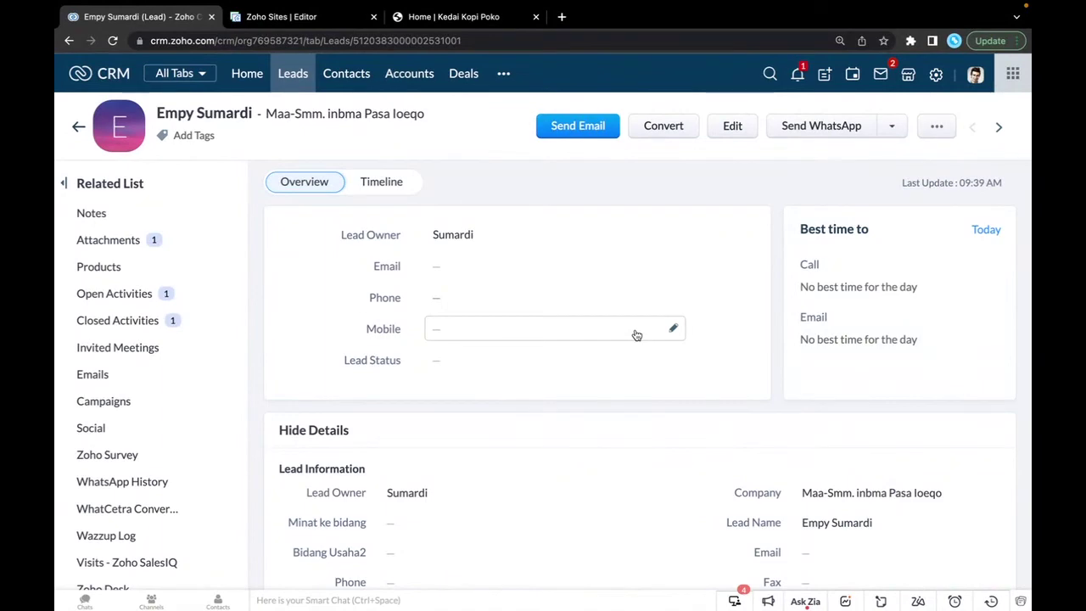
{"action": "scroll", "coordinate": [672, 427], "scroll_direction": "down", "scroll_amount": 5}
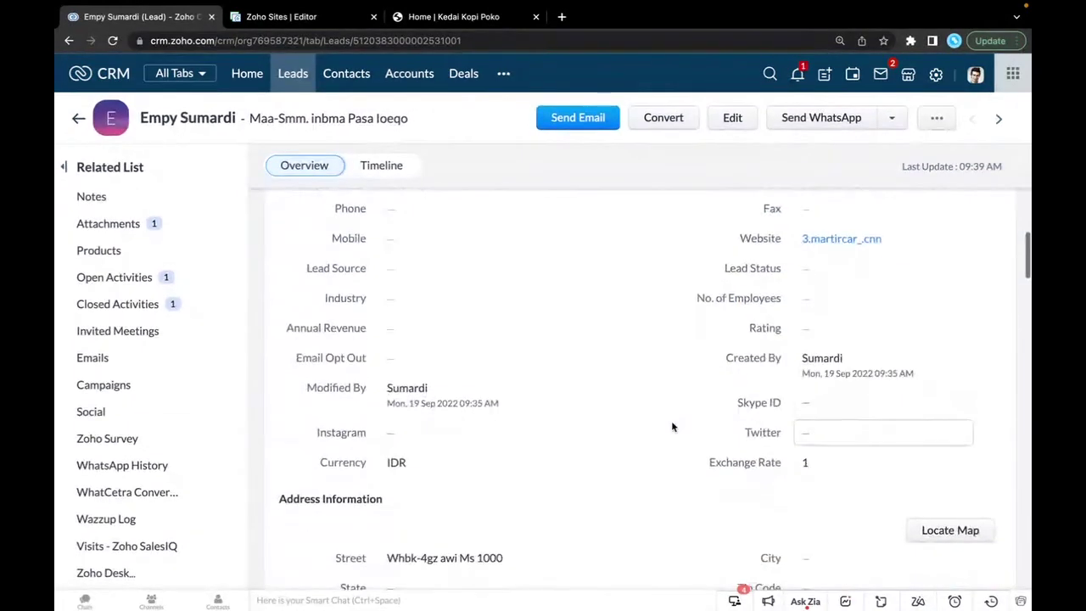
{"action": "scroll", "coordinate": [672, 429], "scroll_direction": "up", "scroll_amount": 5}
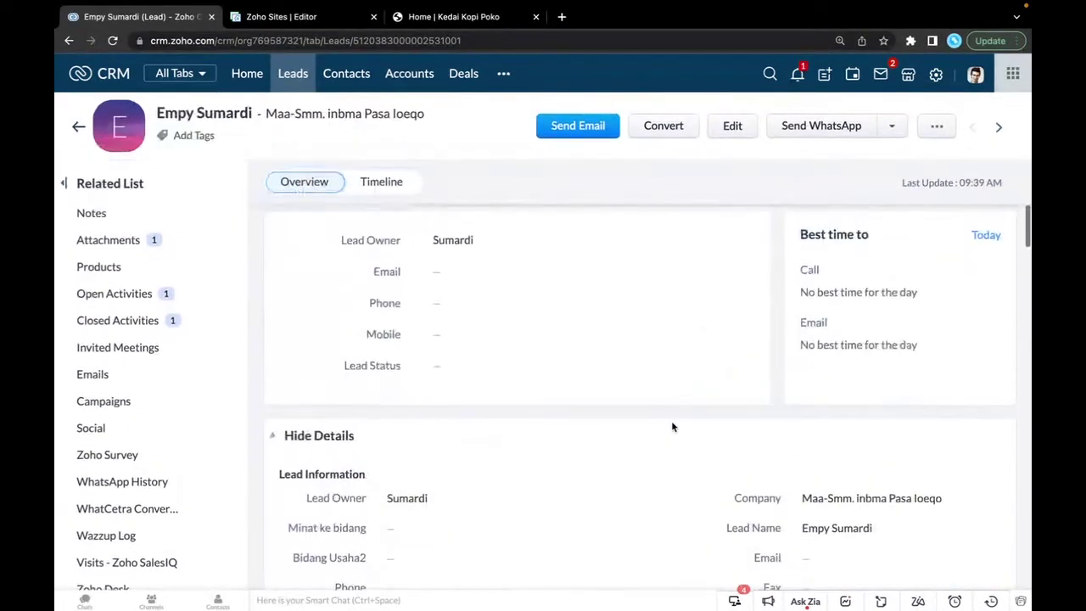
Step: Return to the Leads list, select the first, third and fourth leads, and choose the macro "Follow up right away" for them
{"action": "left_click", "coordinate": [286, 74]}
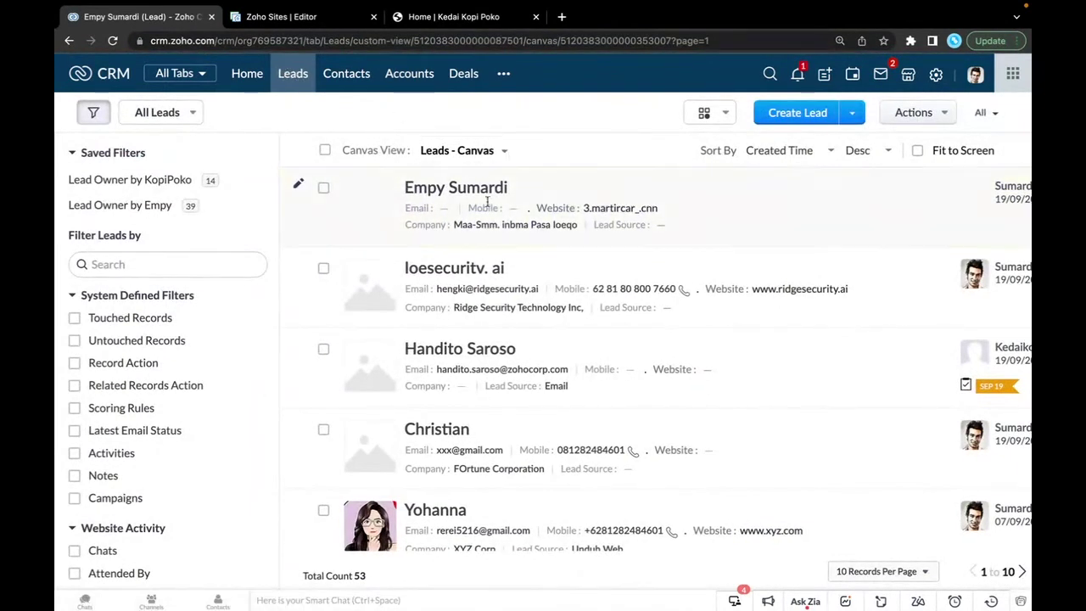
{"action": "left_click", "coordinate": [324, 347]}
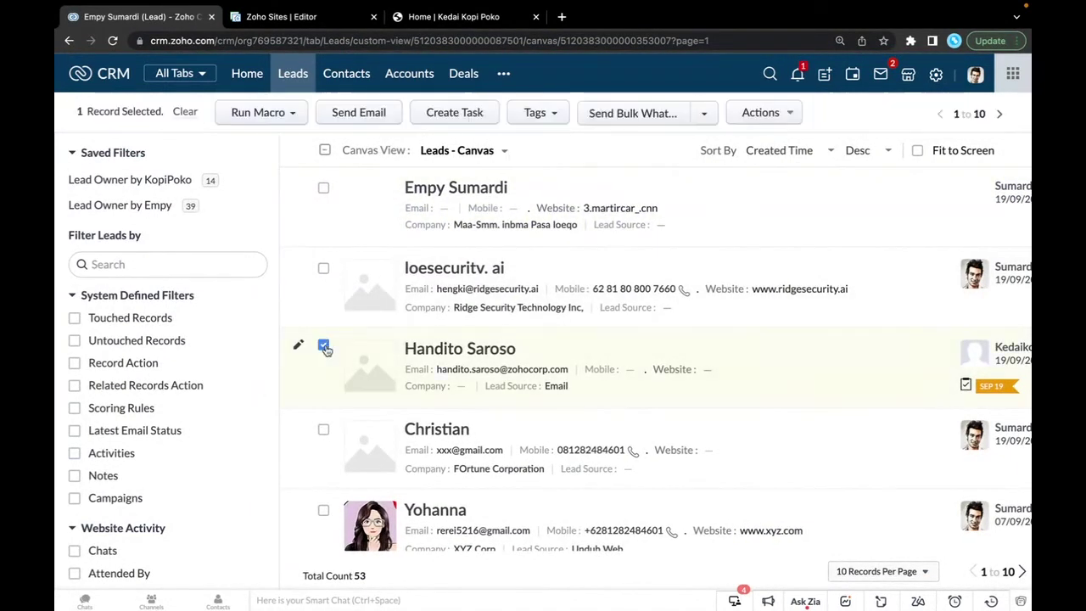
{"action": "left_click", "coordinate": [325, 430]}
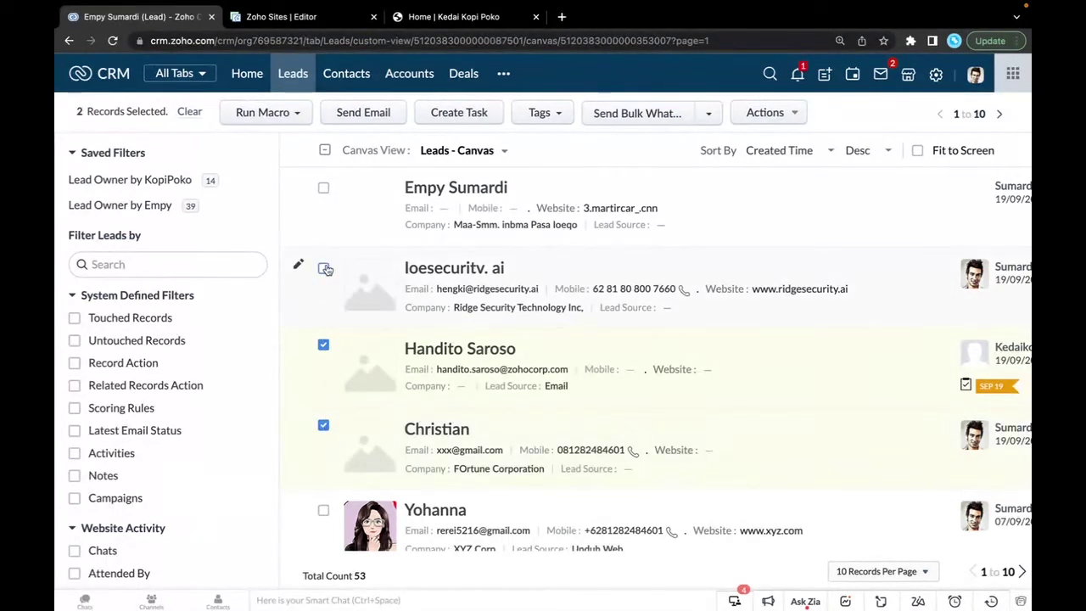
{"action": "left_click", "coordinate": [324, 186]}
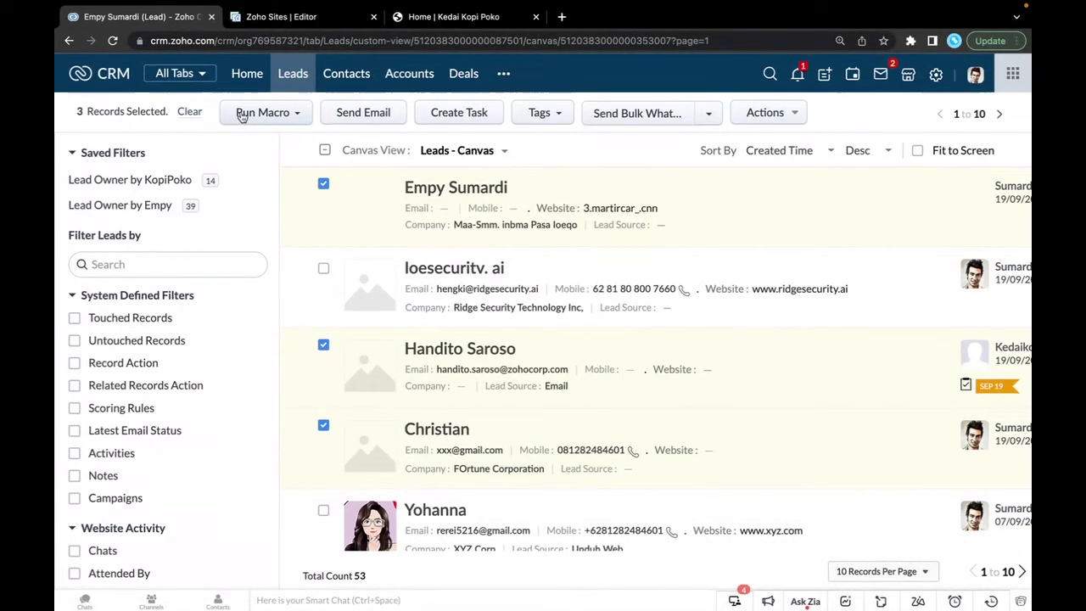
{"action": "left_click", "coordinate": [299, 116]}
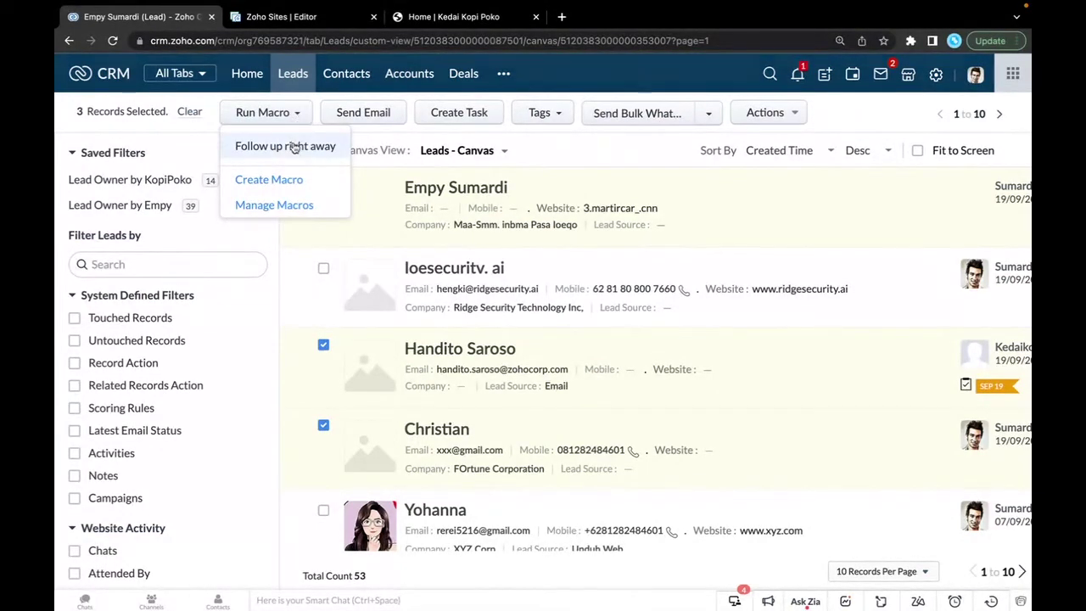
{"action": "left_click", "coordinate": [293, 148]}
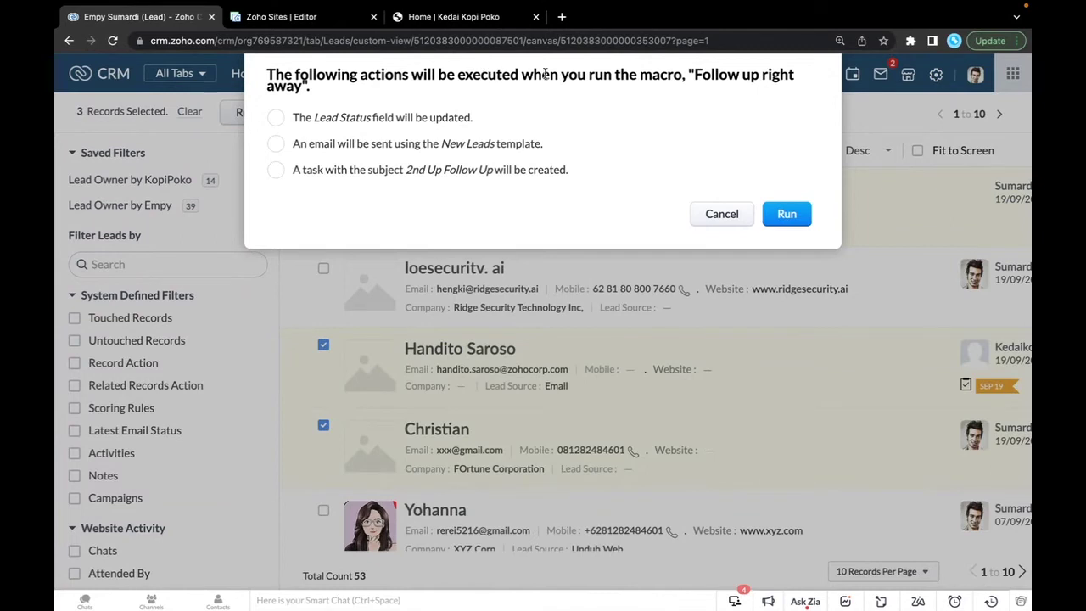
Step: Review the macro's Lead Status update, New Leads email and 2nd Up Follow Up task, and run it on the selected leads
{"action": "left_click_drag", "start_coordinate": [591, 76], "coordinate": [675, 77]}
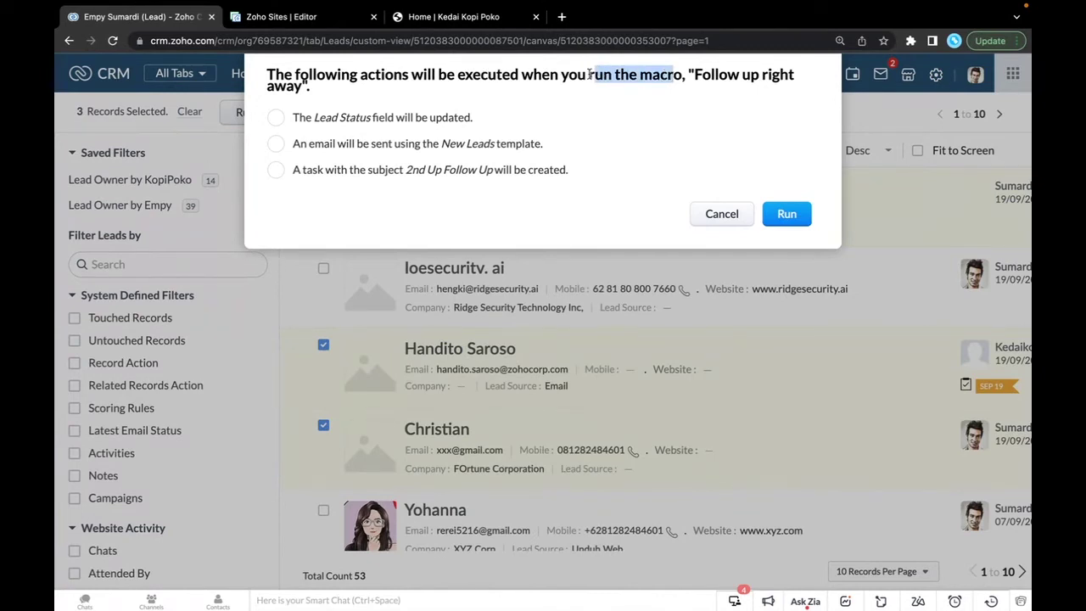
{"action": "left_click_drag", "start_coordinate": [590, 75], "coordinate": [683, 82]}
{"action": "left_click_drag", "start_coordinate": [319, 117], "coordinate": [381, 111]}
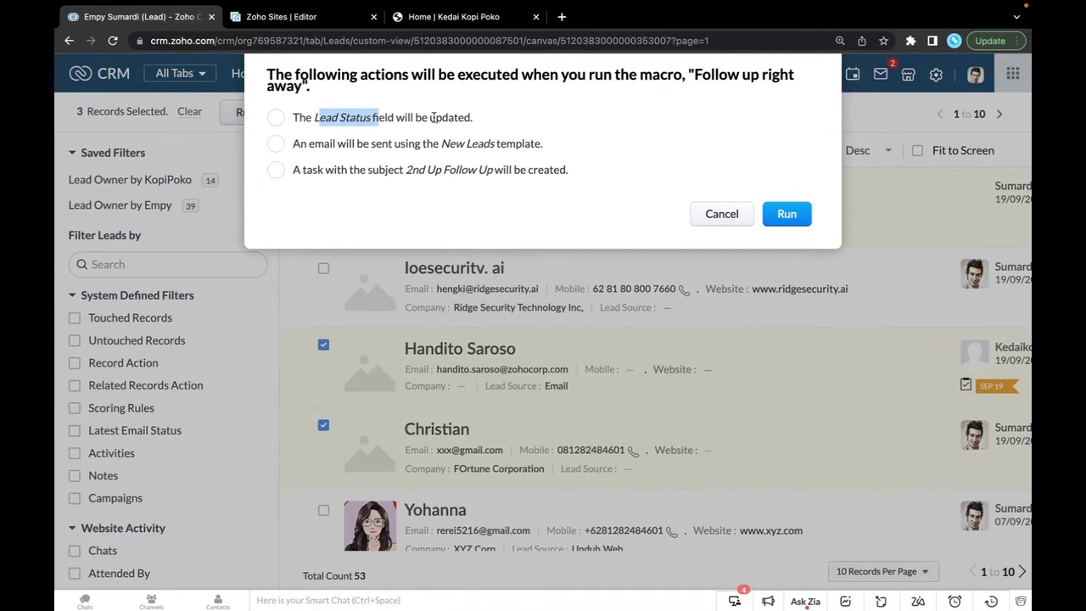
{"action": "left_click_drag", "start_coordinate": [430, 117], "coordinate": [479, 122]}
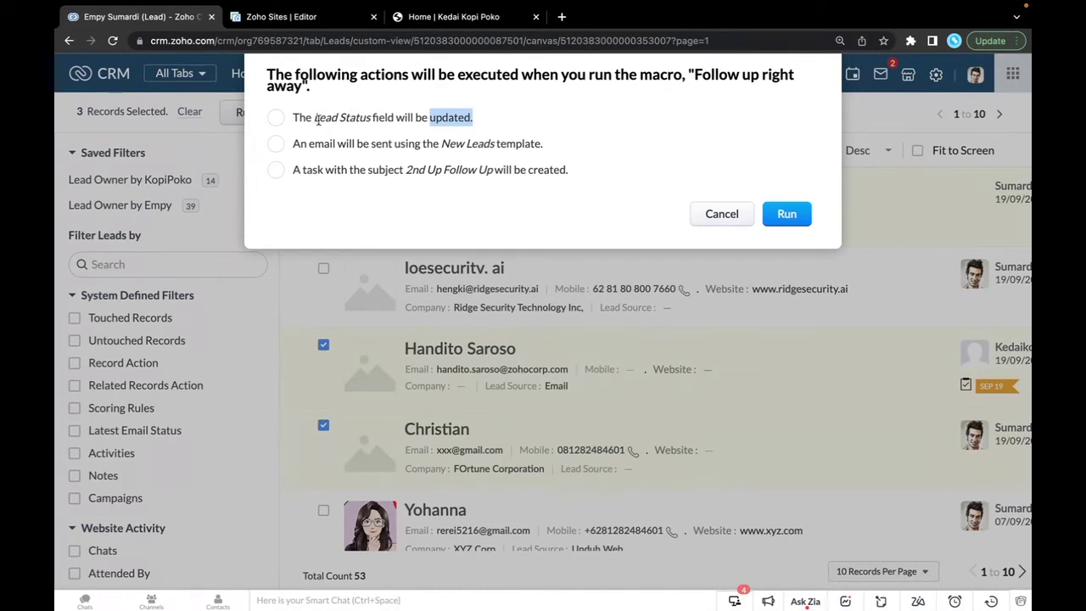
{"action": "left_click_drag", "start_coordinate": [318, 117], "coordinate": [380, 120]}
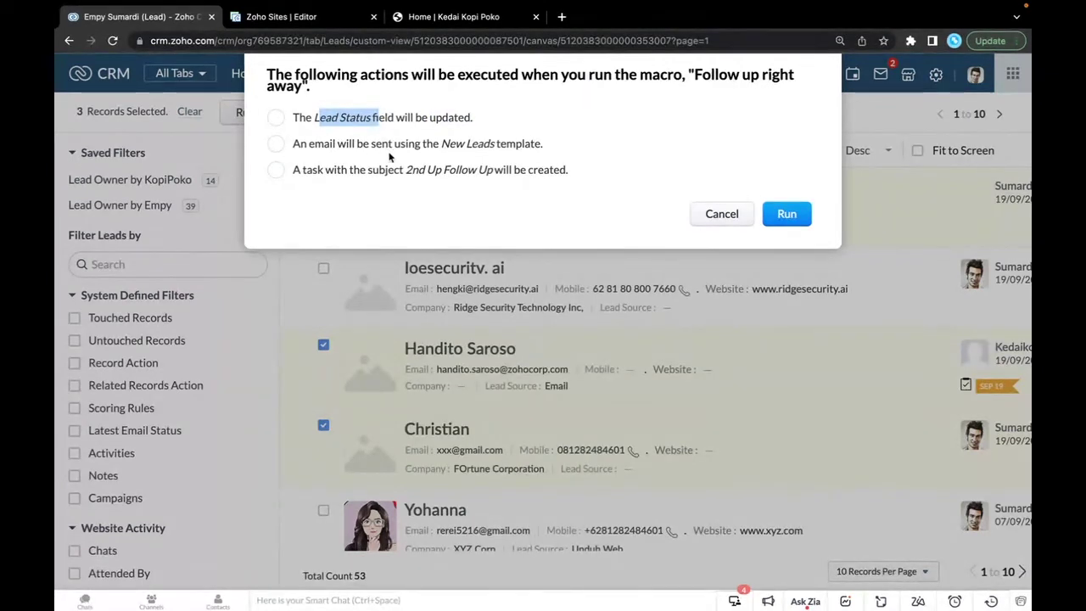
{"action": "left_click_drag", "start_coordinate": [447, 146], "coordinate": [544, 145]}
{"action": "left_click_drag", "start_coordinate": [443, 144], "coordinate": [548, 145]}
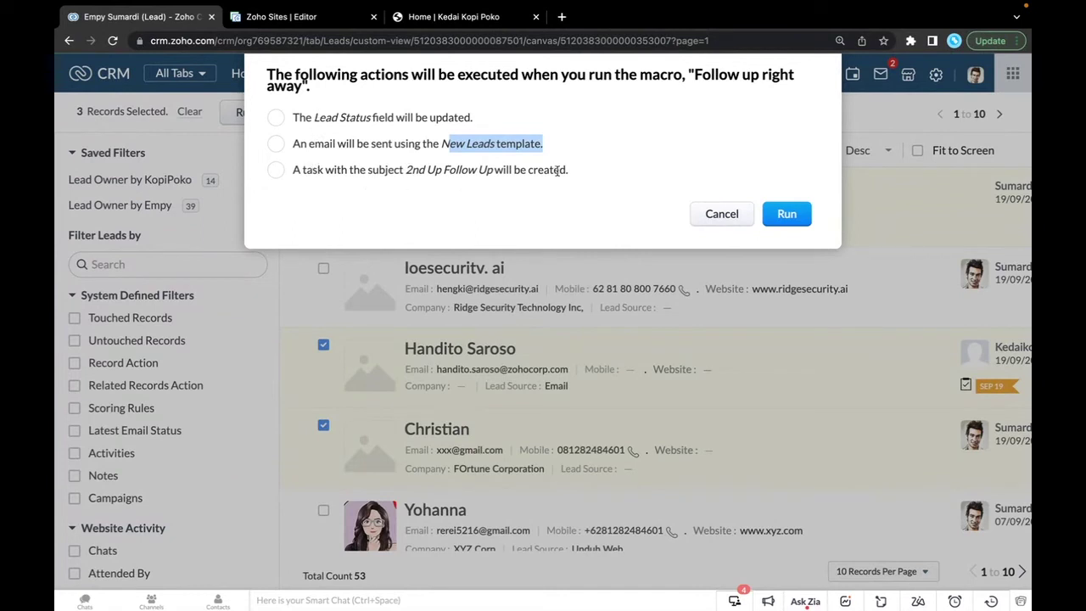
{"action": "left_click", "coordinate": [671, 136]}
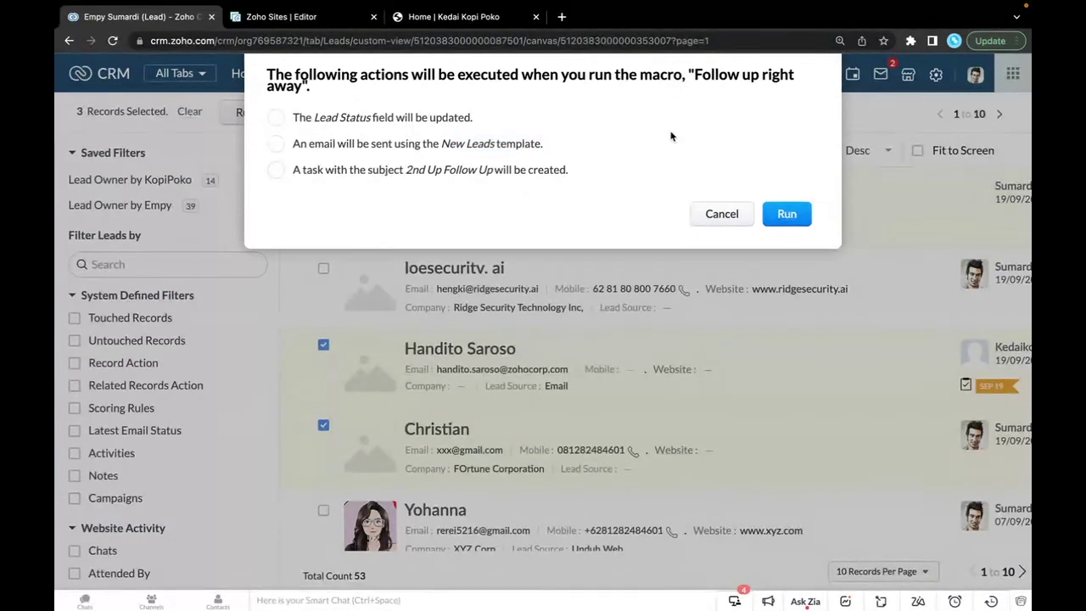
{"action": "left_click", "coordinate": [791, 221]}
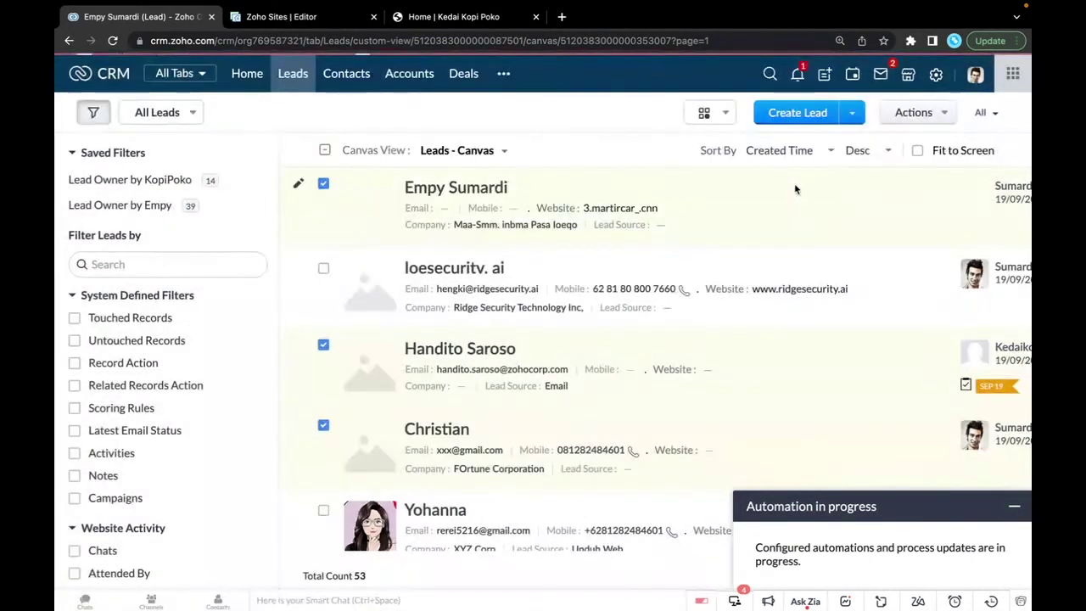
Step: Open the third lead in the list and inspect its Lead Status options, picking Sudah Dihubungi
{"action": "left_click", "coordinate": [482, 353]}
{"action": "left_click", "coordinate": [482, 353]}
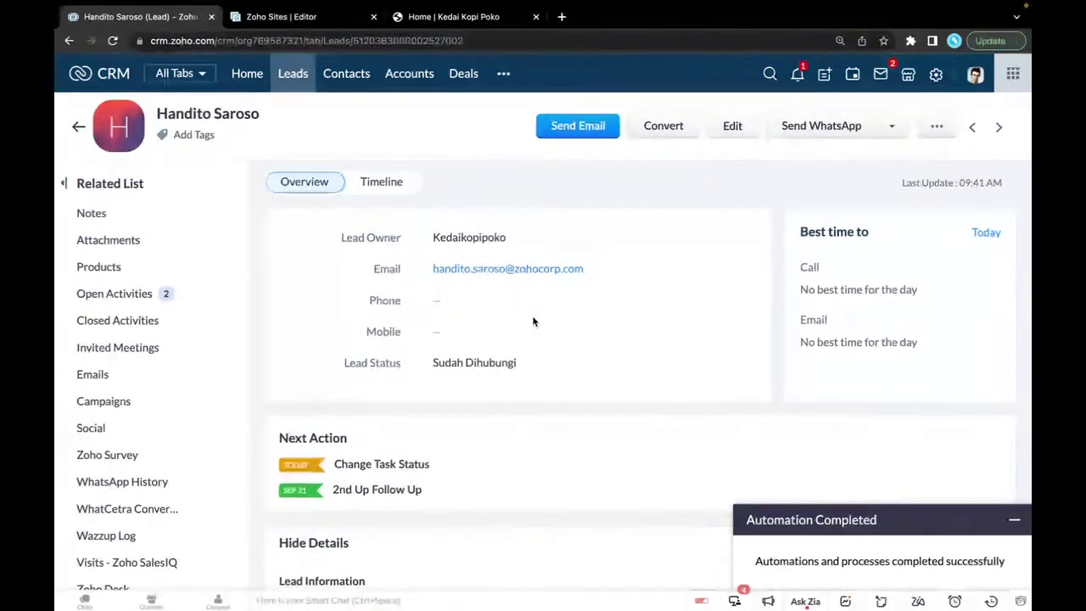
{"action": "scroll", "coordinate": [534, 320], "scroll_direction": "down", "scroll_amount": 3}
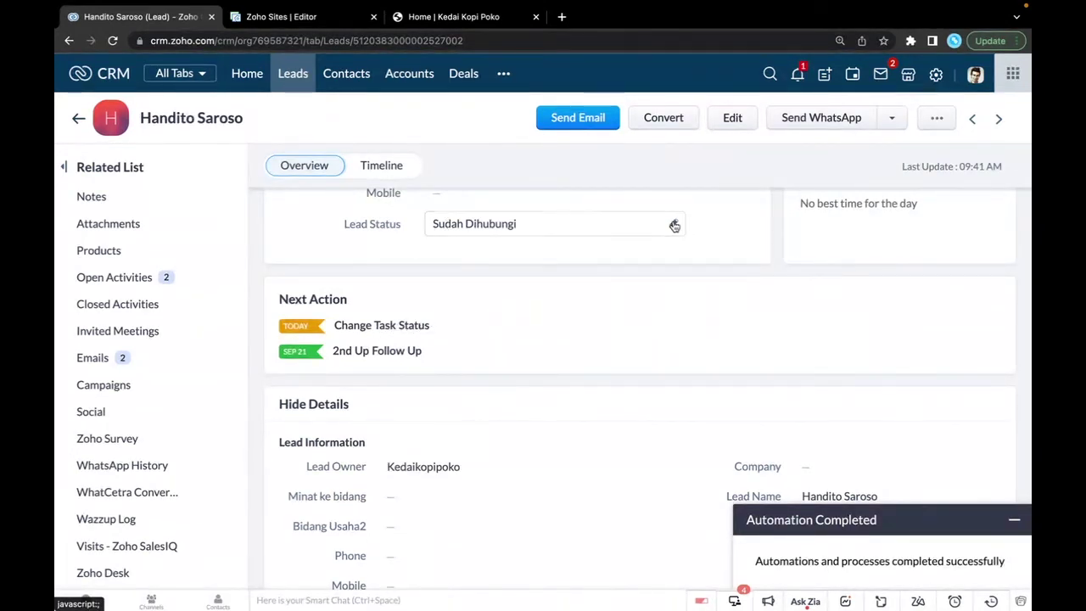
{"action": "left_click", "coordinate": [675, 225]}
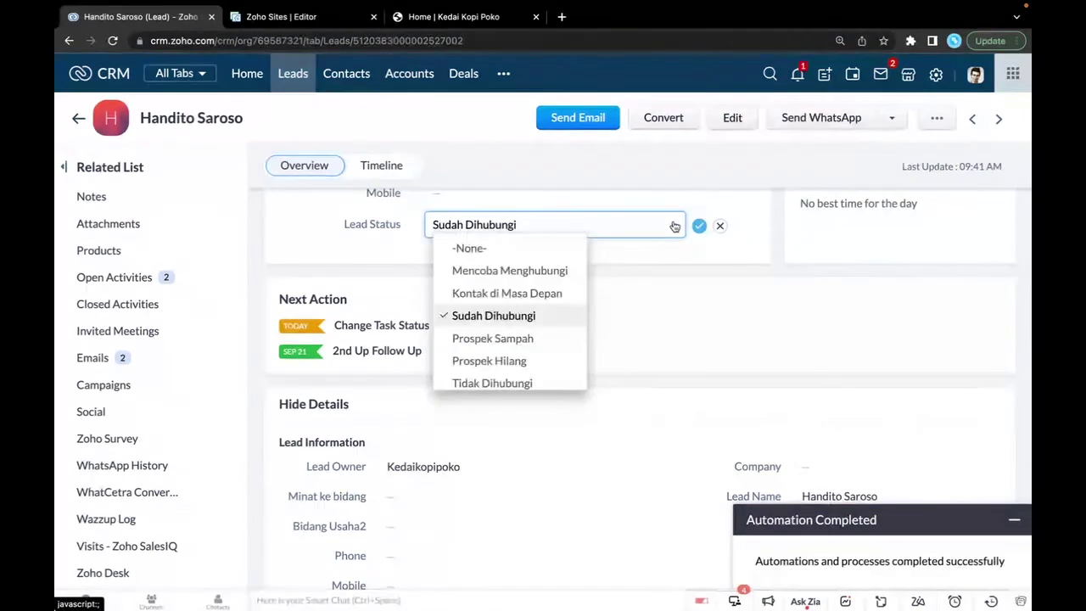
{"action": "left_click", "coordinate": [497, 316]}
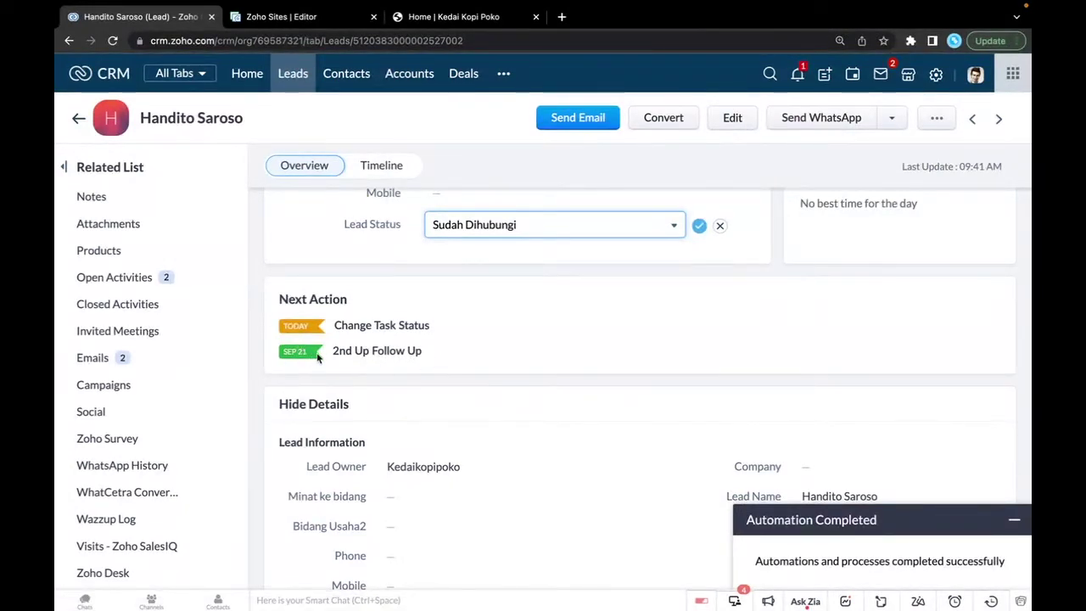
Step: Examine the lead's detail sections and its Emails related list, and return to the top of the overview
{"action": "scroll", "coordinate": [404, 382], "scroll_direction": "down", "scroll_amount": 3}
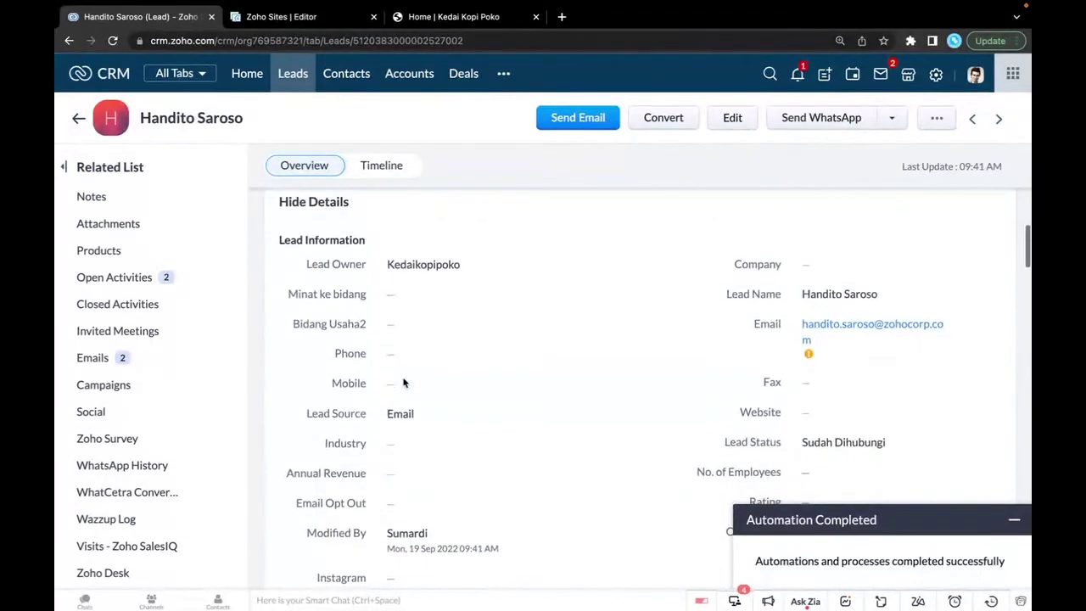
{"action": "scroll", "coordinate": [403, 382], "scroll_direction": "down", "scroll_amount": 2}
{"action": "scroll", "coordinate": [403, 382], "scroll_direction": "down", "scroll_amount": 6}
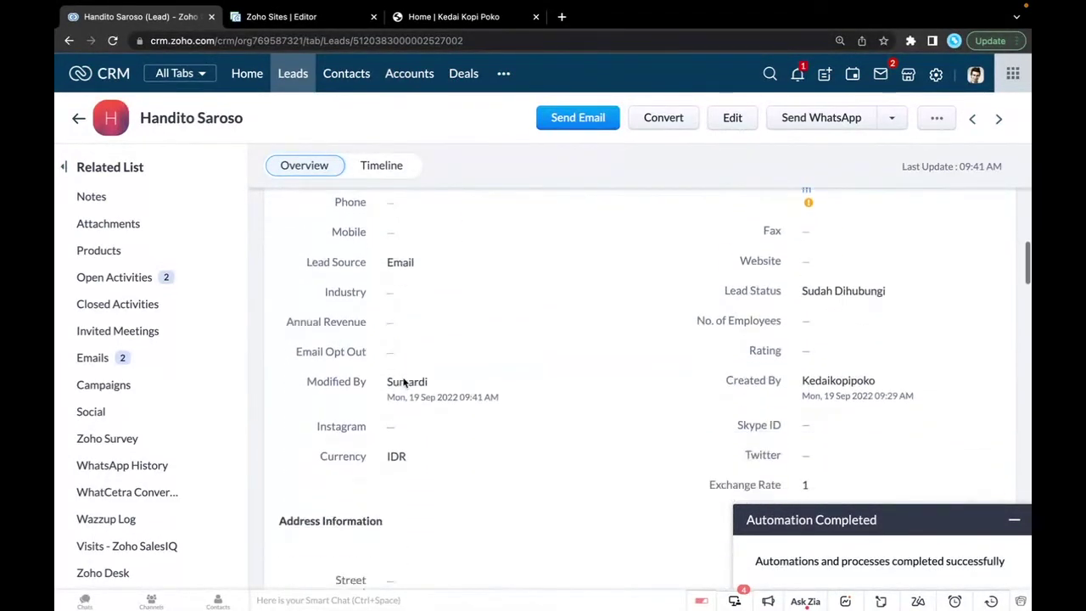
{"action": "scroll", "coordinate": [404, 381], "scroll_direction": "down", "scroll_amount": 2}
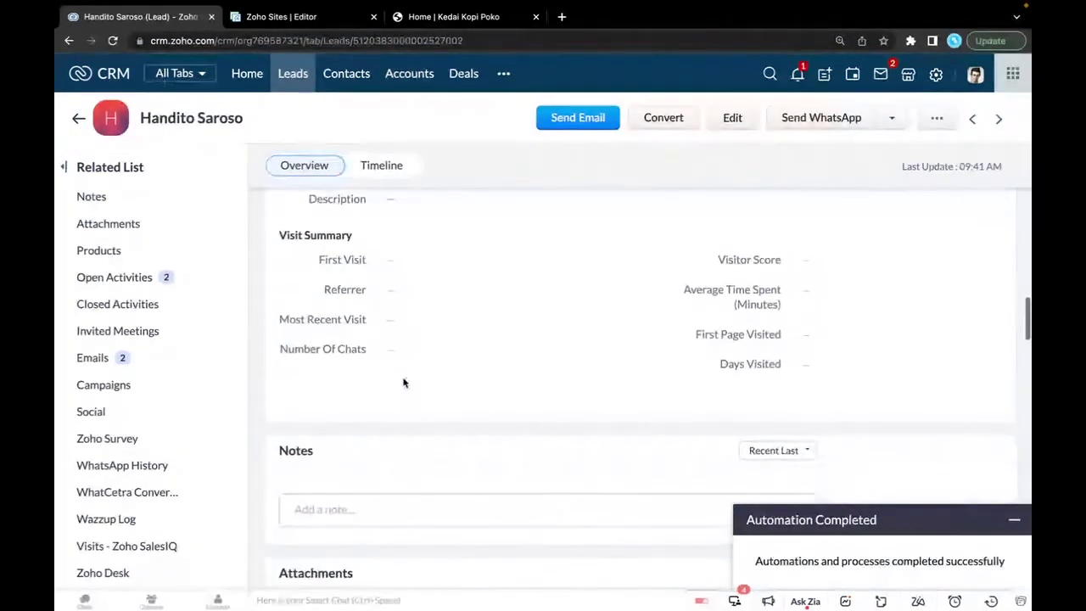
{"action": "left_click", "coordinate": [95, 358]}
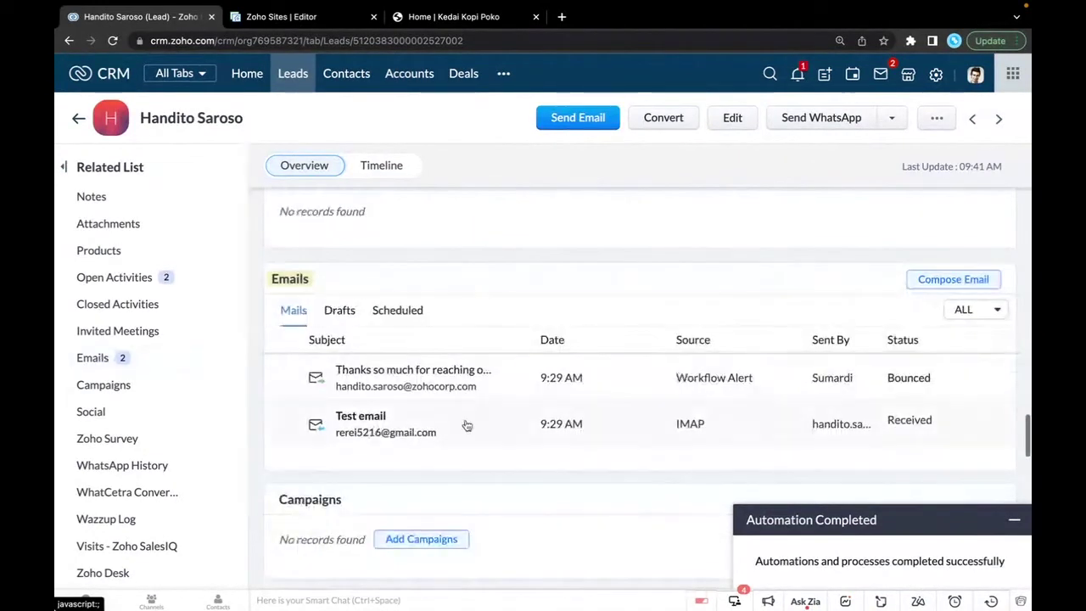
{"action": "left_click", "coordinate": [286, 89]}
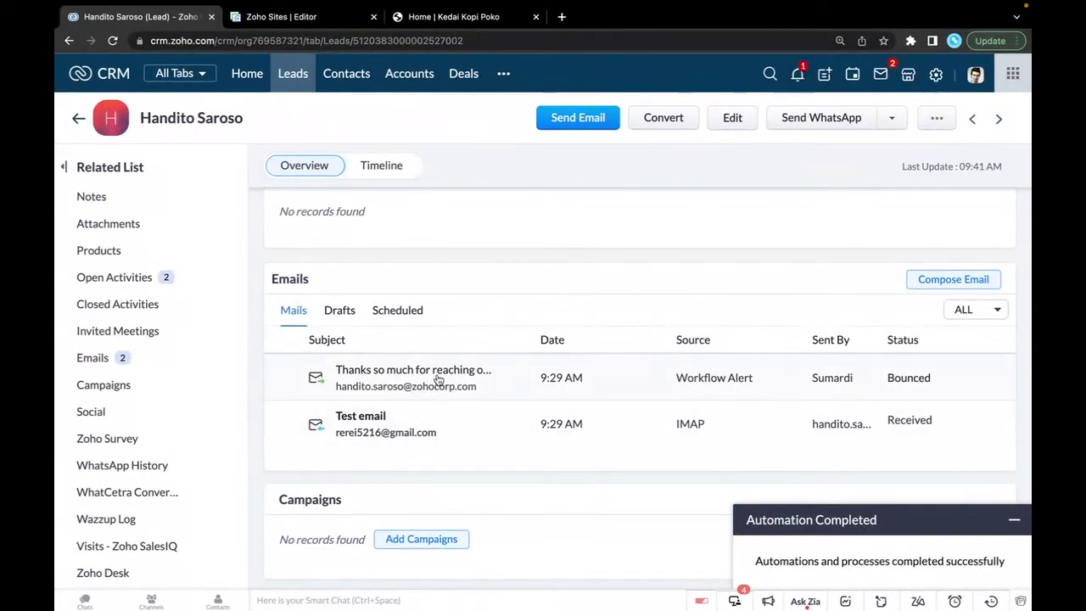
{"action": "scroll", "coordinate": [438, 380], "scroll_direction": "up", "scroll_amount": 15}
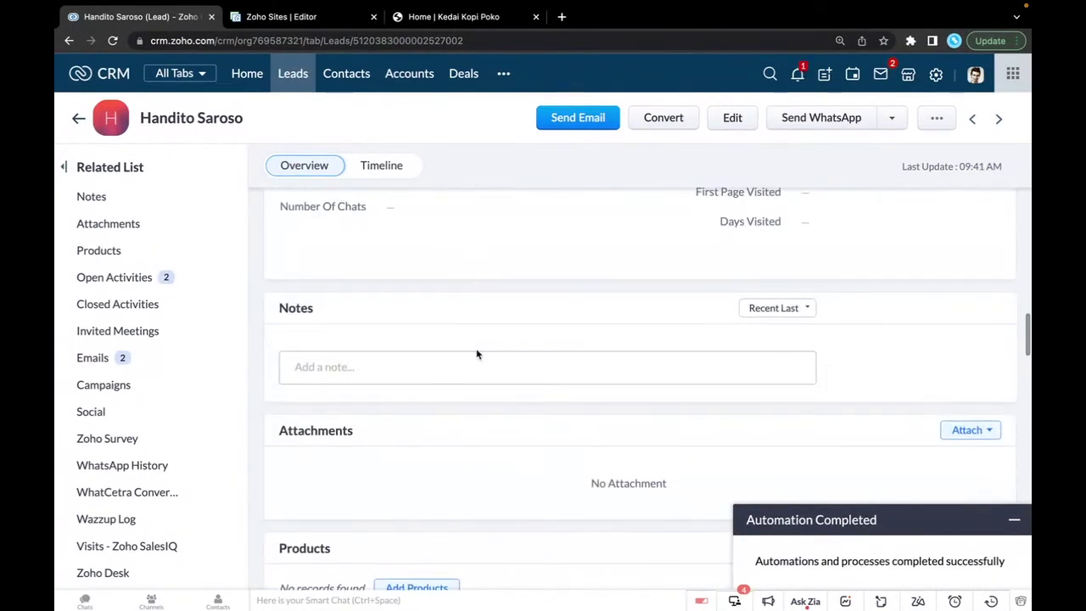
{"action": "scroll", "coordinate": [478, 365], "scroll_direction": "up", "scroll_amount": 10}
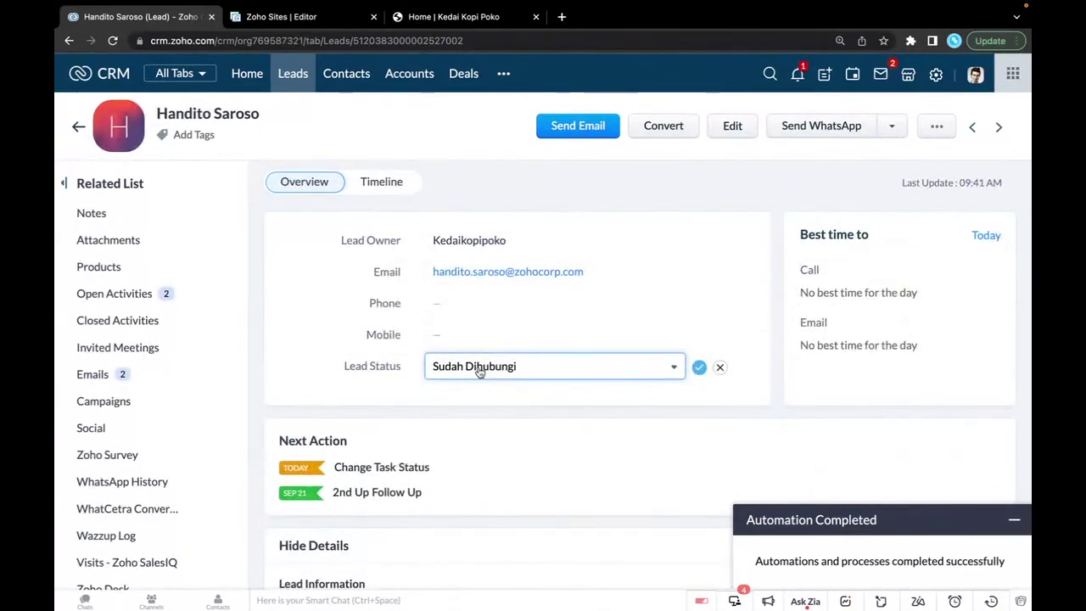
Step: Return to the Leads list, look through the newest leads, and reopen the third lead
{"action": "left_click", "coordinate": [297, 76]}
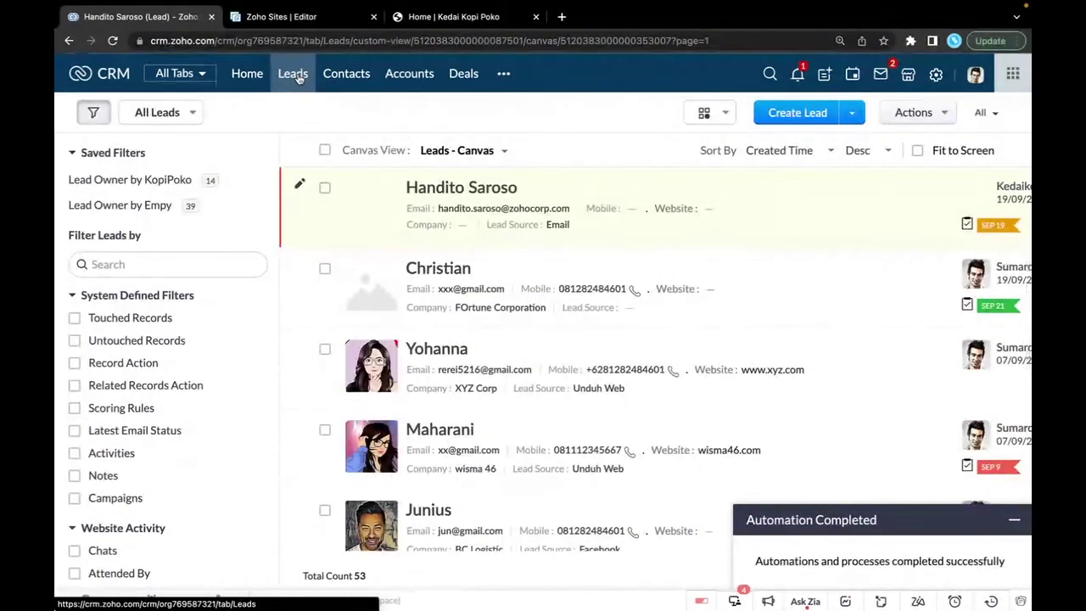
{"action": "scroll", "coordinate": [500, 225], "scroll_direction": "up", "scroll_amount": 2}
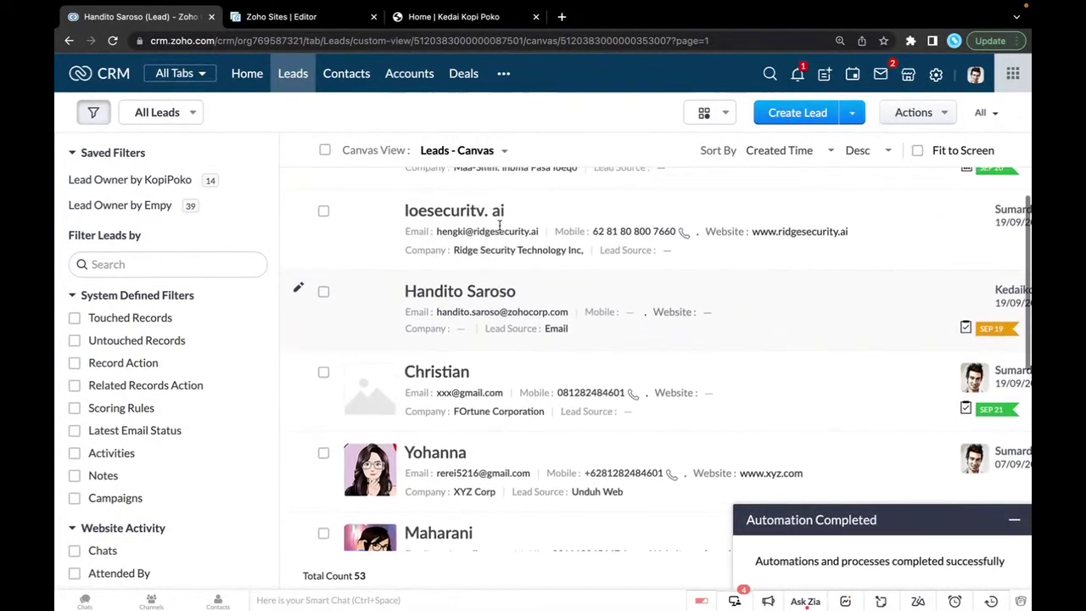
{"action": "scroll", "coordinate": [500, 229], "scroll_direction": "up", "scroll_amount": 1}
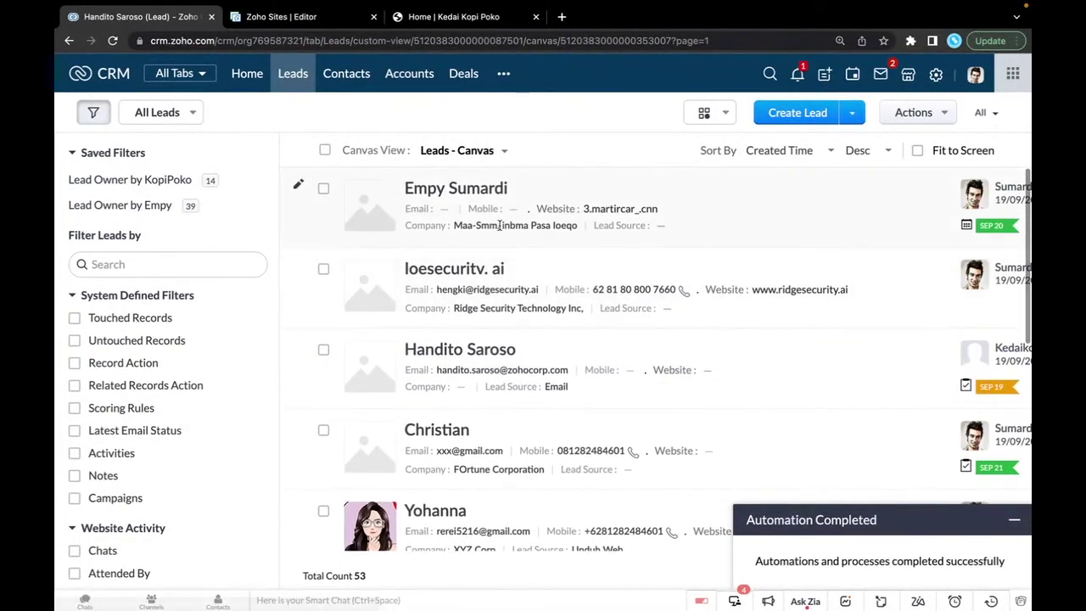
{"action": "scroll", "coordinate": [500, 225], "scroll_direction": "down", "scroll_amount": 4}
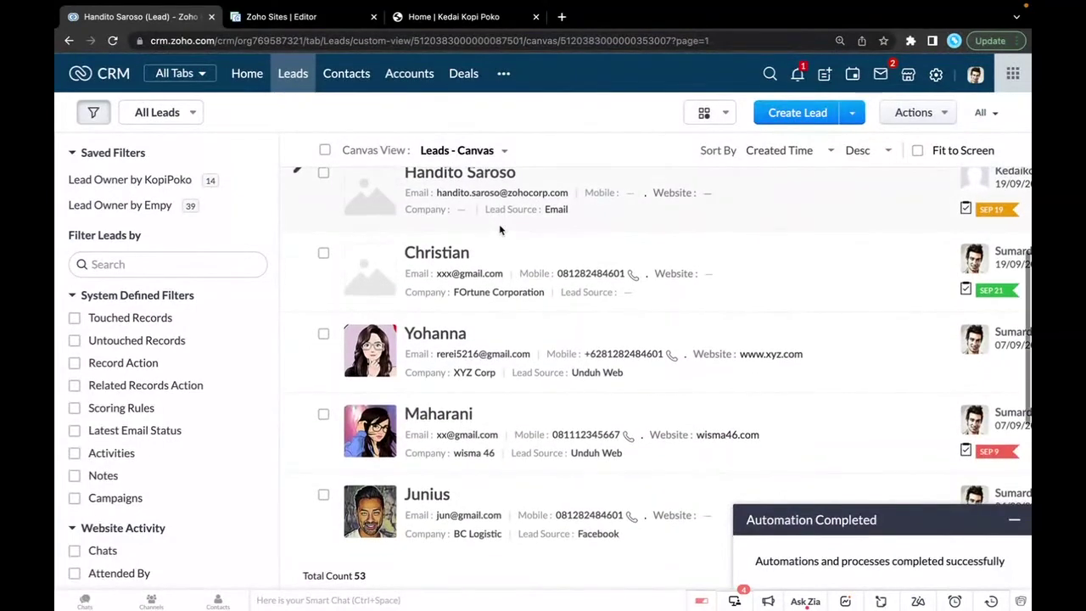
{"action": "scroll", "coordinate": [500, 228], "scroll_direction": "up", "scroll_amount": 4}
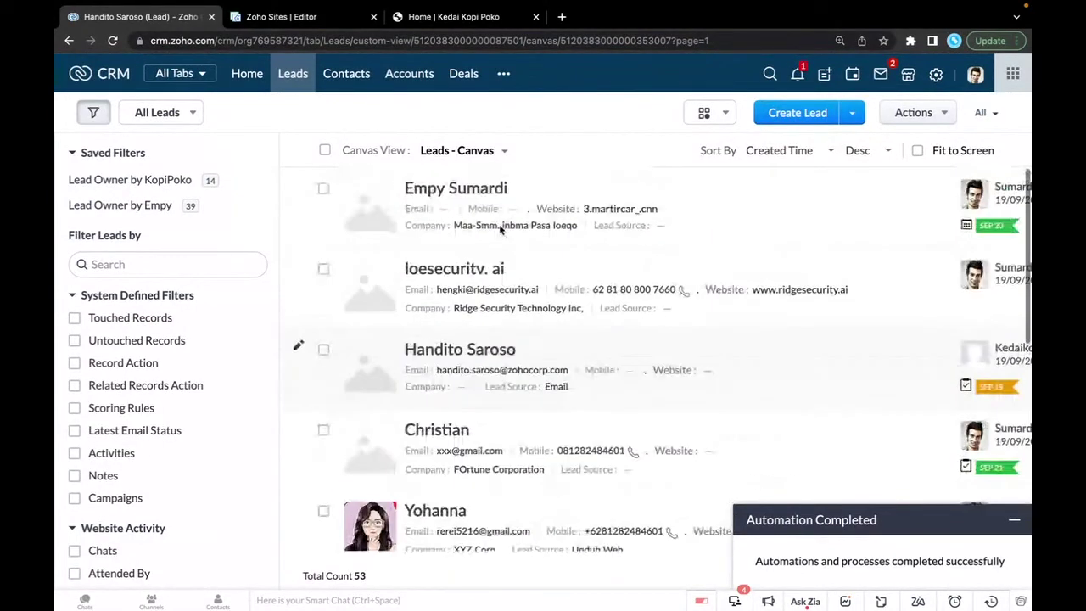
{"action": "left_click", "coordinate": [445, 352]}
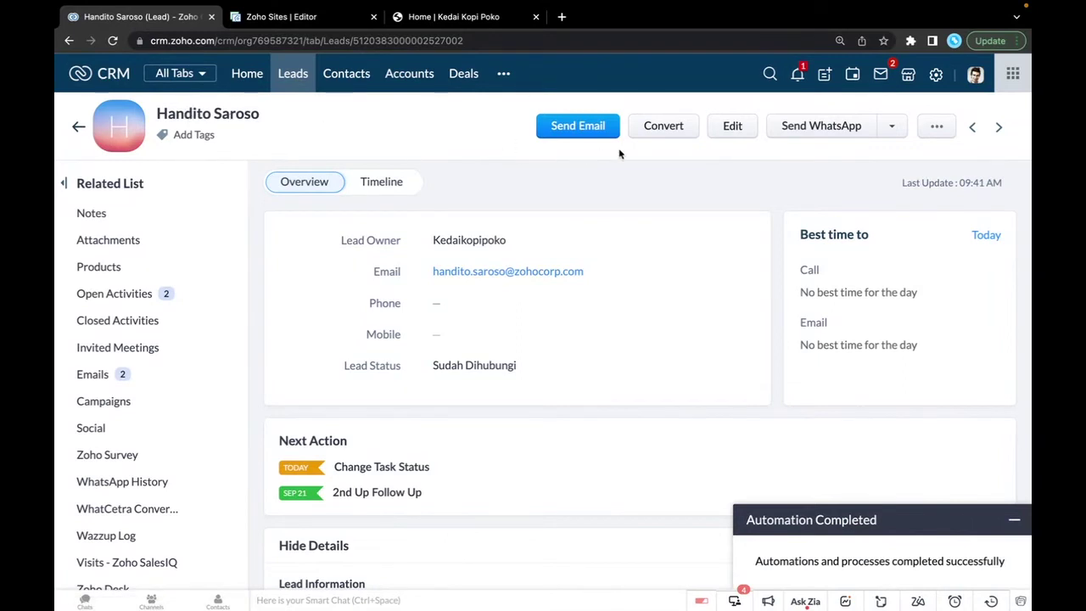
Step: Convert the lead into a contact with a new deal closing on 19/09/2022, keeping the Kualifikasi stage and Asta pipeline
{"action": "left_click", "coordinate": [664, 127]}
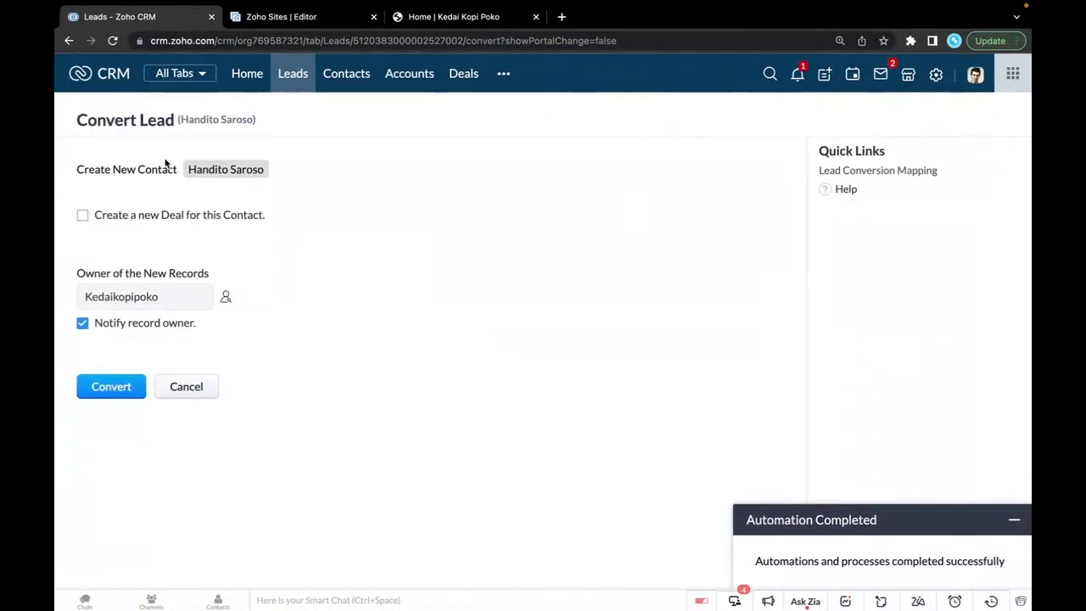
{"action": "left_click", "coordinate": [82, 218]}
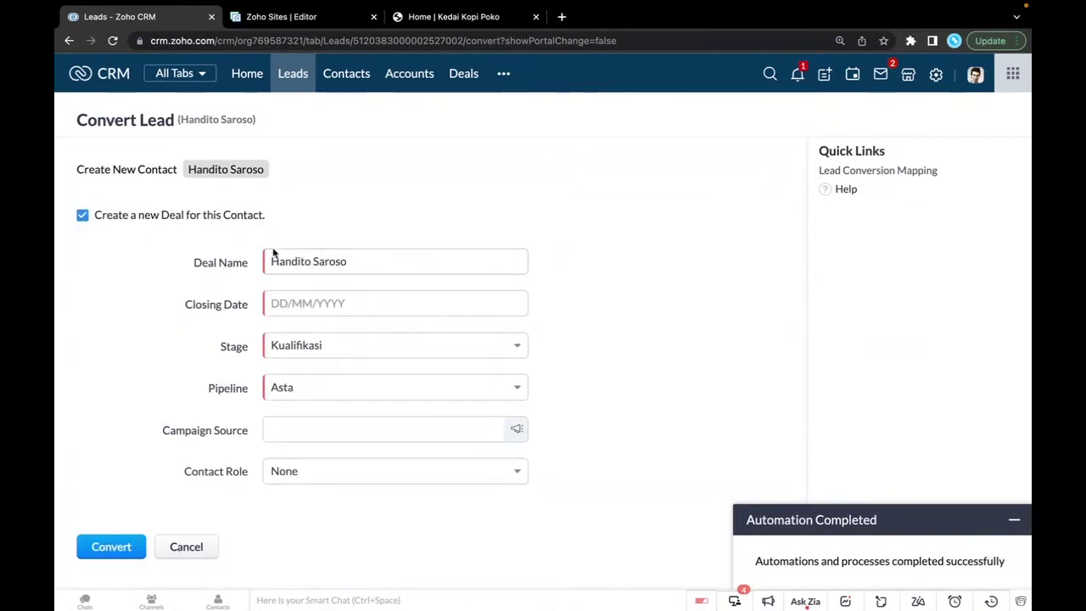
{"action": "left_click", "coordinate": [351, 303]}
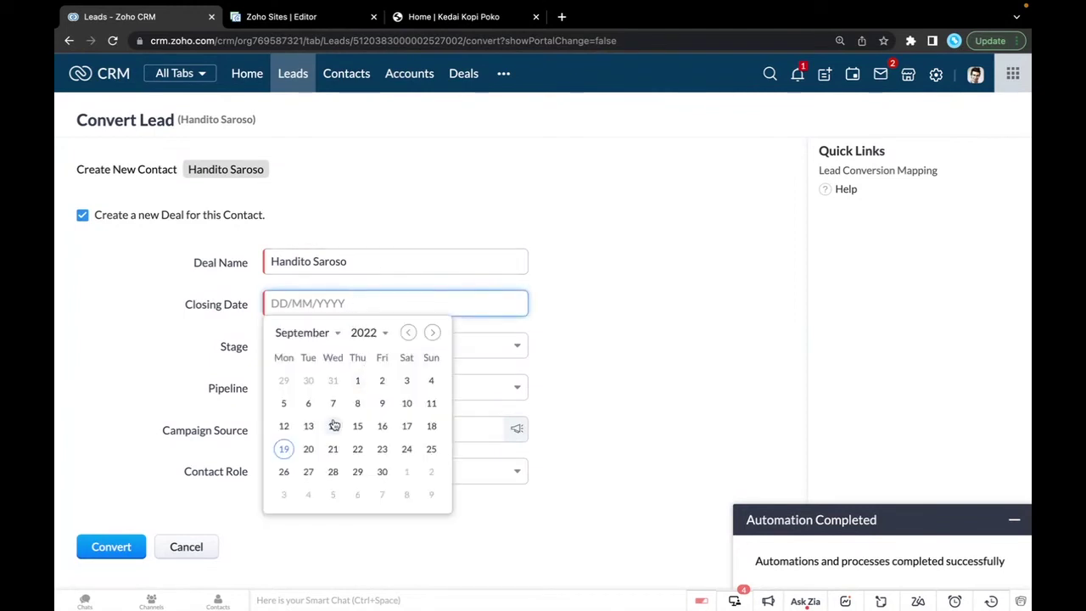
{"action": "left_click", "coordinate": [285, 449]}
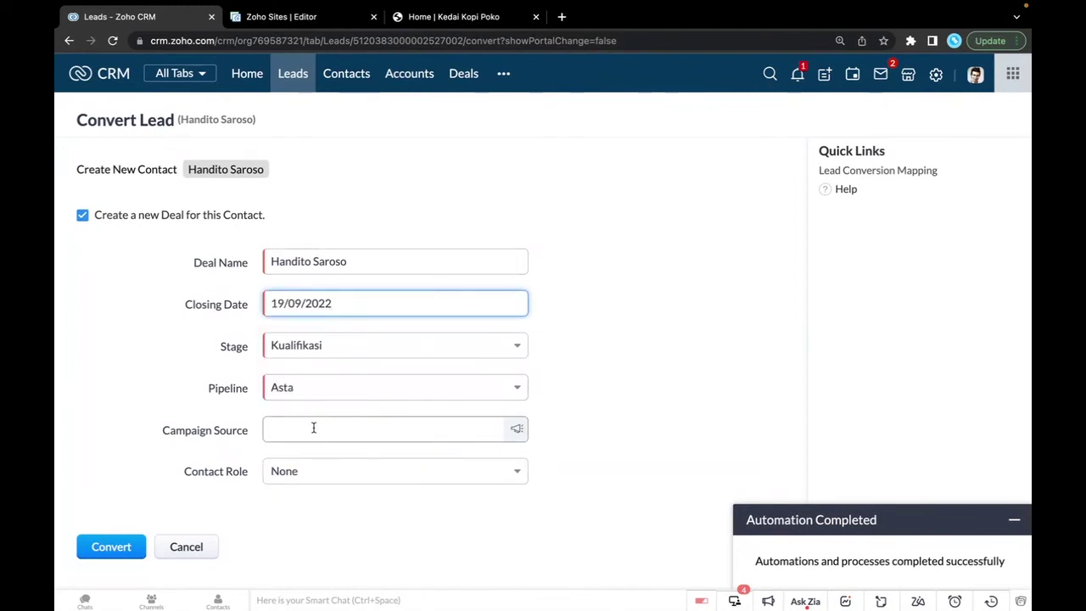
{"action": "left_click", "coordinate": [346, 350]}
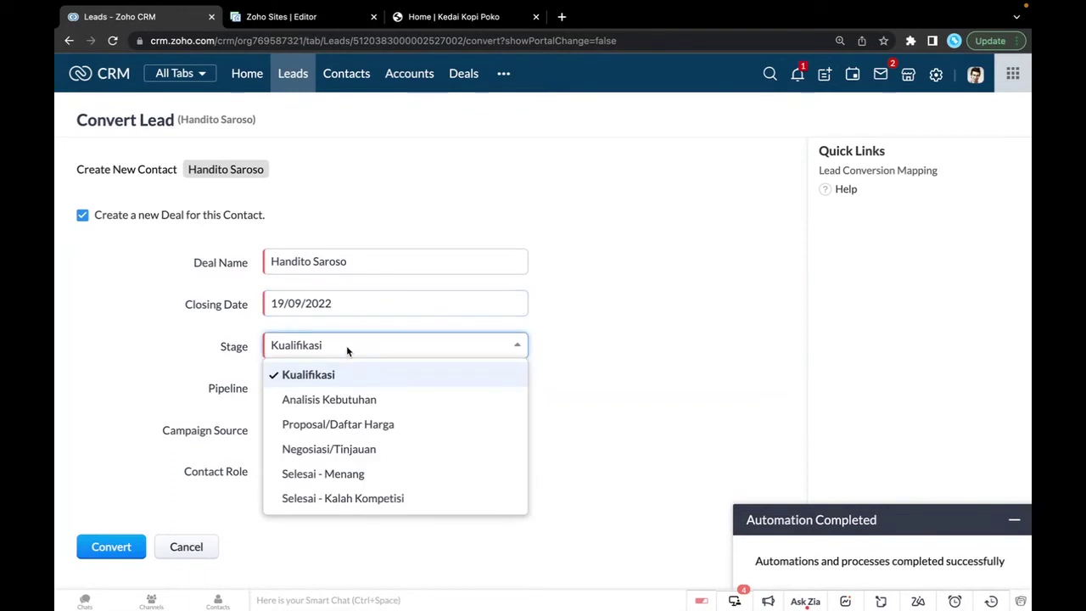
{"action": "left_click", "coordinate": [347, 345]}
{"action": "scroll", "coordinate": [303, 424], "scroll_direction": "down", "scroll_amount": 1}
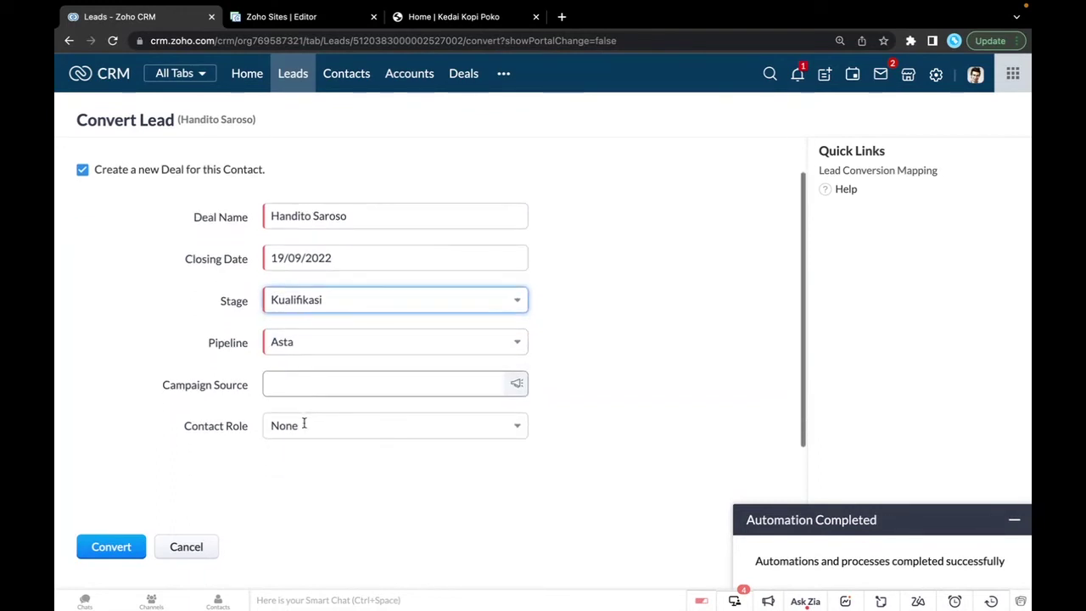
{"action": "scroll", "coordinate": [264, 481], "scroll_direction": "down", "scroll_amount": 1}
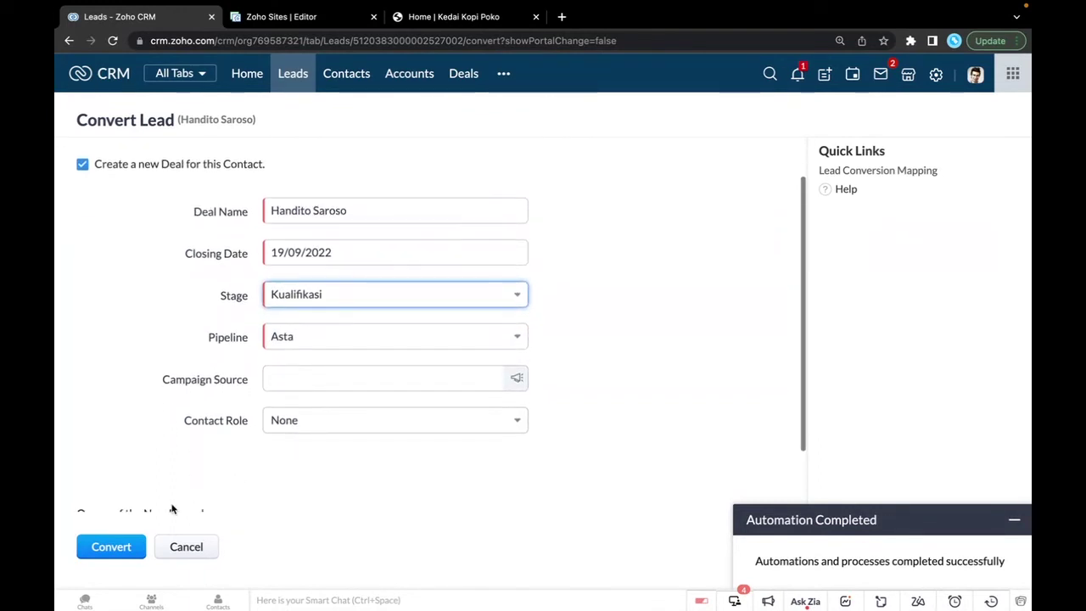
{"action": "left_click", "coordinate": [137, 547]}
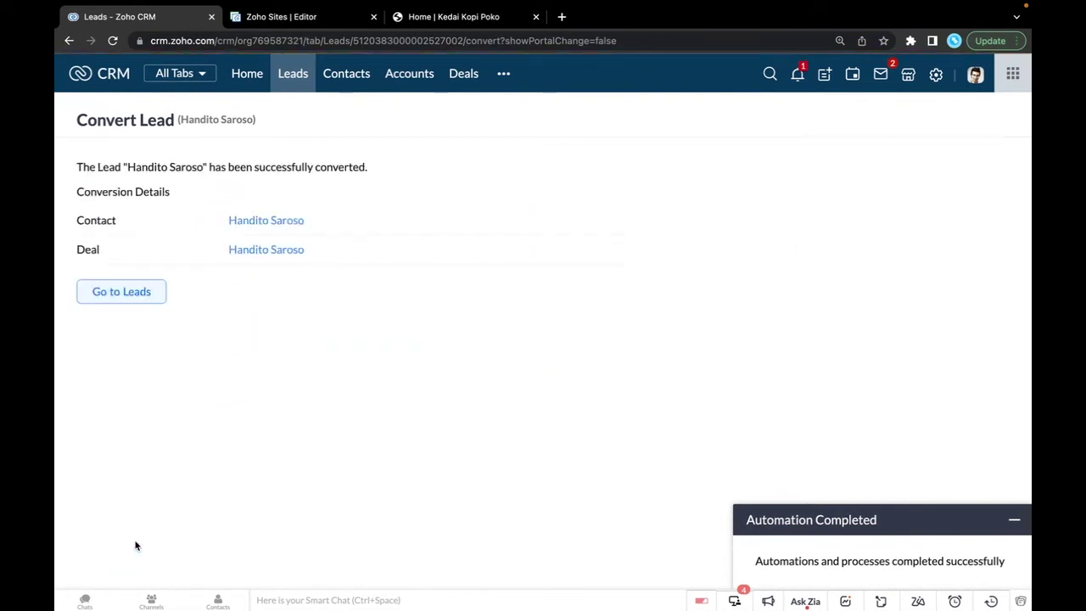
Step: Return to the Leads list and look through the remaining leads
{"action": "left_click", "coordinate": [131, 294]}
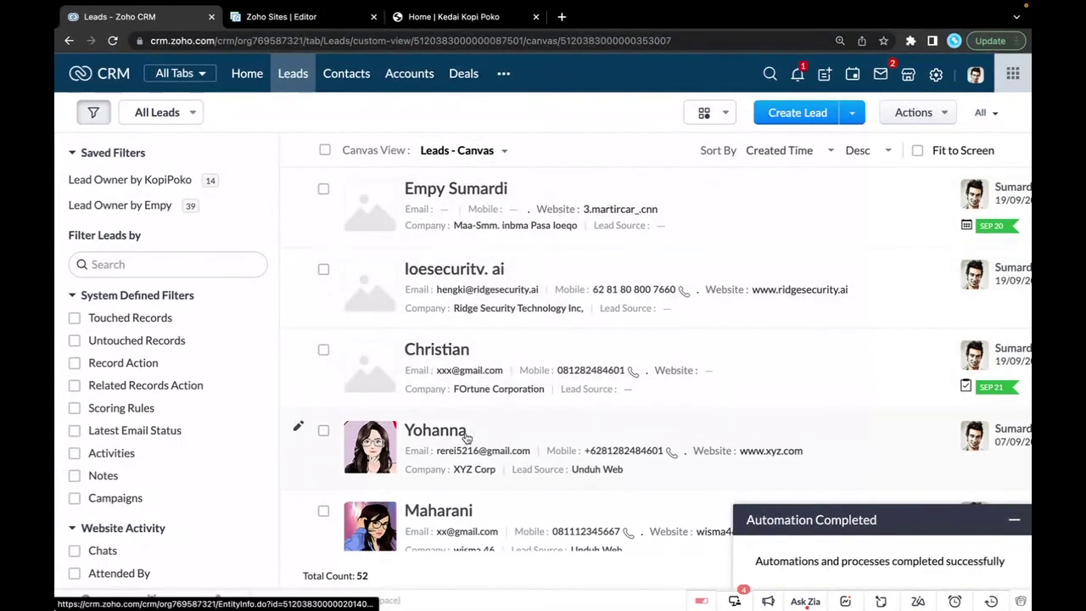
{"action": "scroll", "coordinate": [465, 437], "scroll_direction": "down", "scroll_amount": 2}
{"action": "scroll", "coordinate": [466, 437], "scroll_direction": "up", "scroll_amount": 2}
Step: Sort the Contacts list by Created Time in descending order and open the newest contact
{"action": "left_click", "coordinate": [332, 84]}
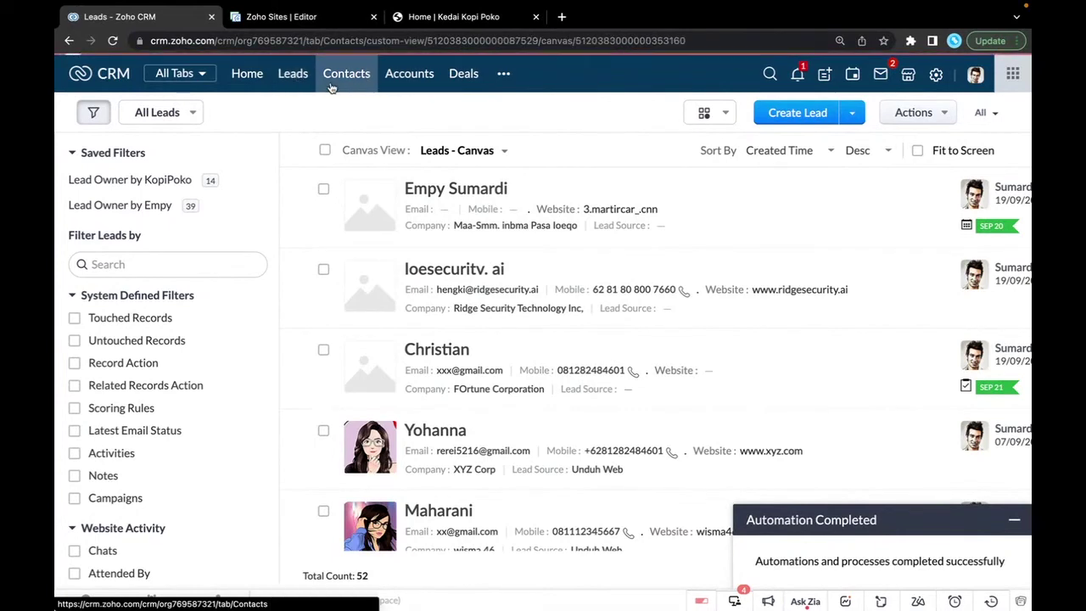
{"action": "left_click", "coordinate": [887, 150]}
{"action": "left_click", "coordinate": [854, 199]}
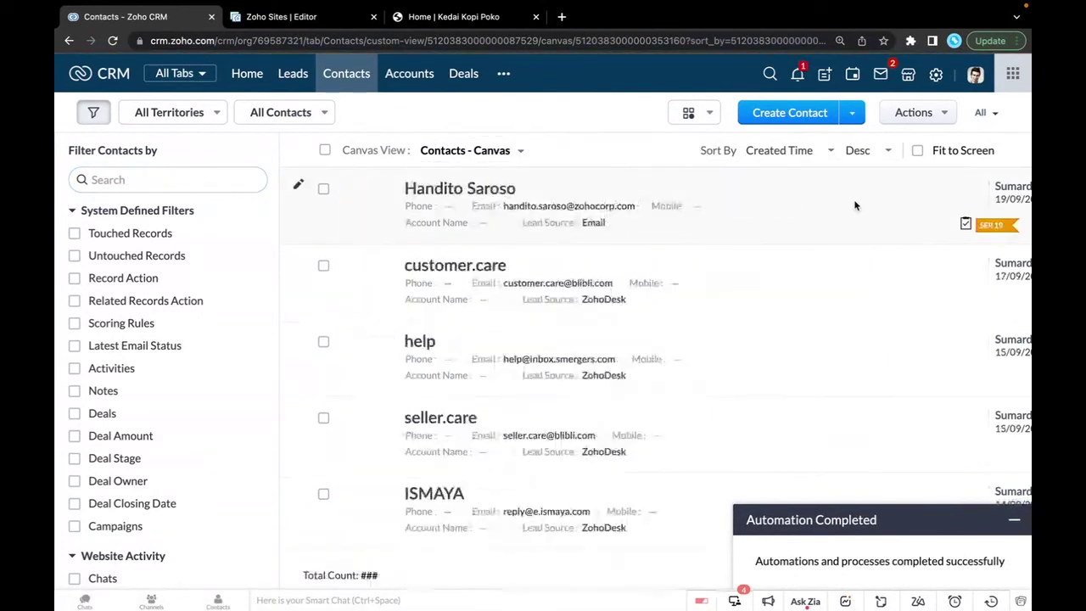
{"action": "left_click", "coordinate": [495, 195]}
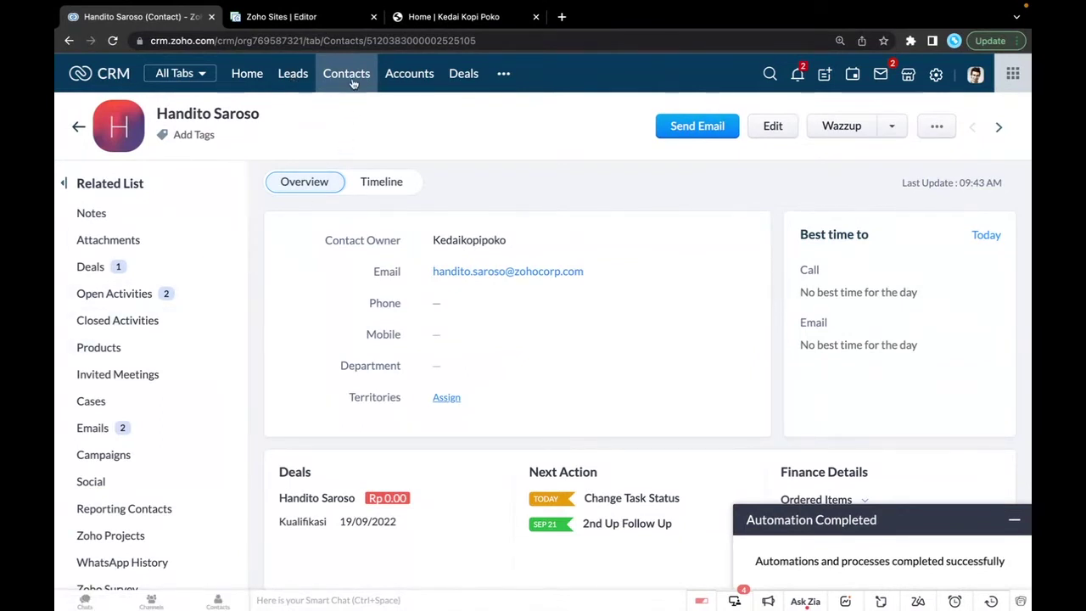
Step: Examine the contact's Emails, Open Activities and Deals related lists, and minimize the automation notification
{"action": "left_click", "coordinate": [106, 429]}
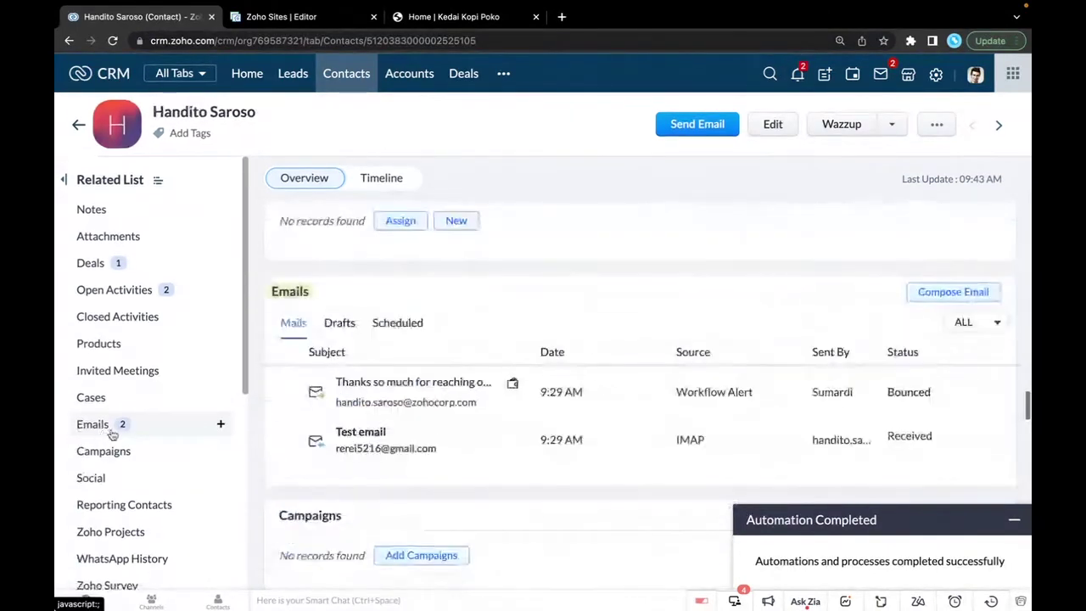
{"action": "left_click", "coordinate": [119, 278]}
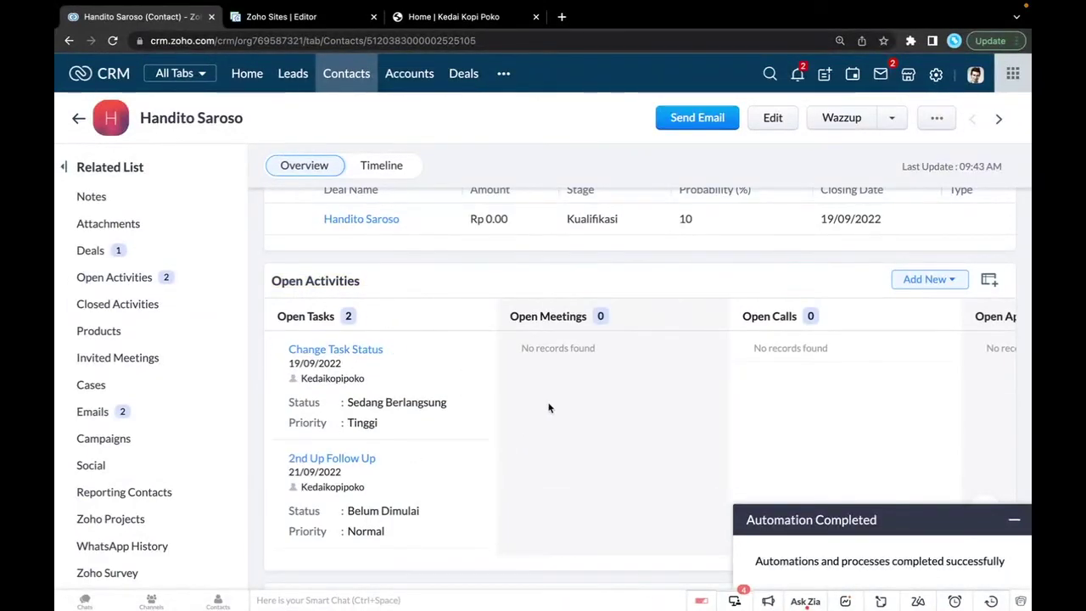
{"action": "scroll", "coordinate": [548, 409], "scroll_direction": "up", "scroll_amount": 3}
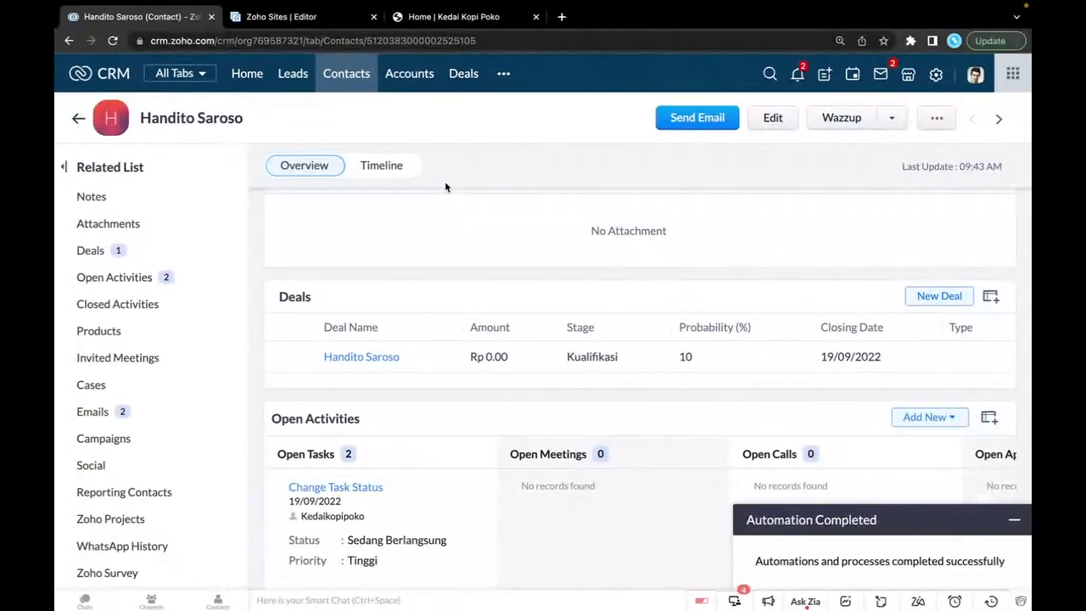
{"action": "left_click", "coordinate": [1015, 523]}
{"action": "scroll", "coordinate": [432, 525], "scroll_direction": "down", "scroll_amount": 1}
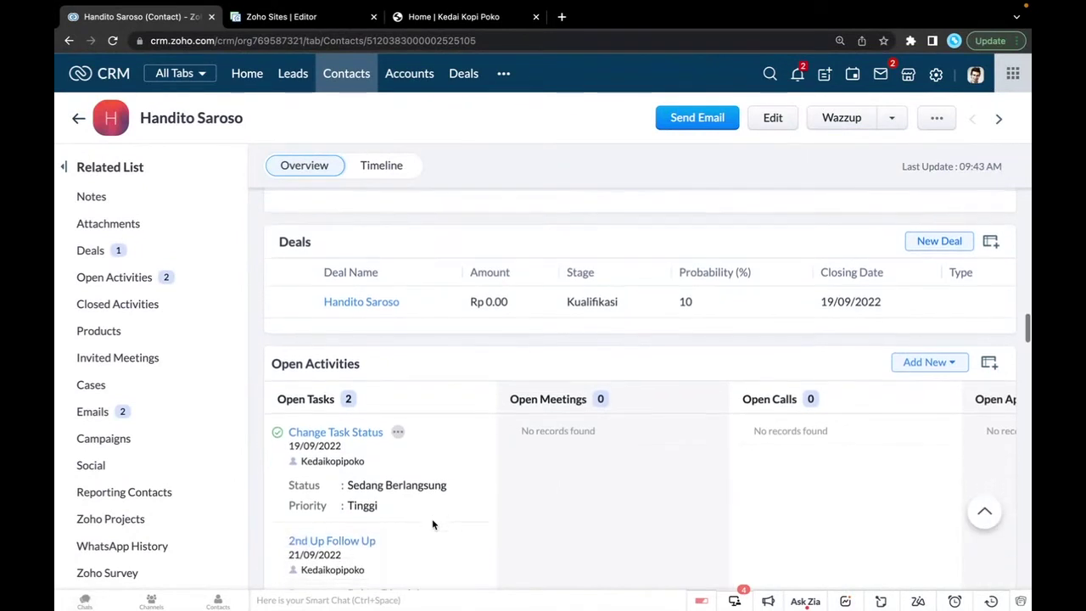
{"action": "scroll", "coordinate": [432, 524], "scroll_direction": "down", "scroll_amount": 2}
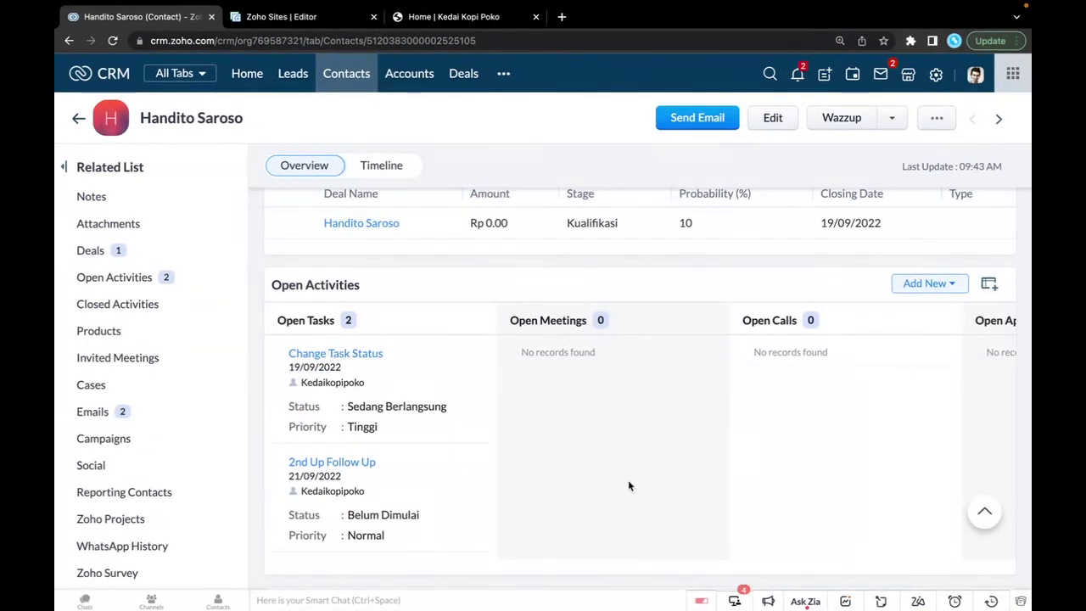
Step: Look through the contact's other related lists, return to the overview, and examine the Contact Information fields
{"action": "scroll", "coordinate": [619, 461], "scroll_direction": "down", "scroll_amount": 10}
{"action": "scroll", "coordinate": [618, 465], "scroll_direction": "down", "scroll_amount": 4}
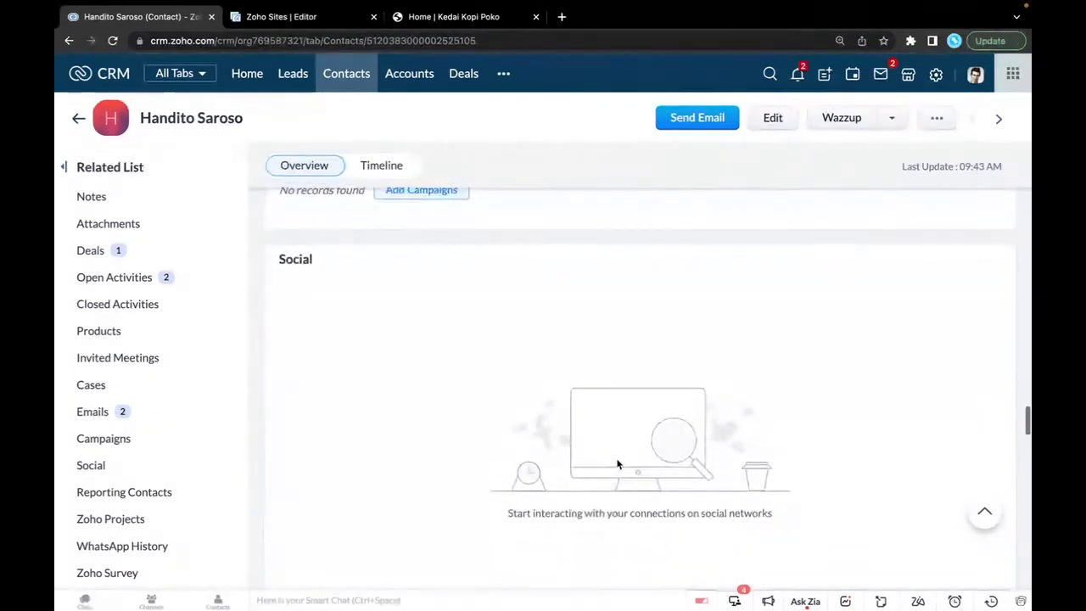
{"action": "scroll", "coordinate": [618, 464], "scroll_direction": "up", "scroll_amount": 4}
{"action": "scroll", "coordinate": [618, 464], "scroll_direction": "up", "scroll_amount": 15}
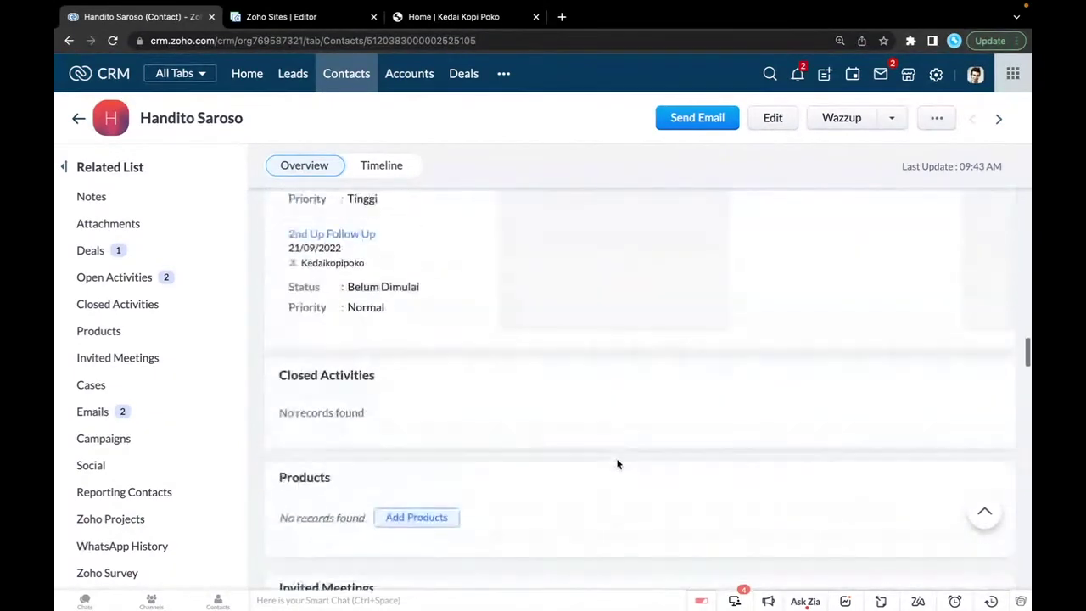
{"action": "scroll", "coordinate": [618, 464], "scroll_direction": "up", "scroll_amount": 5}
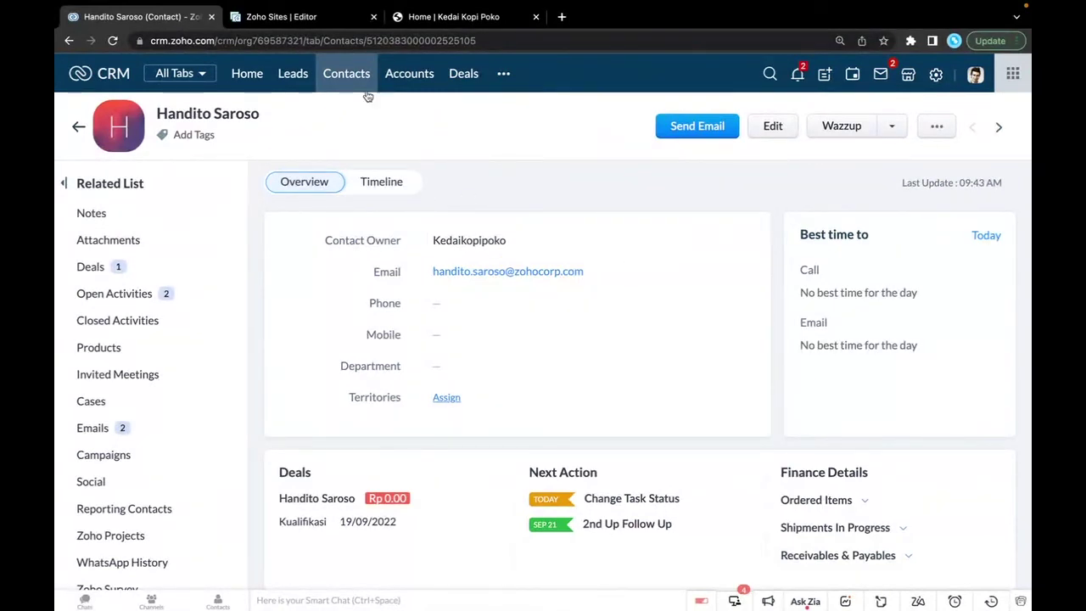
{"action": "mouse_move", "coordinate": [373, 594]}
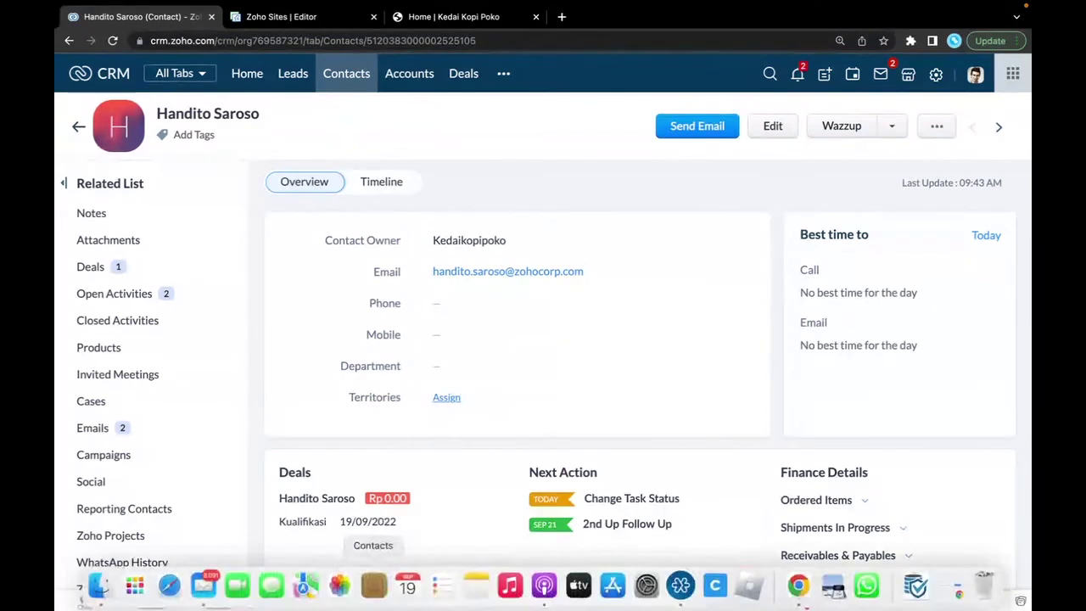
{"action": "scroll", "coordinate": [461, 463], "scroll_direction": "down", "scroll_amount": 5}
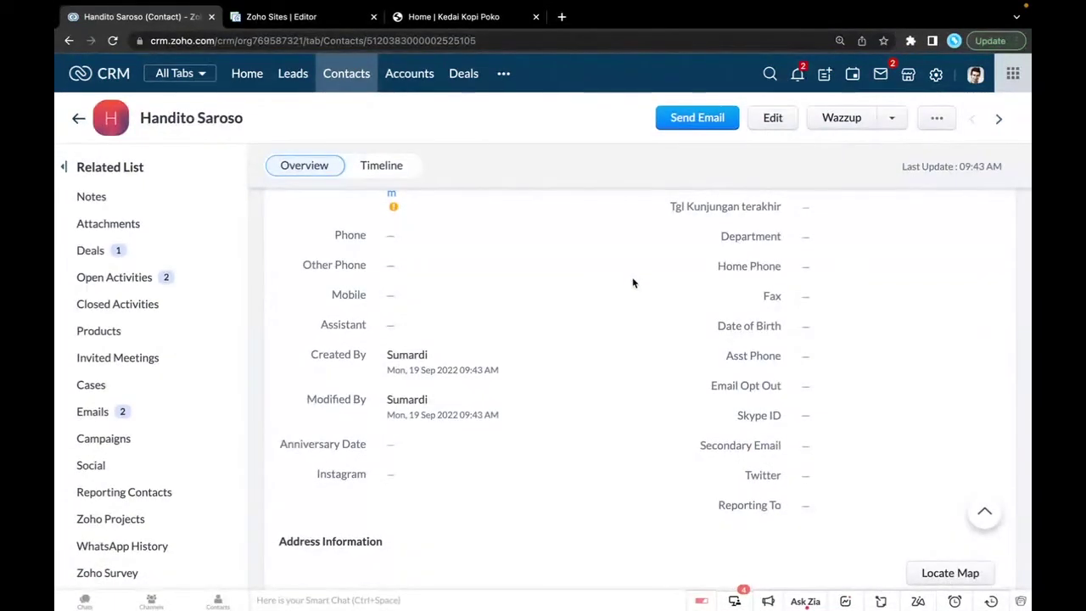
{"action": "scroll", "coordinate": [632, 282], "scroll_direction": "up", "scroll_amount": 3}
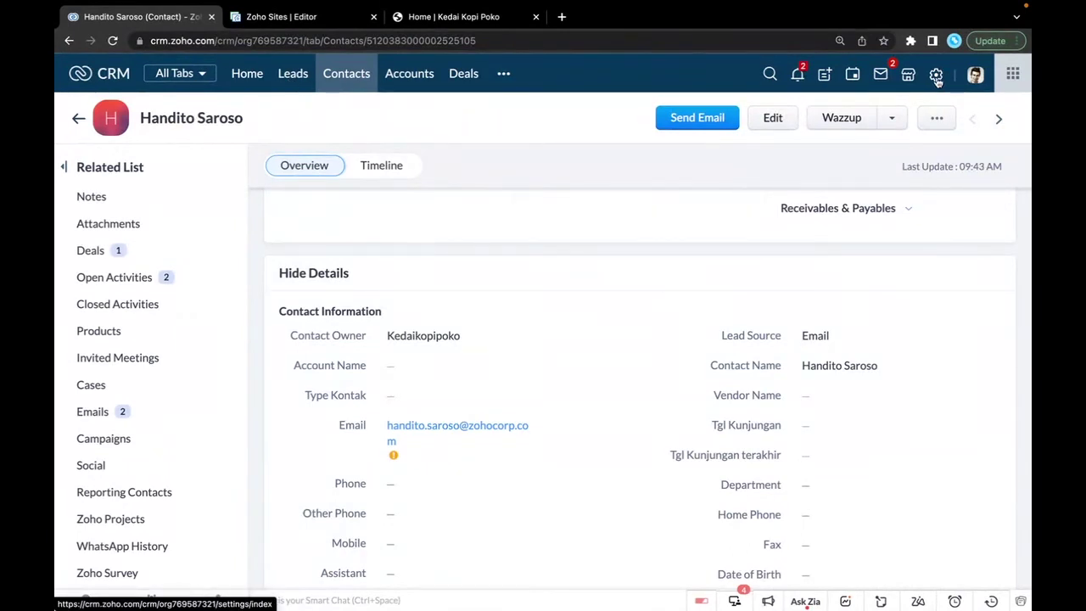
Step: Switch to the presentation and advance to the "Komunikasi Real Time" slide
{"action": "mouse_move", "coordinate": [306, 604]}
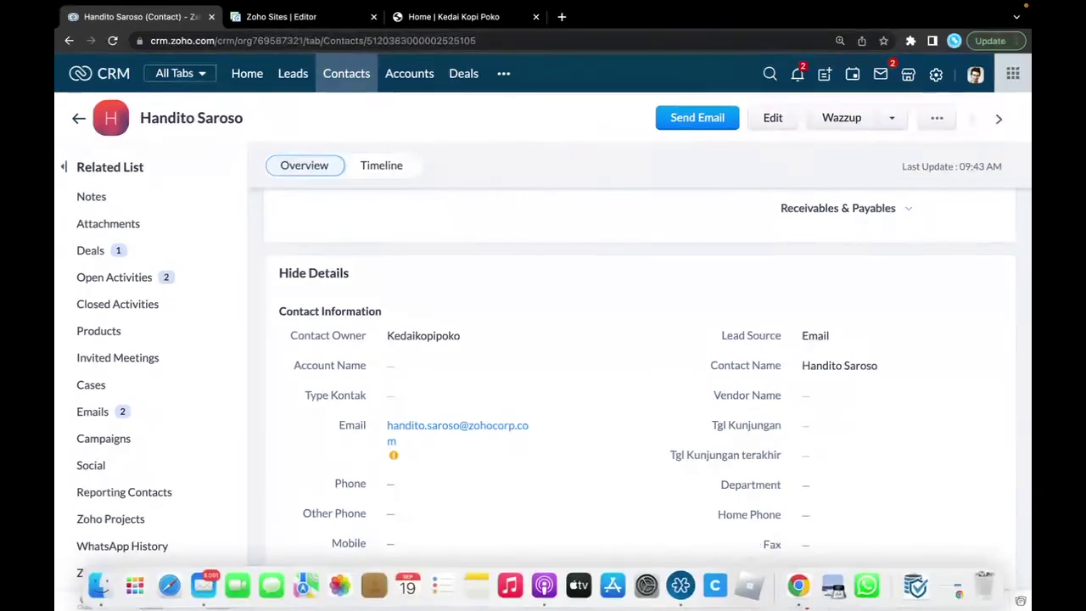
{"action": "left_click", "coordinate": [799, 585]}
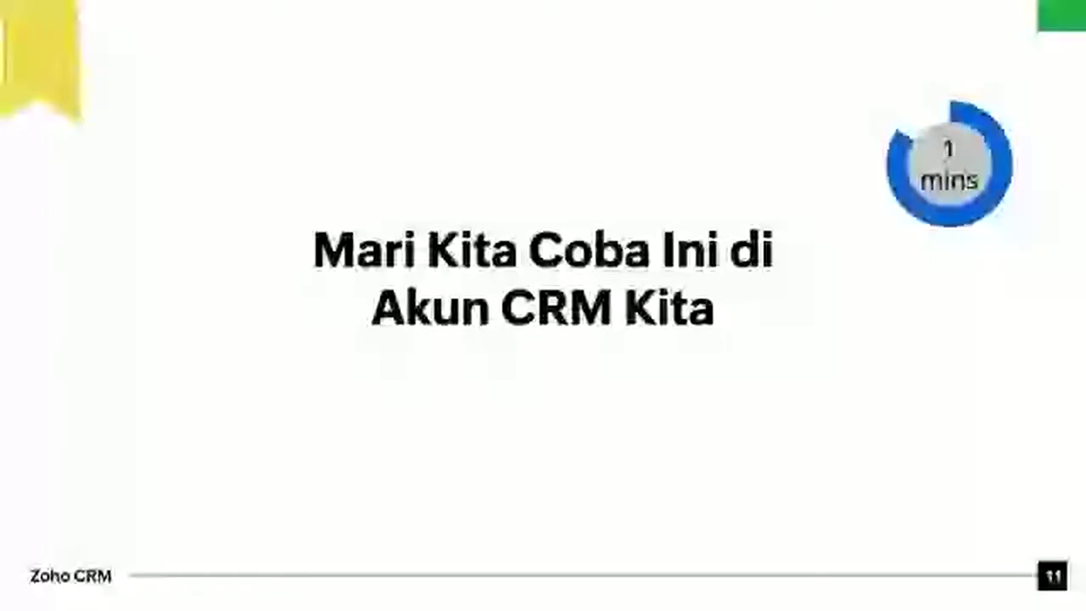
{"action": "key", "text": "Right"}
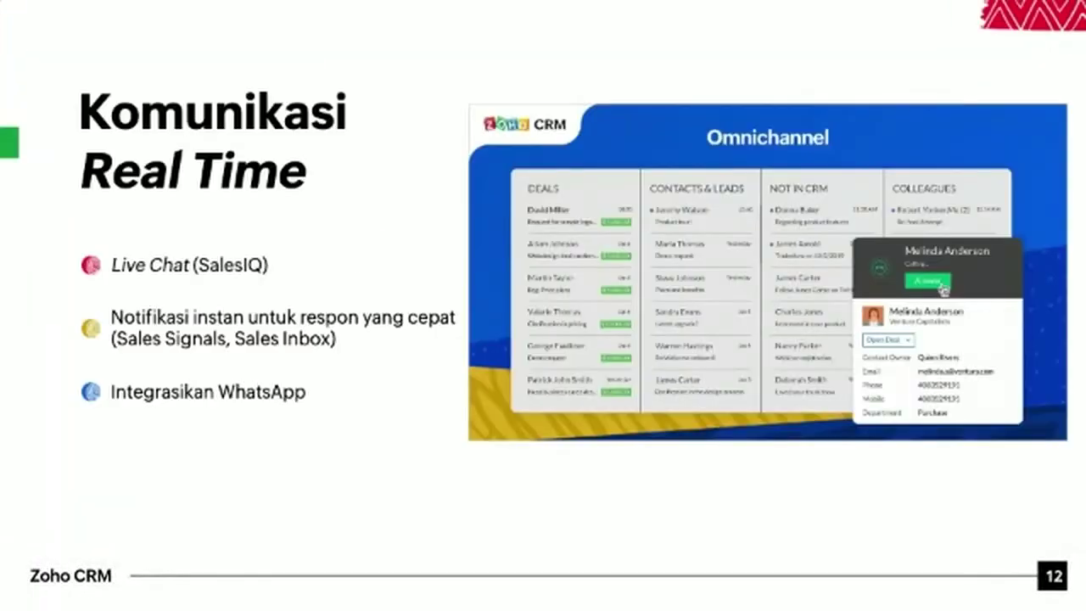
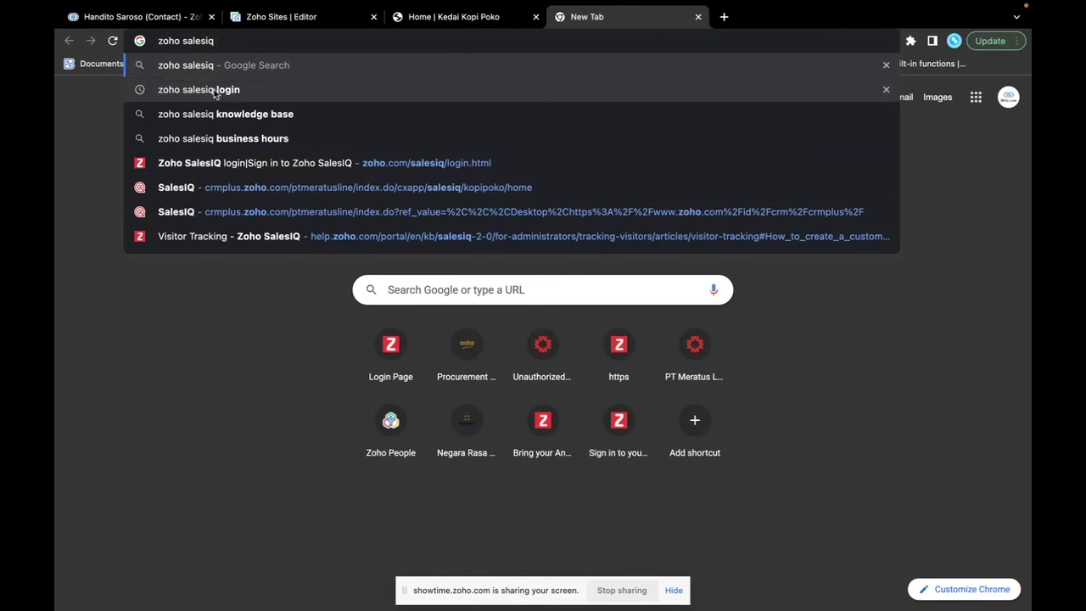
Step: Search Google for "zoho salesiq login" in the browser and open the Zoho SalesIQ customer engagement platform page
{"action": "left_click", "coordinate": [218, 90]}
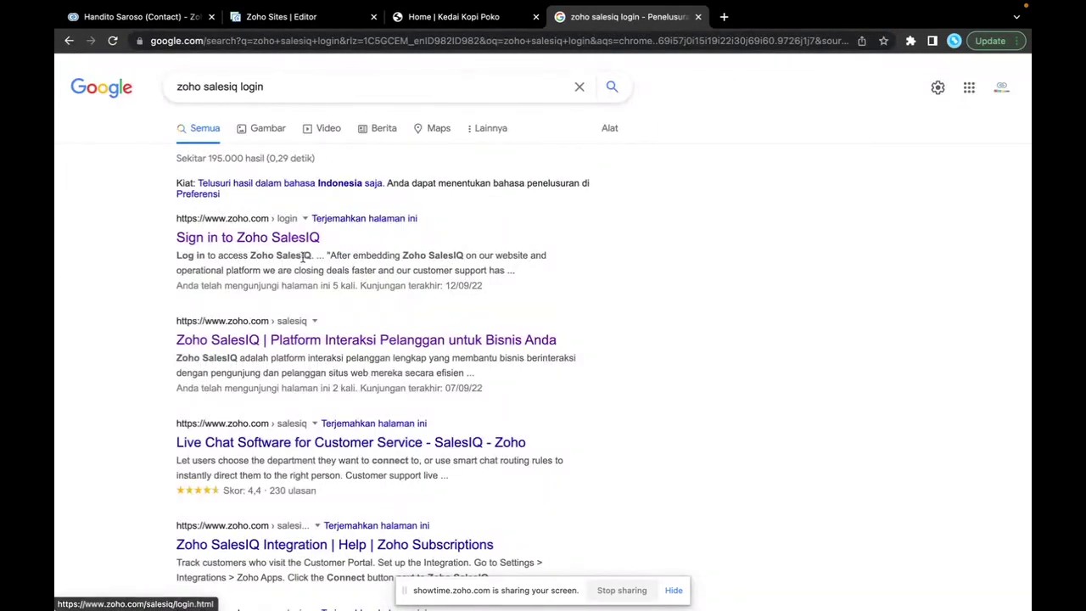
{"action": "left_click", "coordinate": [309, 340]}
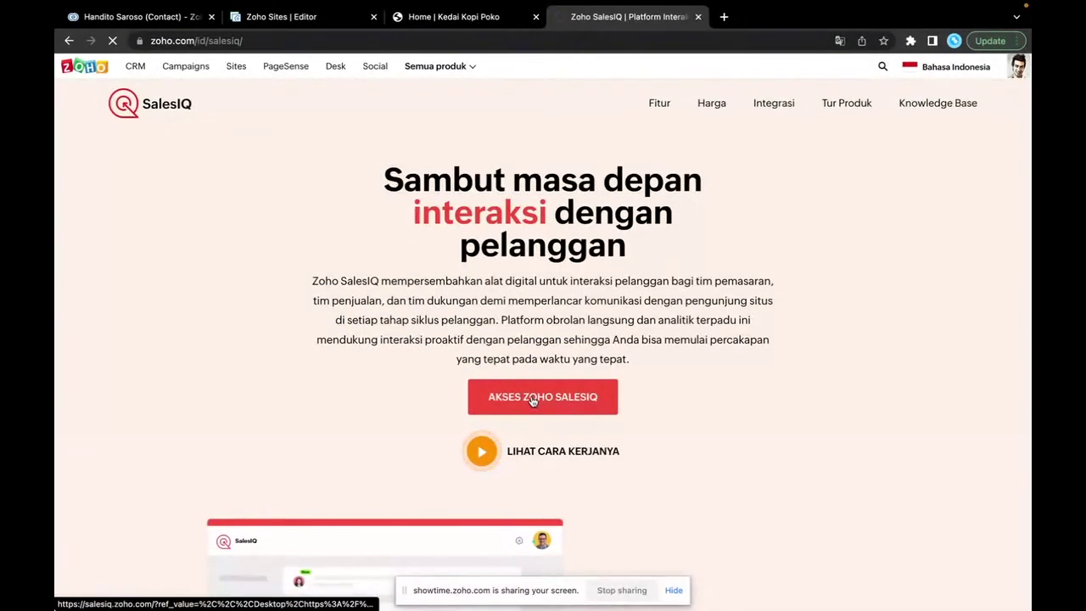
Step: Access Zoho SalesIQ, switch to the Kedai Kopi Poko website, and look through its home page
{"action": "left_click", "coordinate": [533, 400]}
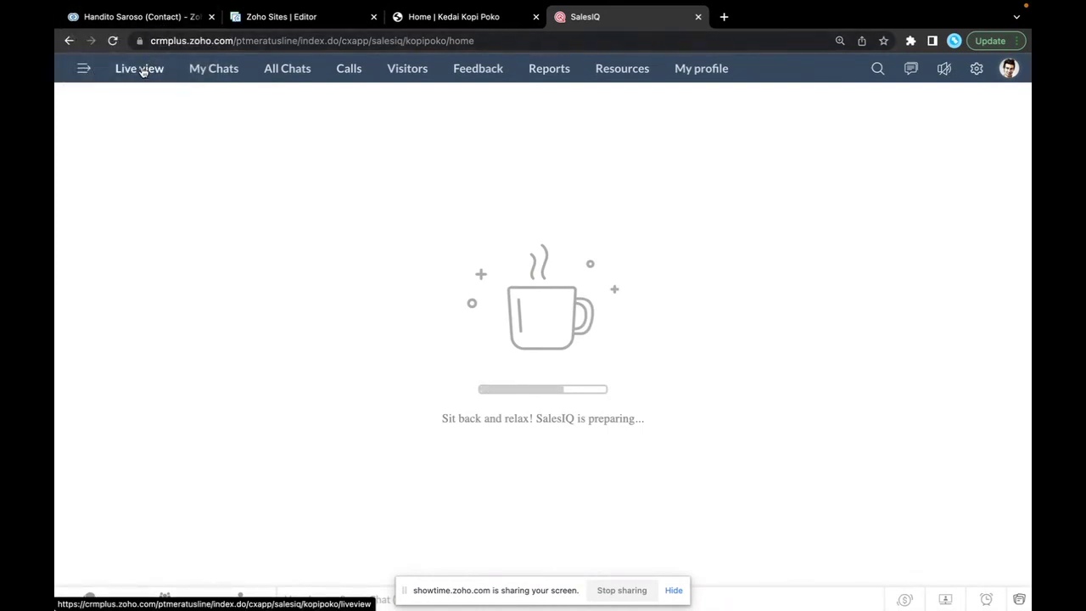
{"action": "left_click", "coordinate": [454, 52]}
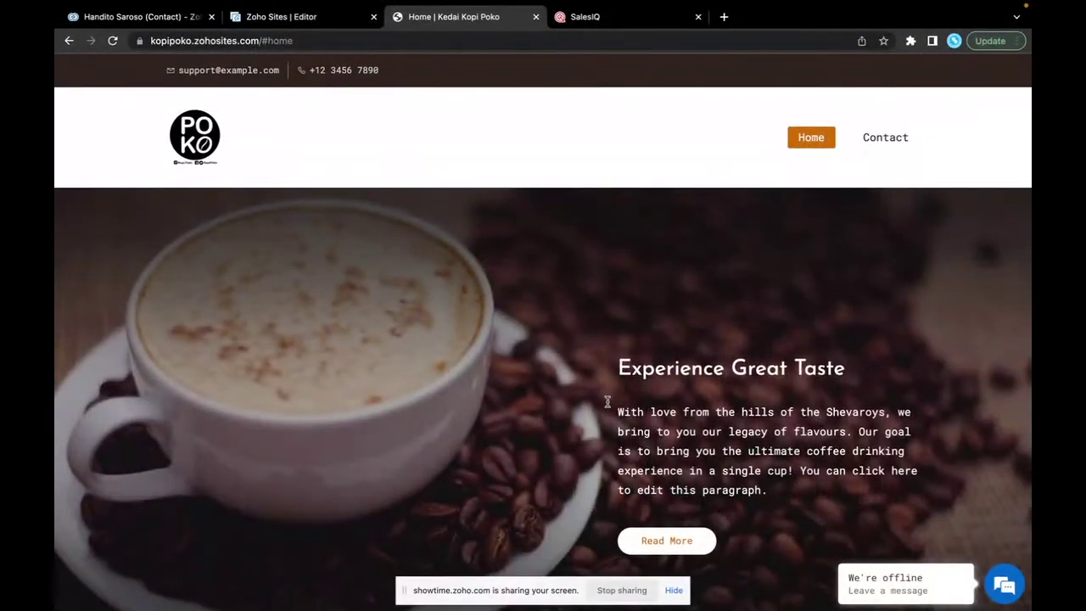
{"action": "scroll", "coordinate": [727, 421], "scroll_direction": "down", "scroll_amount": 6}
{"action": "scroll", "coordinate": [727, 422], "scroll_direction": "down", "scroll_amount": 10}
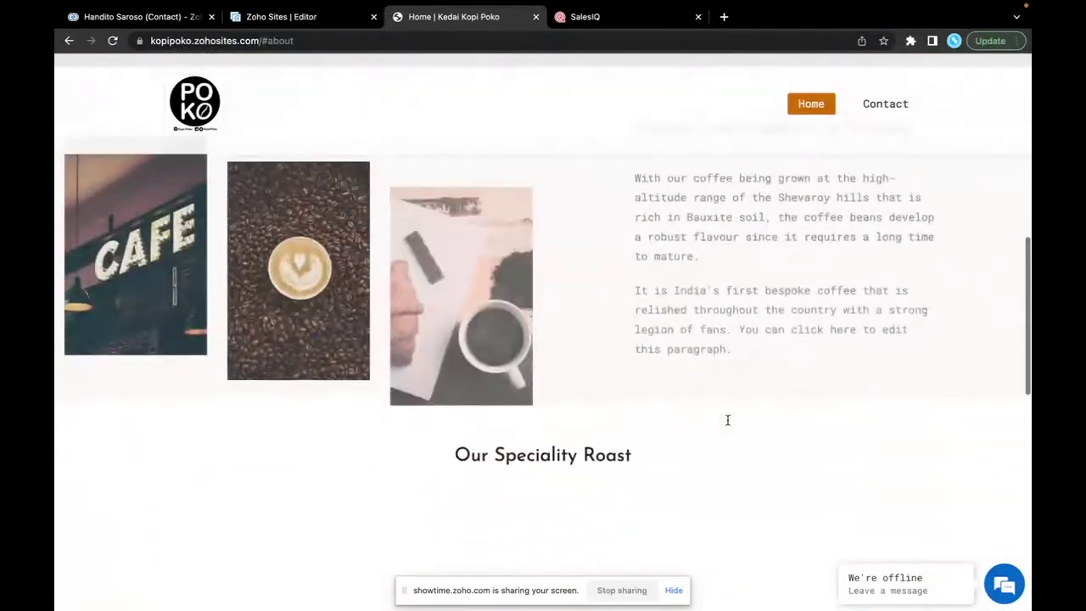
{"action": "scroll", "coordinate": [728, 425], "scroll_direction": "up", "scroll_amount": 9}
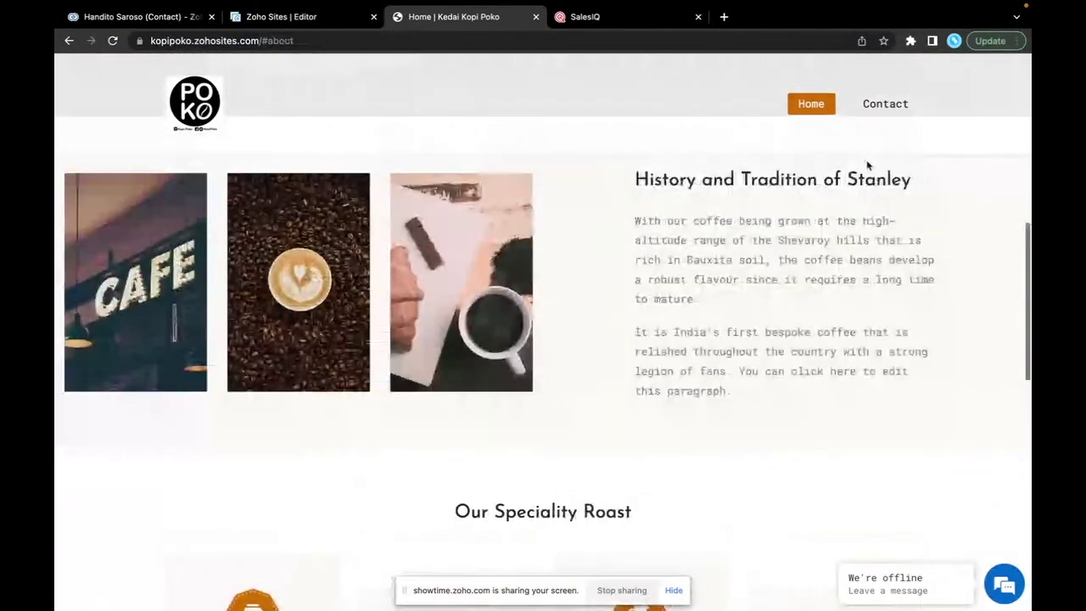
{"action": "scroll", "coordinate": [792, 278], "scroll_direction": "down", "scroll_amount": 10}
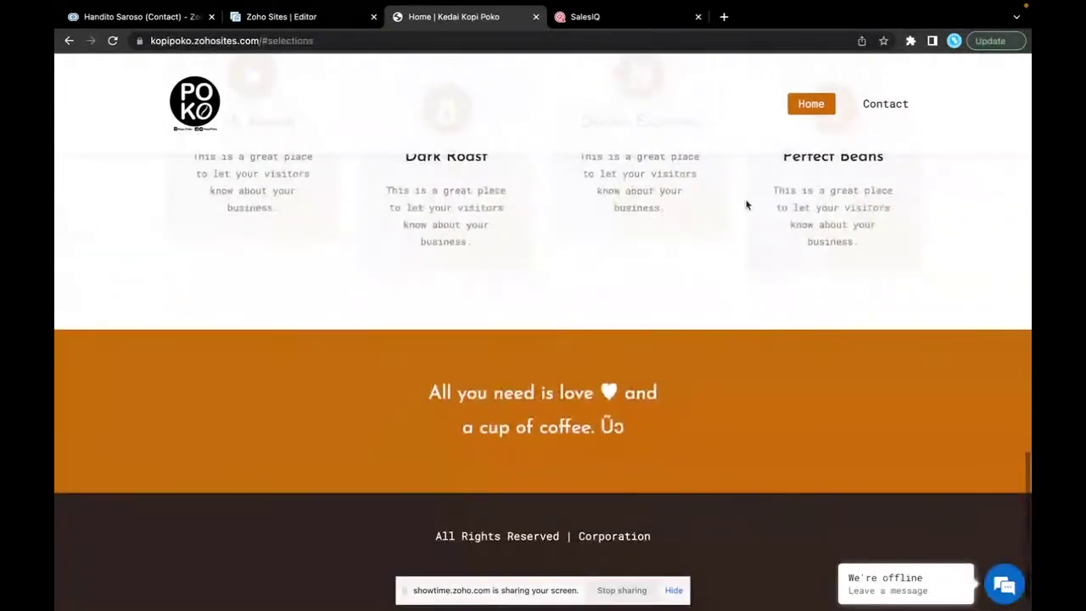
Step: In SalesIQ Live view, start a proactive chat with the anonymous visitor with the shortest time on site and send "Hallo Selamat Siang"
{"action": "left_click", "coordinate": [619, 17]}
{"action": "mouse_move", "coordinate": [408, 89]}
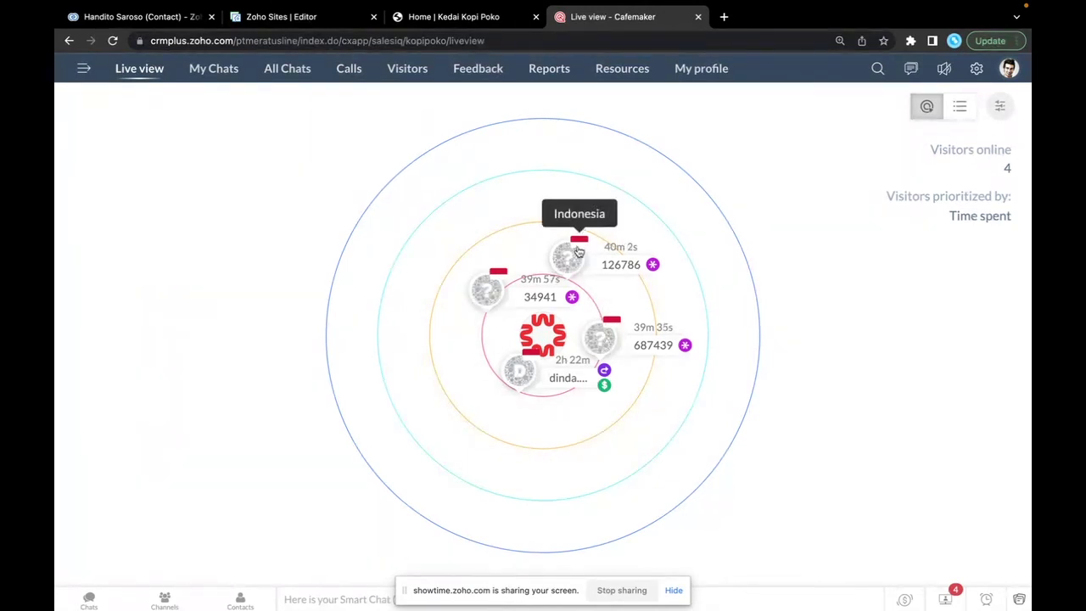
{"action": "left_click", "coordinate": [602, 344]}
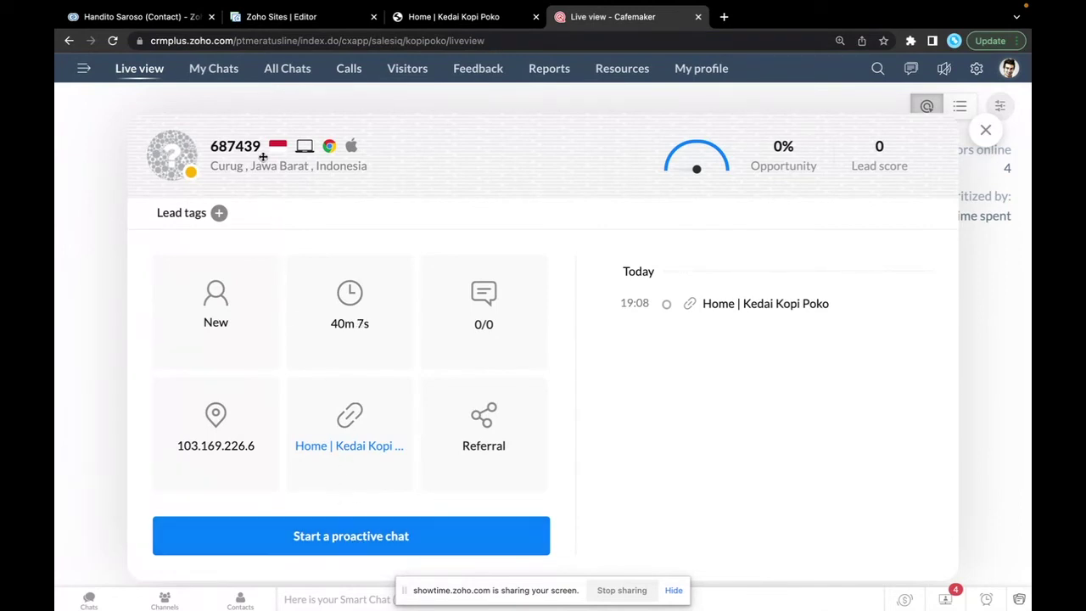
{"action": "left_click", "coordinate": [334, 544]}
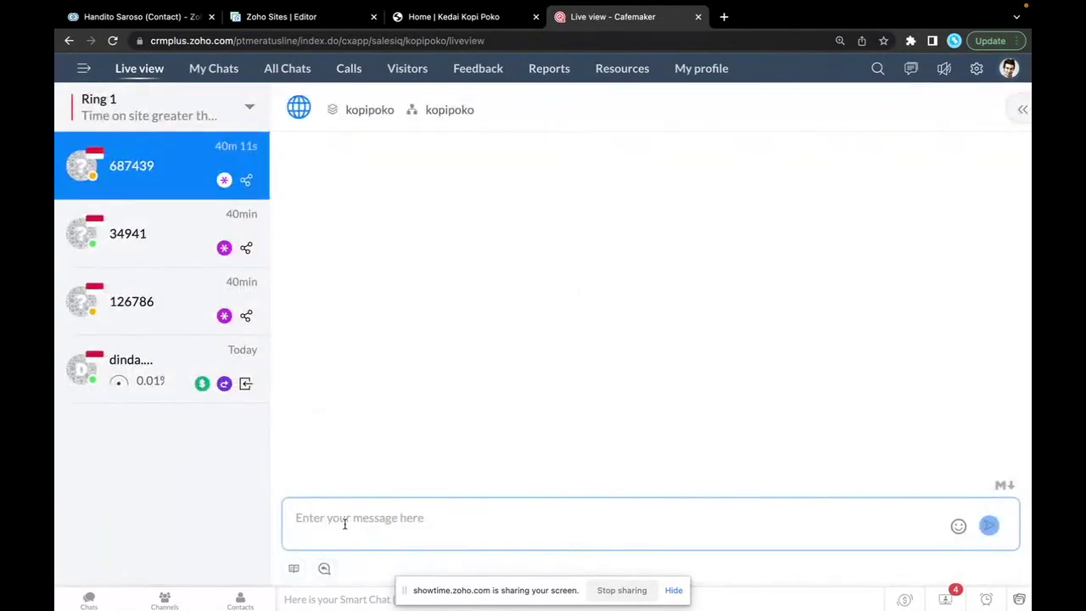
{"action": "type", "text": "H"}
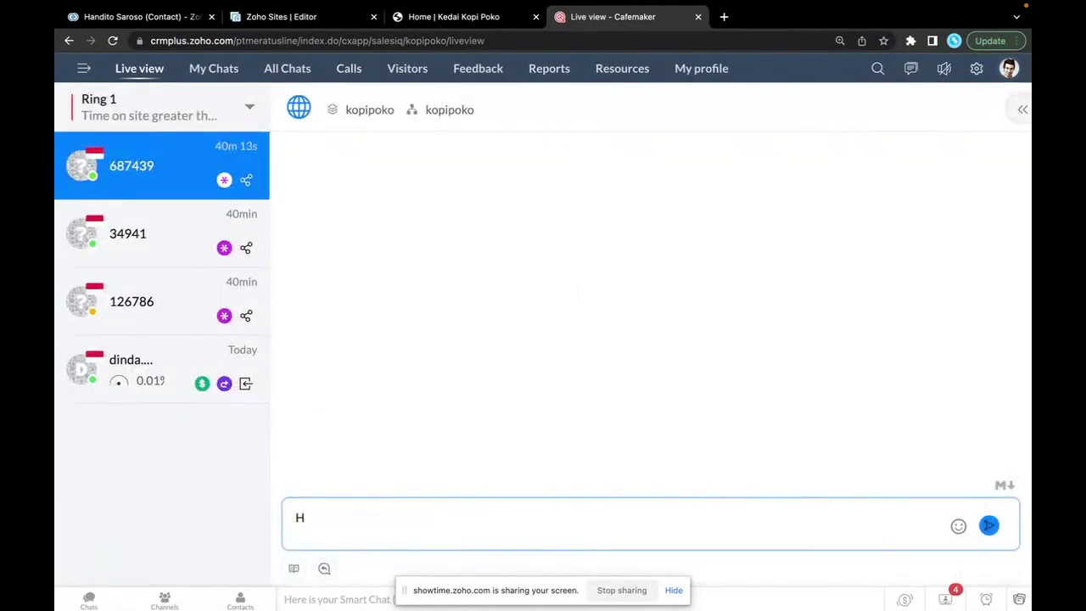
{"action": "type", "text": "allo Selamat Siang"}
{"action": "key", "text": "Return"}
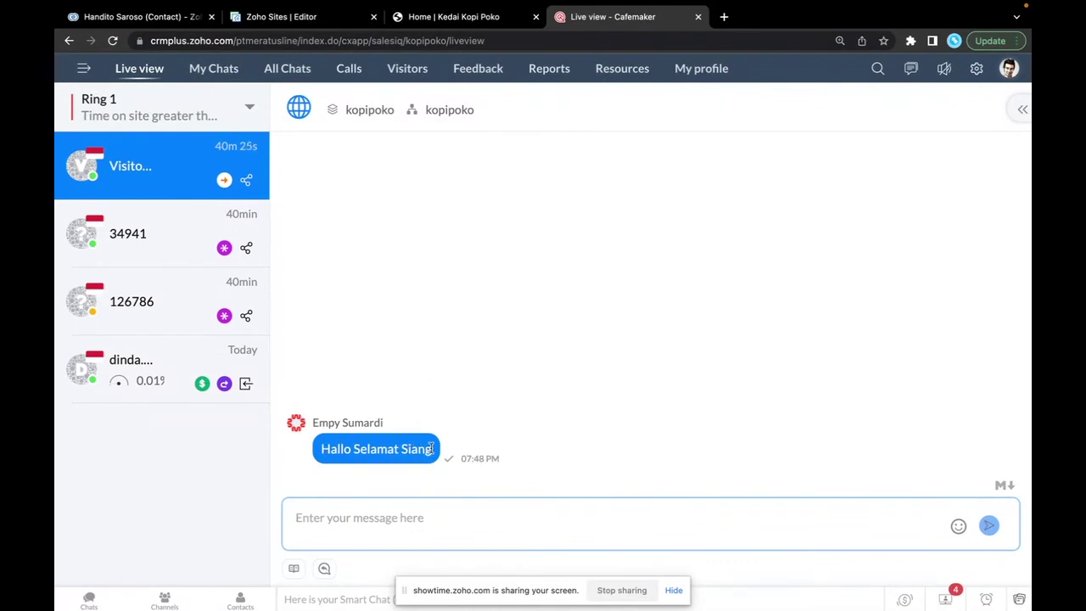
Step: Select the identified returning visitor in the Ring 1 list and send "Selamat siang" followed by the visitor's name
{"action": "mouse_move", "coordinate": [287, 68]}
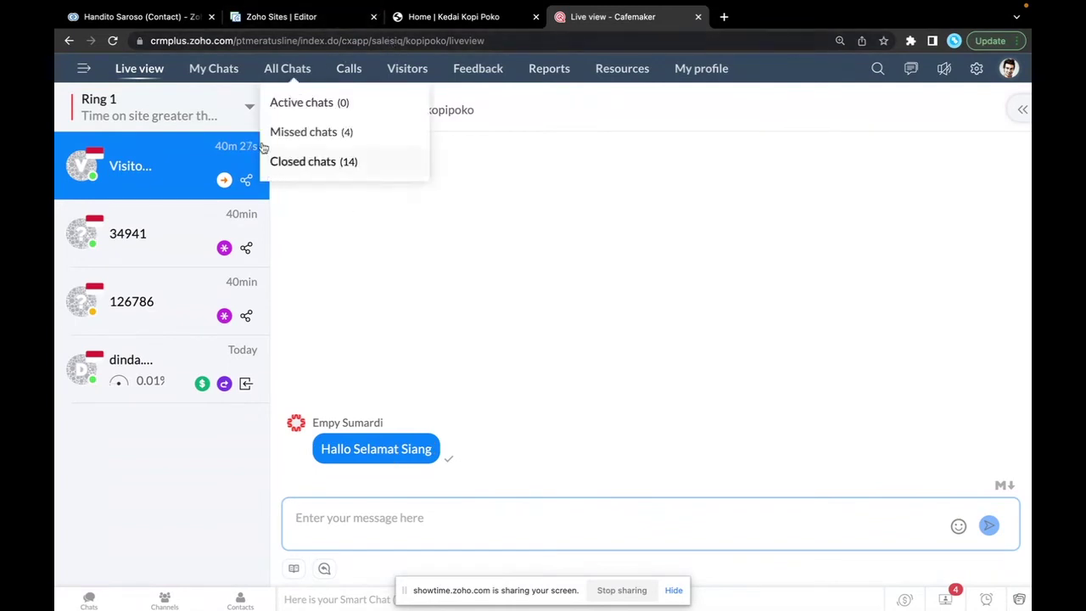
{"action": "left_click", "coordinate": [144, 357]}
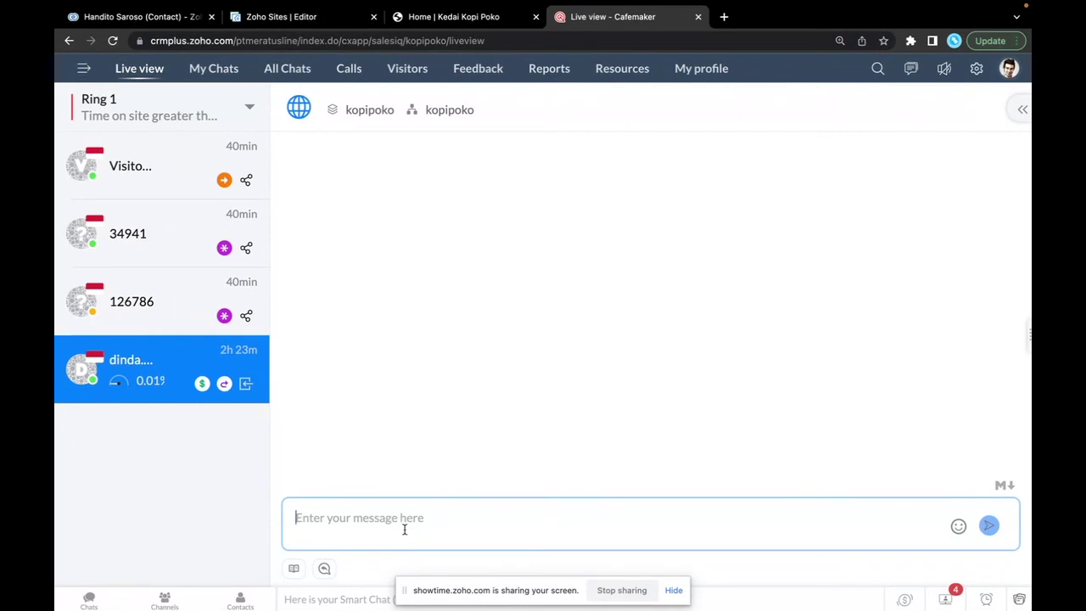
{"action": "type", "text": "Selamat sia"}
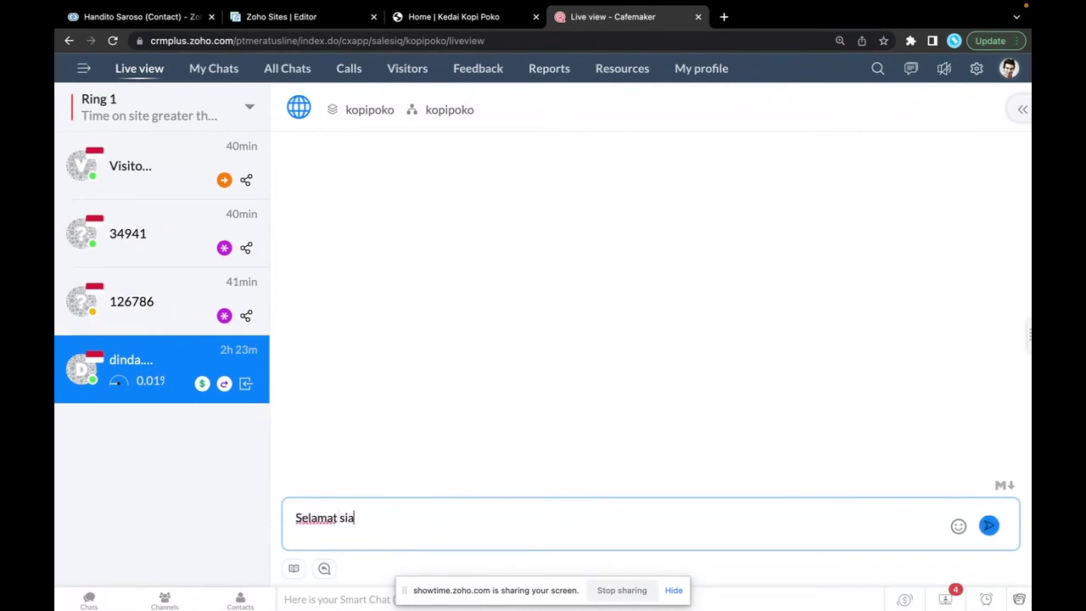
{"action": "type", "text": "ng Dinda"}
{"action": "key", "text": "Return"}
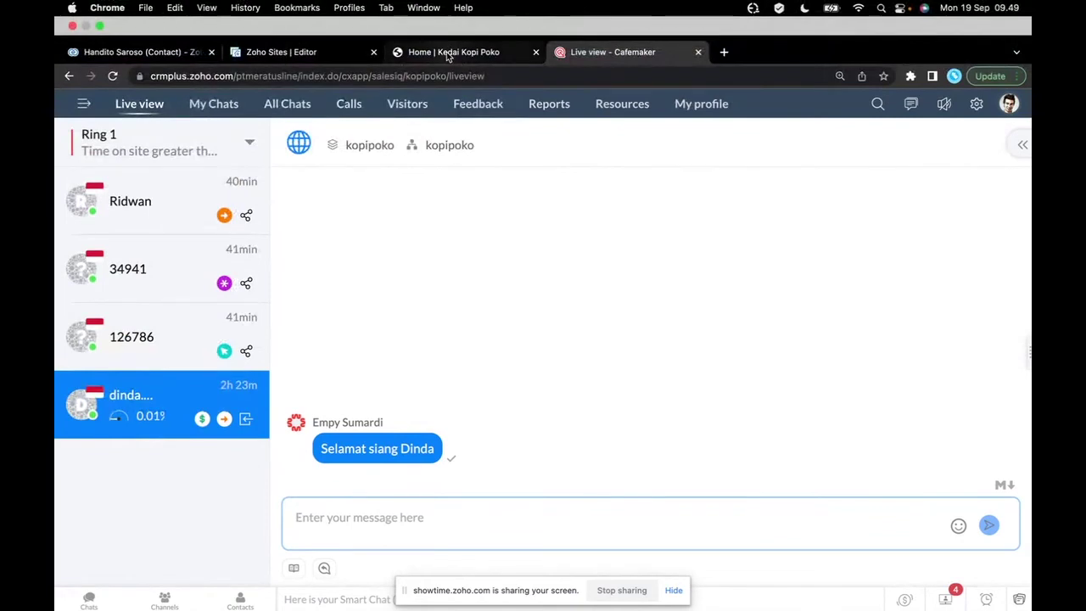
Step: Switch to the Kedai Kopi Poko website and reply "Selamat Siang Kopi poko" in the chat widget
{"action": "left_click", "coordinate": [455, 17]}
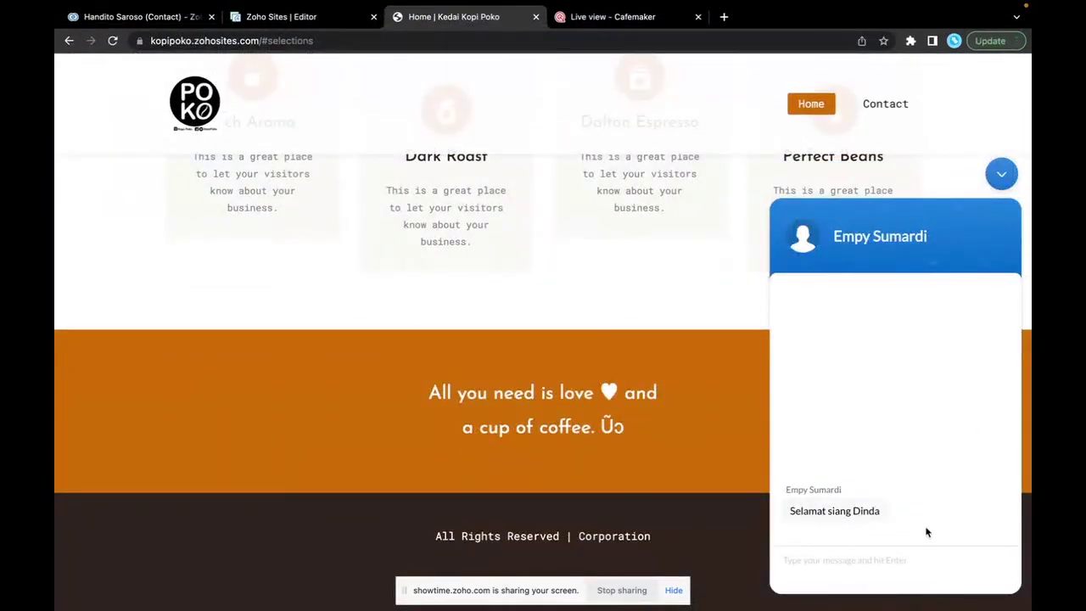
{"action": "scroll", "coordinate": [543, 404], "scroll_direction": "up", "scroll_amount": 10}
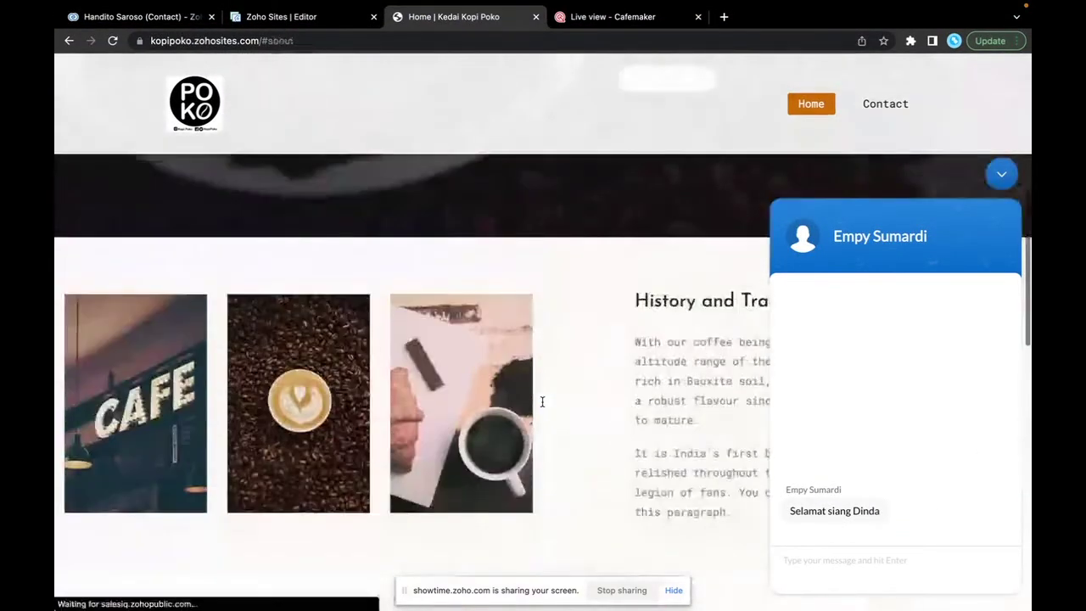
{"action": "scroll", "coordinate": [543, 406], "scroll_direction": "down", "scroll_amount": 10}
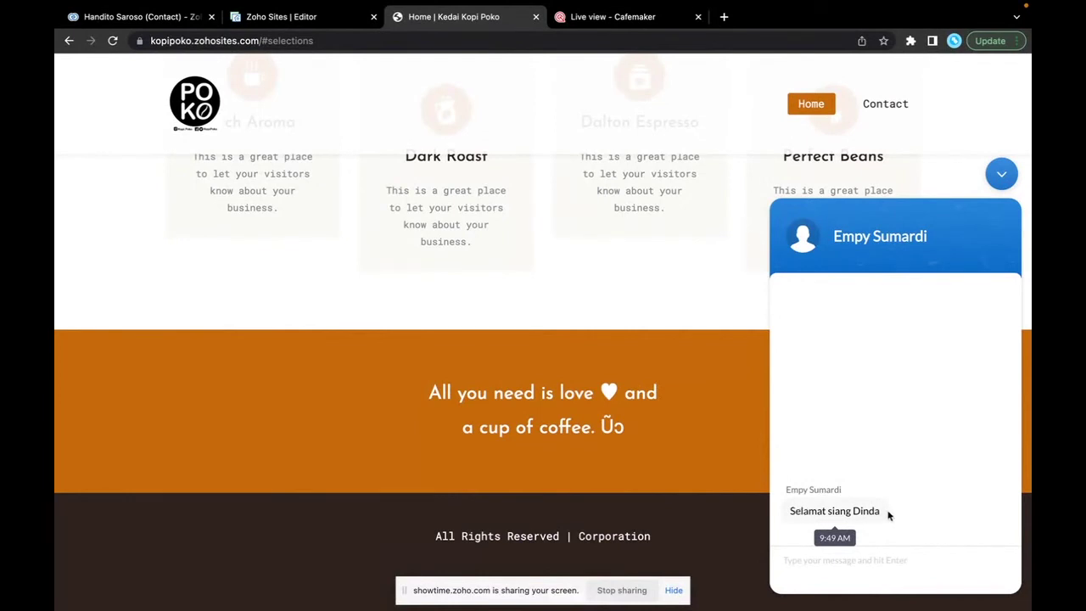
{"action": "left_click", "coordinate": [854, 553]}
{"action": "type", "text": "Selamat Siang Kopi poko"}
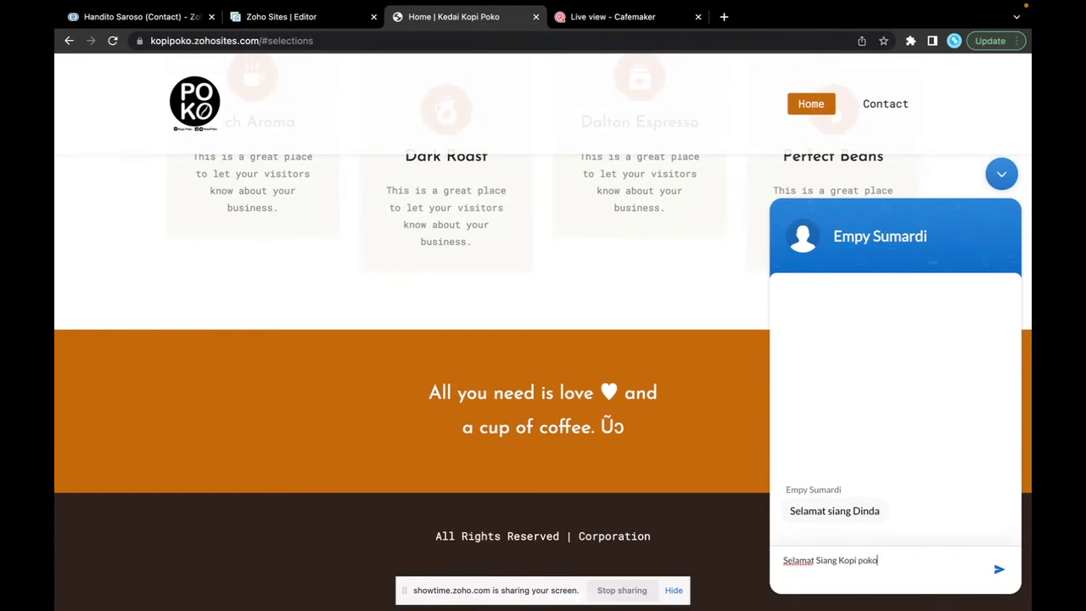
{"action": "key", "text": "Return"}
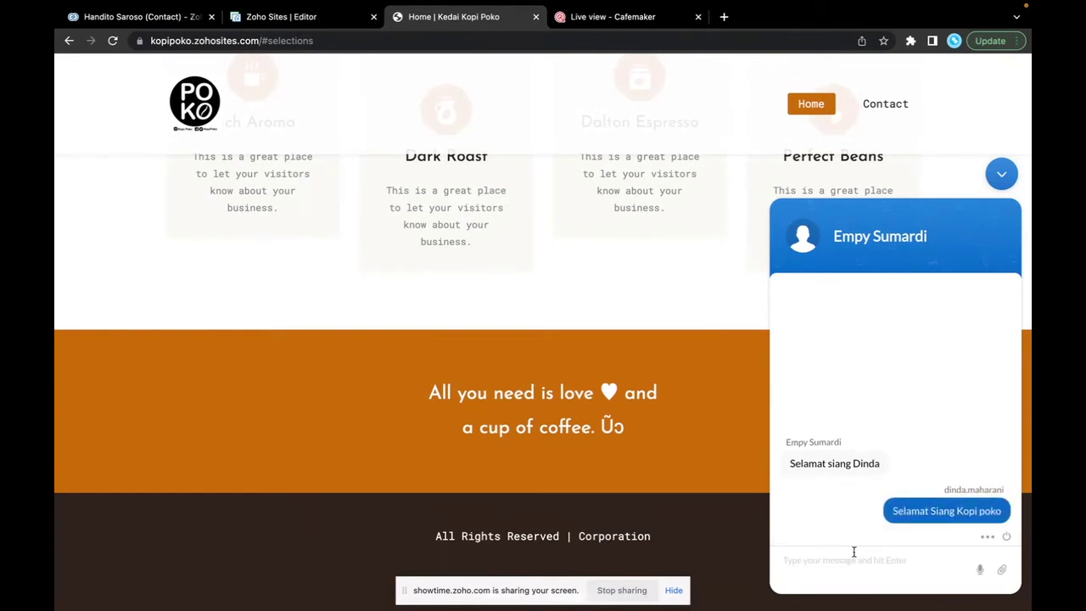
Step: Send "Saya MAu tanya mengenai harga kopi" from the website chat, check the conversation in SalesIQ, and return to the website
{"action": "type", "text": "Saya"}
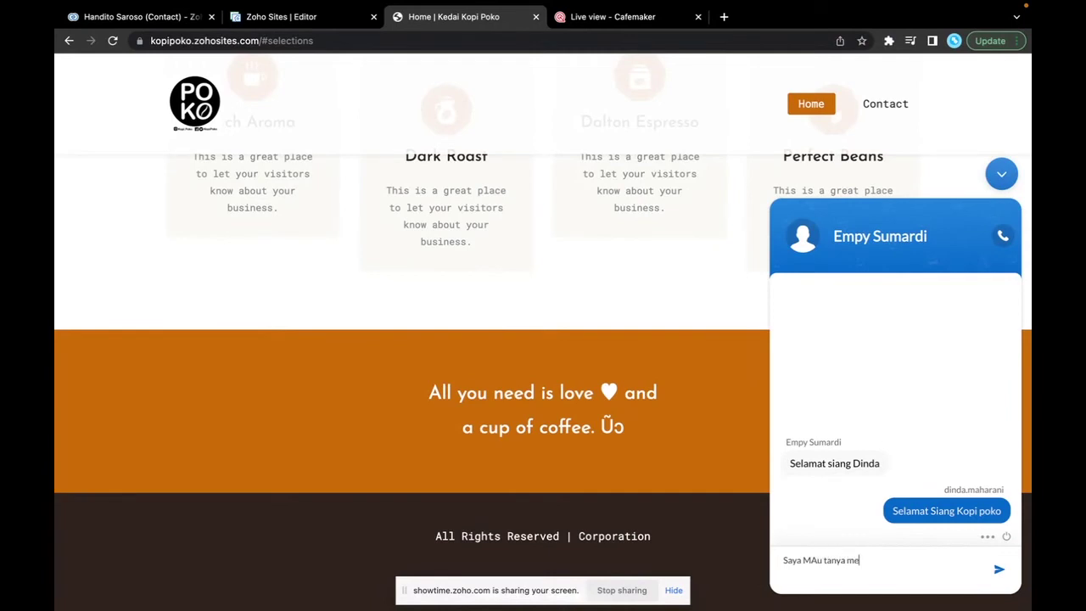
{"action": "type", "text": "MAu tanya mengenai harga kopi"}
{"action": "key", "text": "Return"}
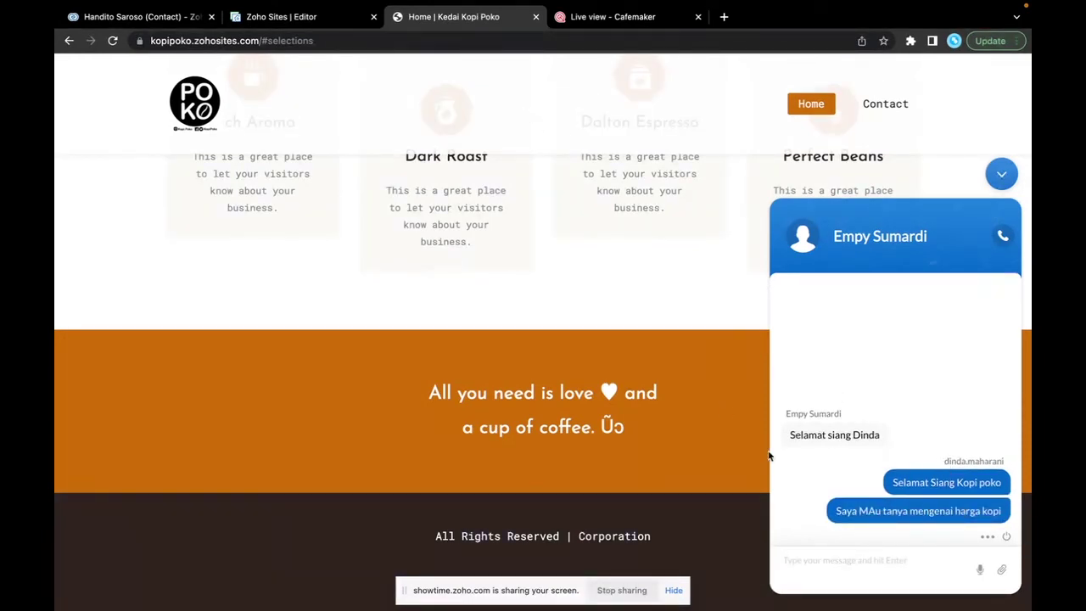
{"action": "left_click", "coordinate": [634, 20]}
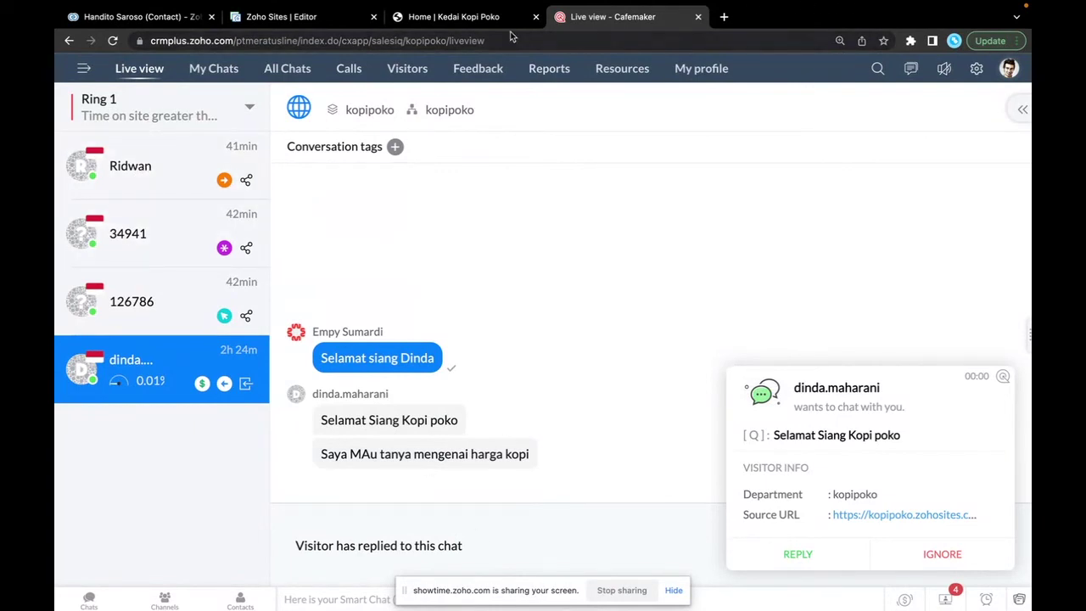
{"action": "left_click", "coordinate": [485, 17]}
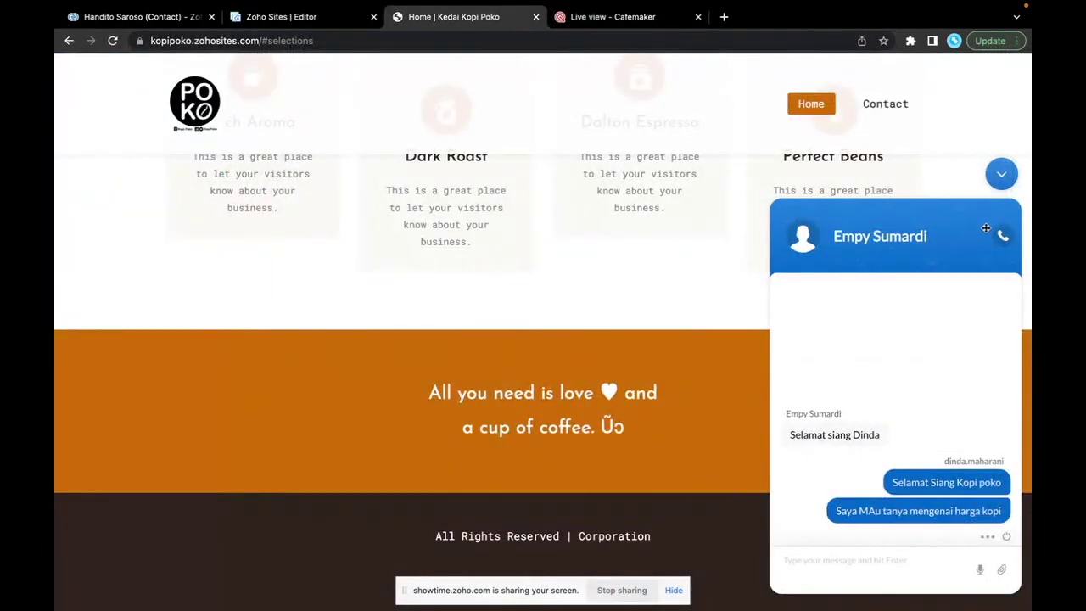
Step: Switch to Zoho CRM, go to its home page, hide the screen-sharing notice, and open the Visitors Online list
{"action": "left_click", "coordinate": [147, 17]}
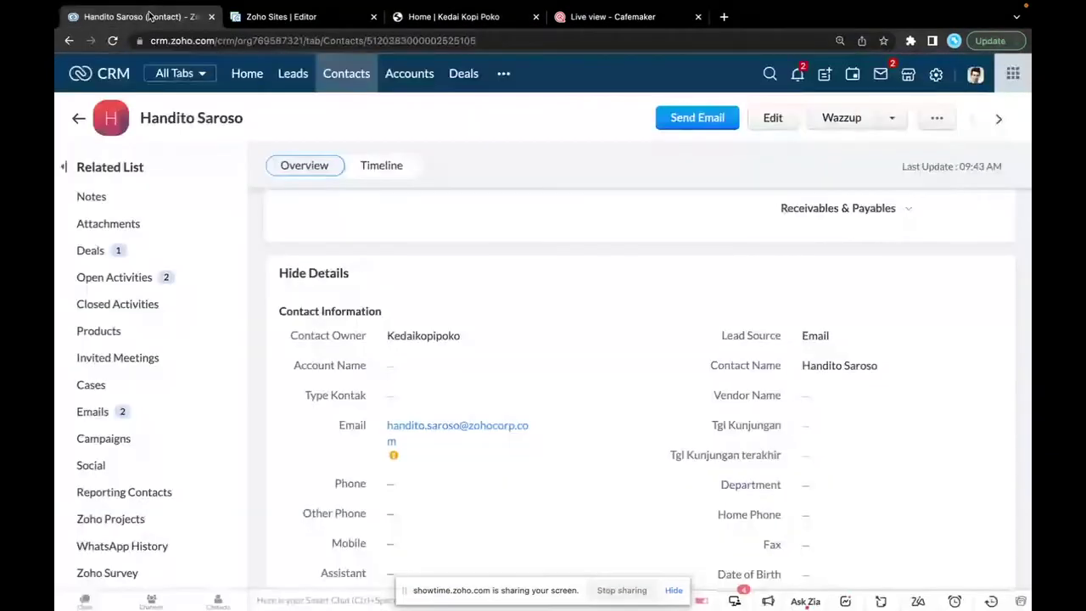
{"action": "left_click", "coordinate": [249, 68]}
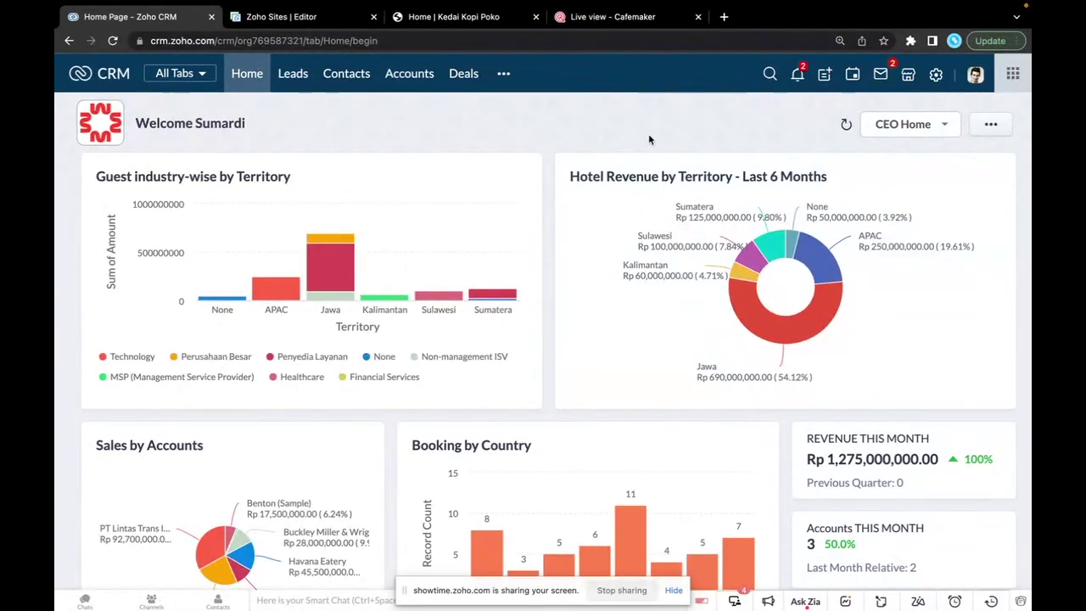
{"action": "left_click", "coordinate": [674, 597]}
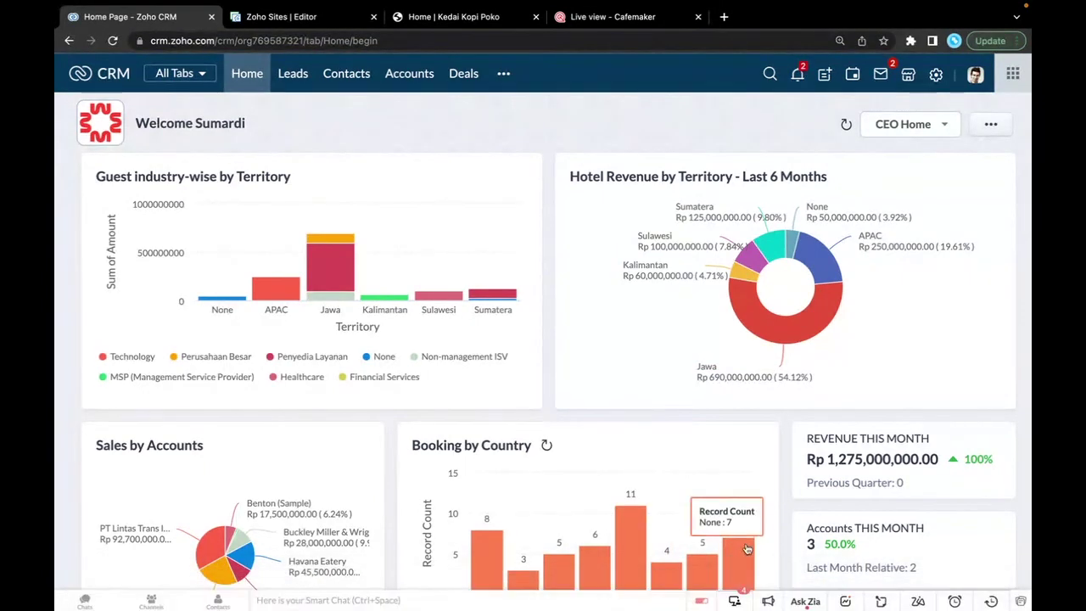
{"action": "left_click", "coordinate": [735, 602]}
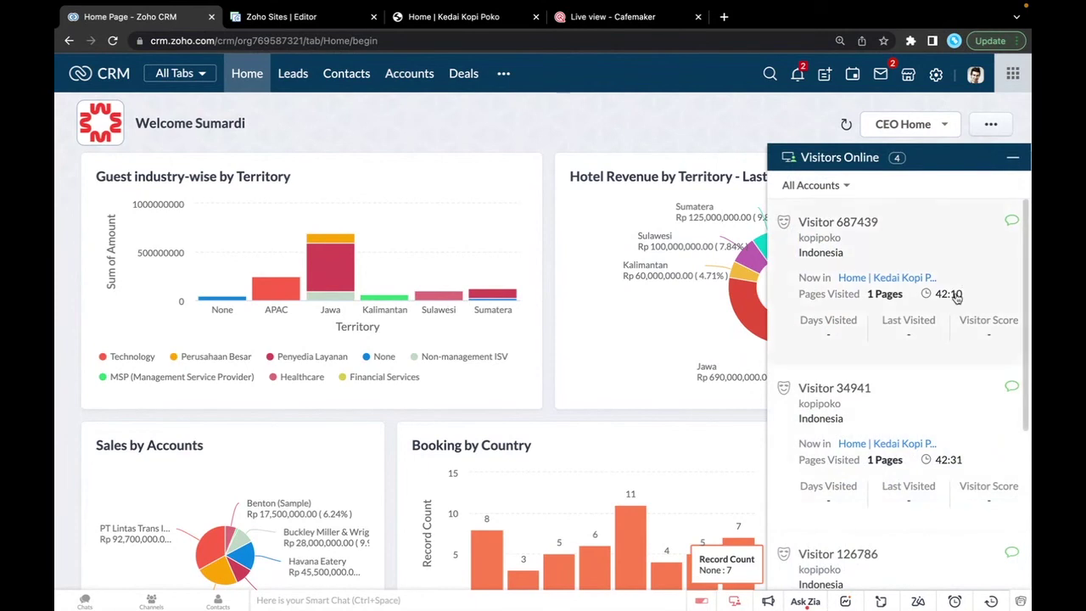
Step: Examine each online visitor's current page, pages visited, time on site, days visited and visitor score
{"action": "scroll", "coordinate": [955, 309], "scroll_direction": "down", "scroll_amount": 3}
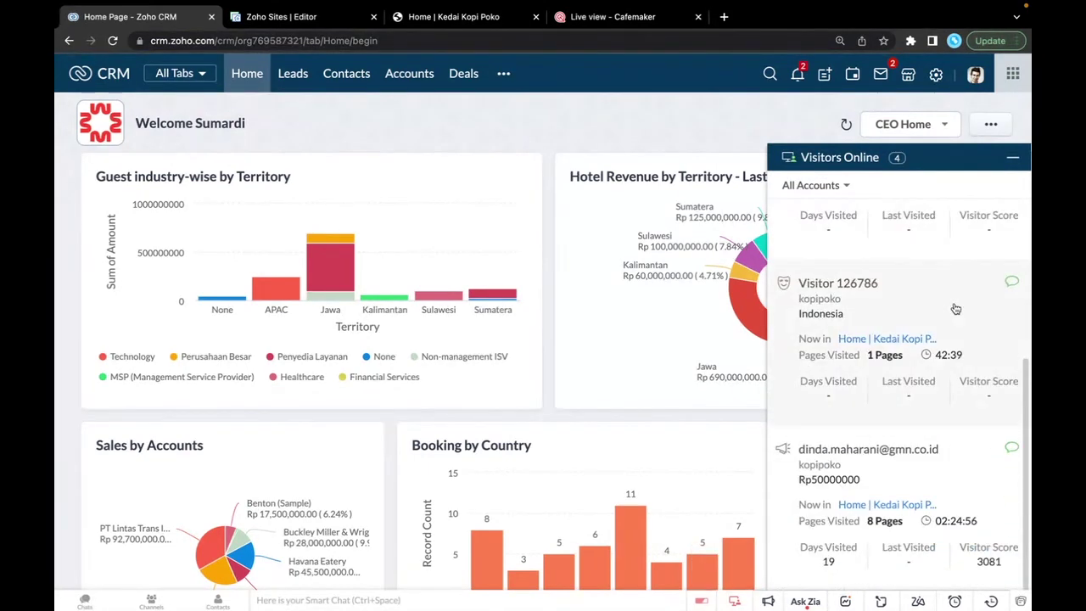
{"action": "scroll", "coordinate": [956, 309], "scroll_direction": "up", "scroll_amount": 3}
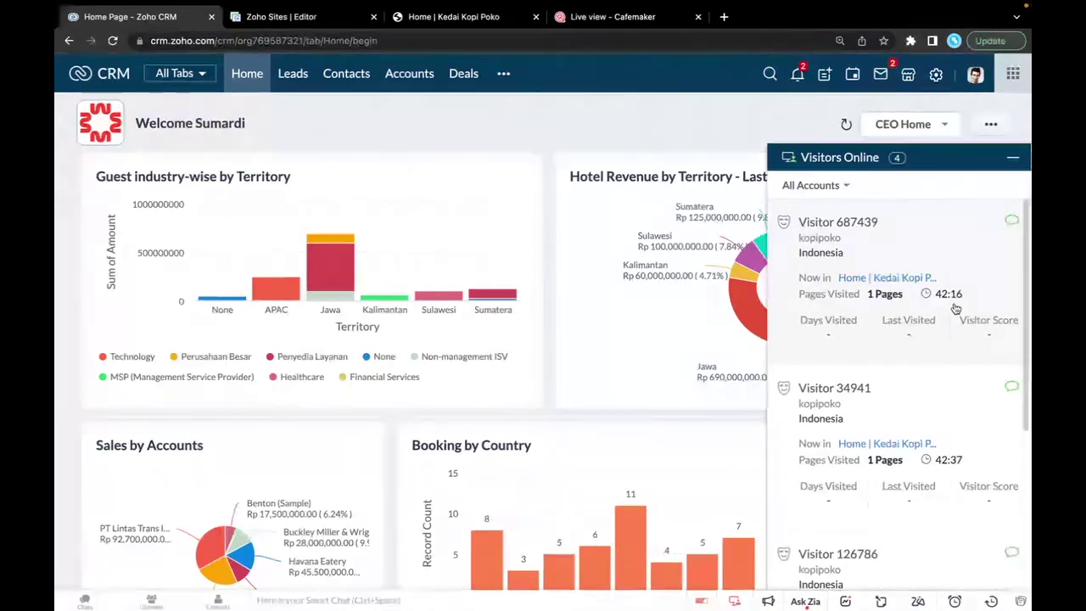
{"action": "scroll", "coordinate": [956, 309], "scroll_direction": "down", "scroll_amount": 3}
{"action": "scroll", "coordinate": [955, 309], "scroll_direction": "up", "scroll_amount": 3}
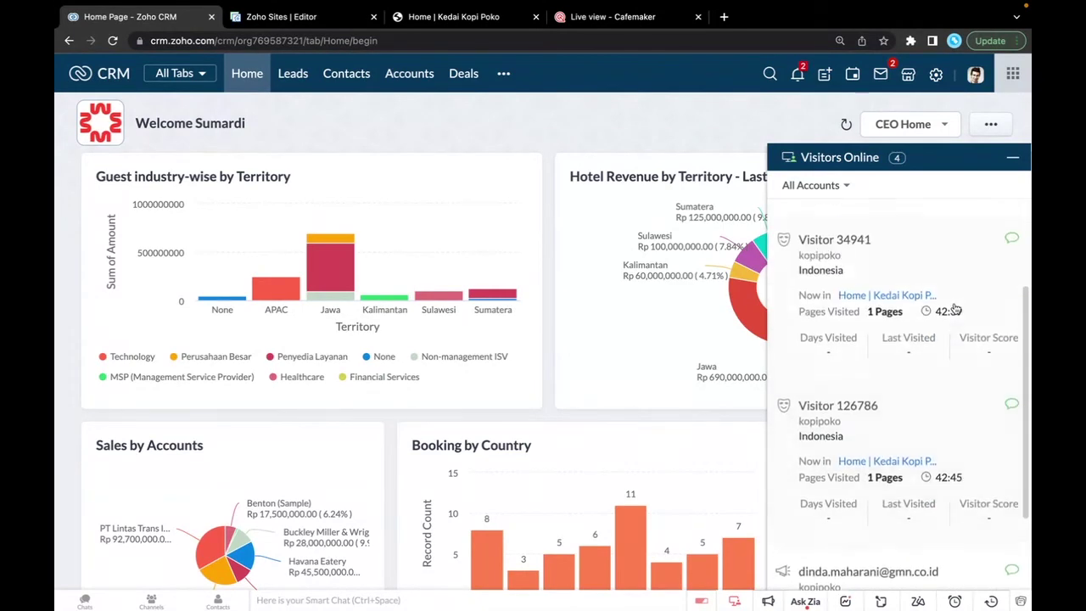
{"action": "scroll", "coordinate": [956, 309], "scroll_direction": "down", "scroll_amount": 3}
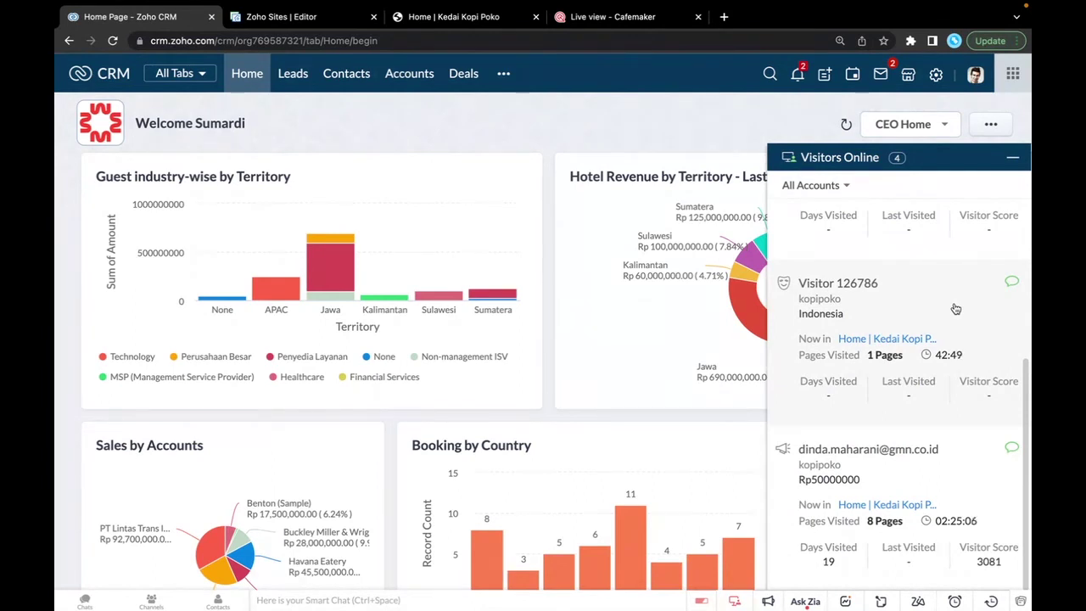
{"action": "scroll", "coordinate": [955, 309], "scroll_direction": "up", "scroll_amount": 2}
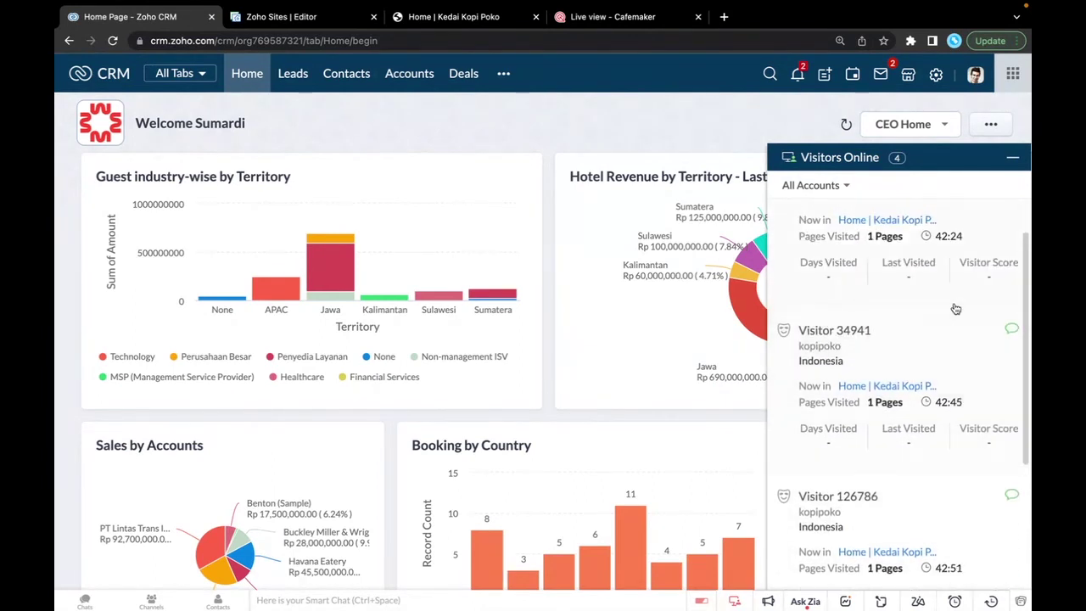
{"action": "scroll", "coordinate": [956, 309], "scroll_direction": "up", "scroll_amount": 1}
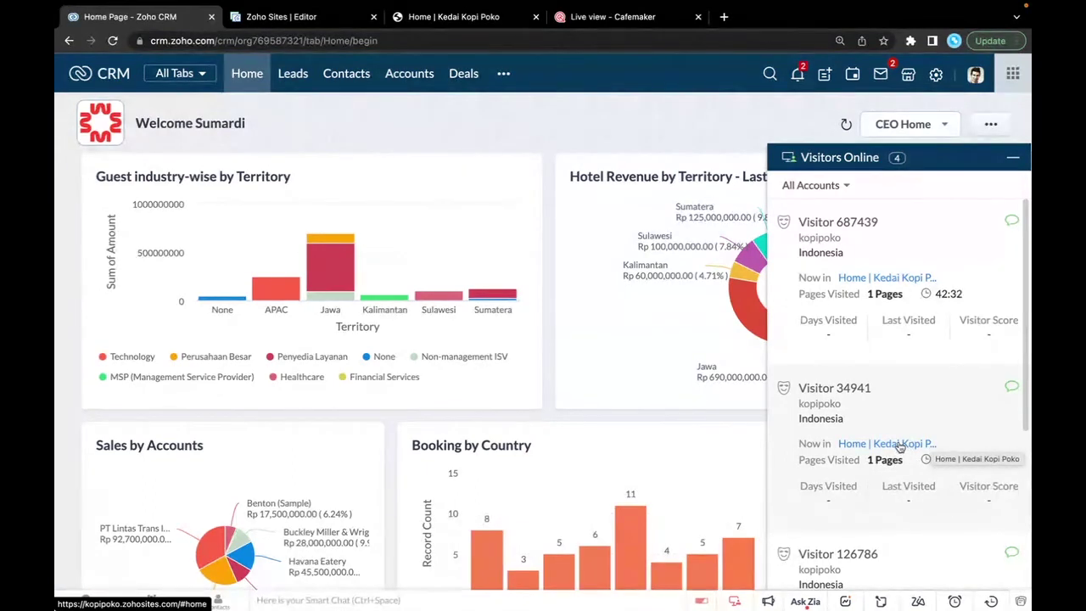
{"action": "scroll", "coordinate": [898, 445], "scroll_direction": "down", "scroll_amount": 2}
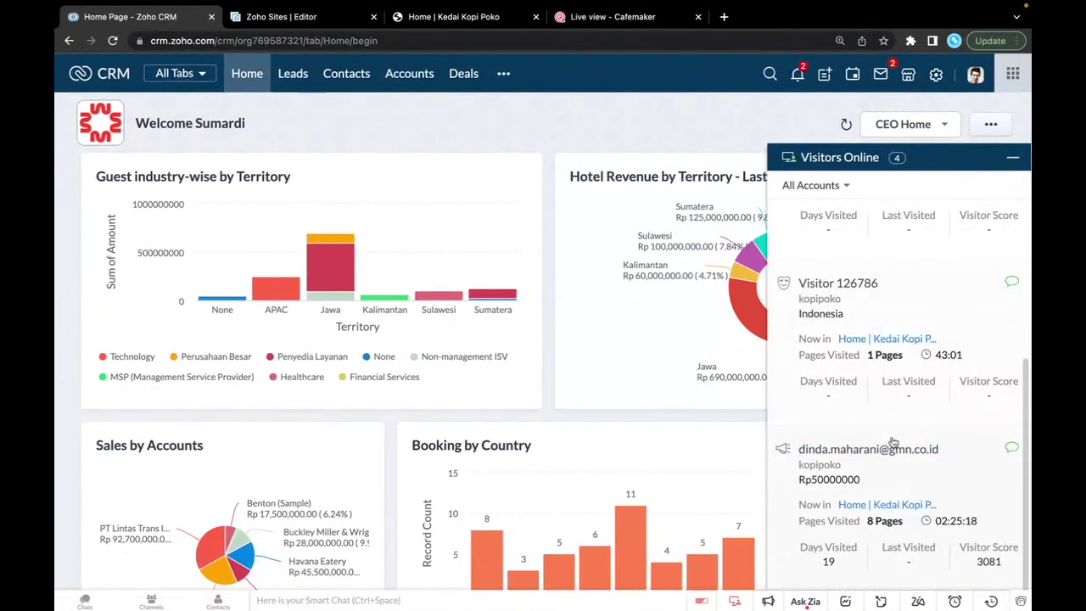
{"action": "scroll", "coordinate": [931, 494], "scroll_direction": "up", "scroll_amount": 3}
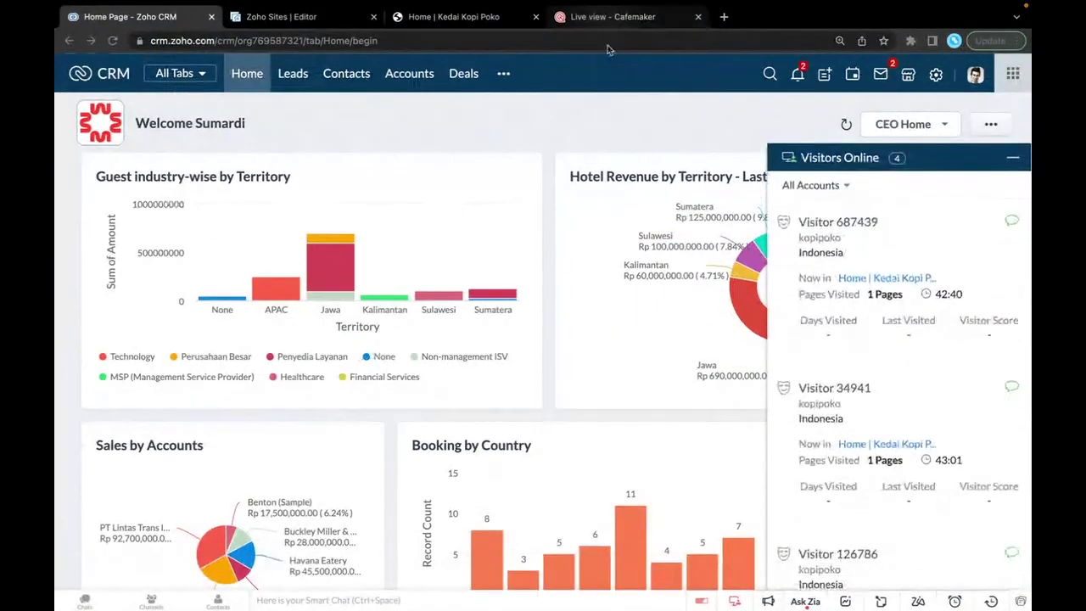
Step: Switch to SalesIQ, open the list of all visitors, and reload the page
{"action": "left_click", "coordinate": [613, 17]}
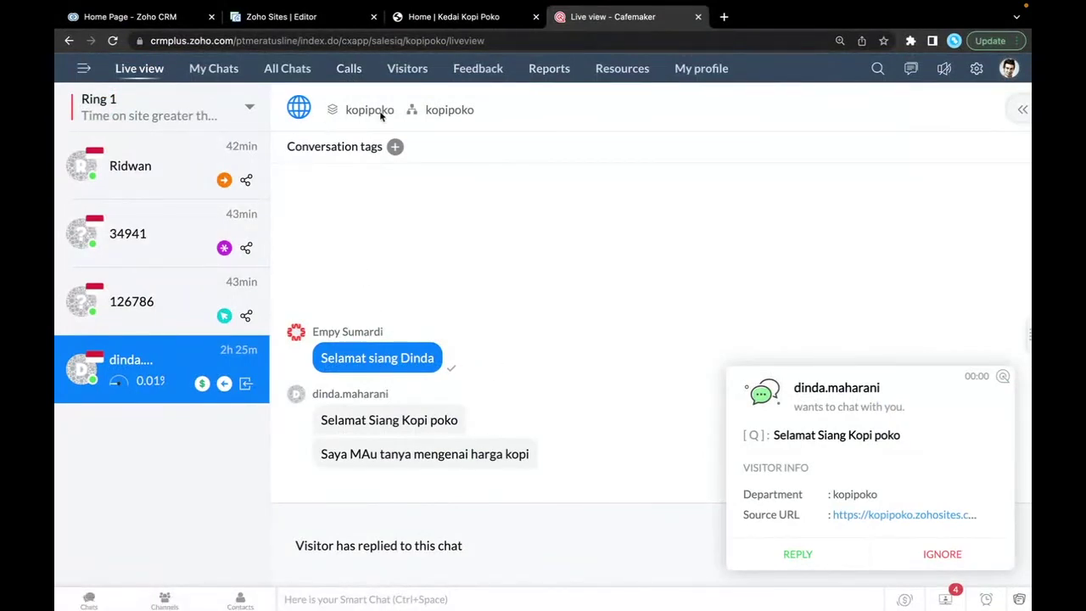
{"action": "left_click", "coordinate": [408, 75]}
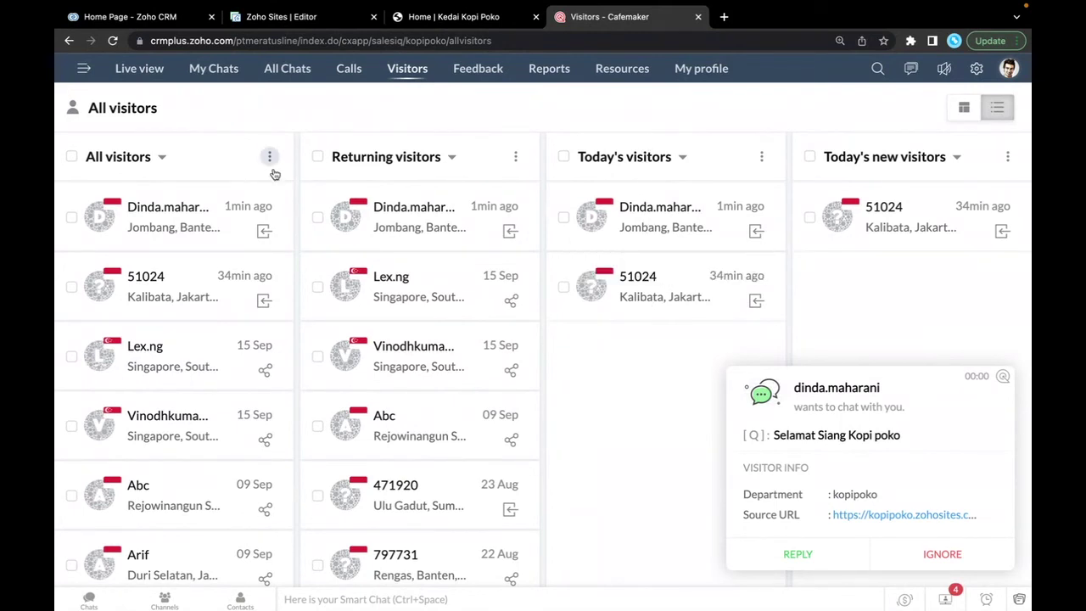
{"action": "left_click", "coordinate": [112, 42]}
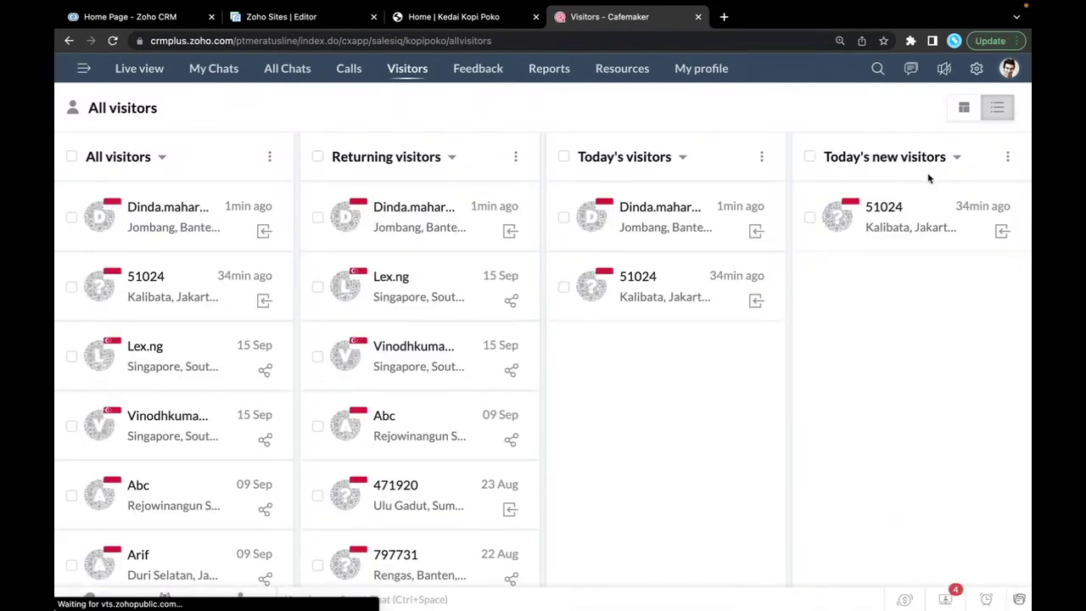
Step: Open the profile of the visitor in Today's new visitors and examine the IP address and average time spent
{"action": "left_click", "coordinate": [885, 211]}
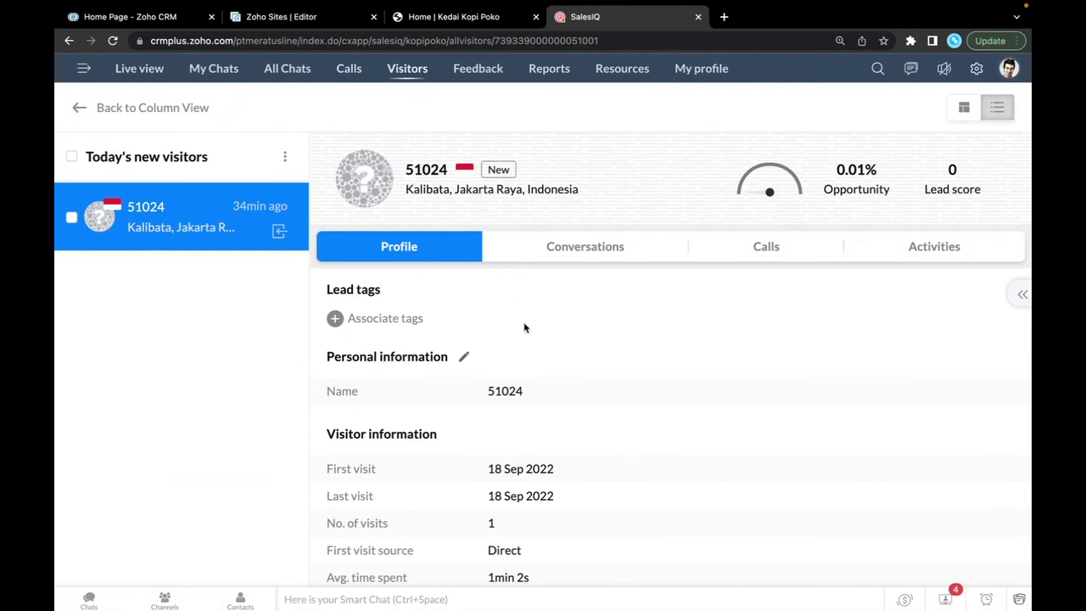
{"action": "scroll", "coordinate": [523, 321], "scroll_direction": "down", "scroll_amount": 1}
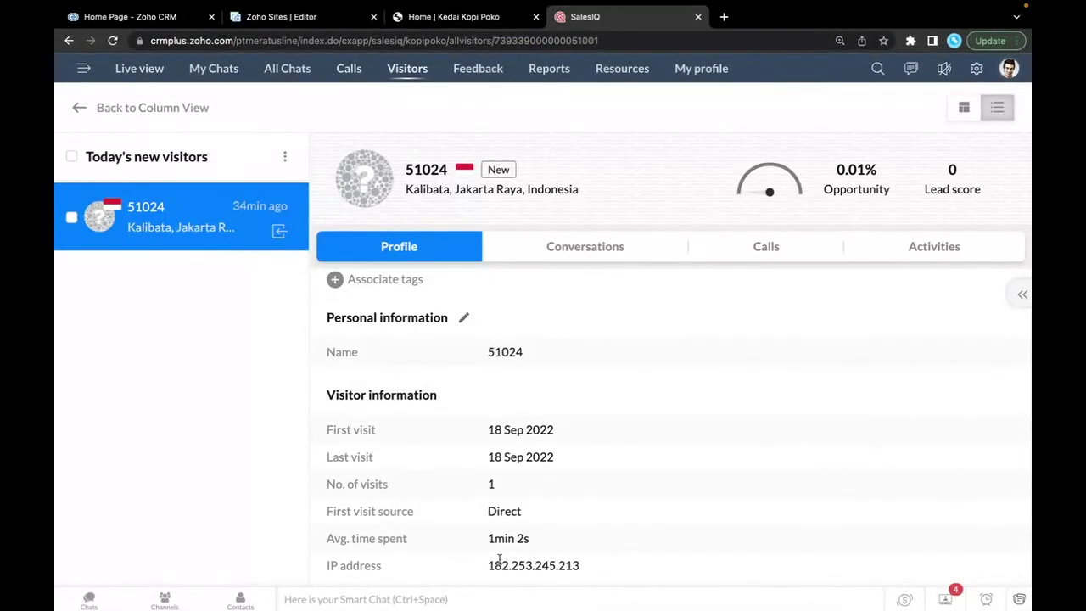
{"action": "left_click_drag", "start_coordinate": [493, 567], "coordinate": [589, 569]}
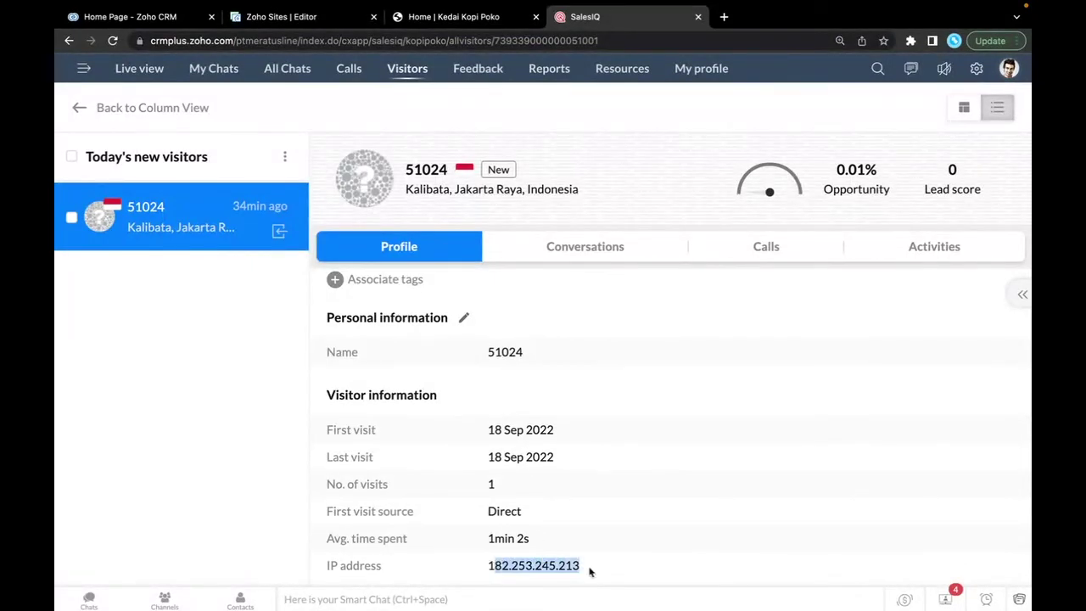
{"action": "left_click", "coordinate": [529, 541]}
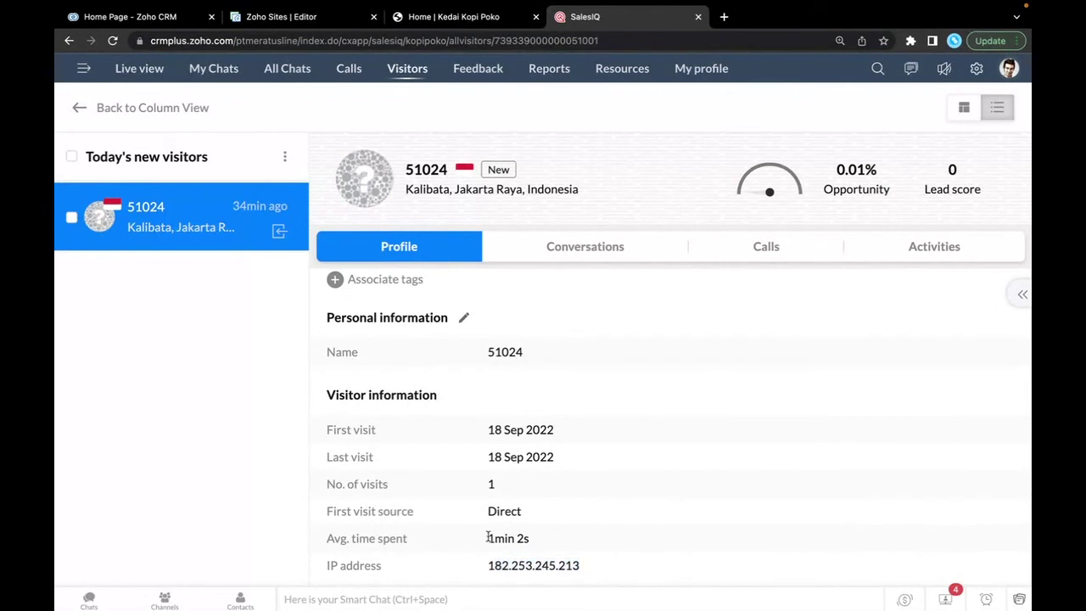
{"action": "left_click_drag", "start_coordinate": [489, 538], "coordinate": [529, 540]}
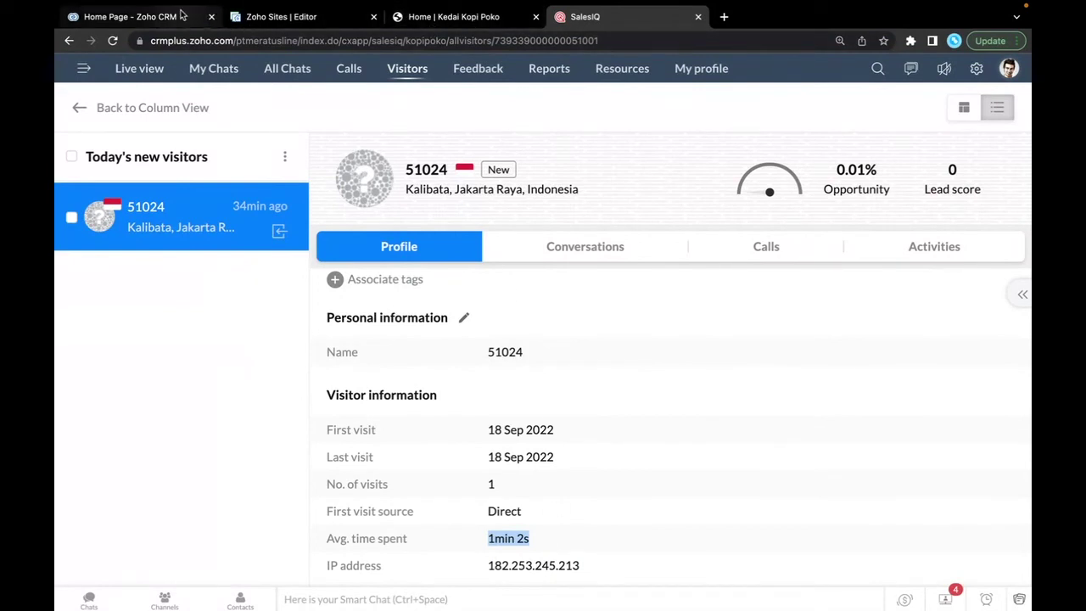
Step: Return to Zoho CRM, minimize the Visitors Online list, and look through the Signals notifications
{"action": "left_click", "coordinate": [182, 17]}
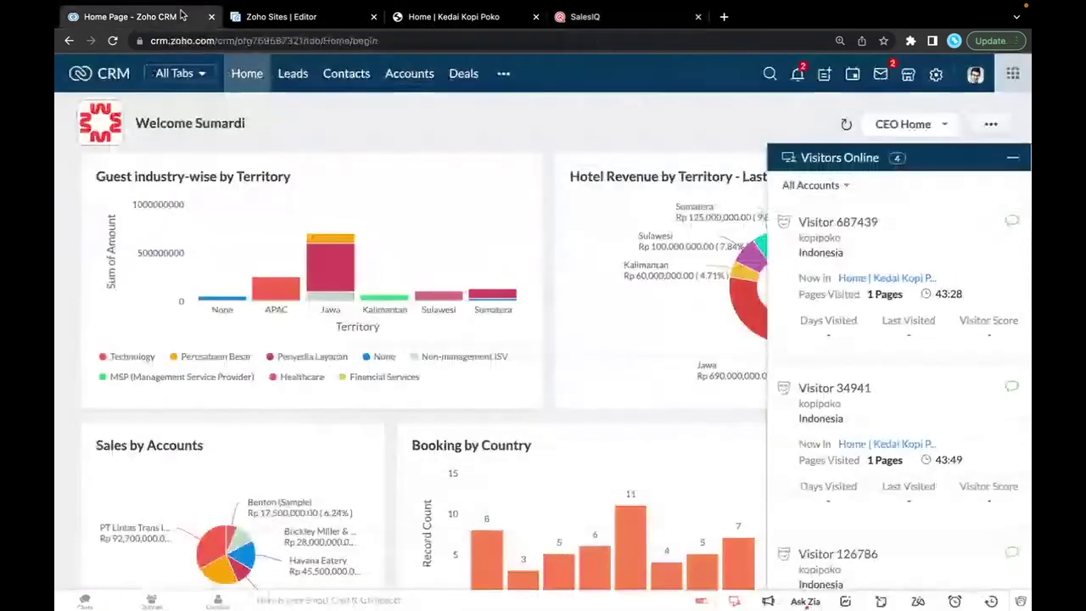
{"action": "left_click", "coordinate": [1011, 156]}
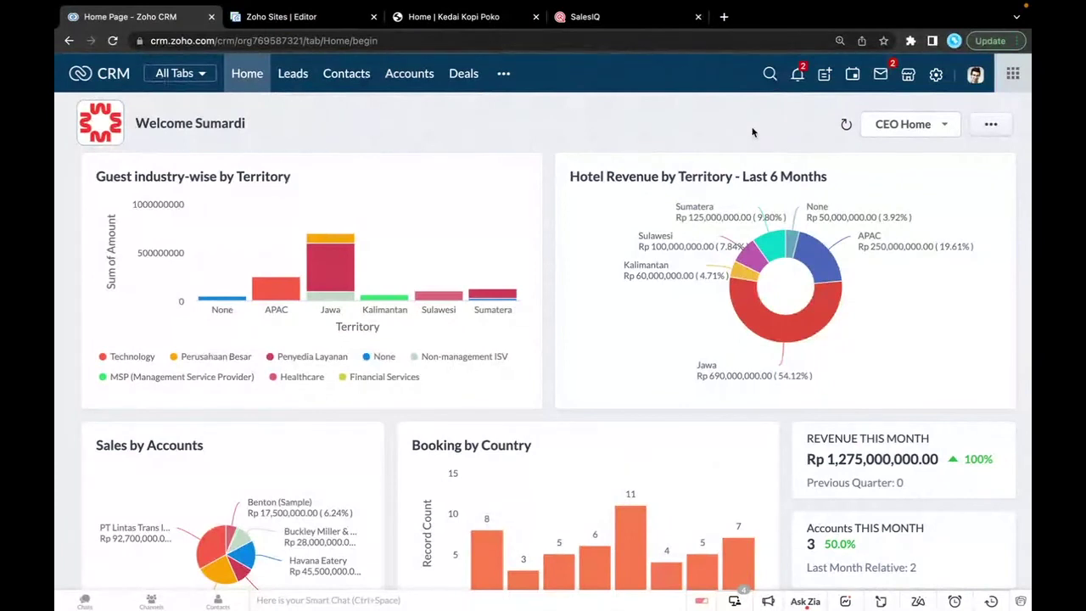
{"action": "left_click", "coordinate": [800, 75]}
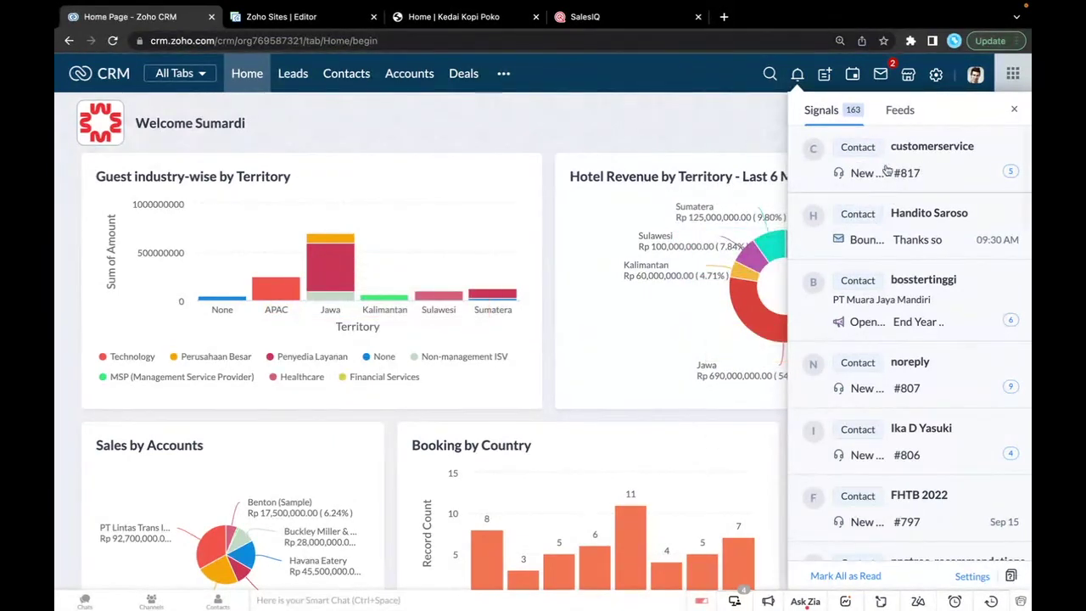
{"action": "scroll", "coordinate": [883, 447], "scroll_direction": "down", "scroll_amount": 1}
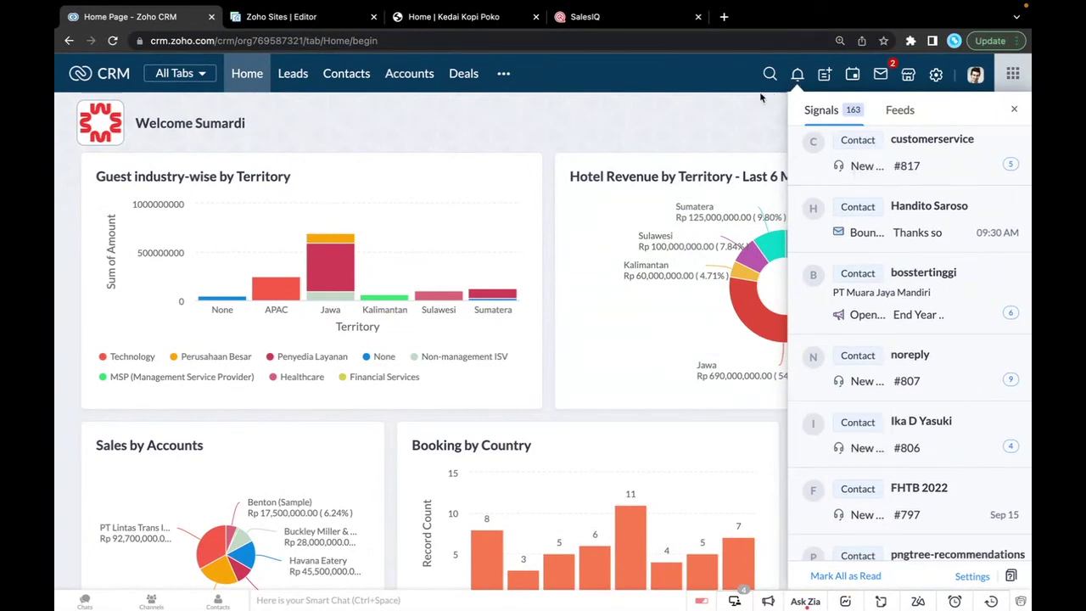
Step: Open the CRM messages list, read the "Hello World" email, and close the messages
{"action": "left_click", "coordinate": [885, 76]}
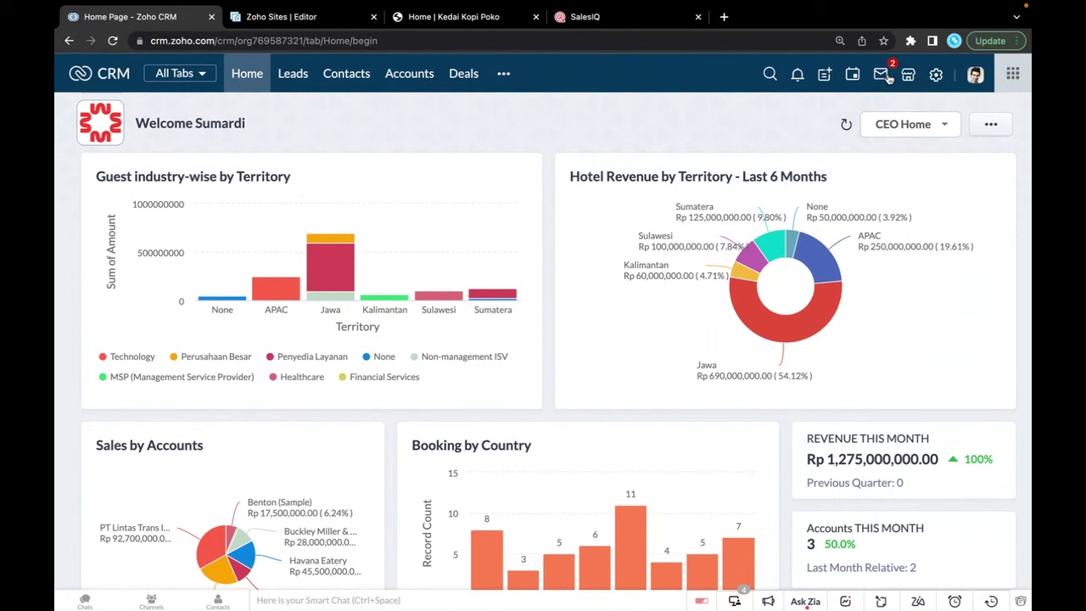
{"action": "left_click", "coordinate": [883, 76]}
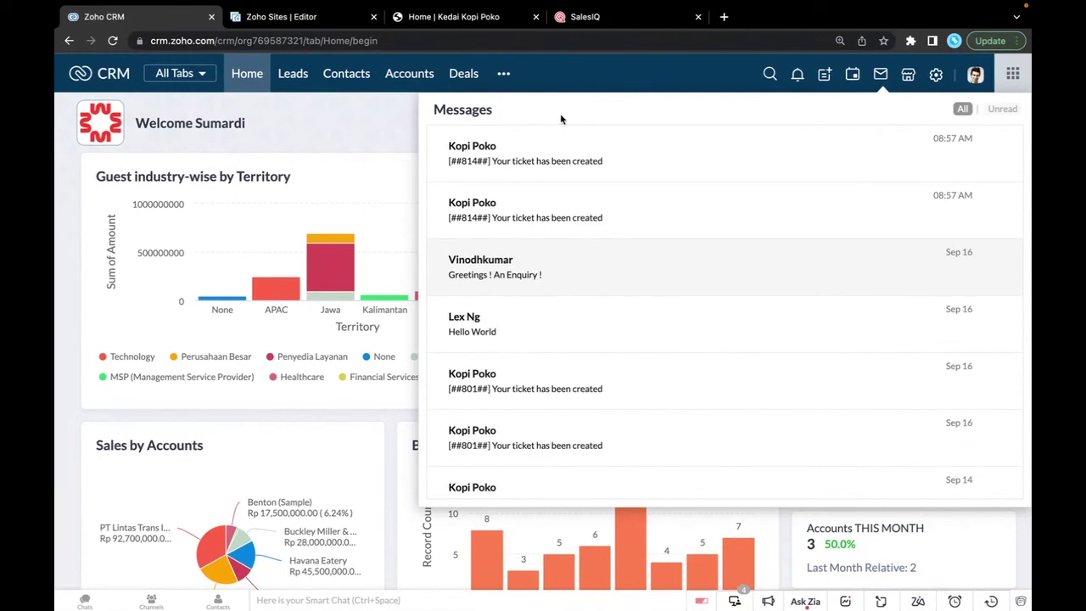
{"action": "left_click", "coordinate": [486, 330]}
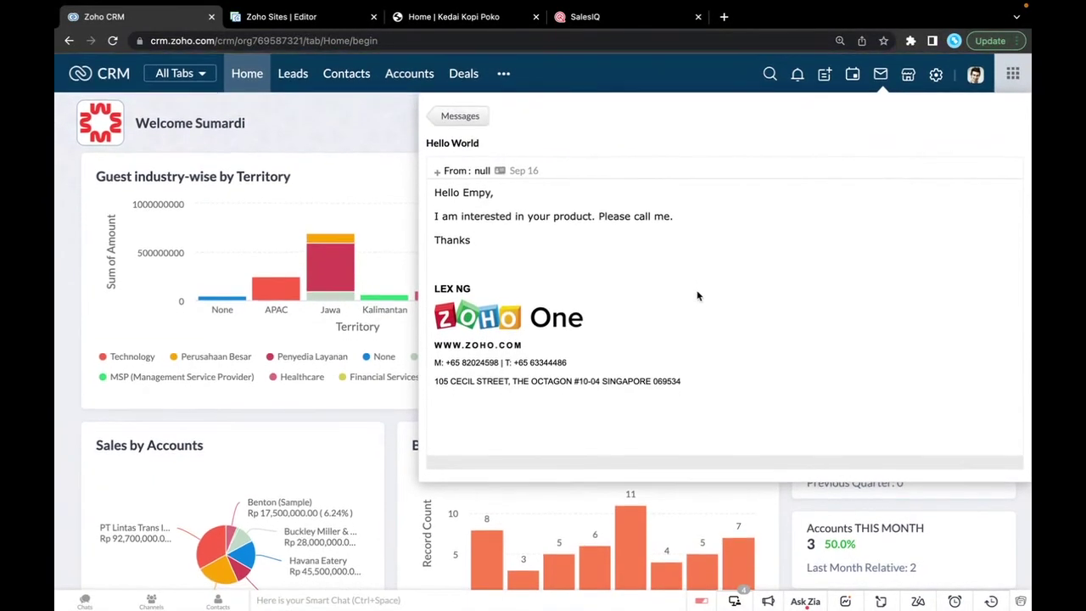
{"action": "left_click", "coordinate": [711, 74]}
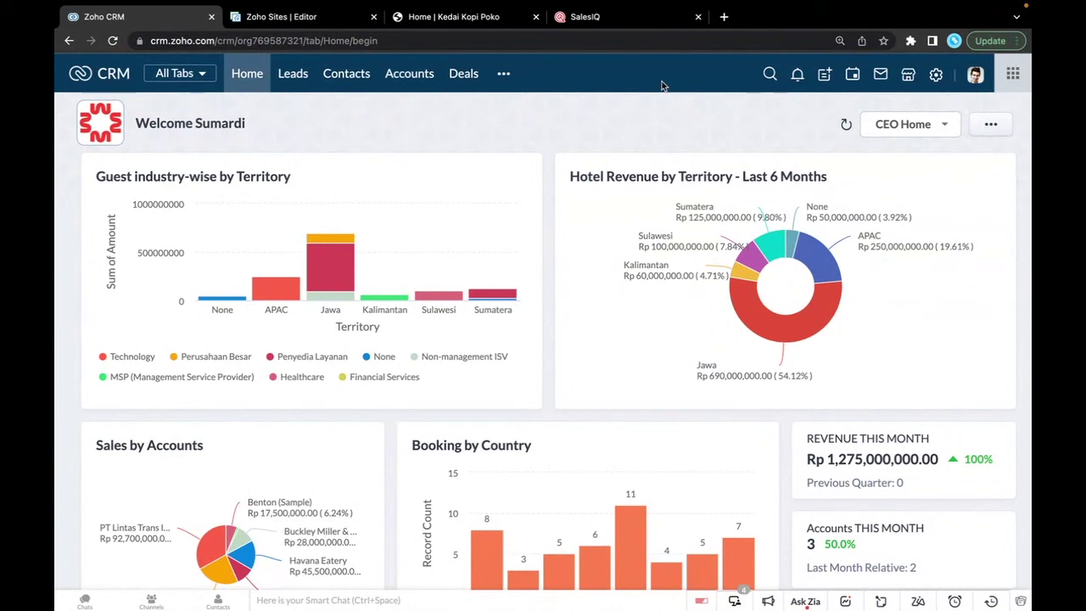
Step: In the setup's Business Messaging channel, view the WhatsApp for Business details and integration terms, and cancel the integration
{"action": "left_click", "coordinate": [937, 76]}
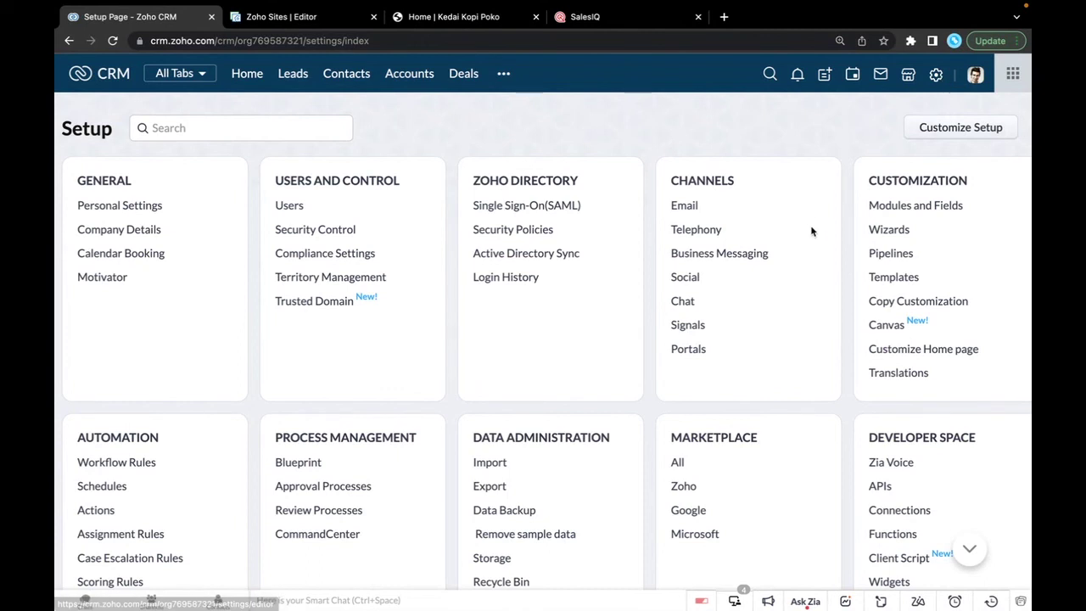
{"action": "left_click", "coordinate": [747, 257]}
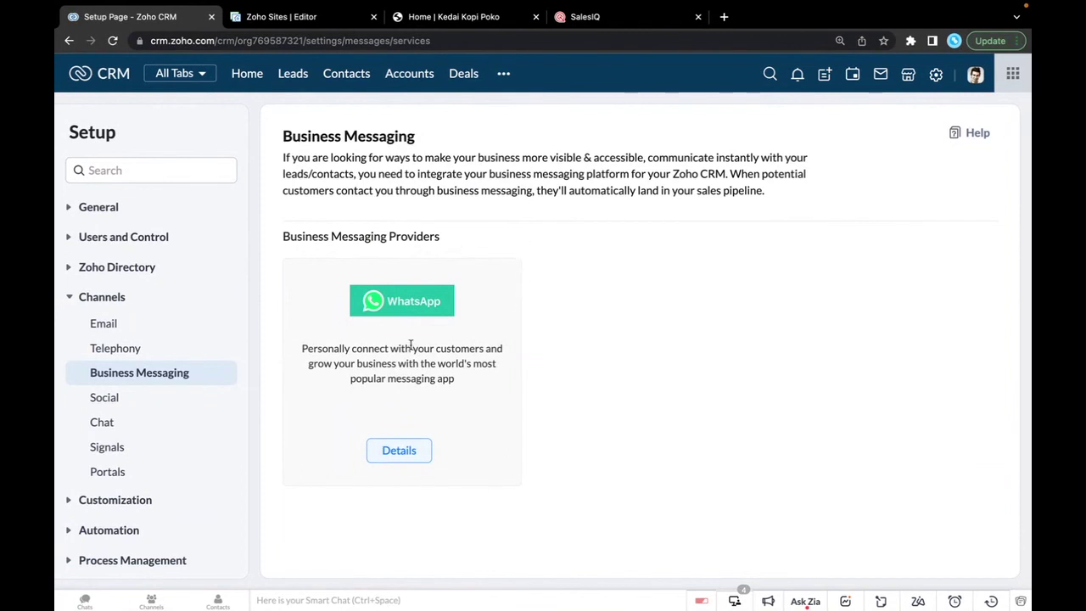
{"action": "left_click", "coordinate": [417, 459]}
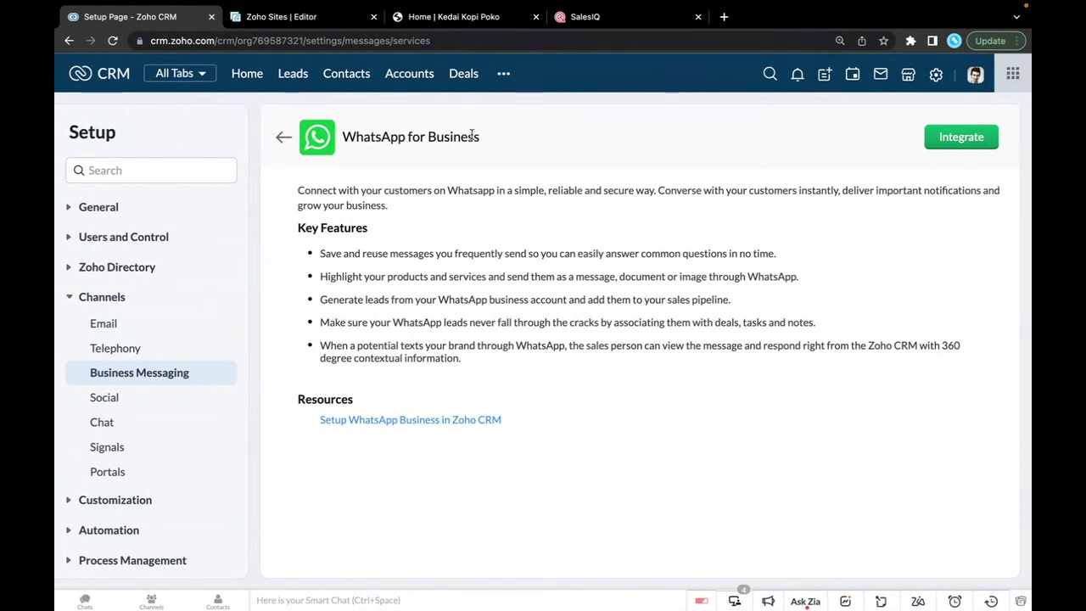
{"action": "left_click", "coordinate": [962, 140]}
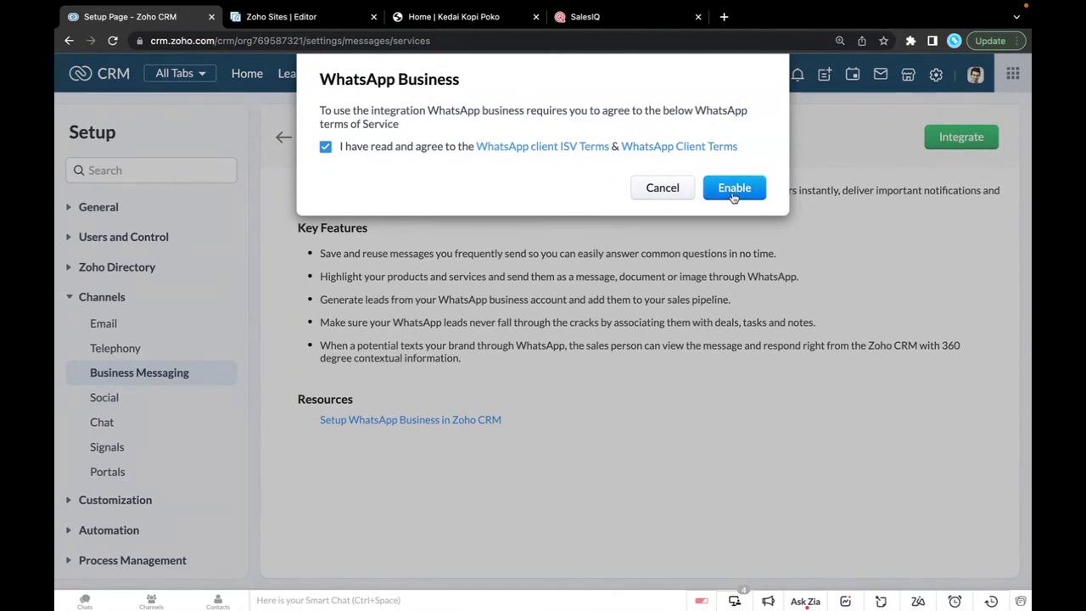
{"action": "left_click", "coordinate": [662, 188]}
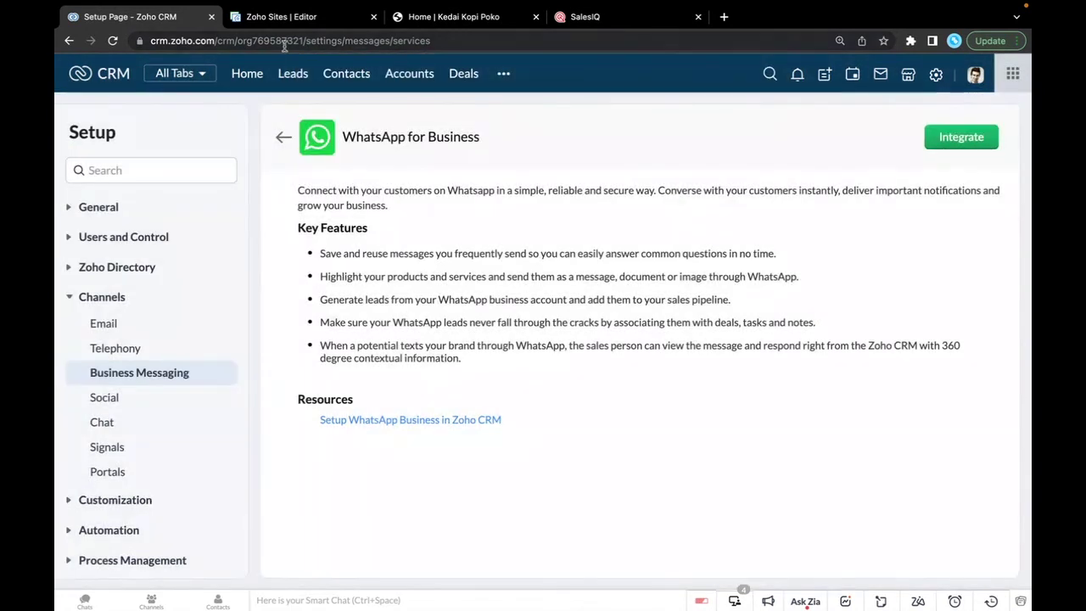
Step: Open the first record in the Leads list, bring up its Send WhatsApp form, and close the form without sending
{"action": "left_click", "coordinate": [283, 78]}
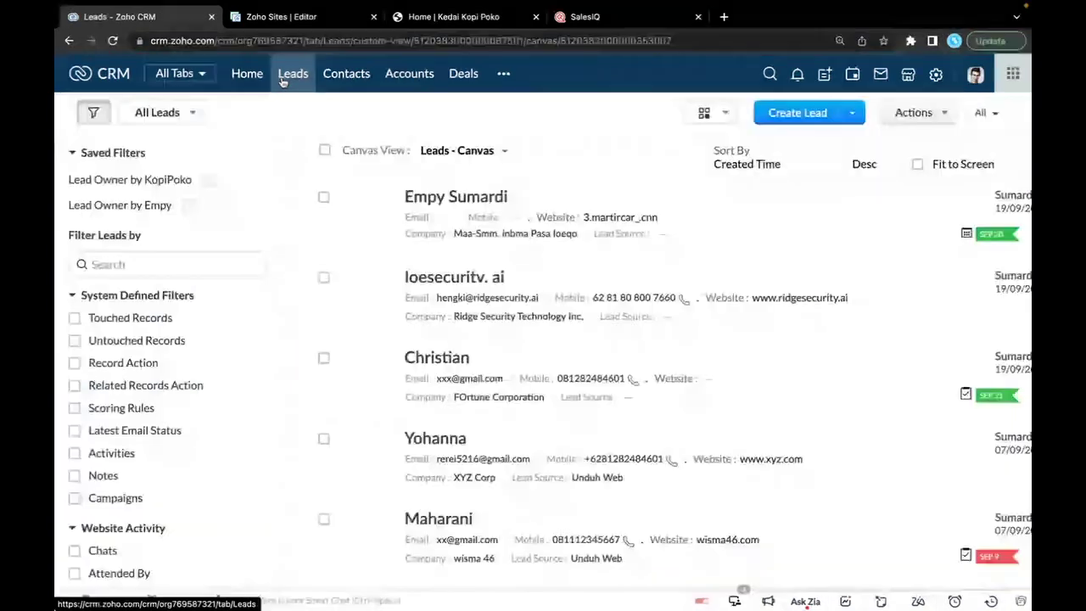
{"action": "left_click", "coordinate": [473, 194]}
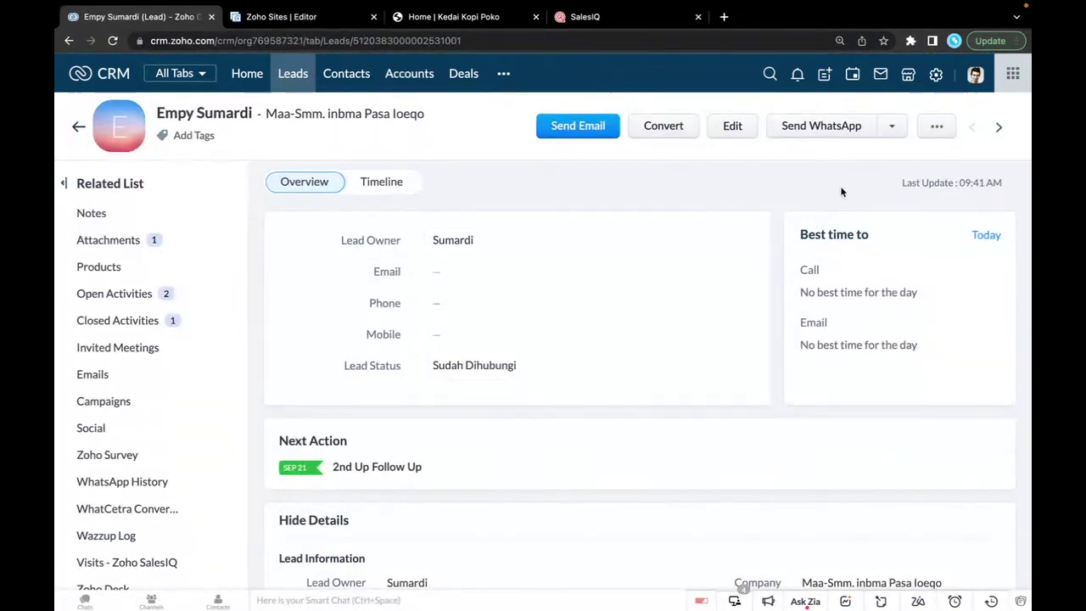
{"action": "left_click", "coordinate": [834, 129]}
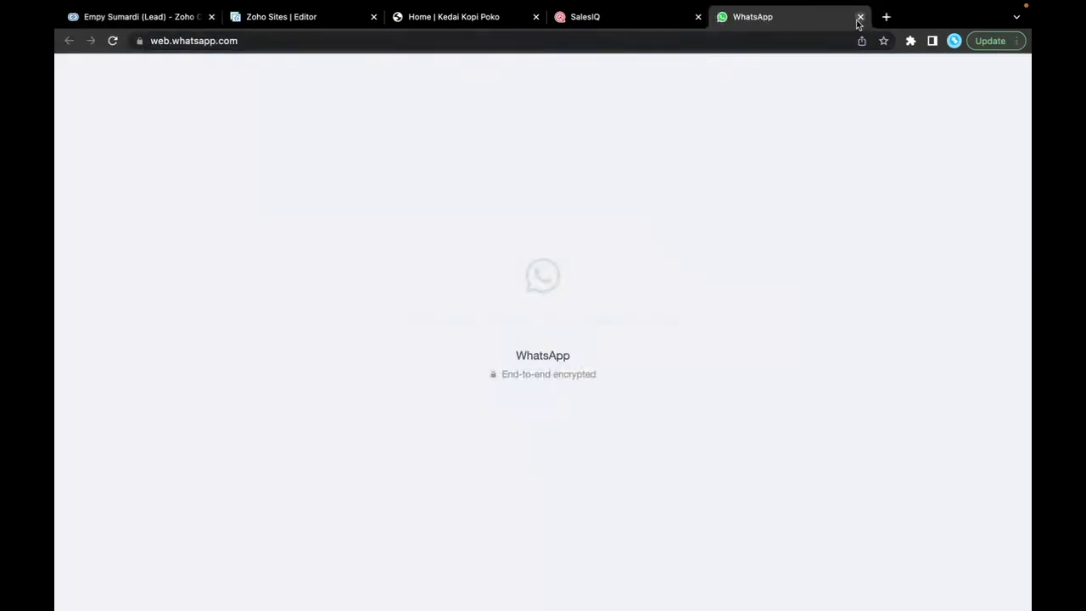
{"action": "left_click", "coordinate": [162, 24]}
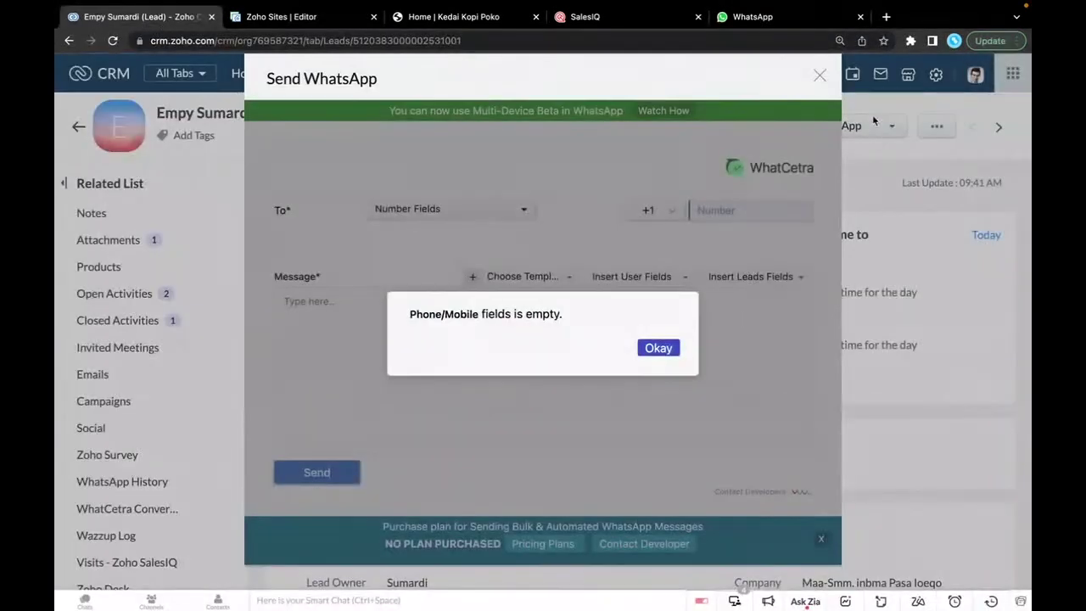
{"action": "left_click", "coordinate": [819, 80]}
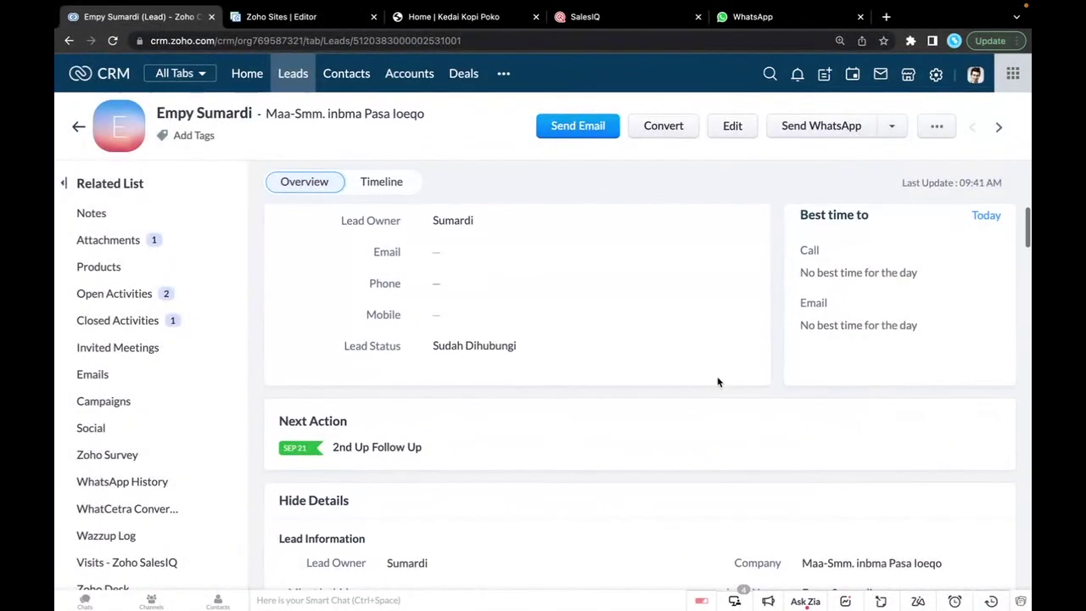
Step: Examine the lead's WhatsApp History and WhatCetra Conversations sections
{"action": "scroll", "coordinate": [717, 376], "scroll_direction": "down", "scroll_amount": 5}
{"action": "scroll", "coordinate": [717, 382], "scroll_direction": "down", "scroll_amount": 15}
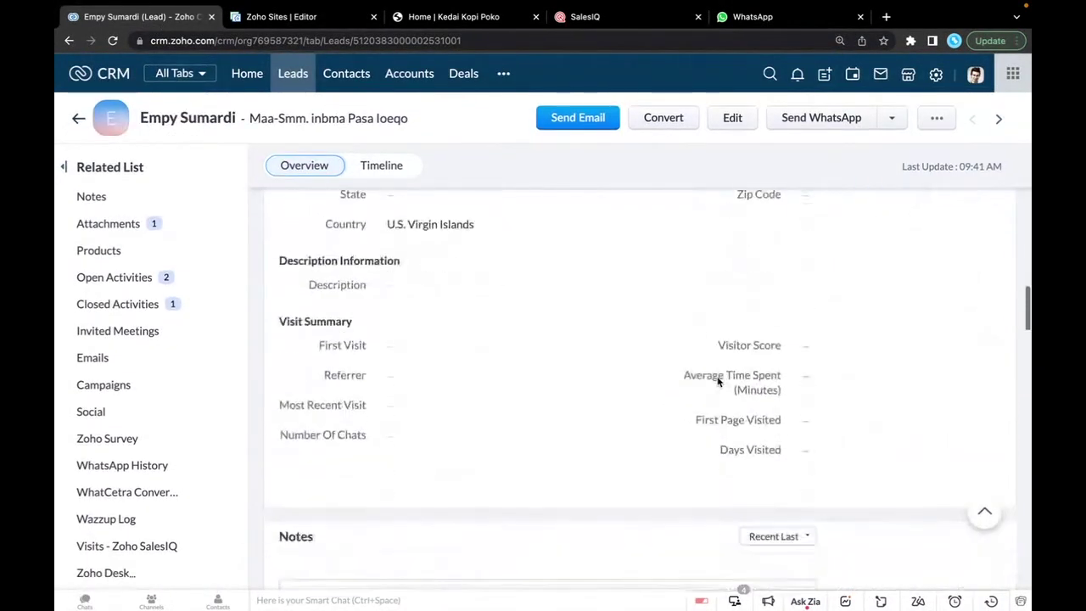
{"action": "scroll", "coordinate": [717, 382], "scroll_direction": "down", "scroll_amount": 15}
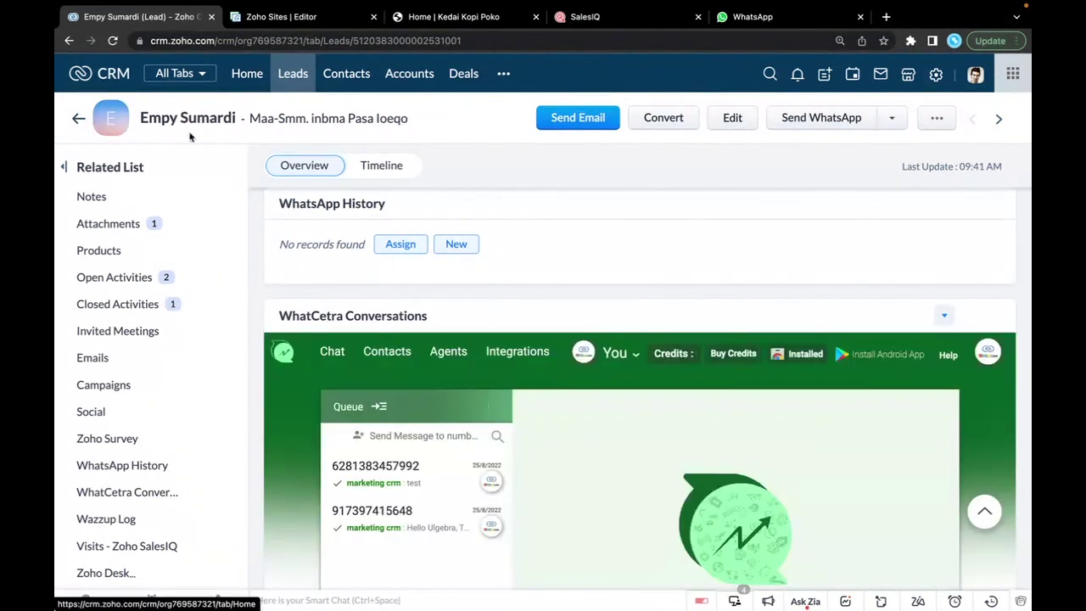
{"action": "scroll", "coordinate": [525, 461], "scroll_direction": "up", "scroll_amount": 3}
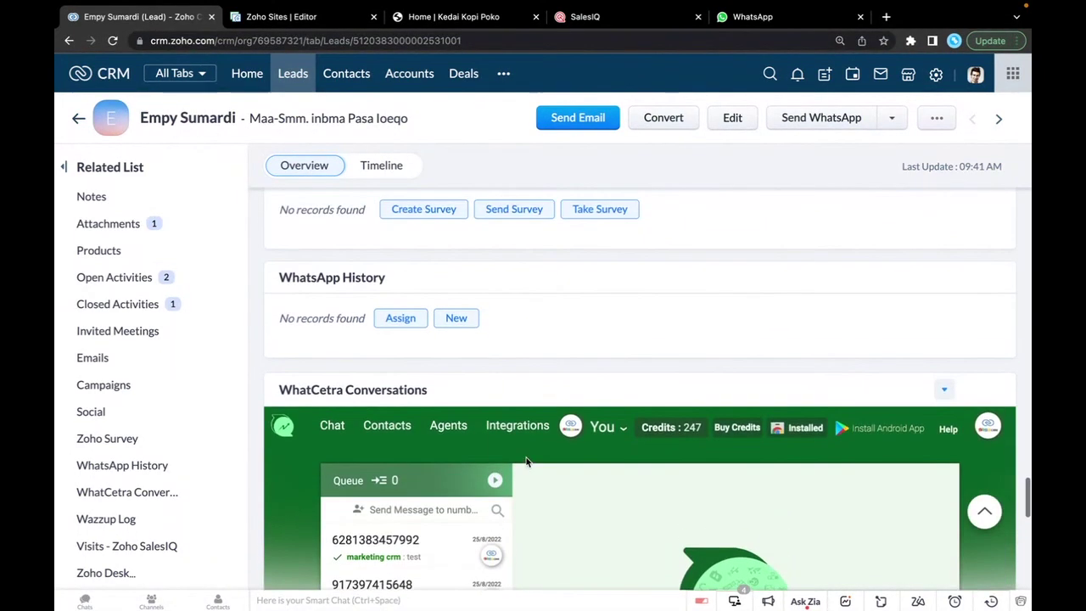
{"action": "scroll", "coordinate": [526, 461], "scroll_direction": "up", "scroll_amount": 2}
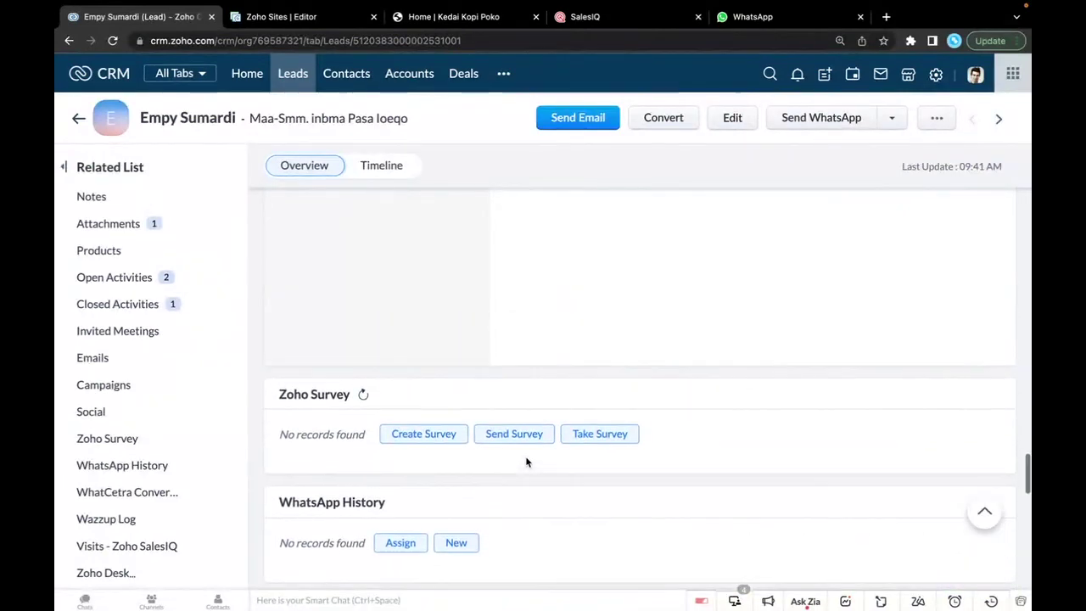
{"action": "scroll", "coordinate": [527, 462], "scroll_direction": "down", "scroll_amount": 3}
{"action": "scroll", "coordinate": [525, 461], "scroll_direction": "down", "scroll_amount": 3}
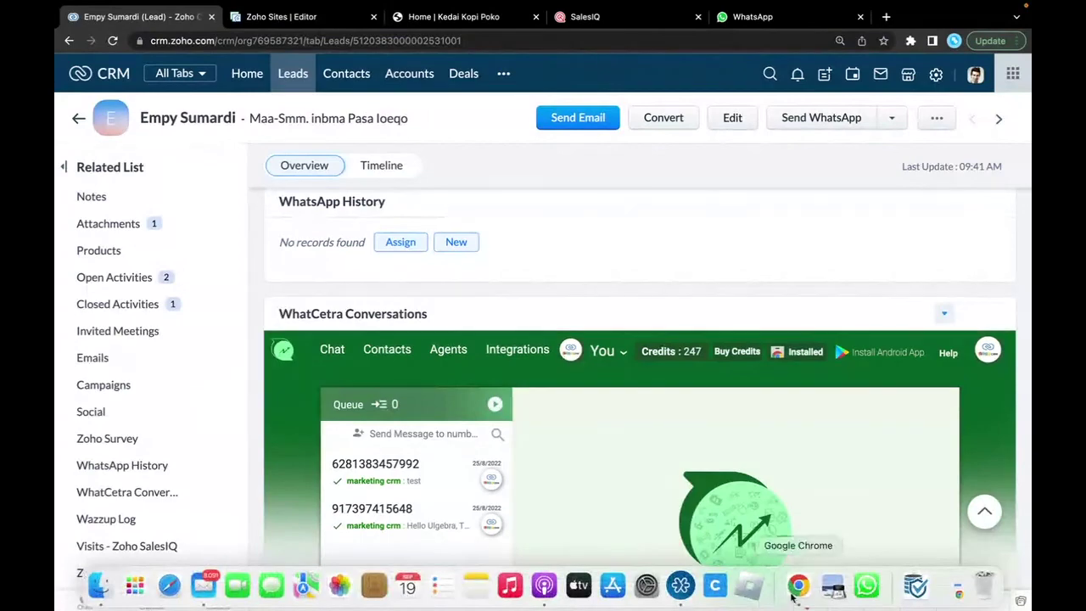
Step: Switch to Zoho ShowTime, stop the screen share, and advance the presentation to the Rekap slide
{"action": "left_click", "coordinate": [794, 594]}
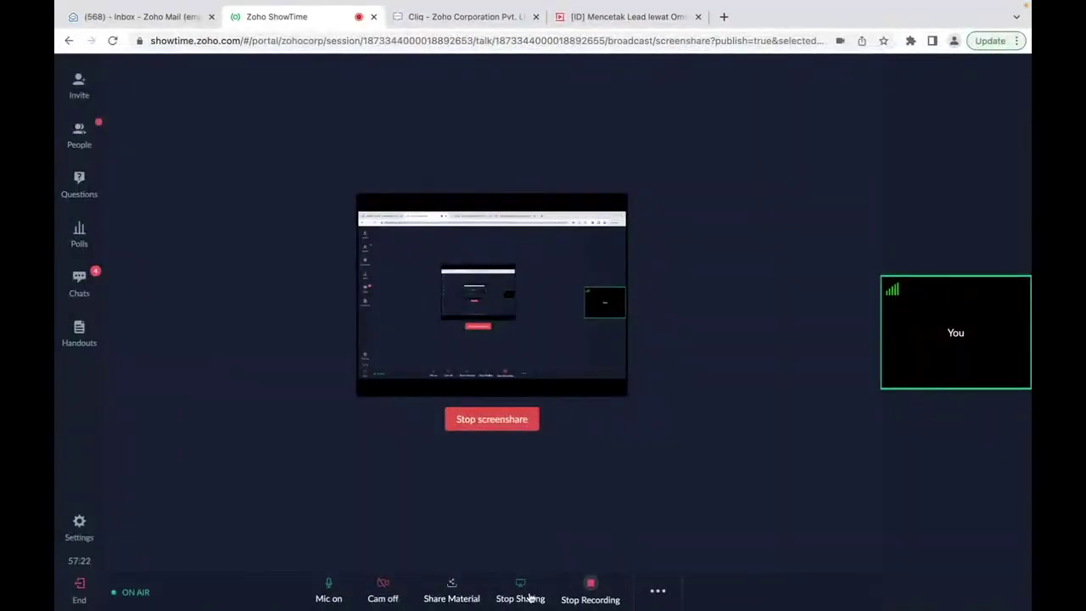
{"action": "left_click", "coordinate": [515, 424]}
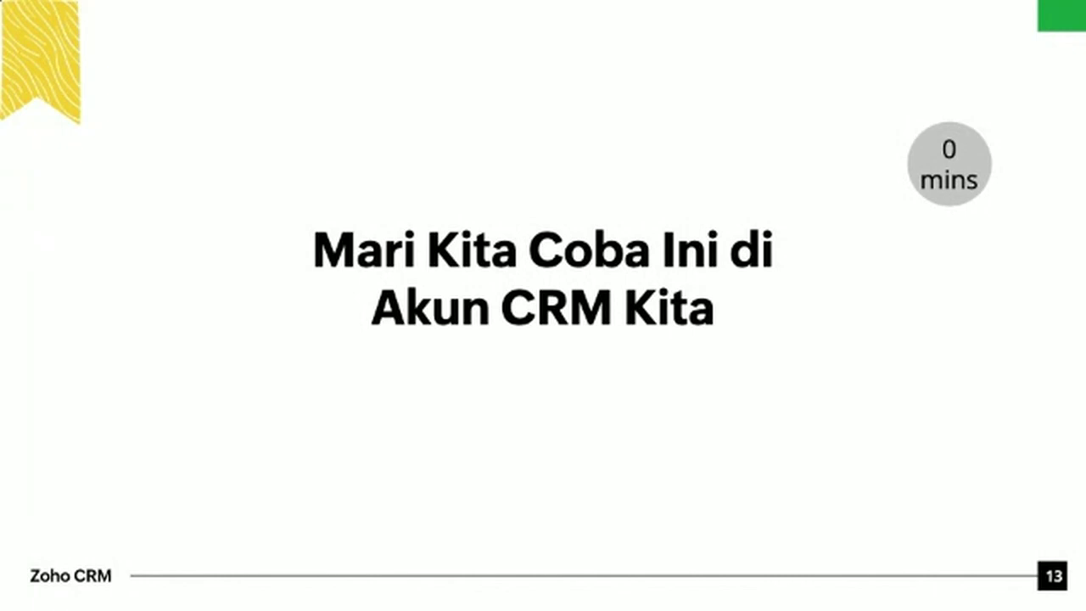
{"action": "key", "text": "Right"}
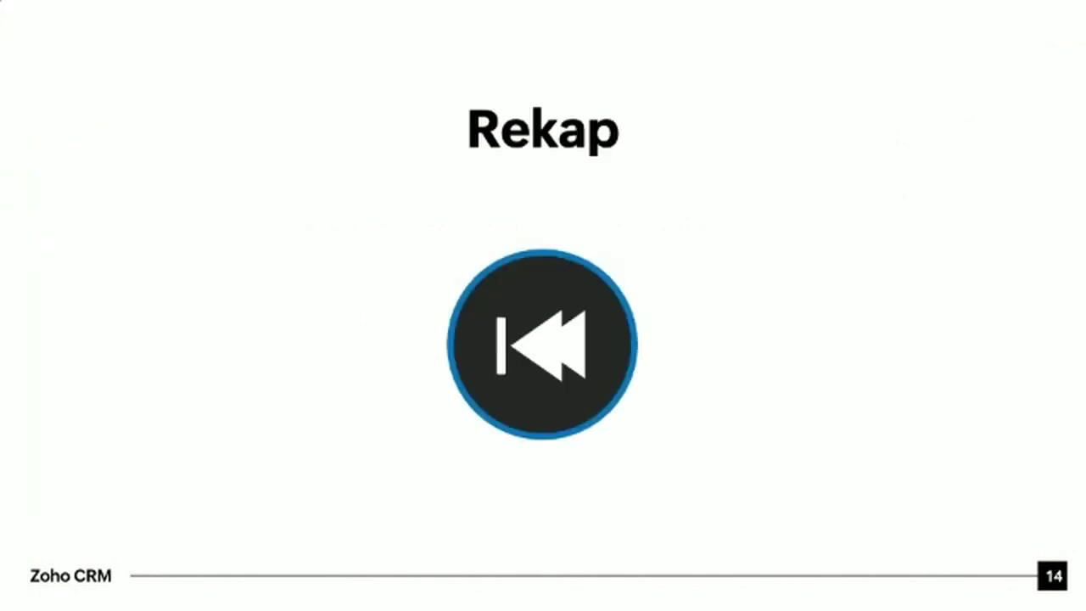